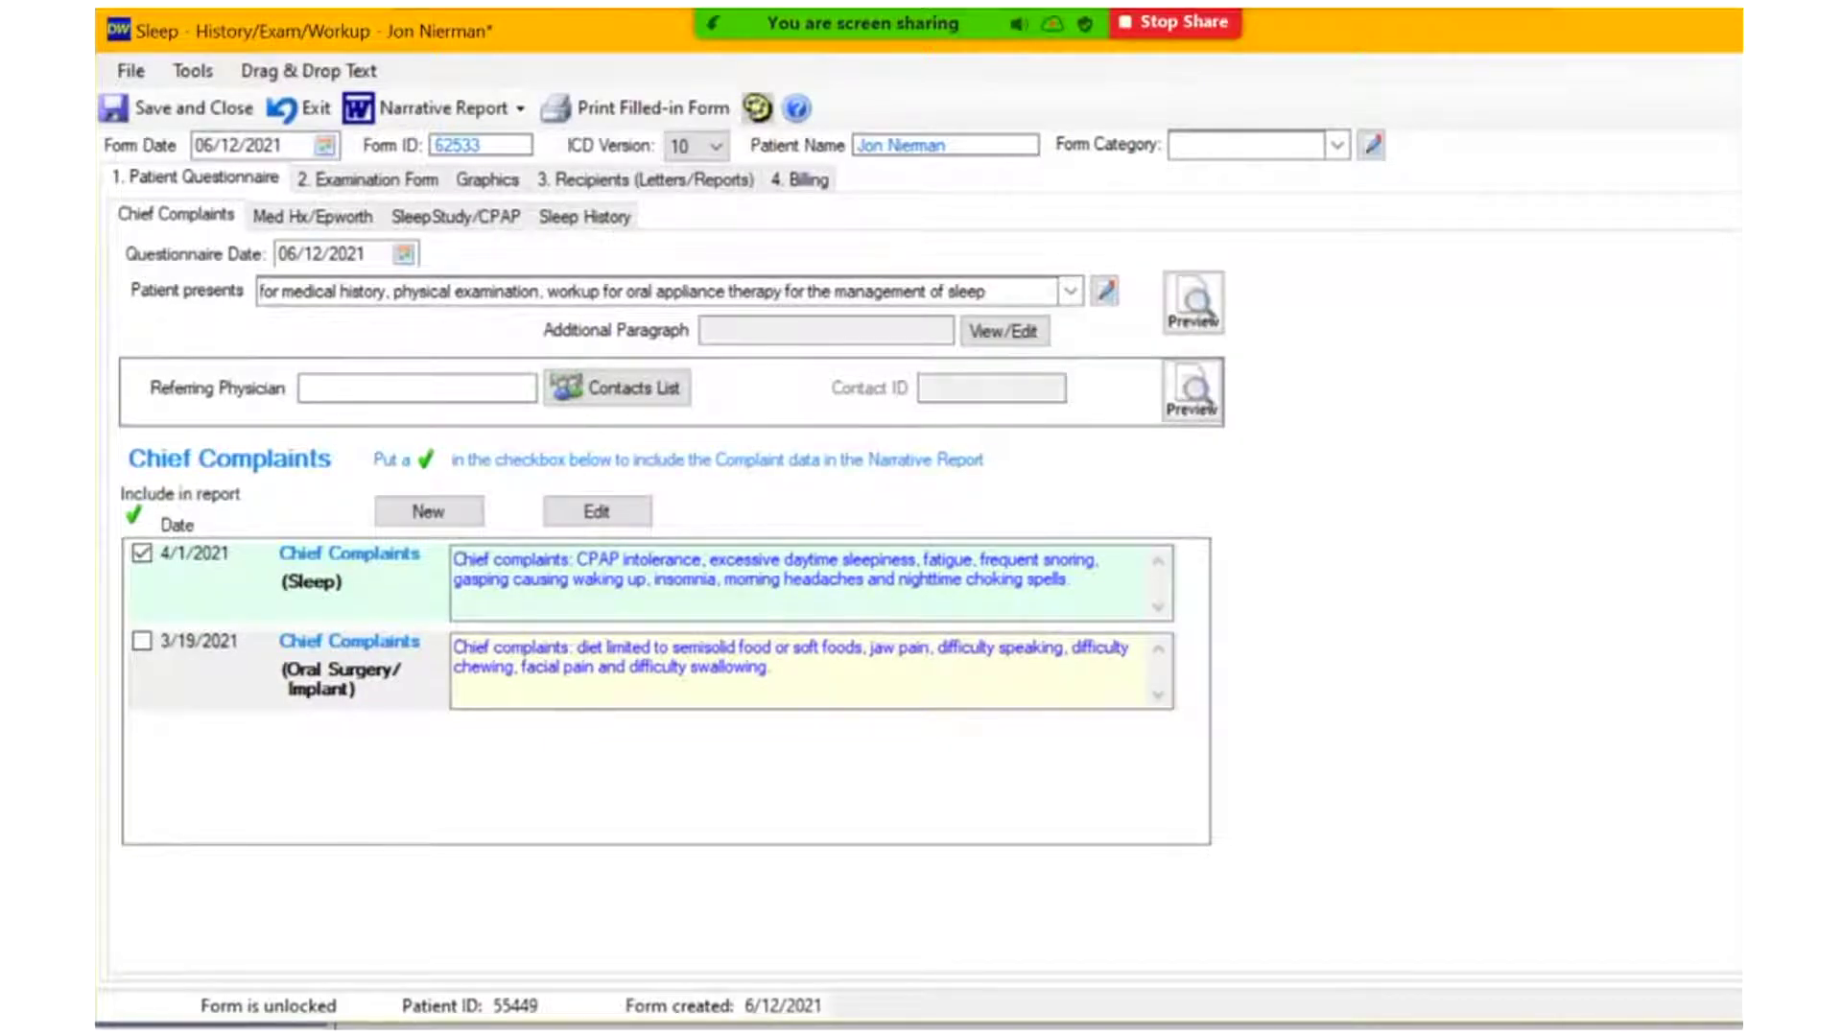
Step: Open the 4/1/2021 sleep Chief Complaints form, preview its report text, and exit without saving changes
left_click(596, 511)
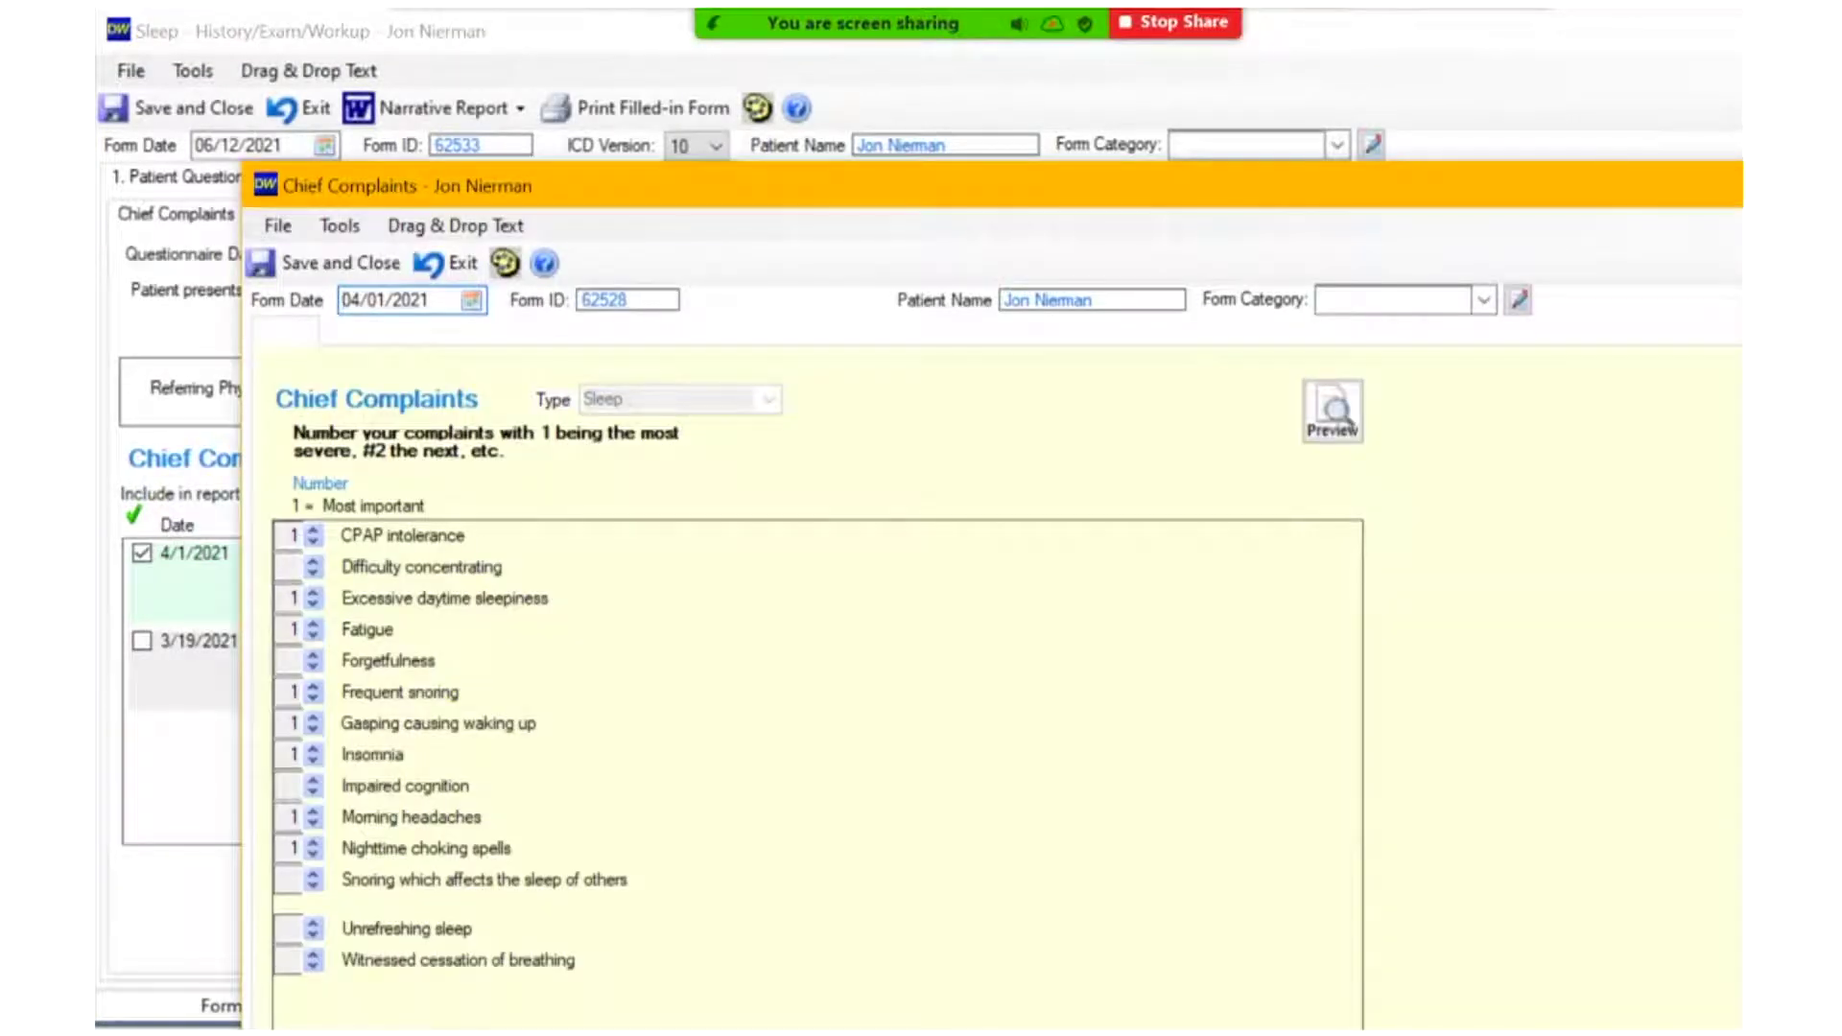
left_click_drag(758, 188, 626, 34)
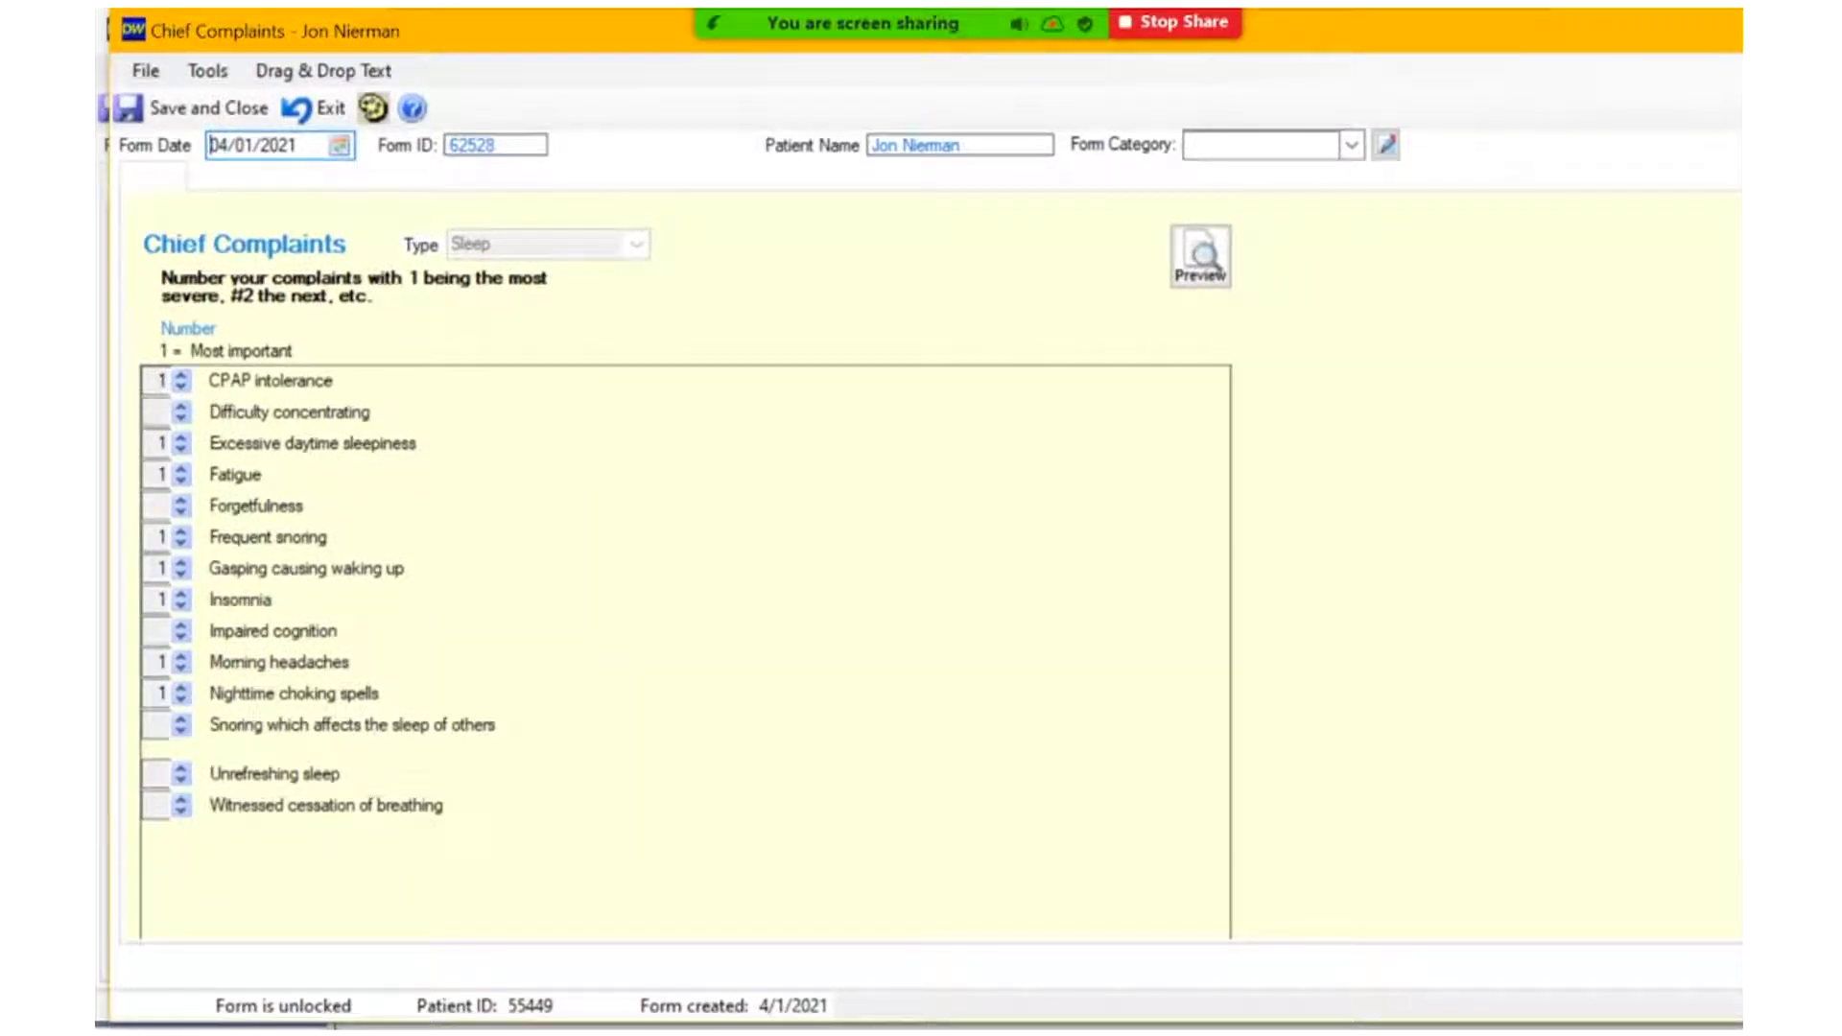
left_click(1200, 256)
left_click_drag(1061, 228, 1359, 143)
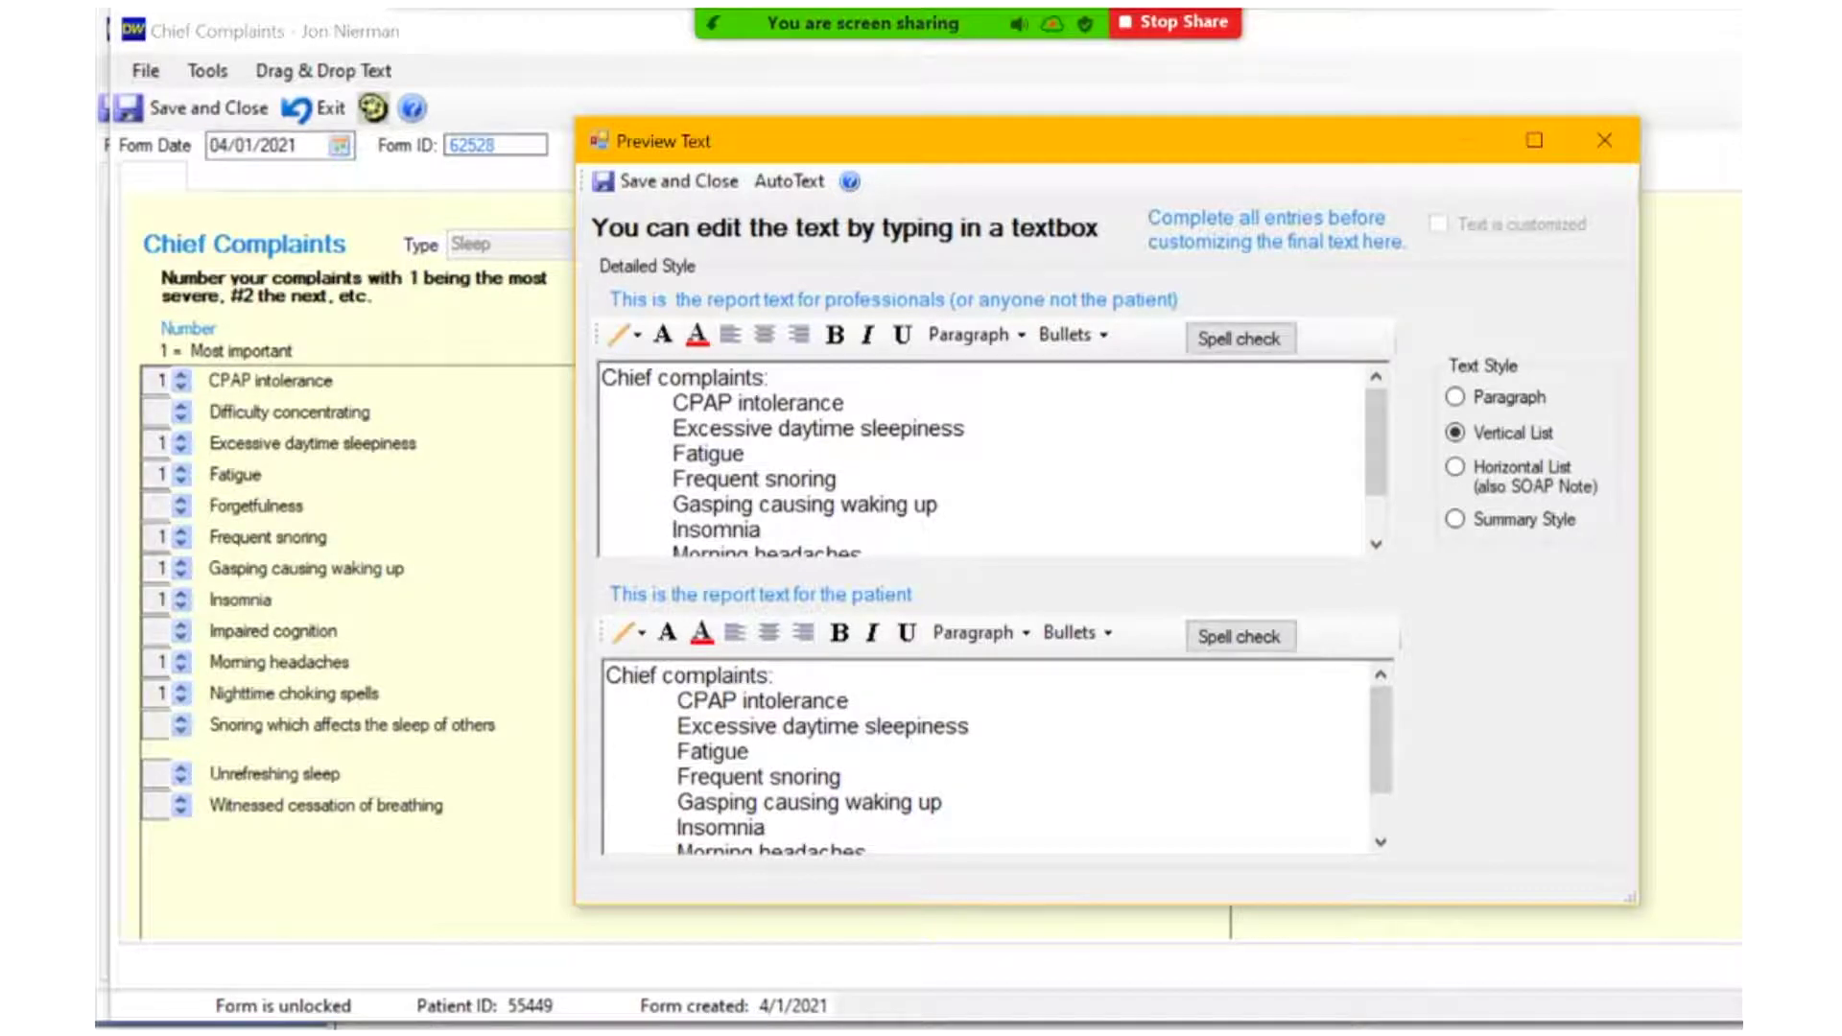
left_click(1604, 140)
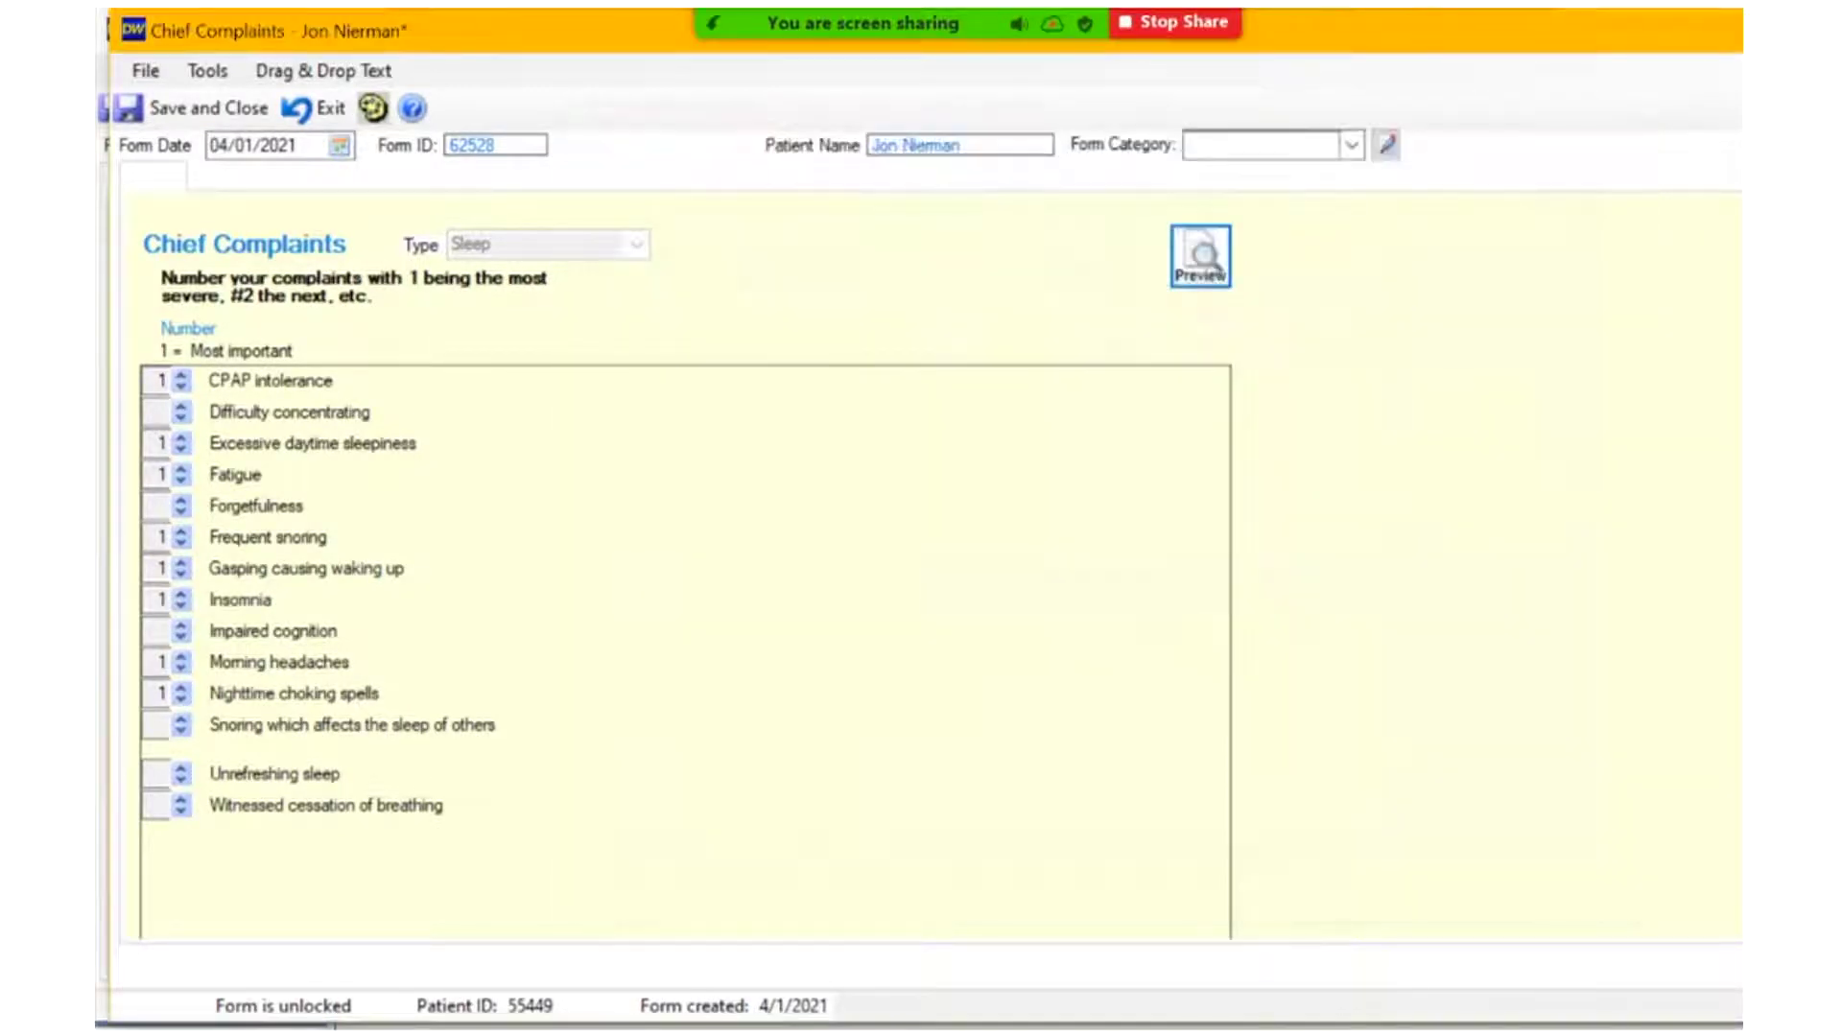
left_click(316, 108)
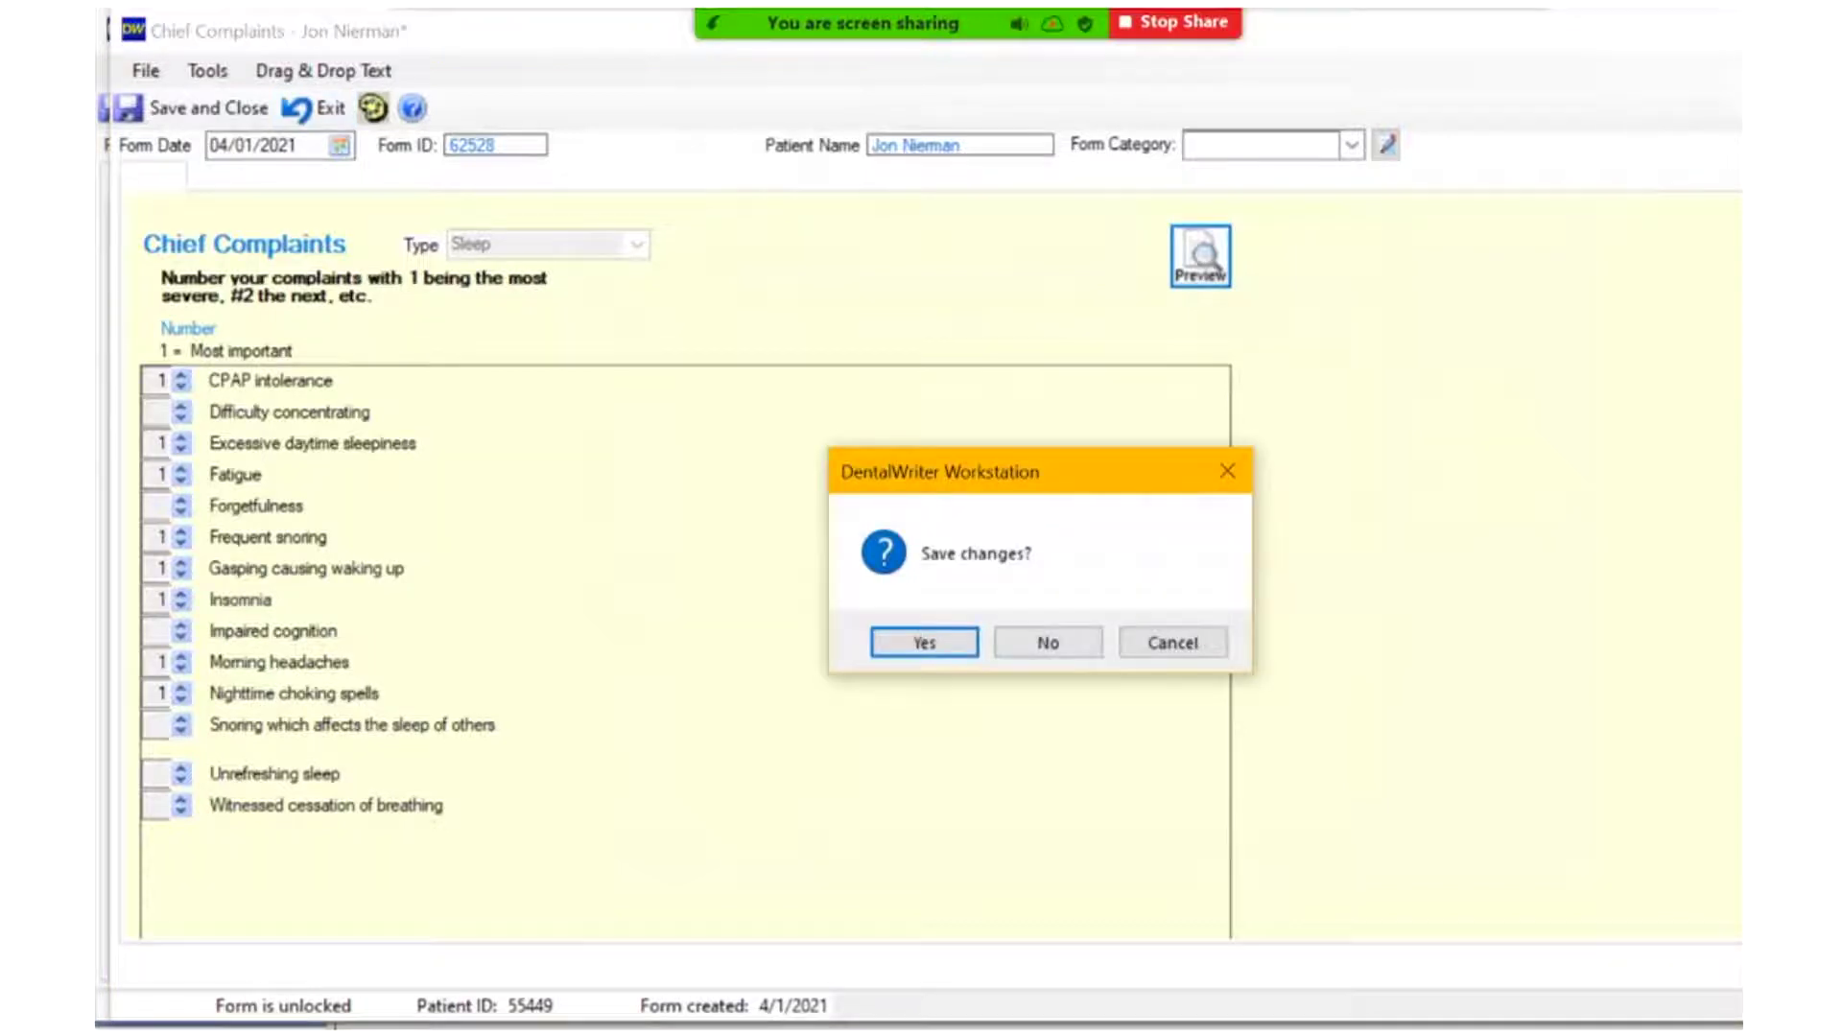
left_click(1049, 642)
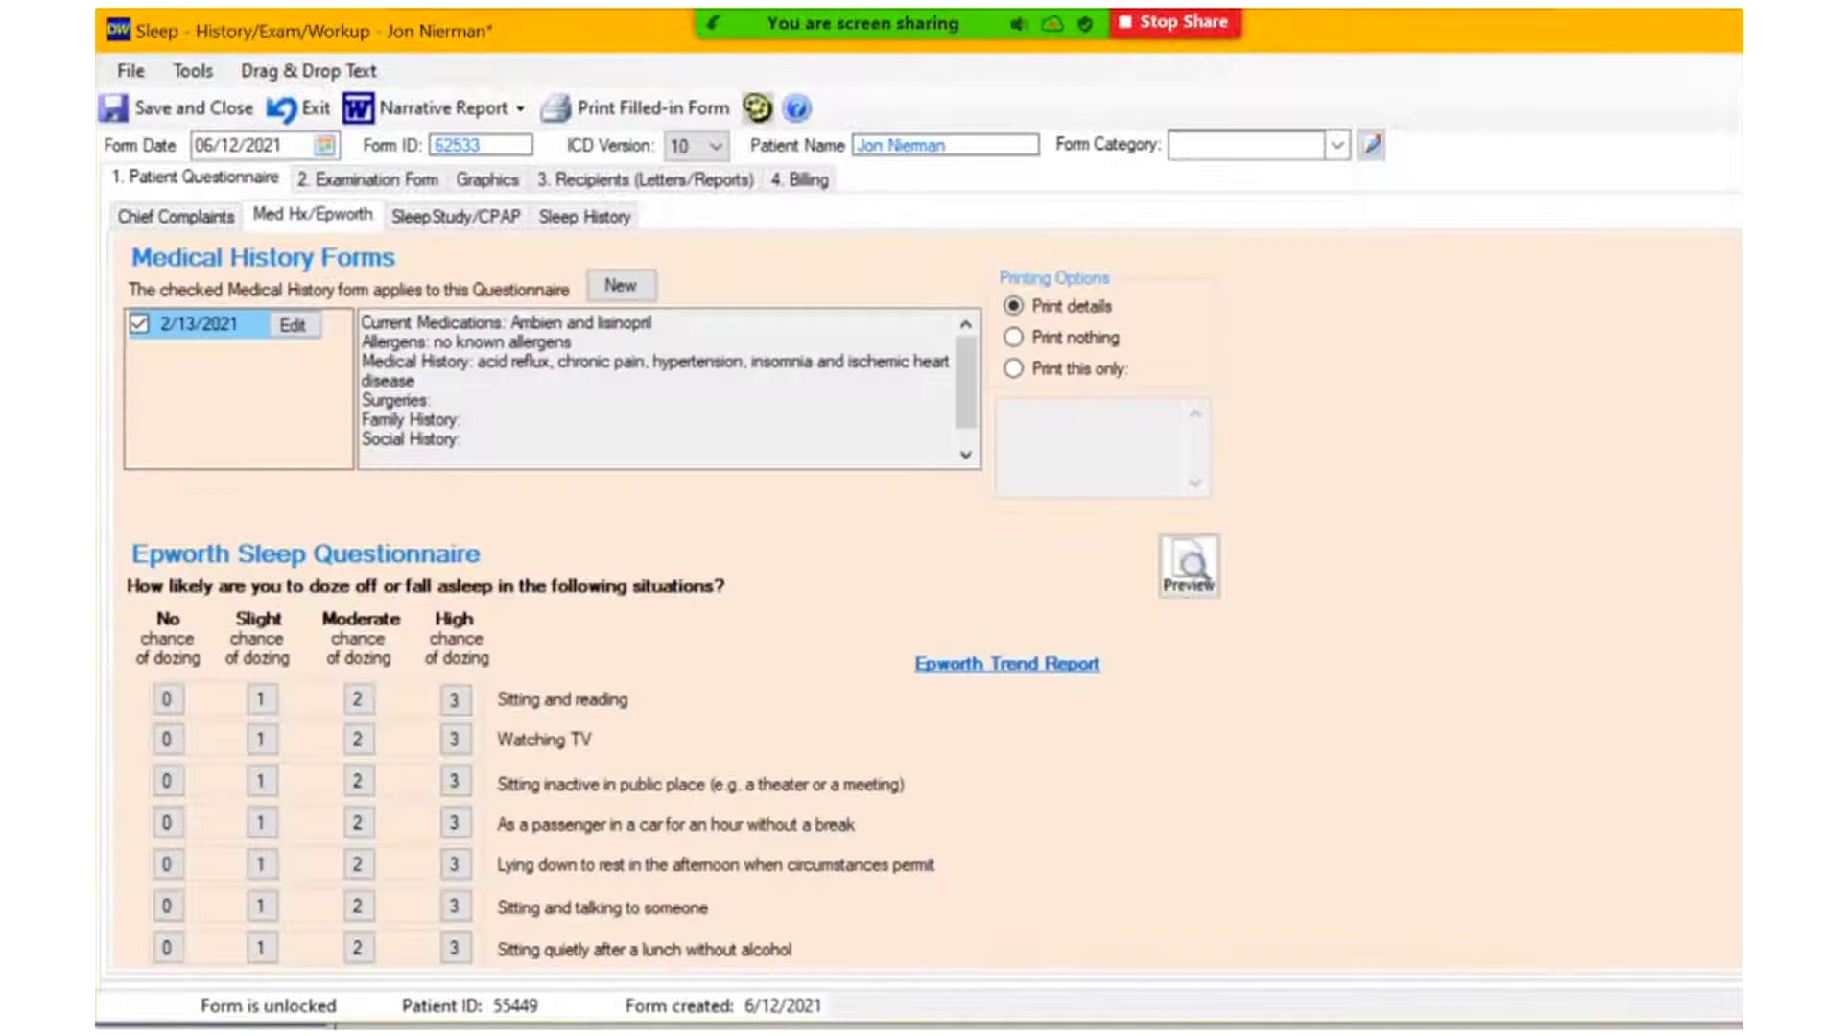
Step: Review the medical history, Epworth Sleep Questionnaire, sleep studies, CPAP intolerance and other therapy attempts sections of the patient questionnaire
scroll(670, 388, "down", 1)
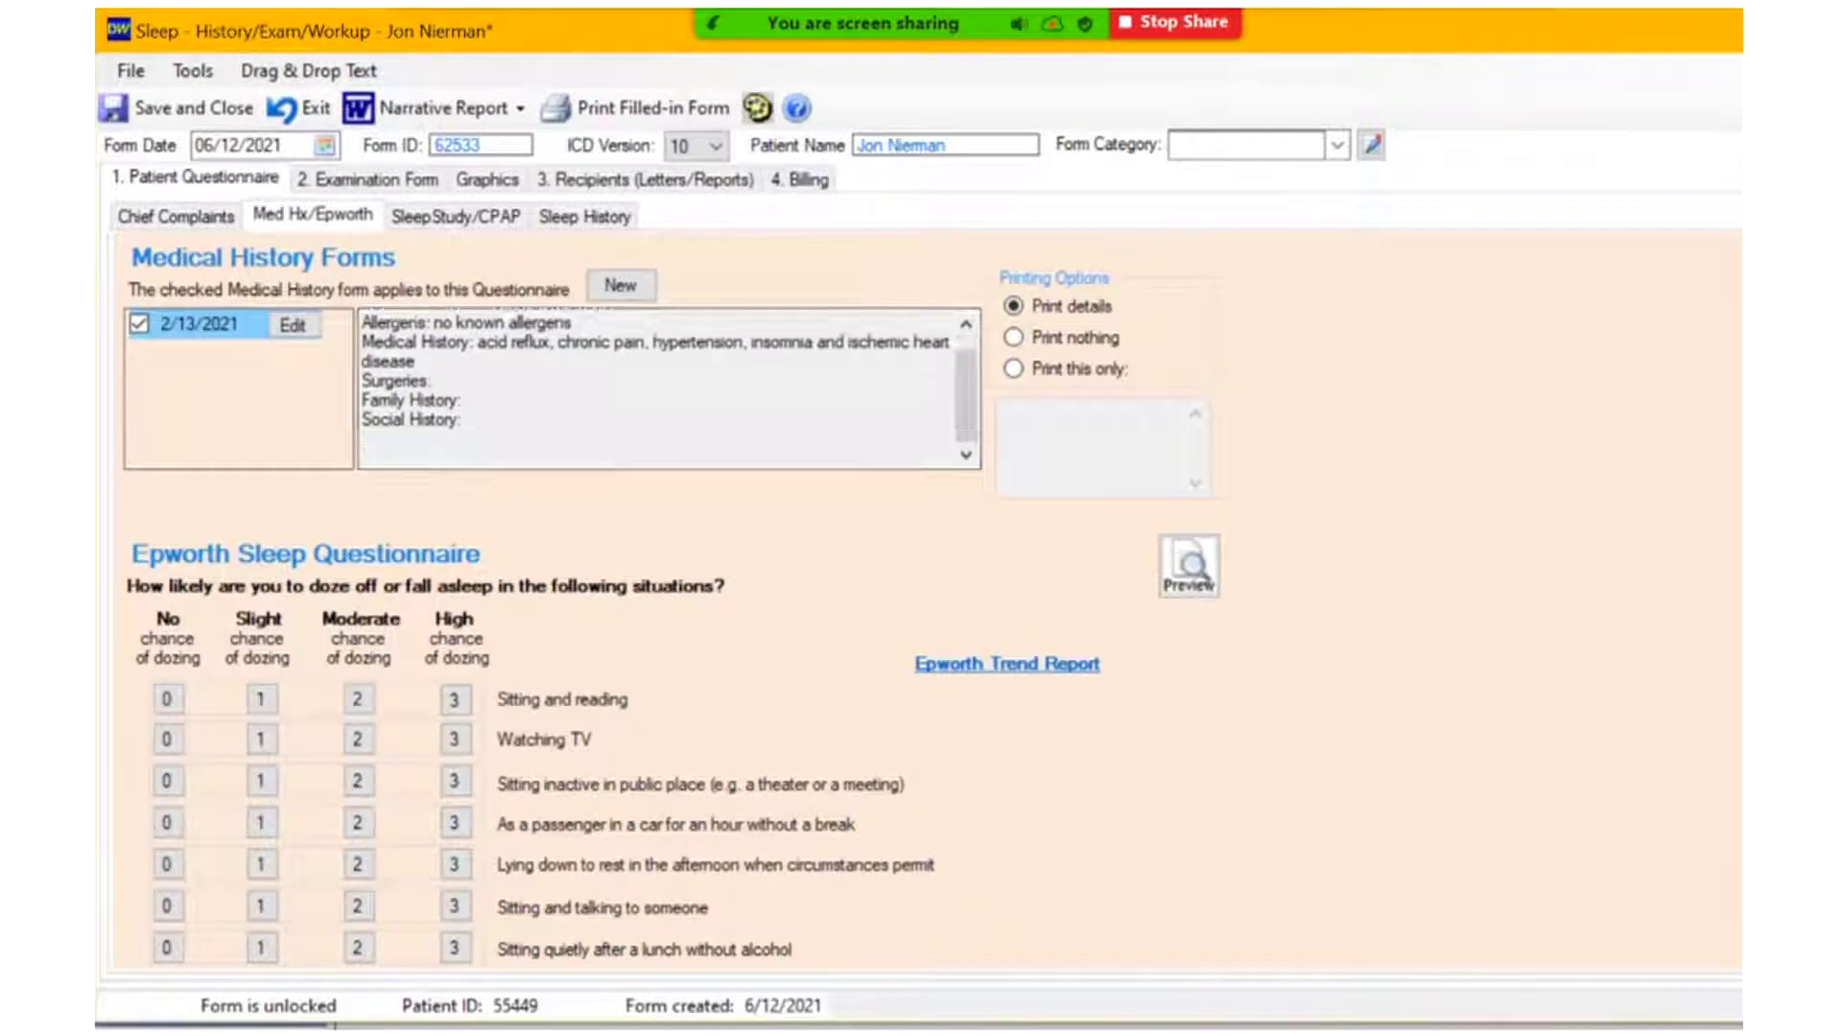
scroll(669, 600, "down", 1)
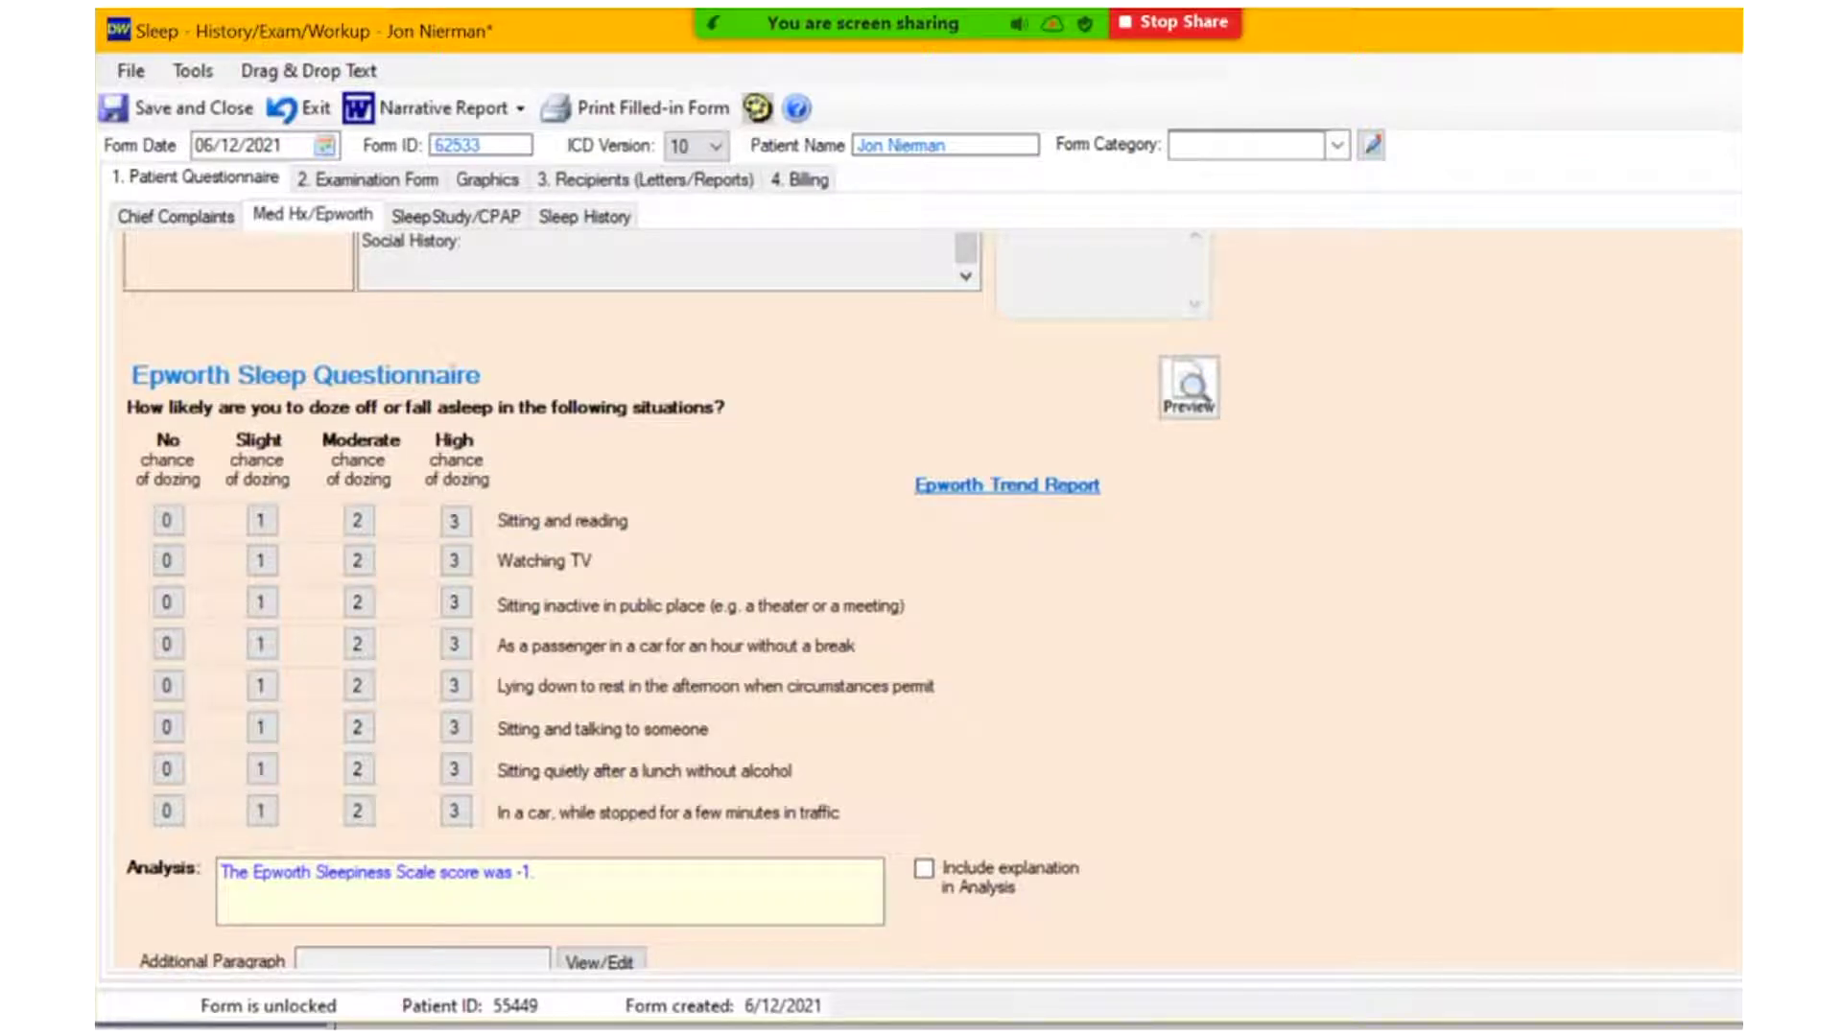
mouse_move(401, 1033)
scroll(921, 595, "up", 3)
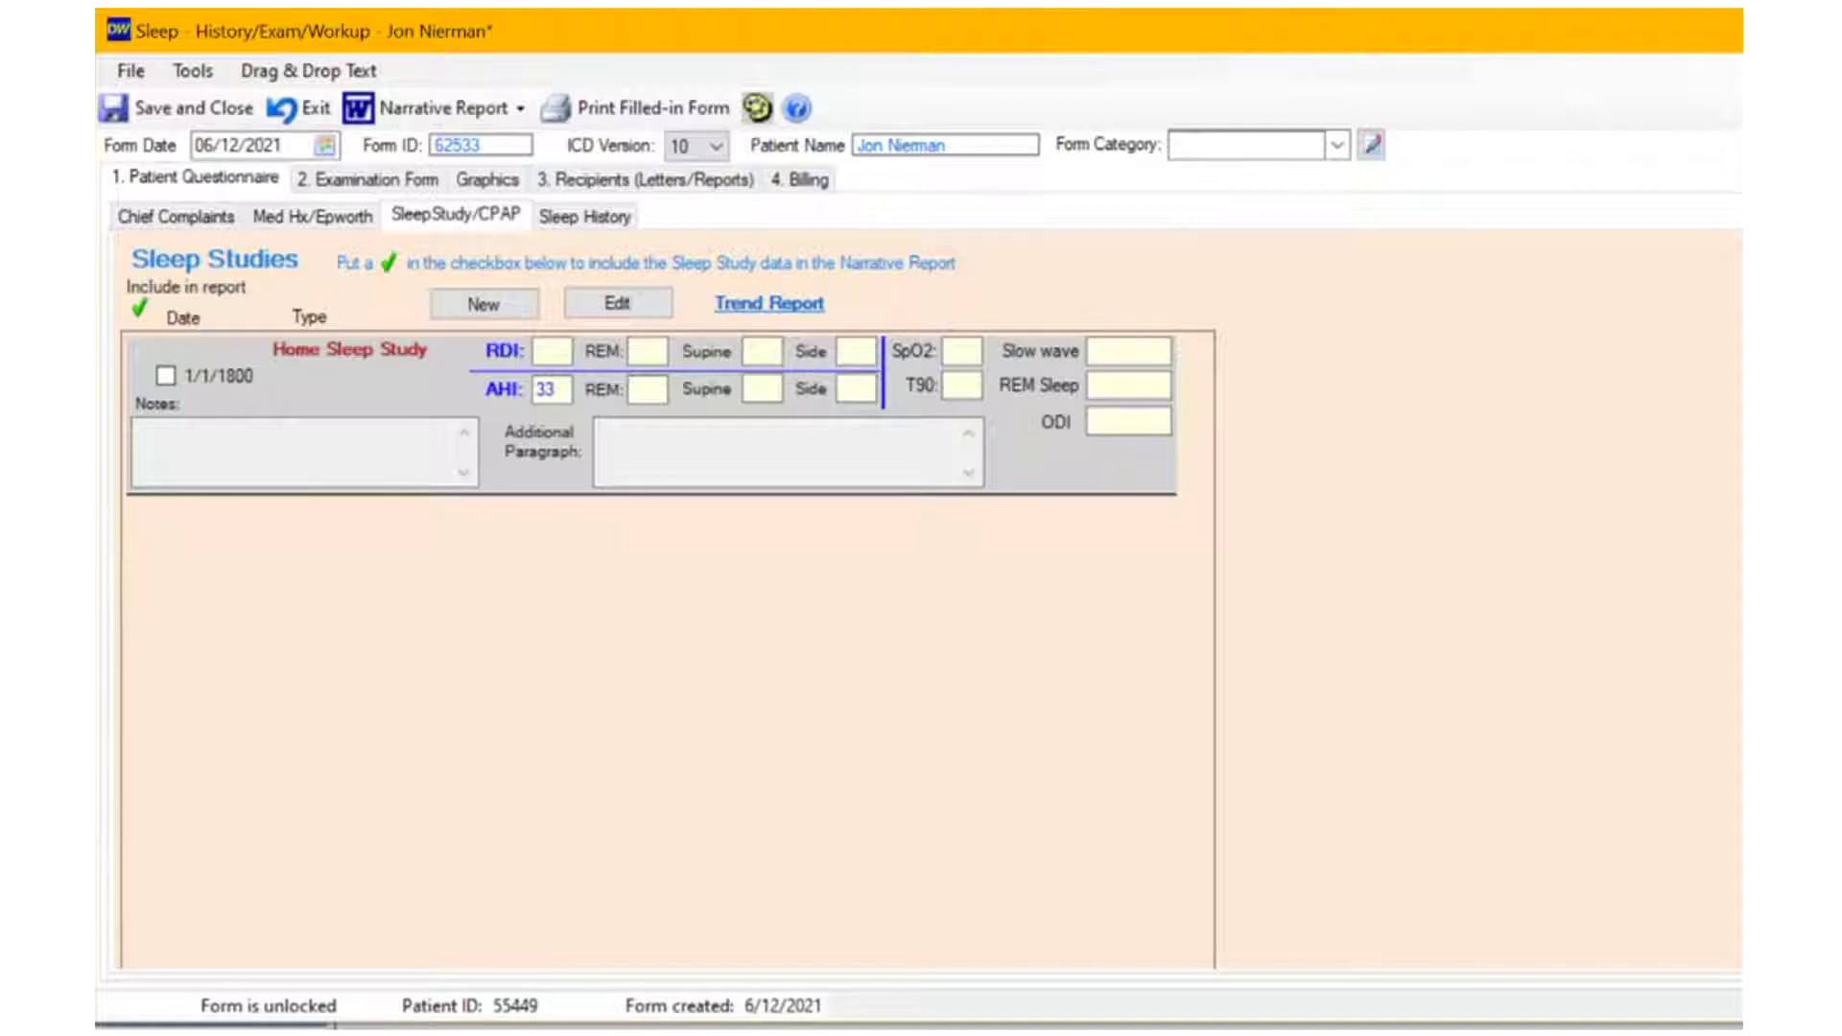
scroll(662, 576, "down", 2)
scroll(662, 576, "down", 5)
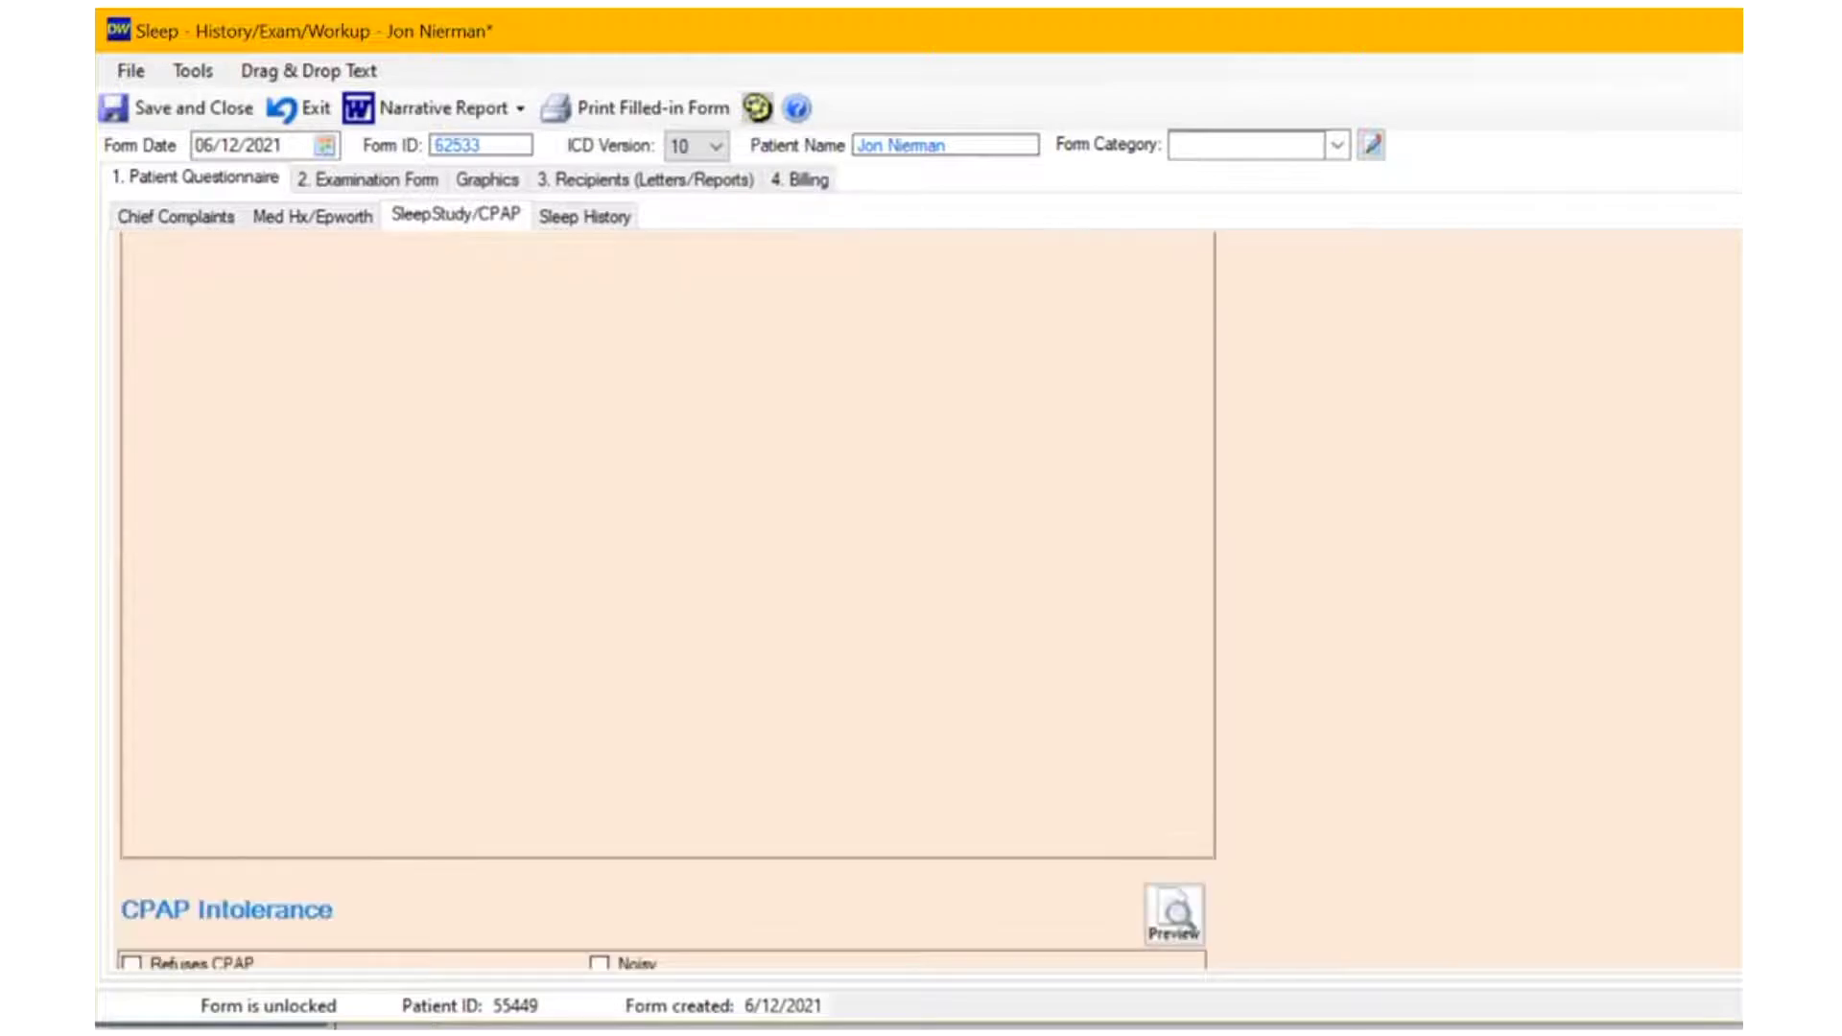
scroll(662, 576, "down", 2)
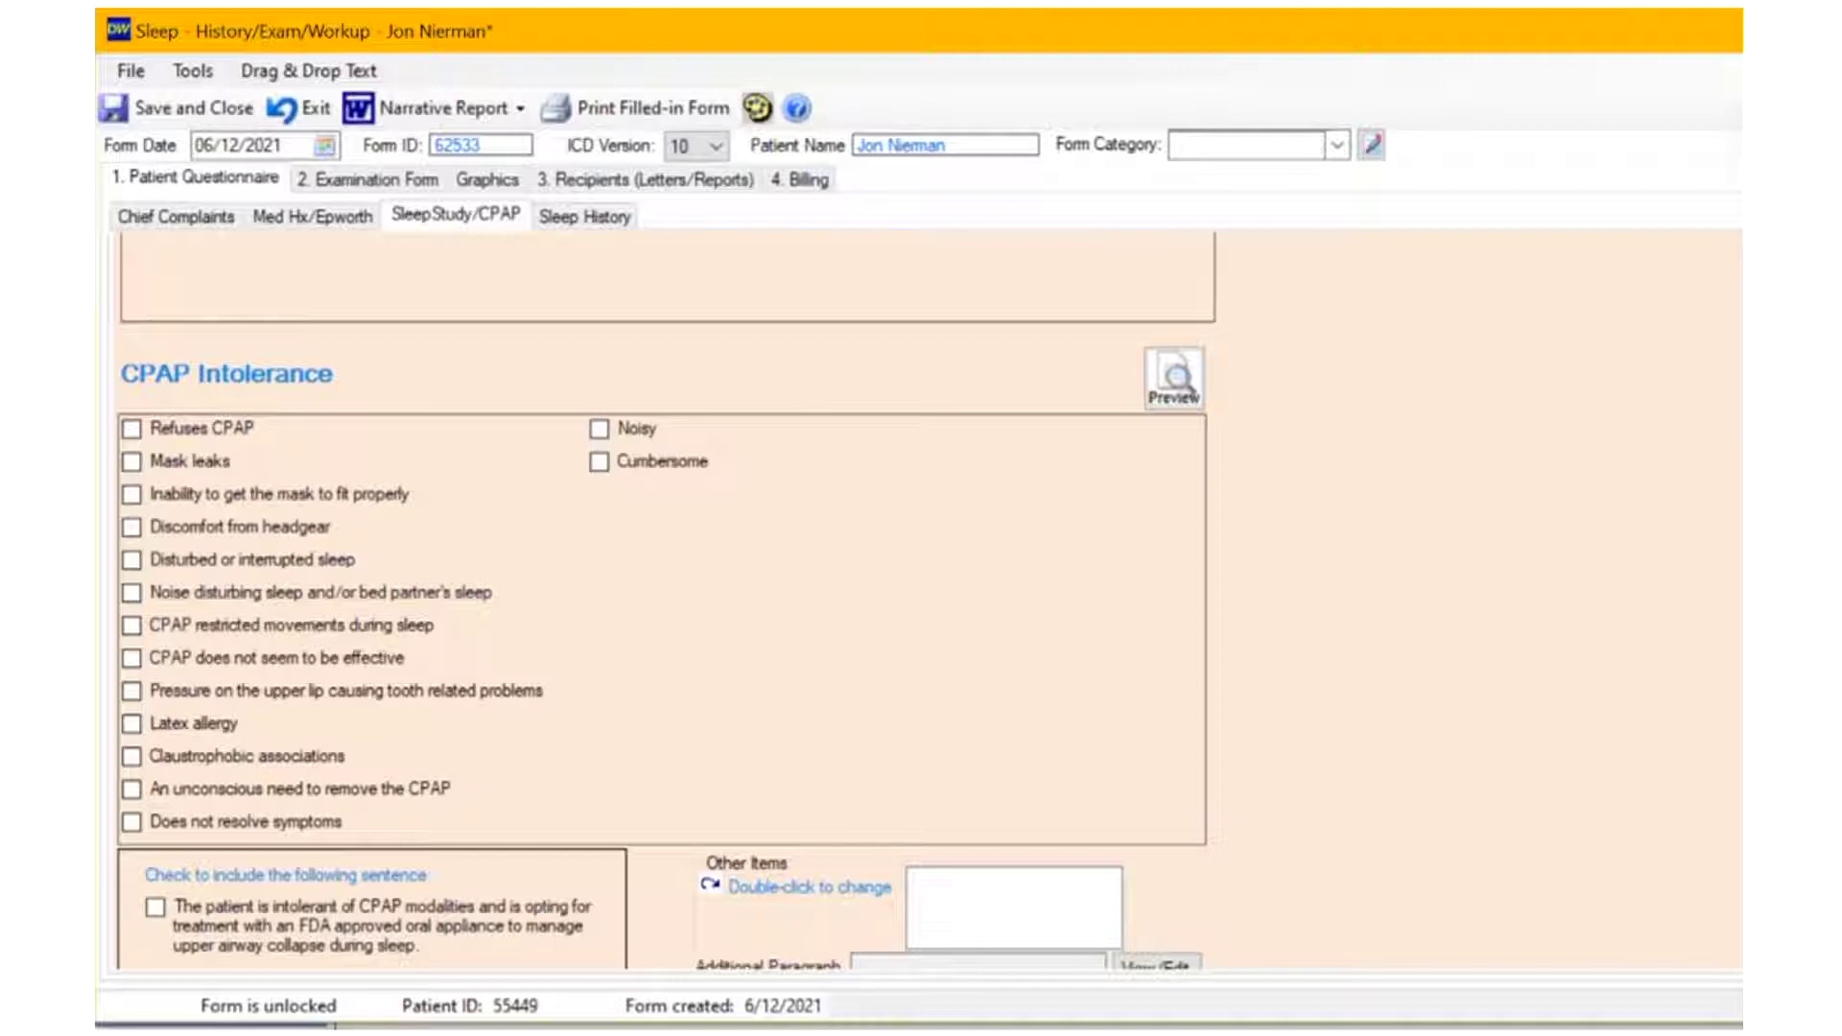
scroll(666, 602, "down", 5)
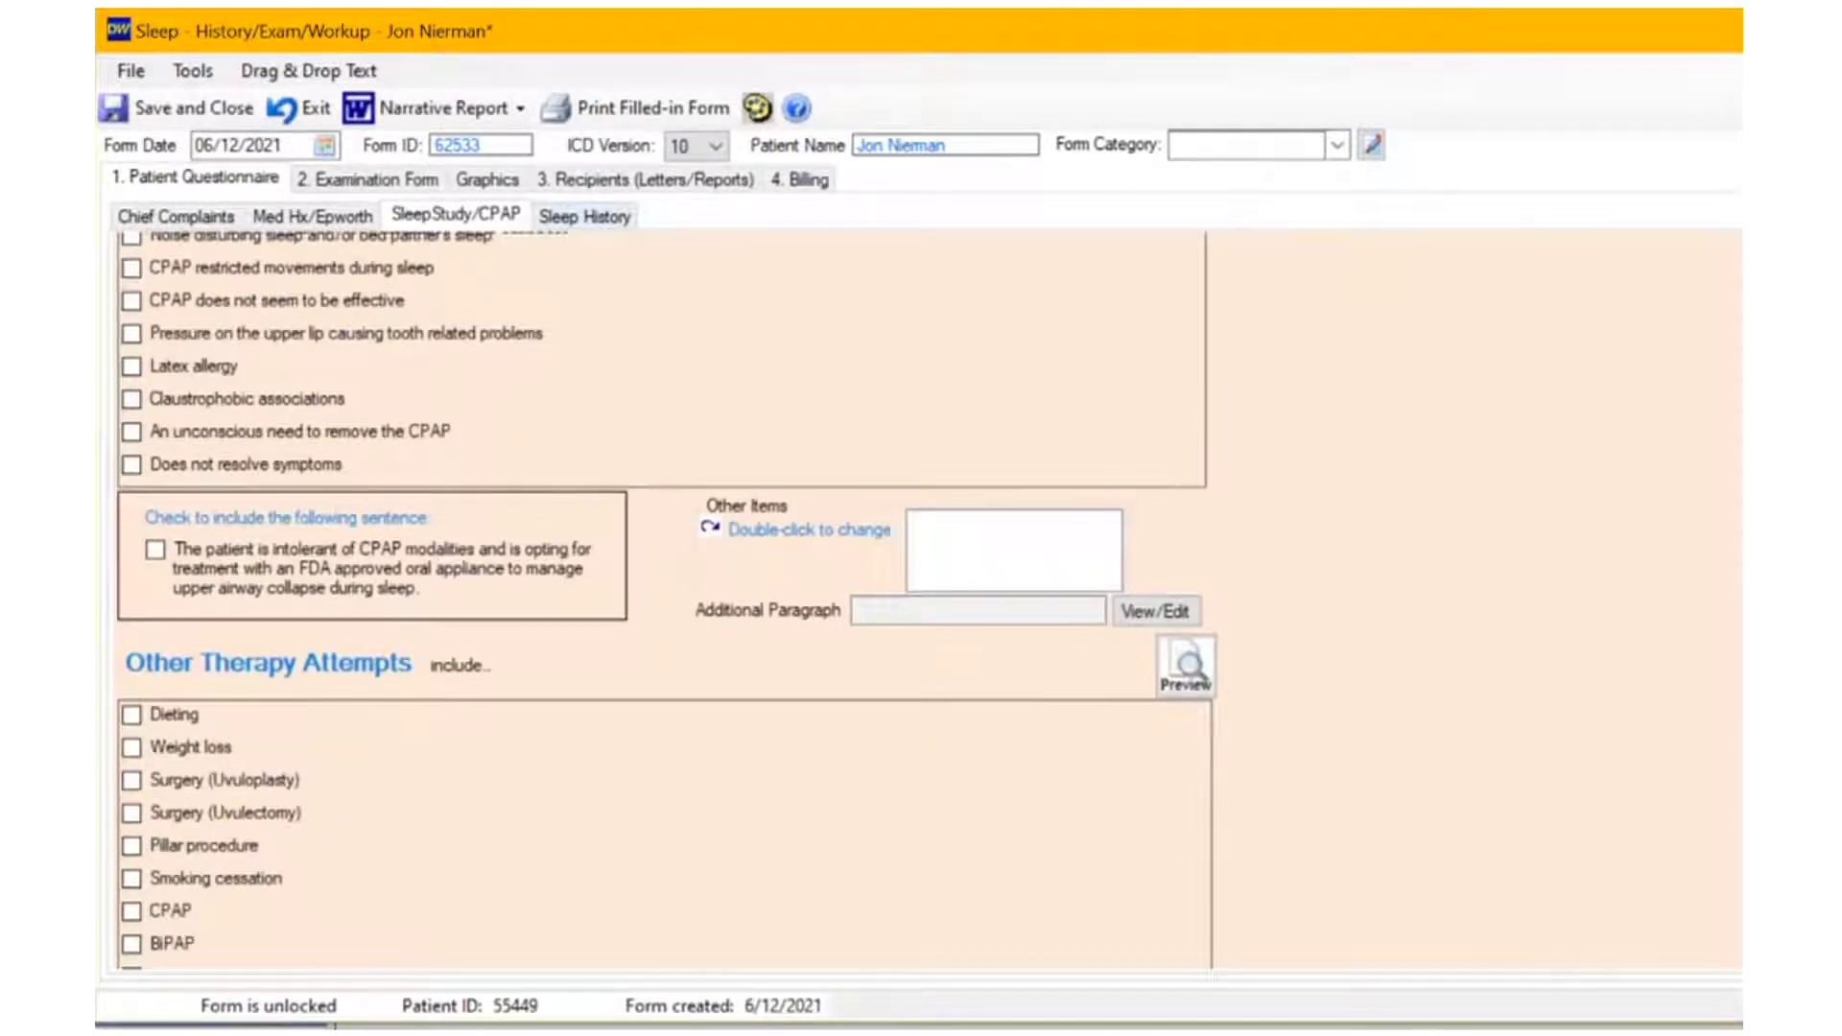
Step: Mark "Refuses CPAP" and "Disturbed or interrupted sleep" as the patient's CPAP intolerance reasons
scroll(666, 600, "up", 5)
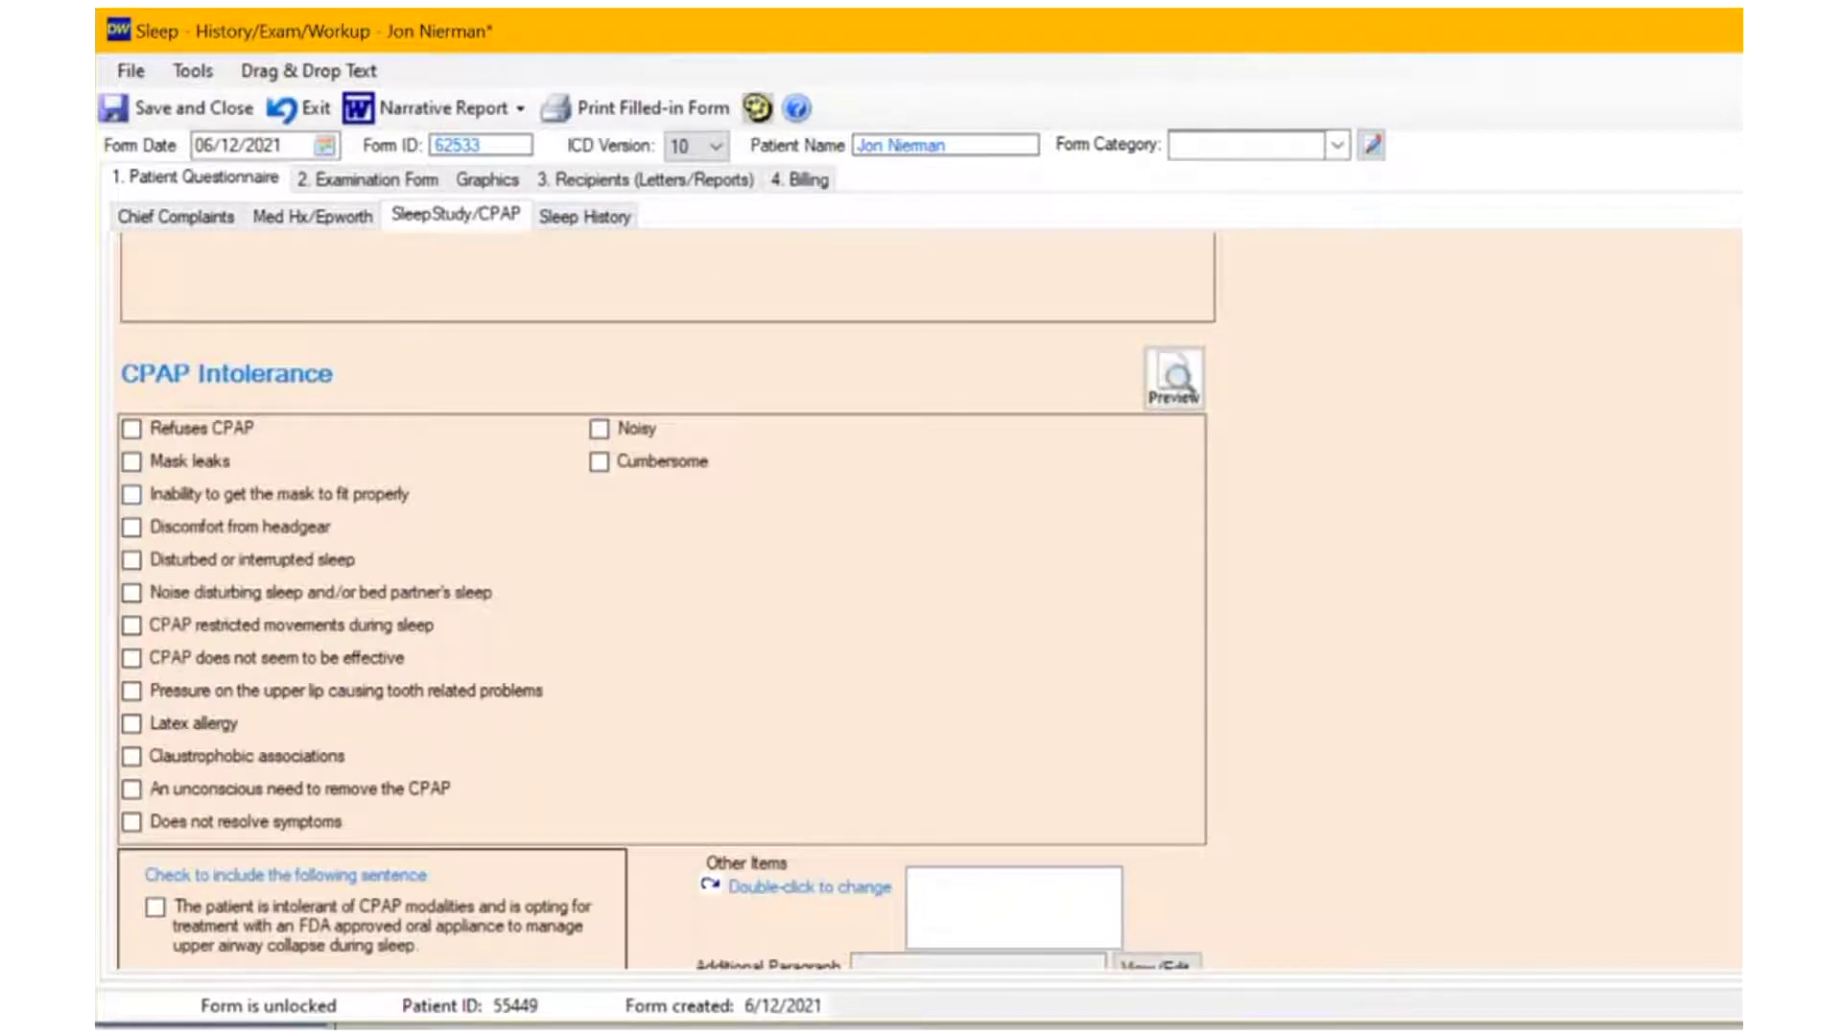
left_click(132, 429)
left_click(131, 559)
scroll(666, 601, "down", 5)
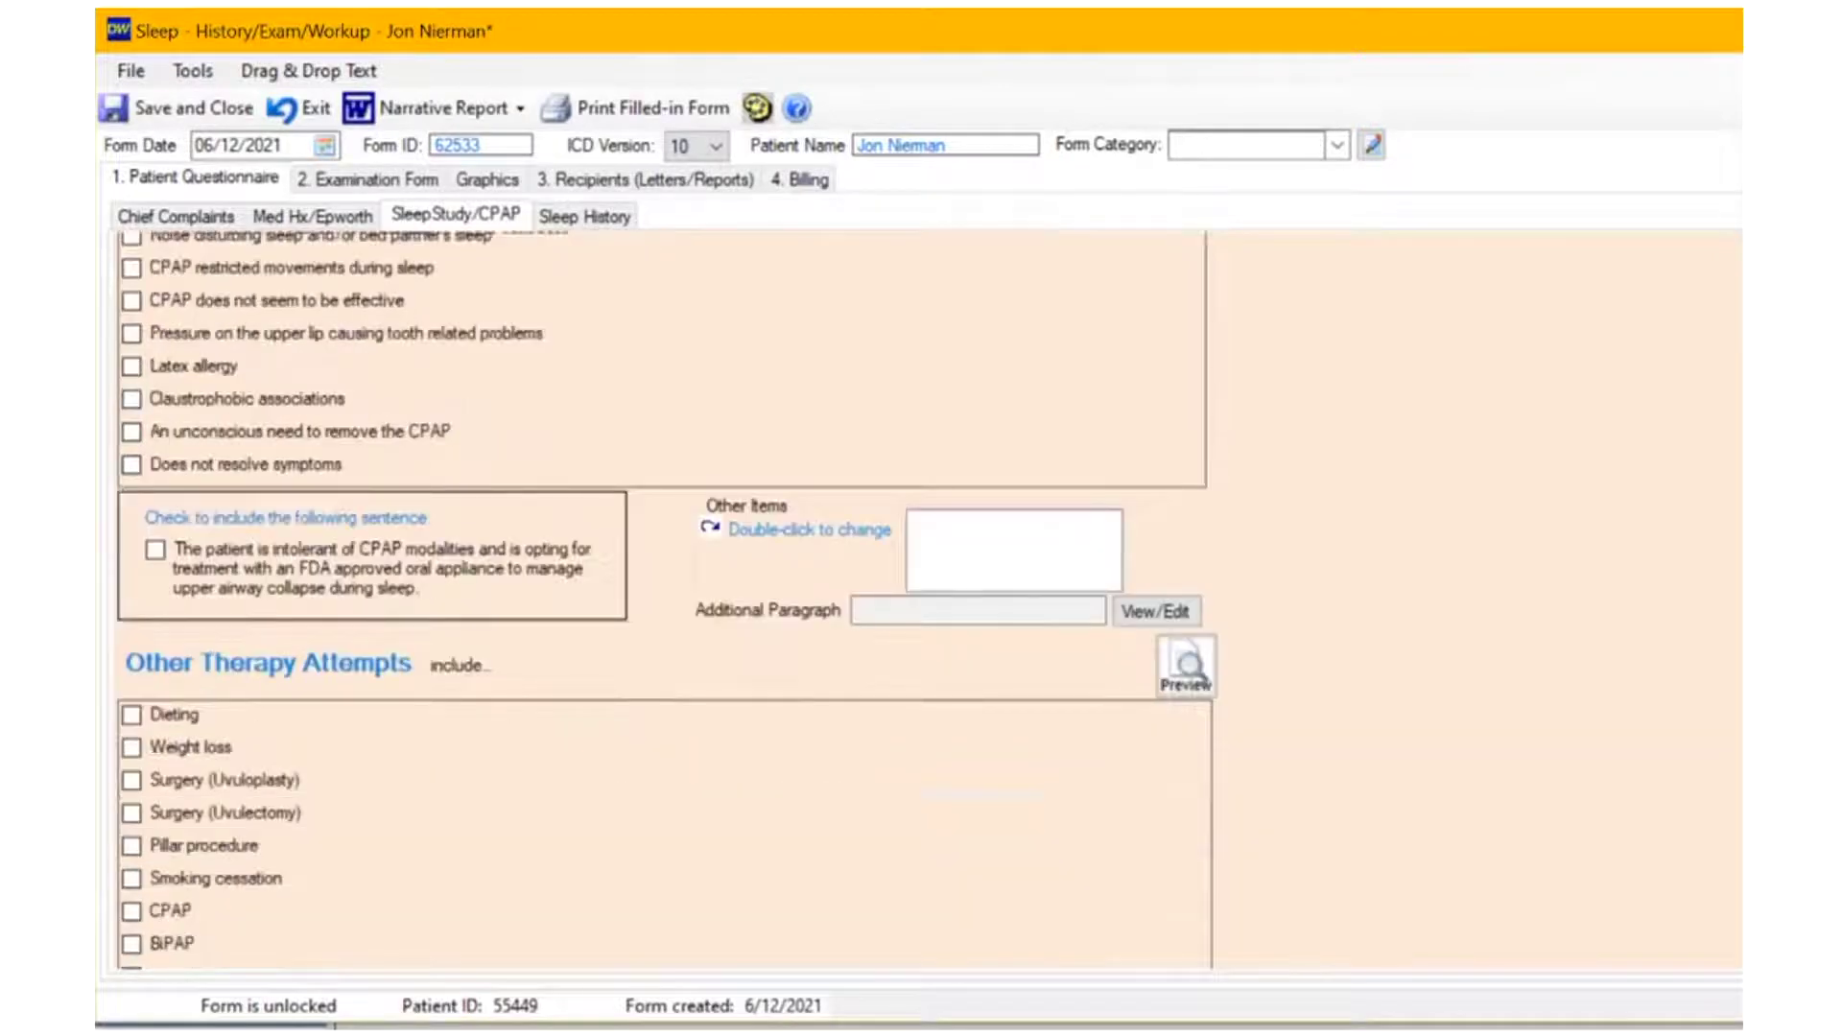
Step: Score the Epworth questionnaire 3 for sitting and reading, 2 for watching TV and 1 for sitting inactive in a public place
key("ctrl+shift+Tab")
left_click(455, 700)
left_click(357, 739)
scroll(356, 740, "down", 3)
left_click(262, 602)
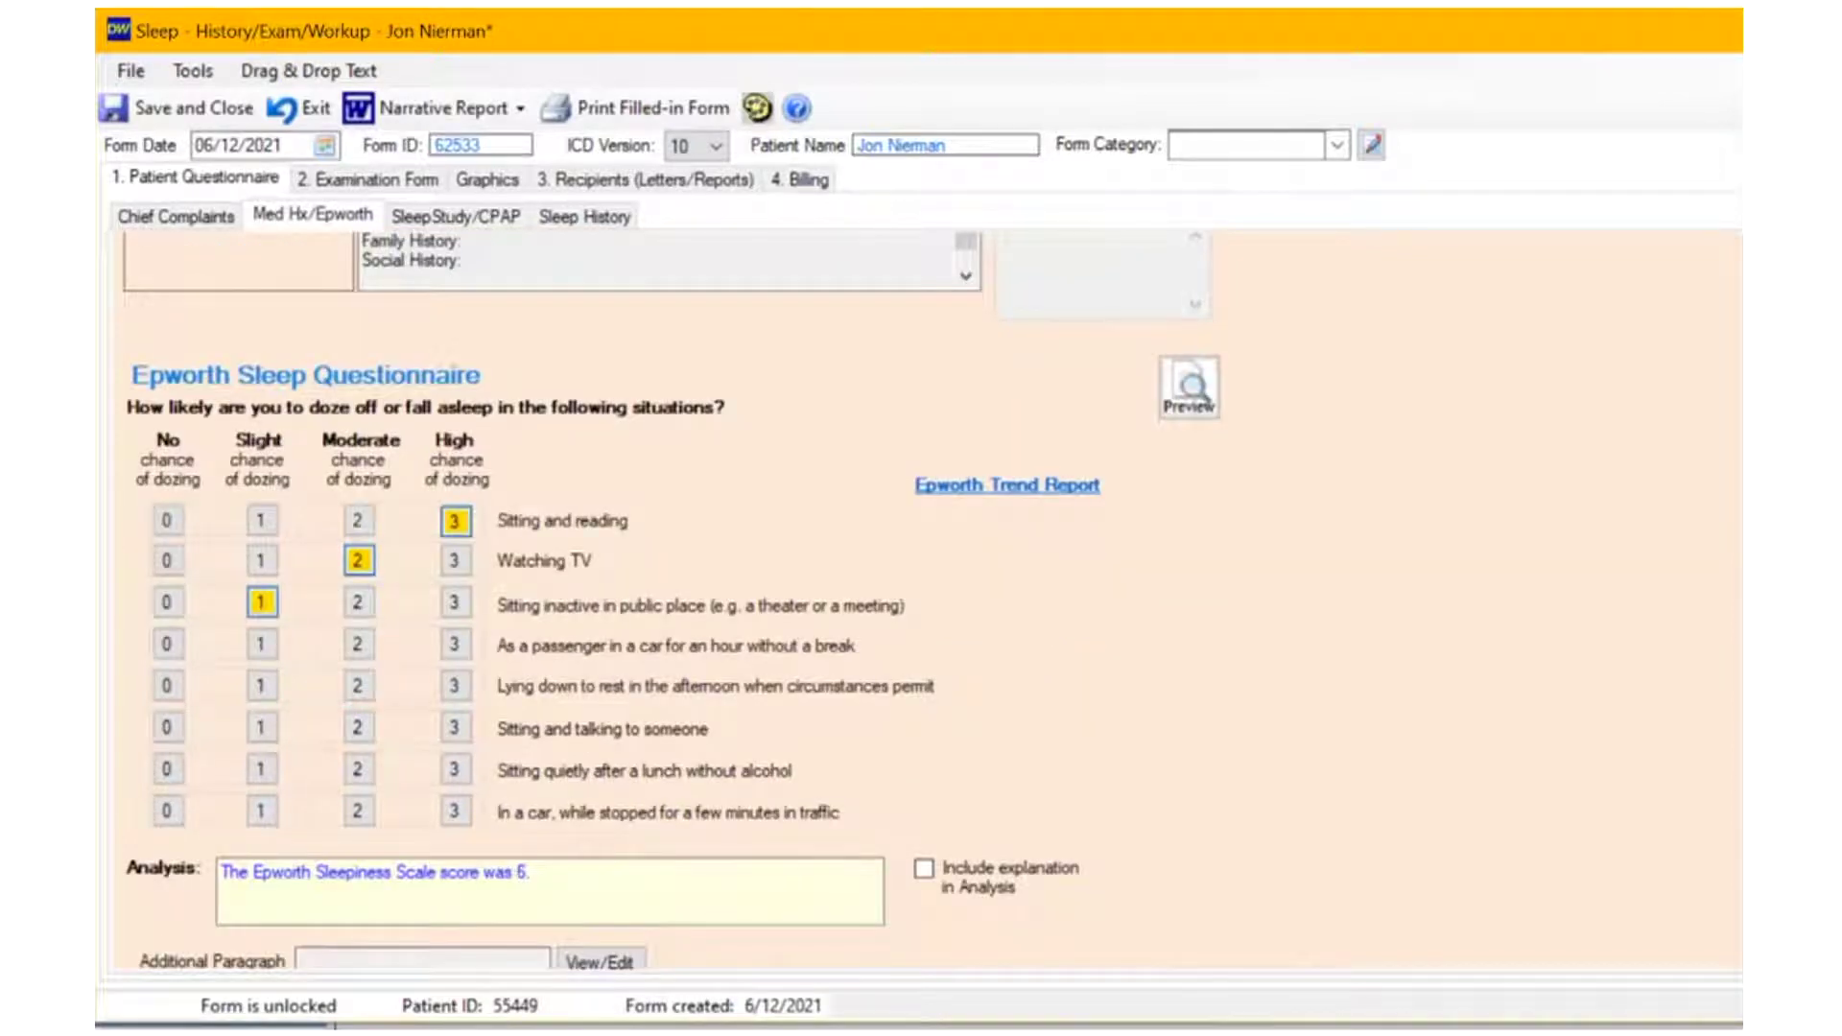
Step: Score the remaining Epworth items: car passenger 2, lying down in the afternoon 3, talking to someone 1, after lunch 2, stopped in traffic 3
left_click(358, 644)
left_click(455, 685)
left_click(262, 728)
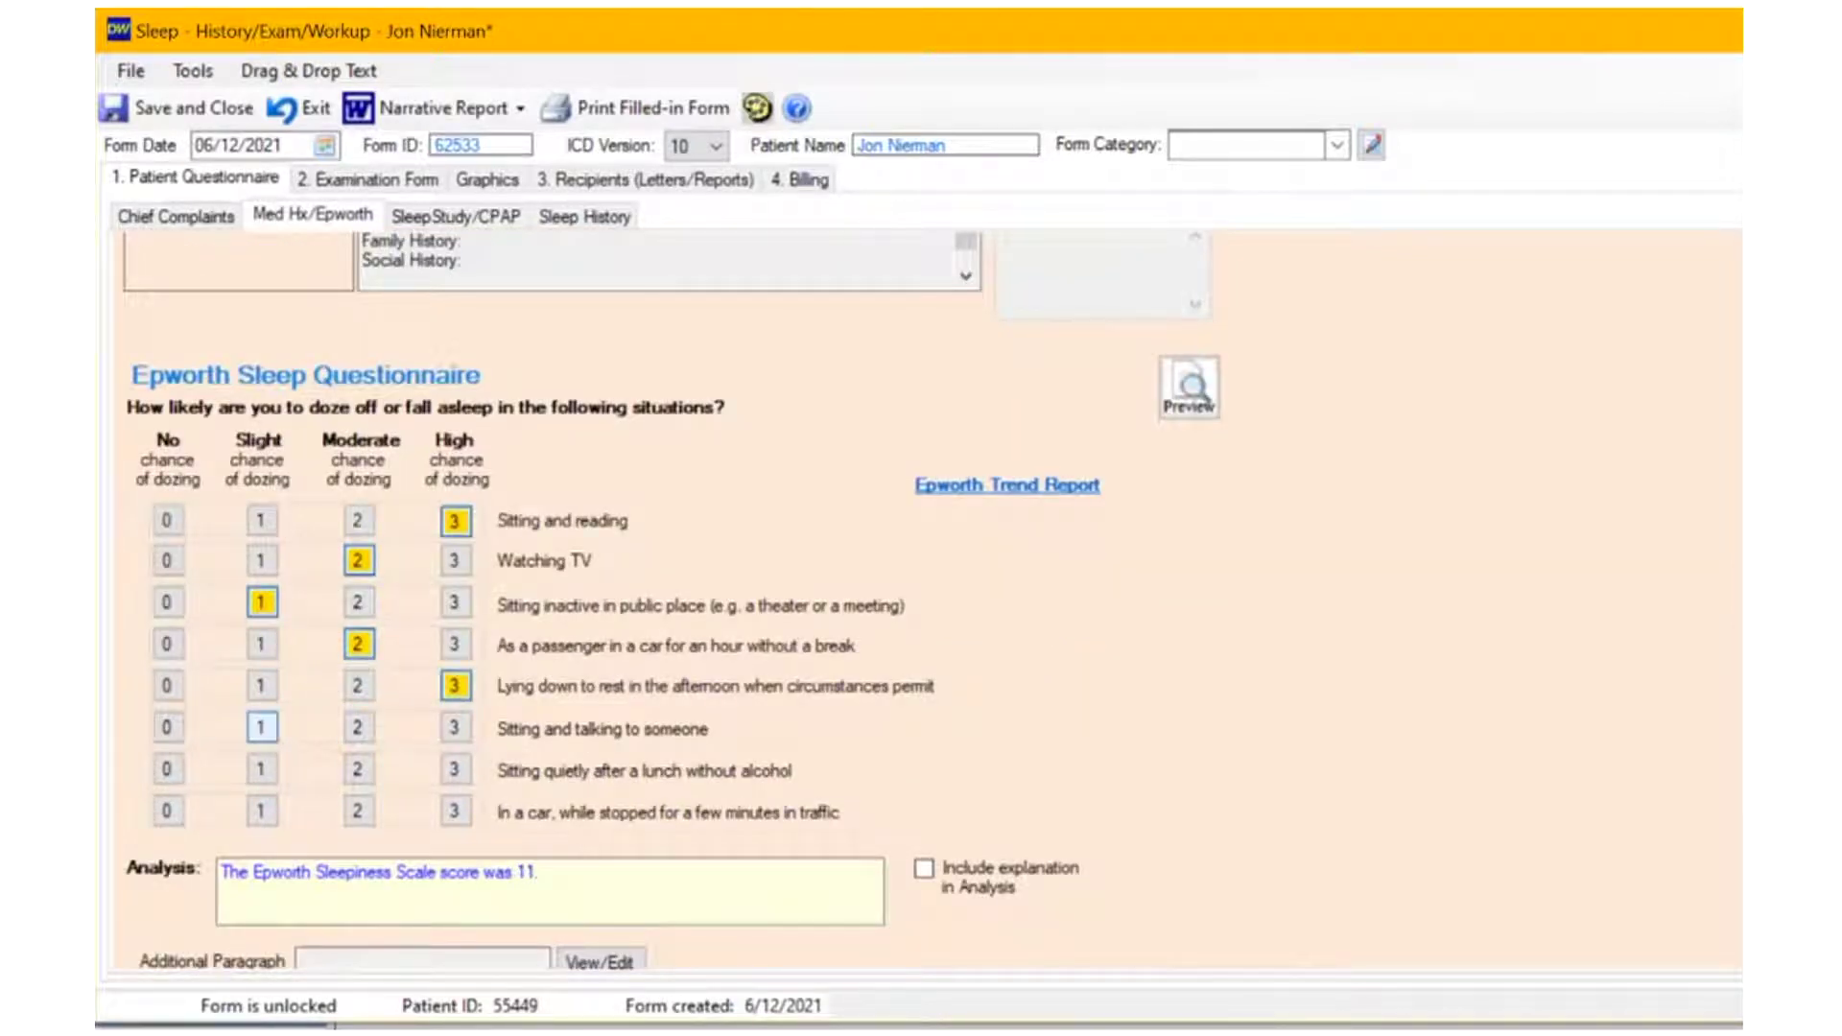
left_click(357, 769)
left_click(454, 811)
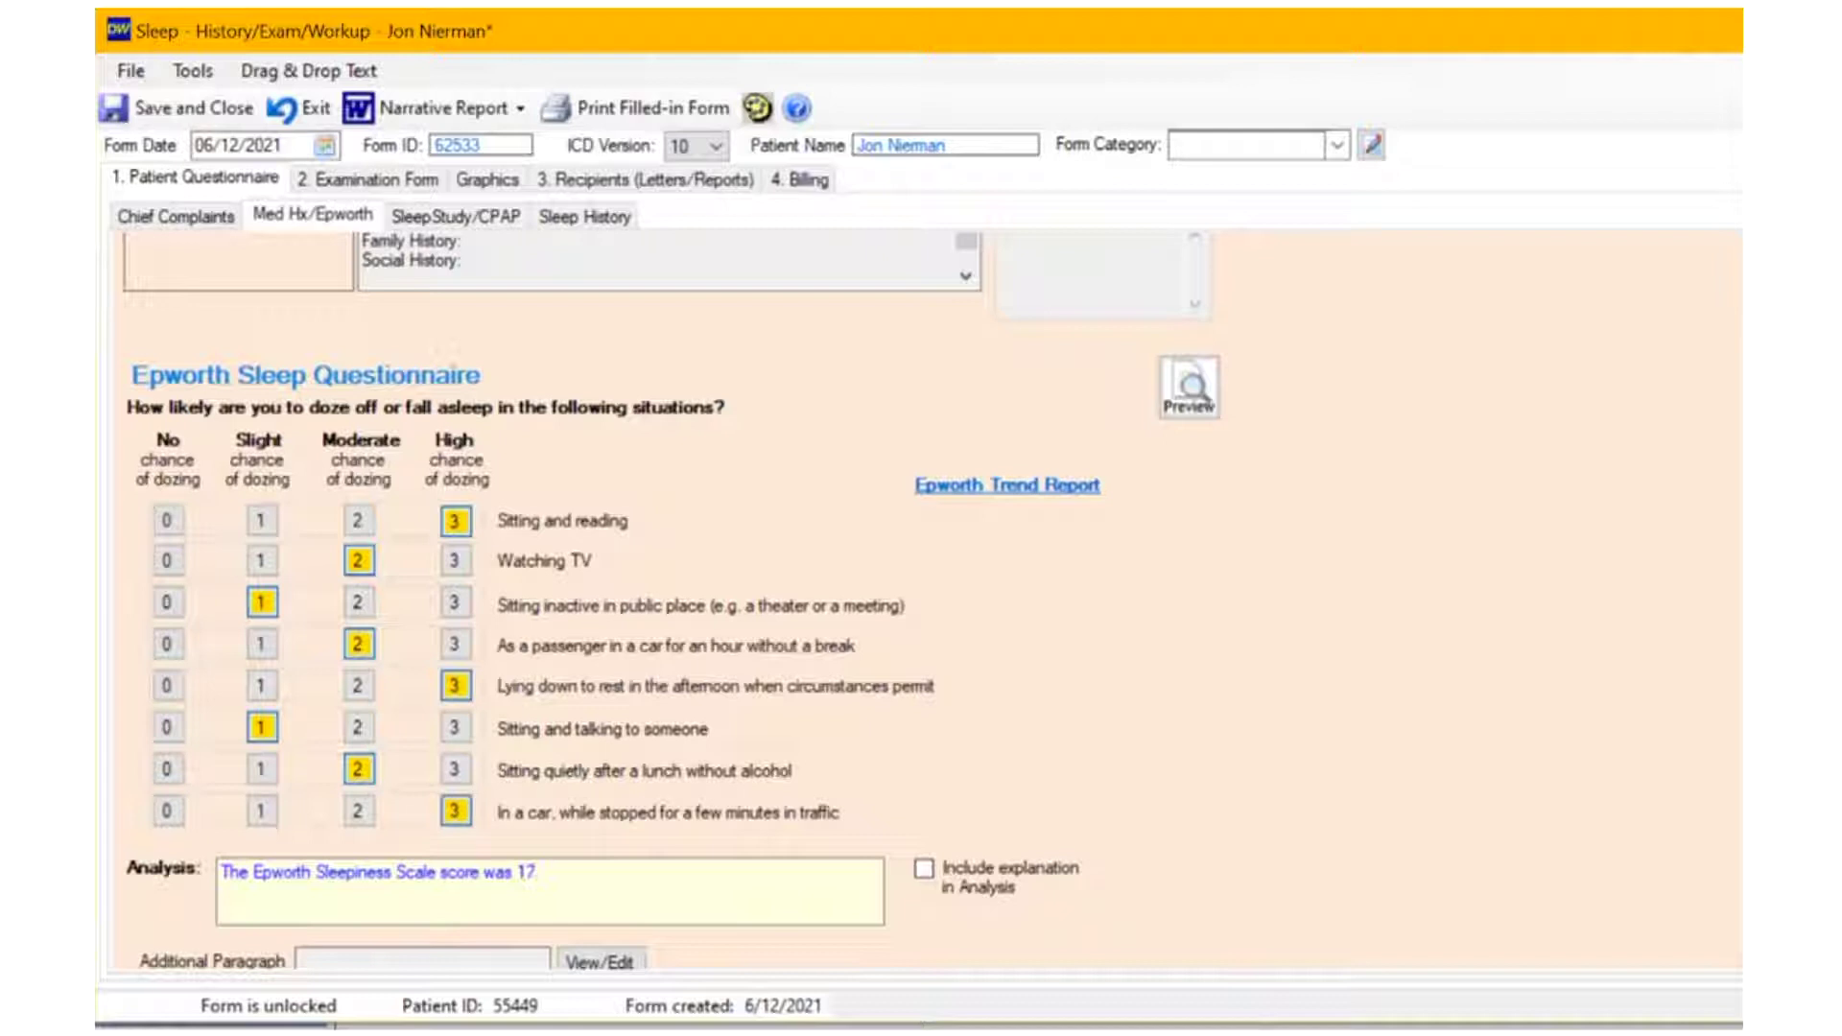
Step: In the sleep history, record a previous Obstructive Sleep Apnea diagnosis made 1 year ago
left_click(584, 214)
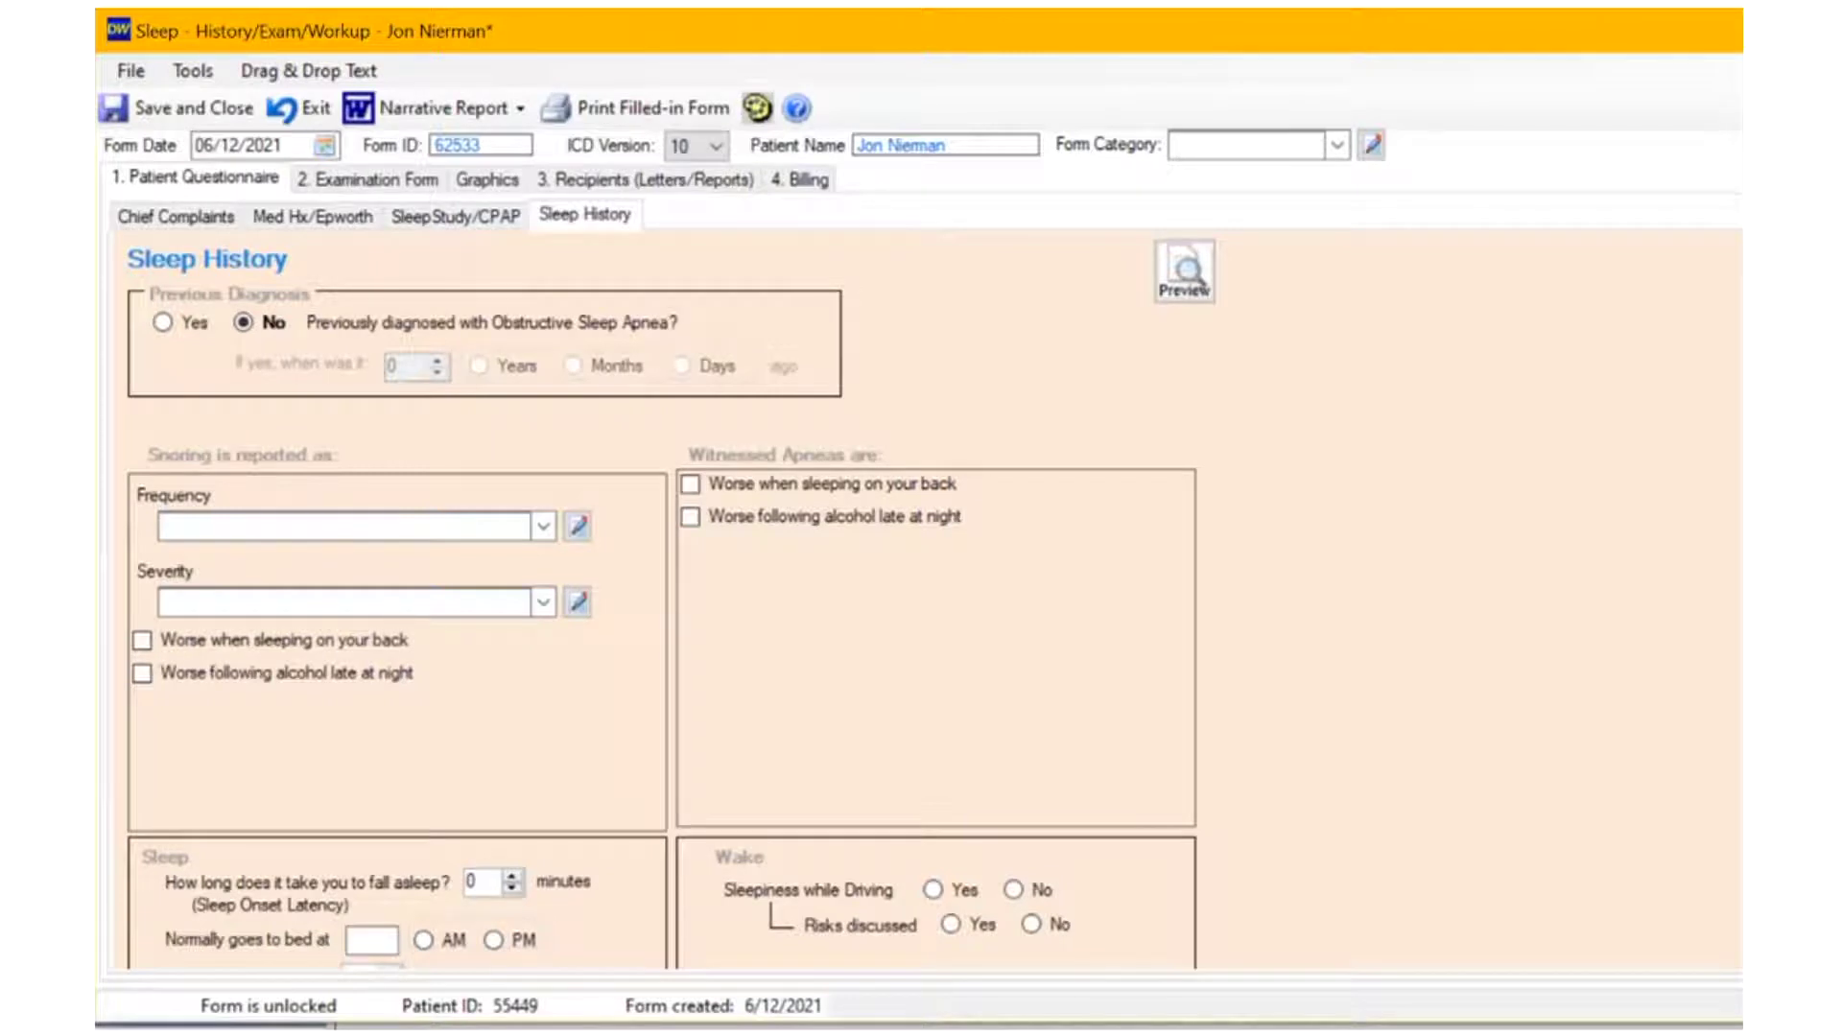
left_click(162, 323)
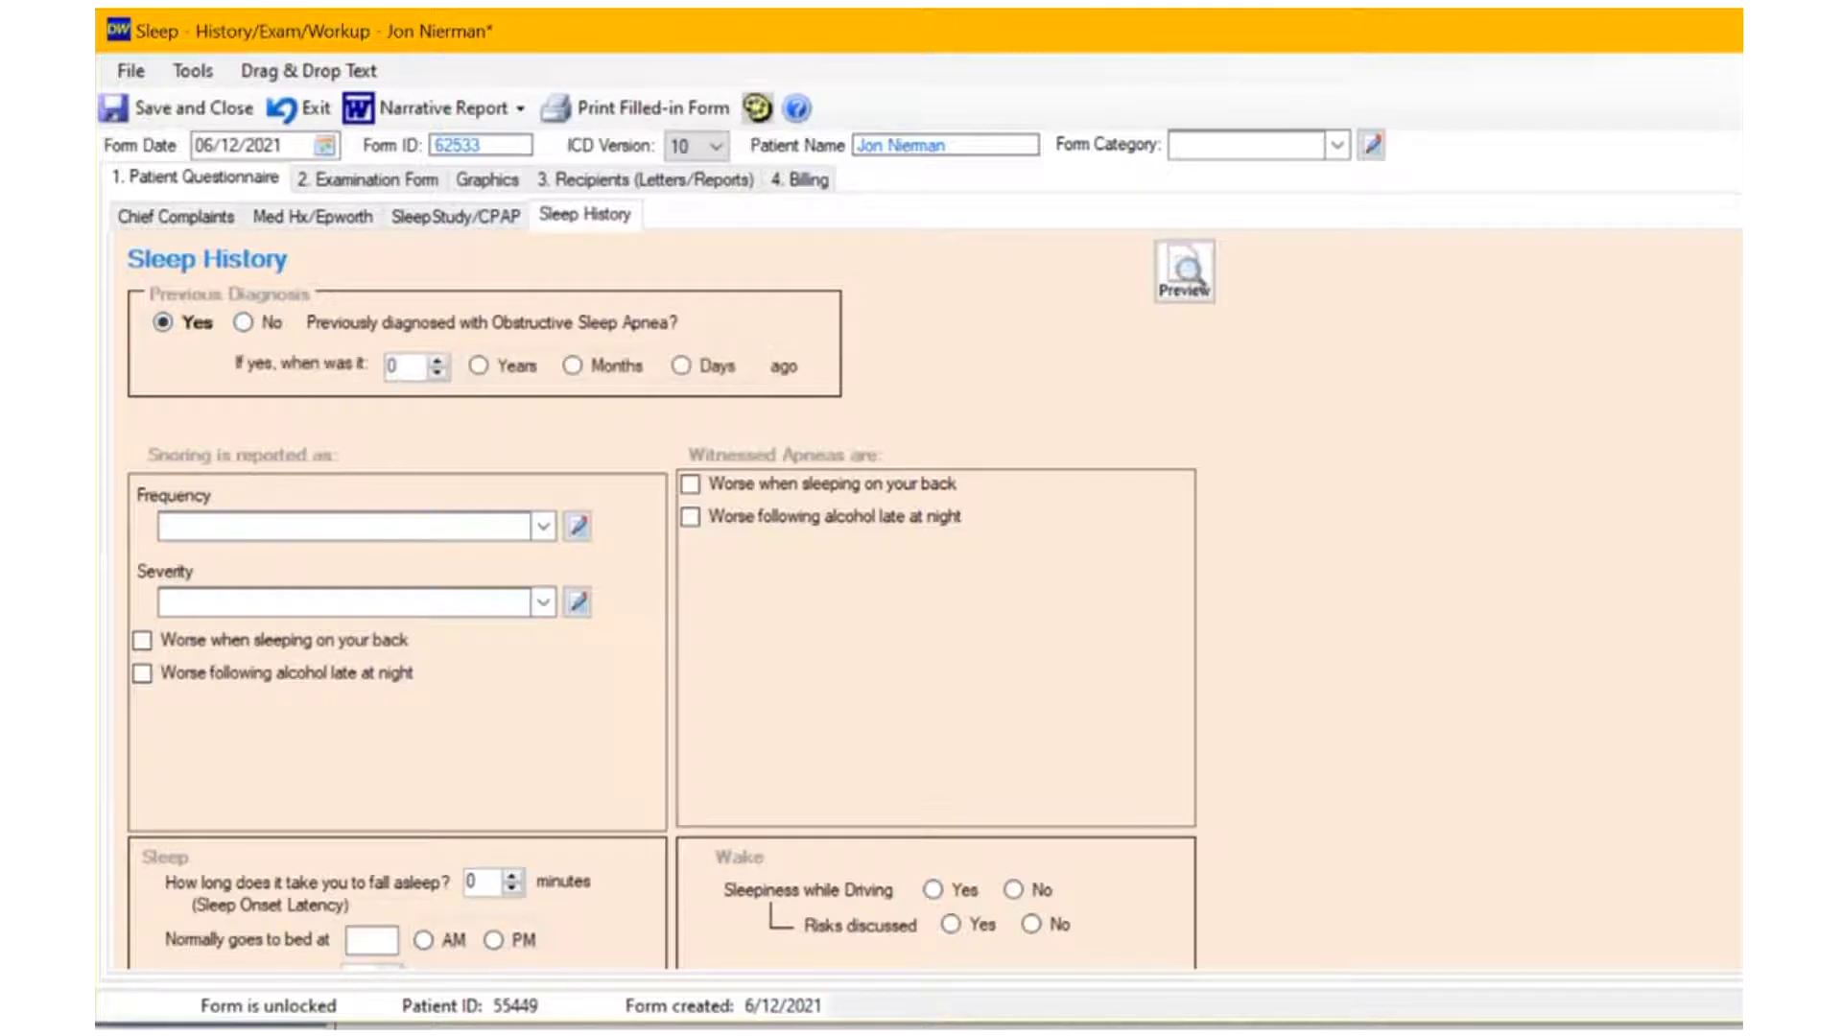
double_click(392, 366)
type("1")
left_click(478, 365)
Step: Report snoring as often, loud and worse on the back, and witnessed apneas as worse on the back and following late-night alcohol
left_click(543, 526)
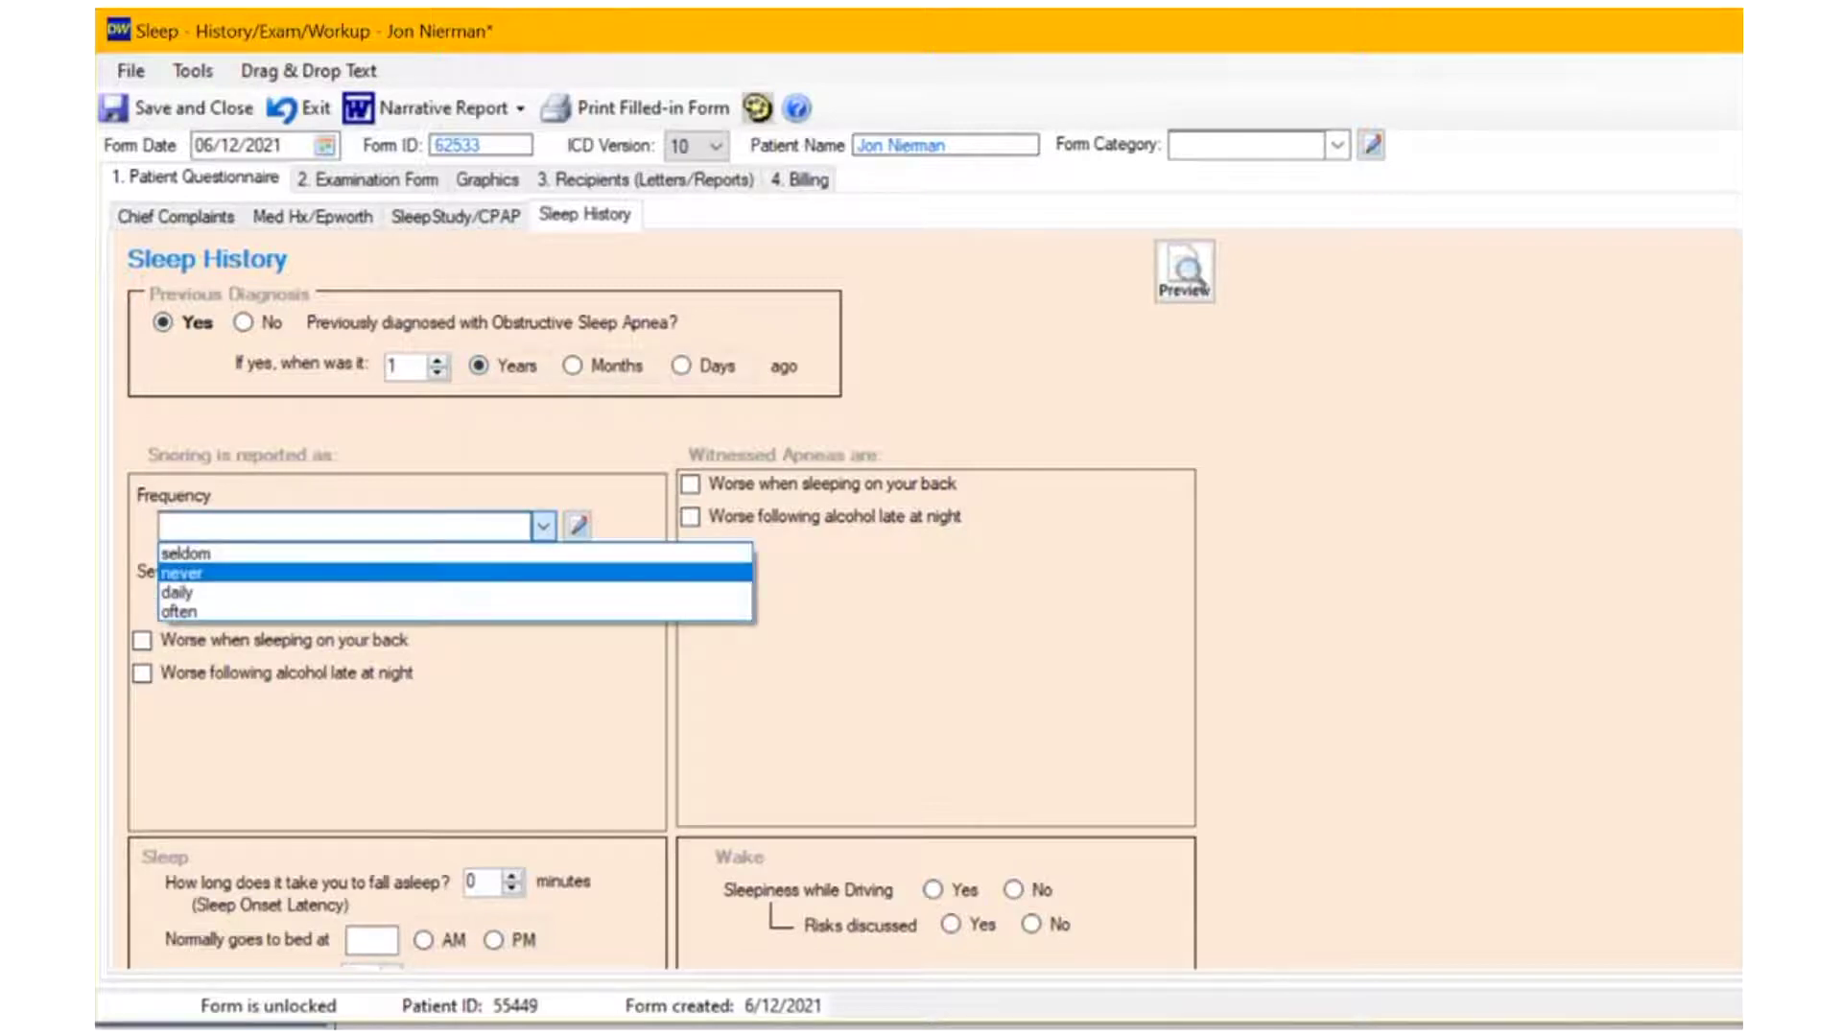
left_click(178, 611)
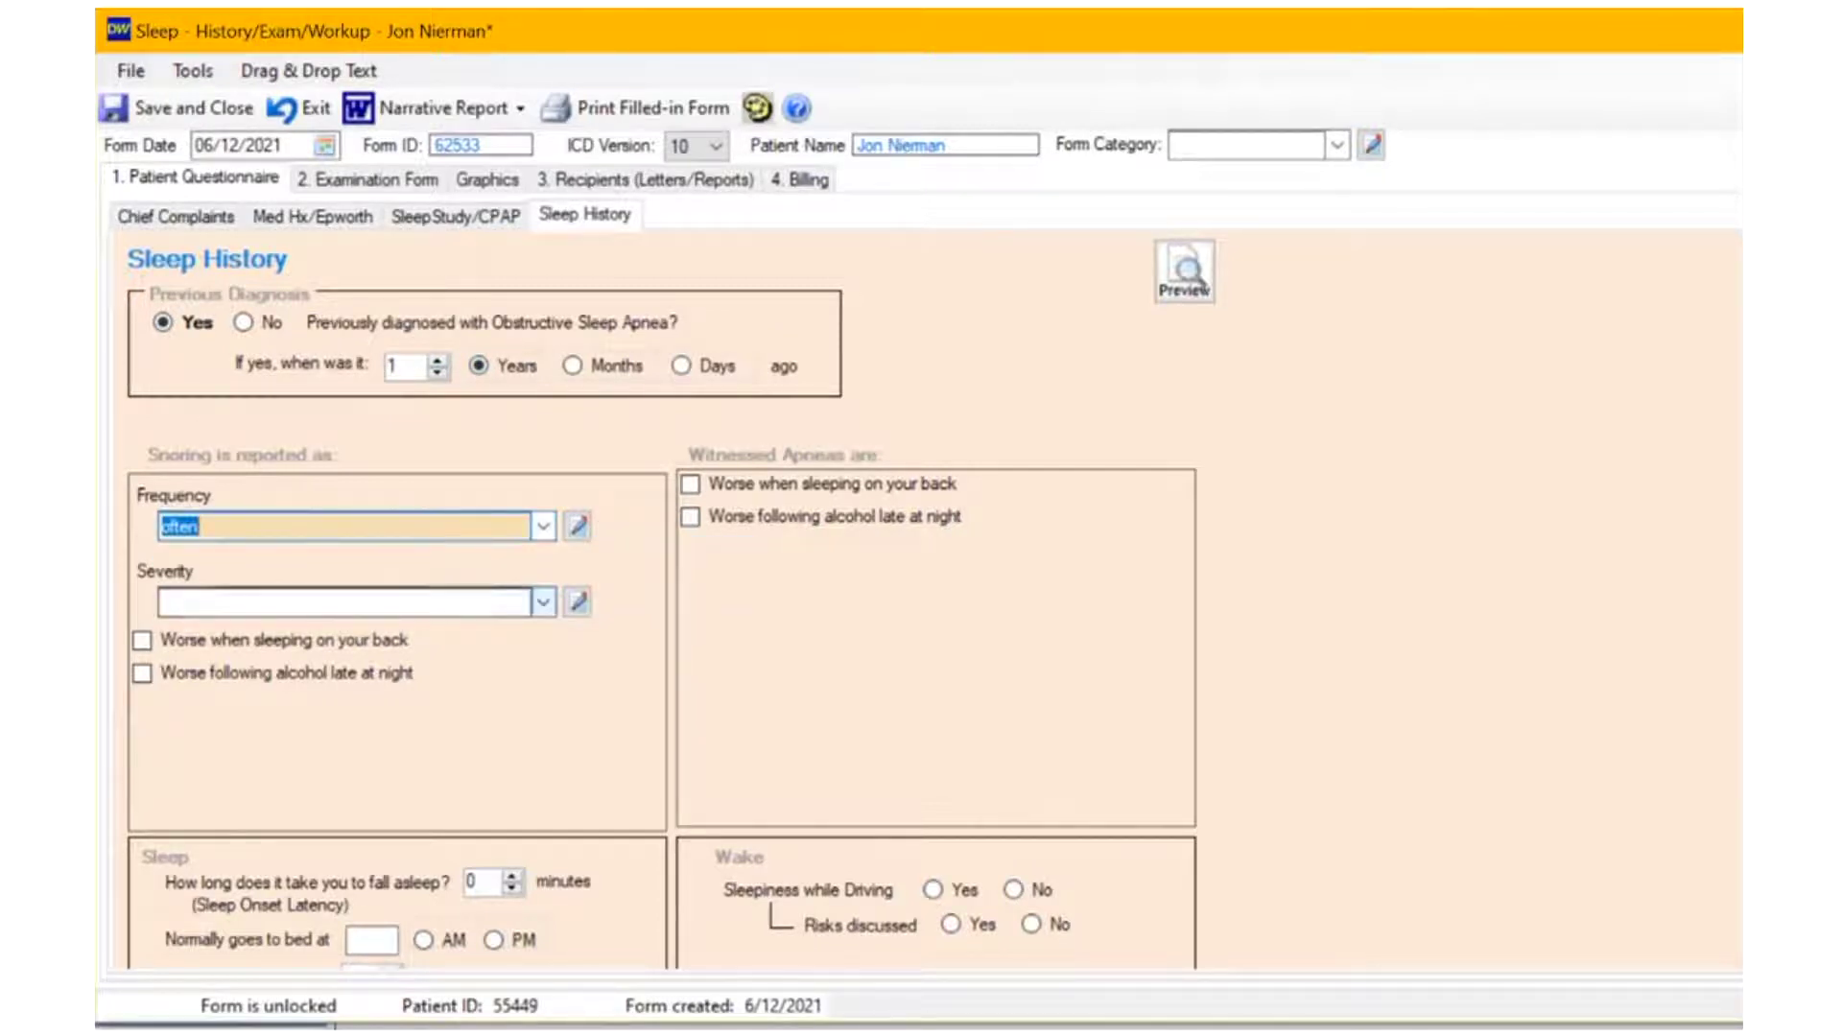
left_click(543, 601)
left_click(179, 672)
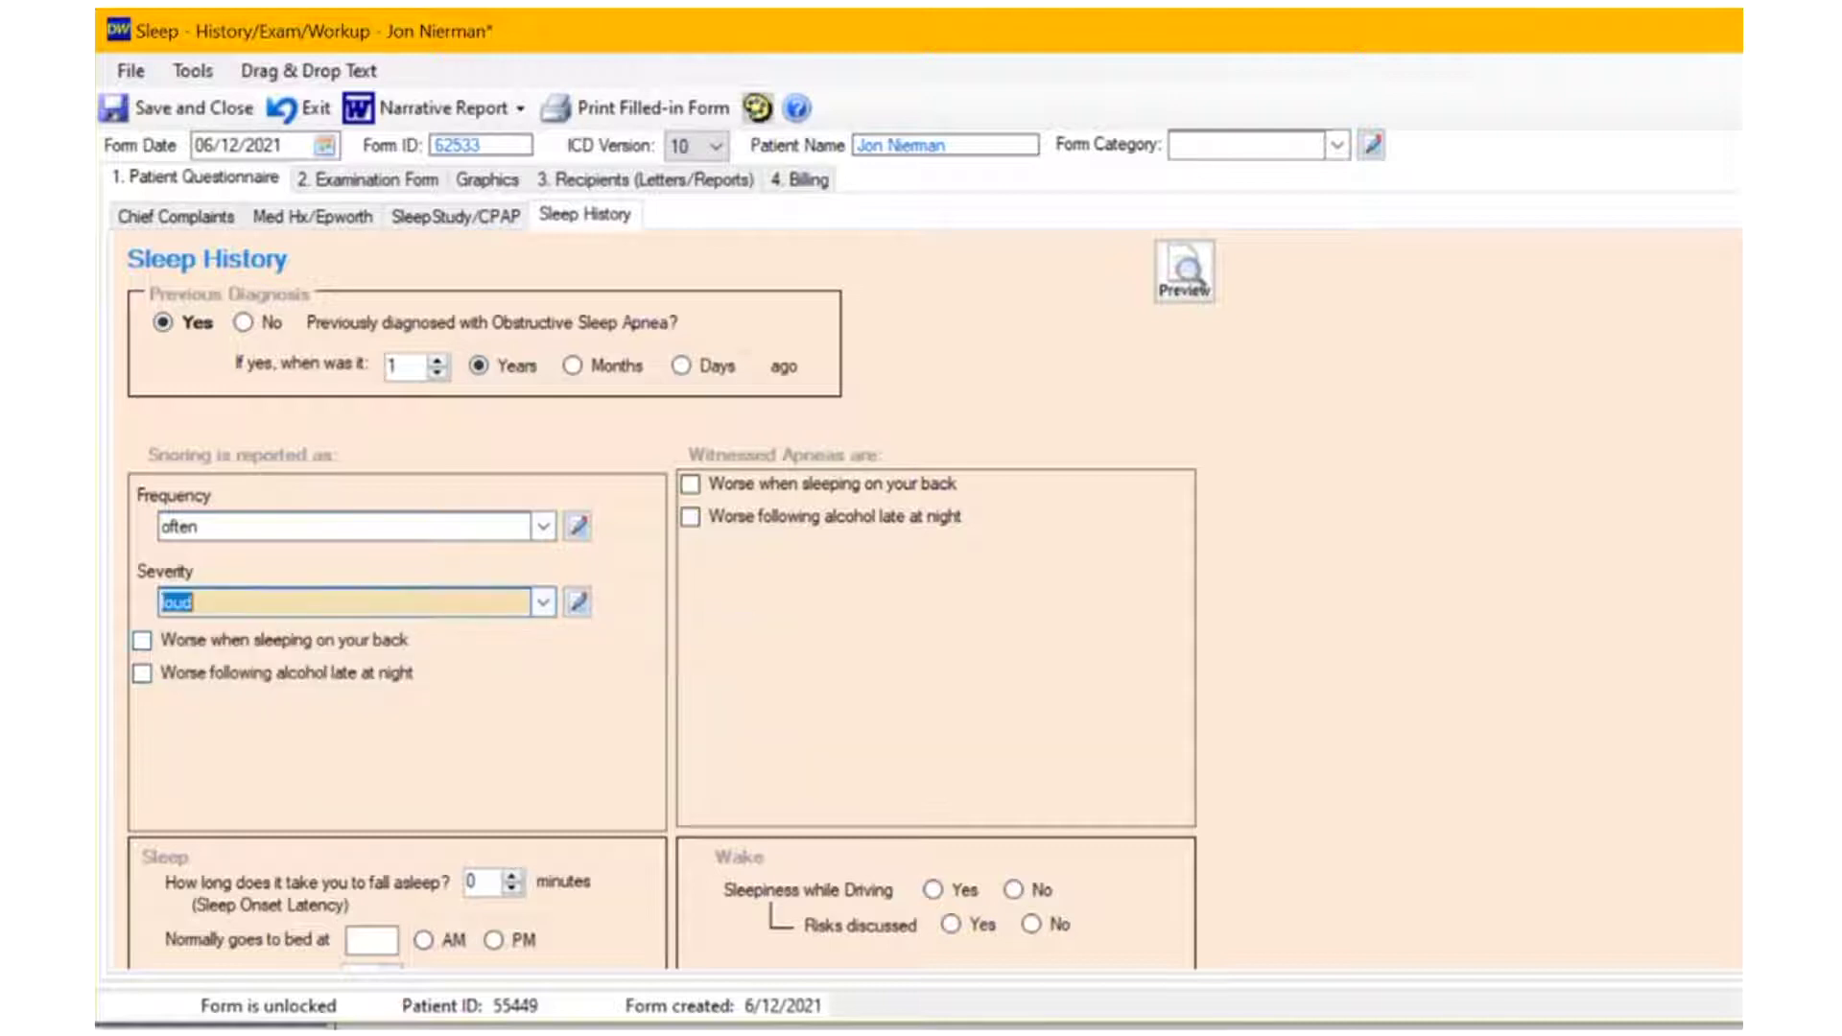
left_click(142, 640)
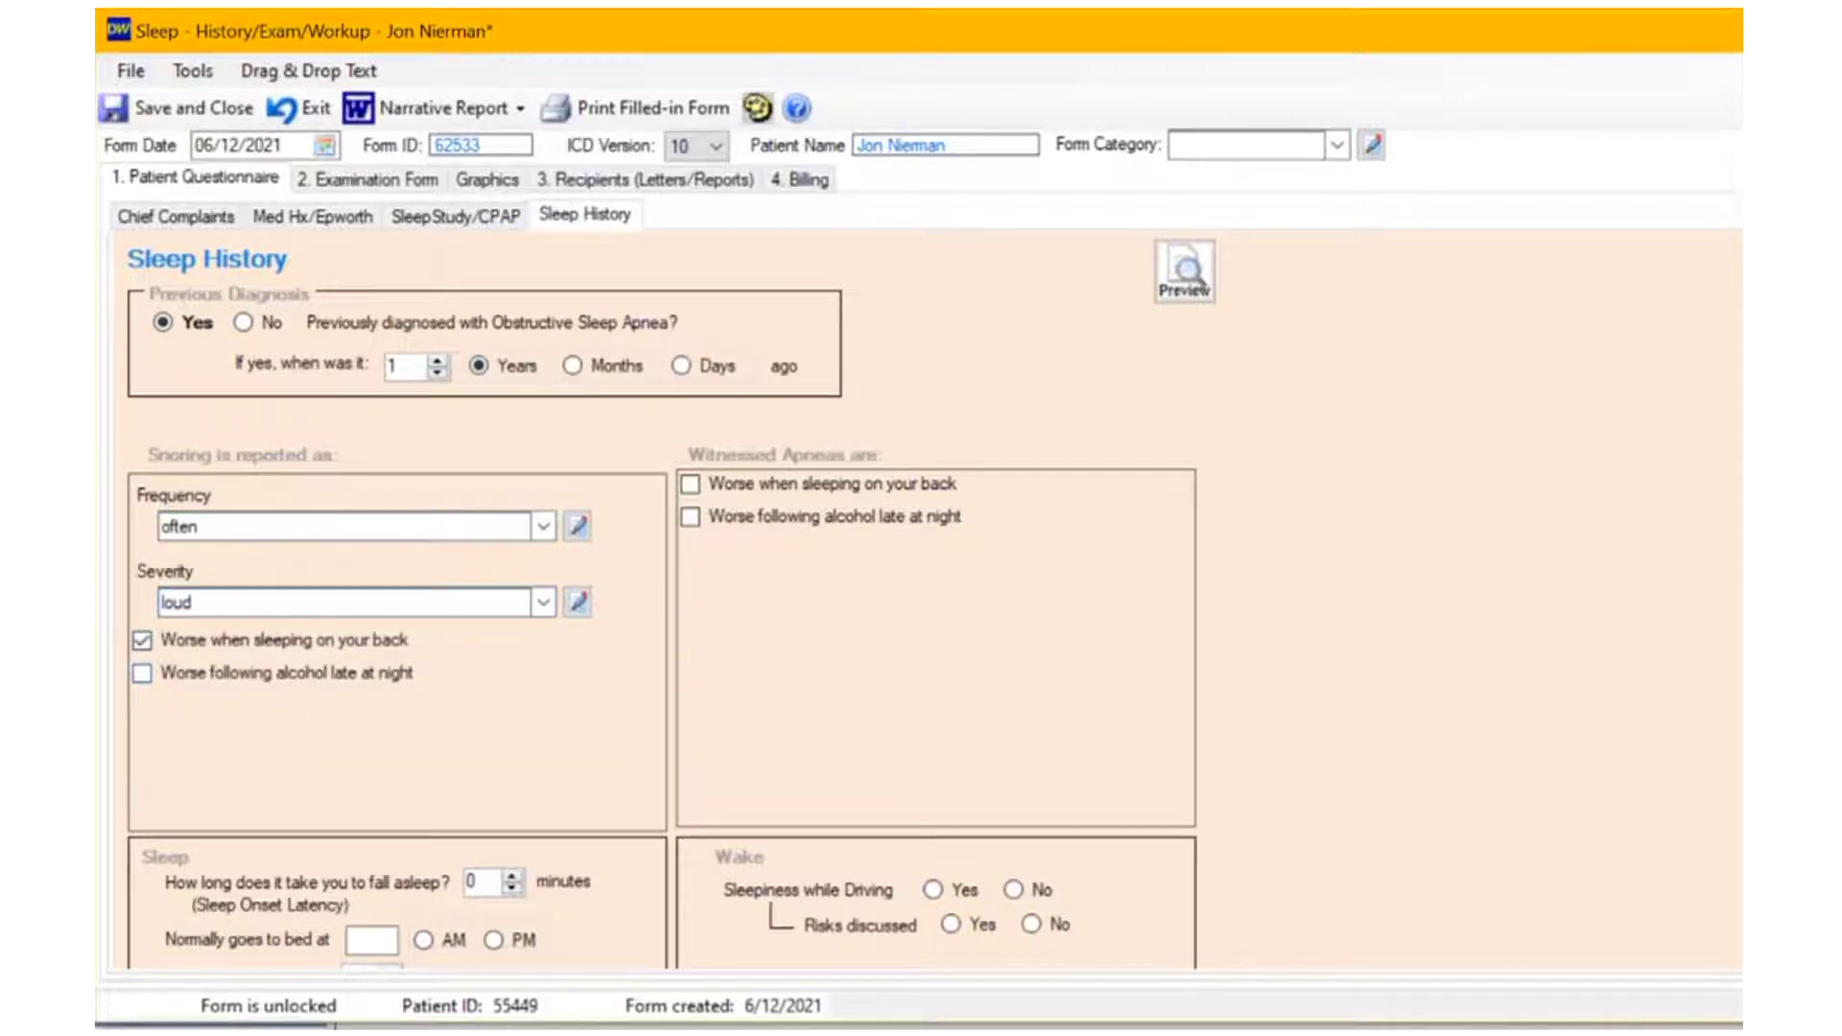
left_click(690, 484)
left_click(690, 516)
Step: Set the sleep onset latency to 5 minutes and the normal bedtime to 10 PM
scroll(662, 614, "down", 3)
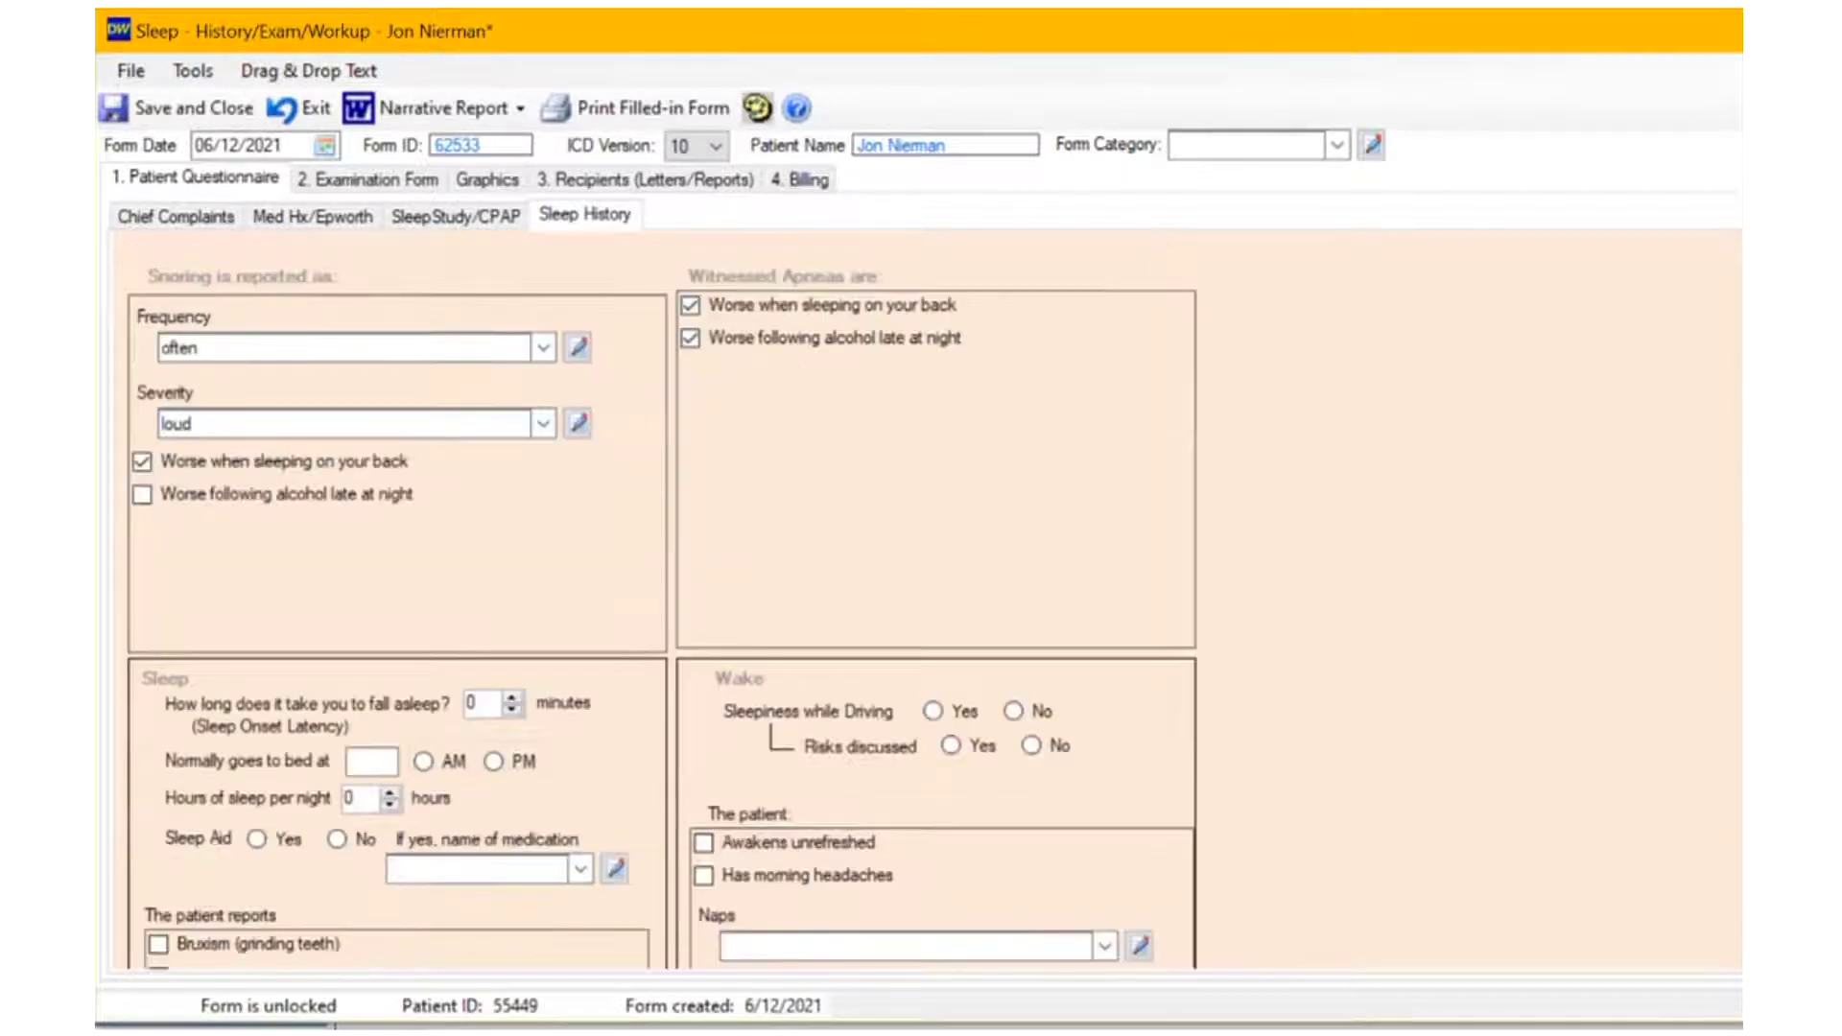
scroll(662, 614, "down", 3)
left_click(479, 524)
type("2")
key("BackSpace")
type("5")
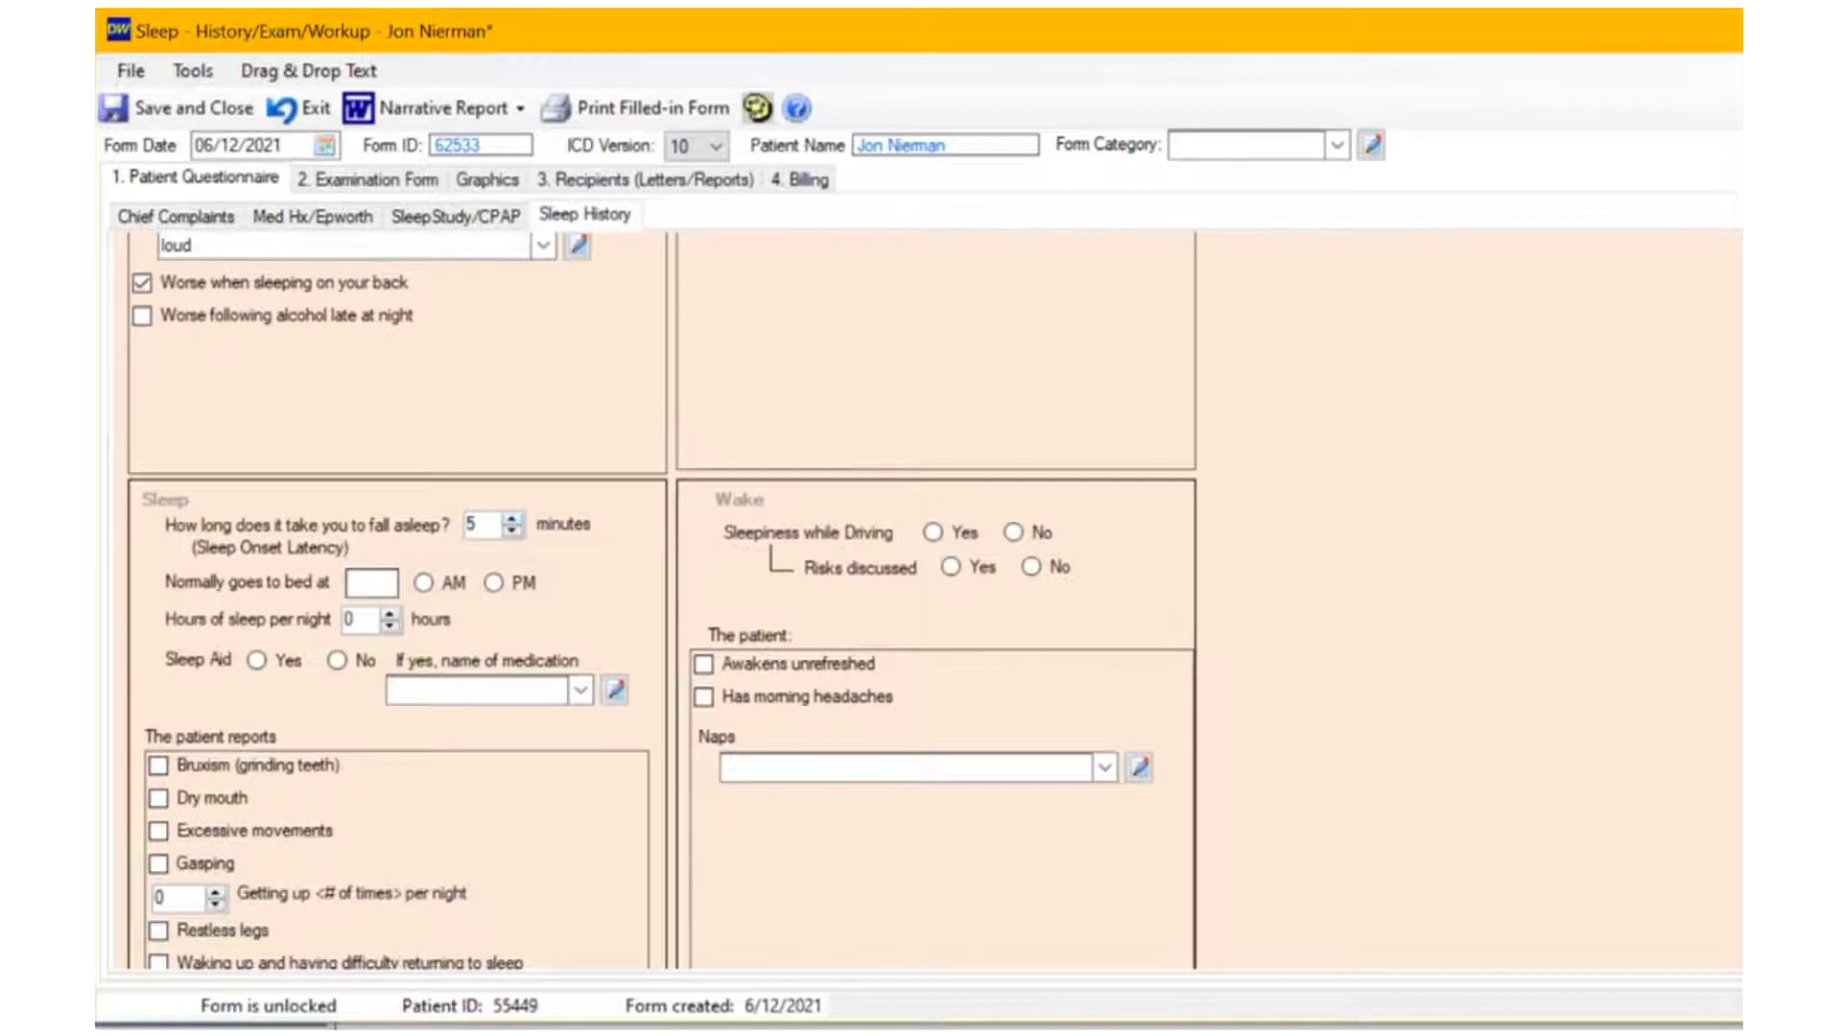
left_click(371, 582)
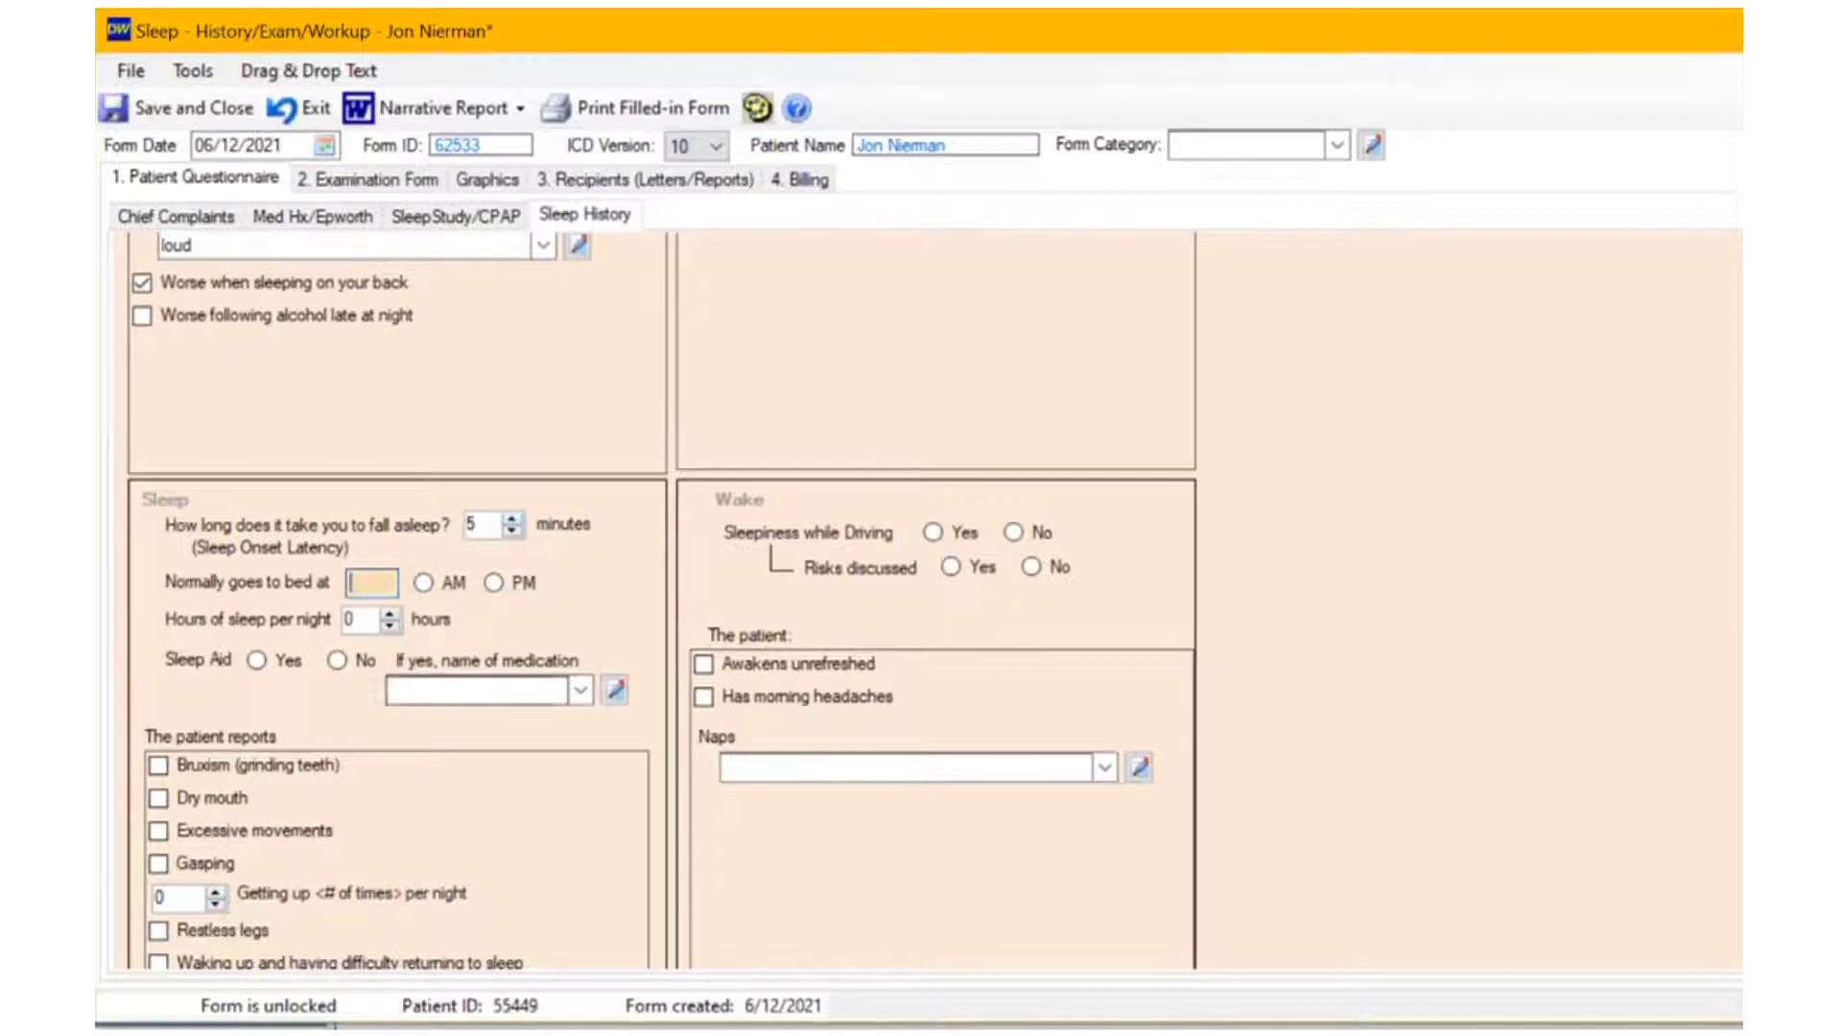
type("10")
left_click(493, 583)
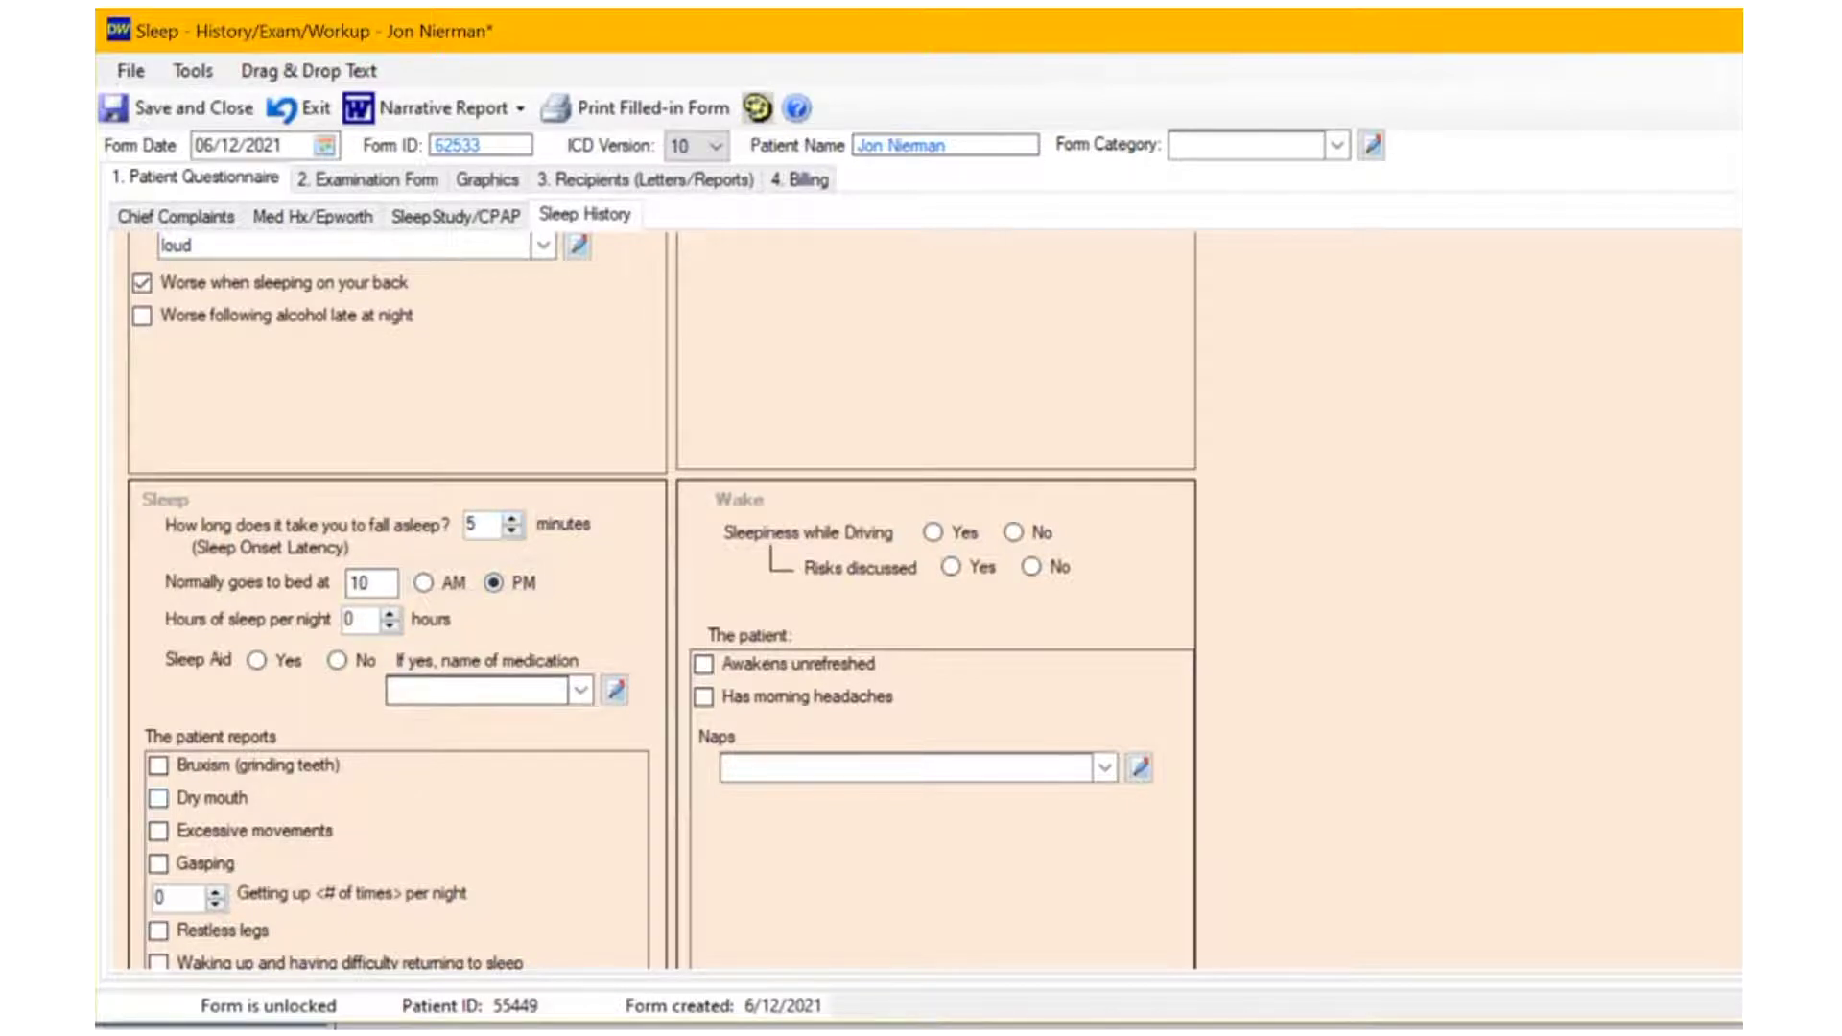
Step: Mark bruxism (grinding teeth) and dry mouth among the patient-reported sleep symptoms
scroll(663, 600, "down", 2)
left_click(159, 586)
left_click(159, 619)
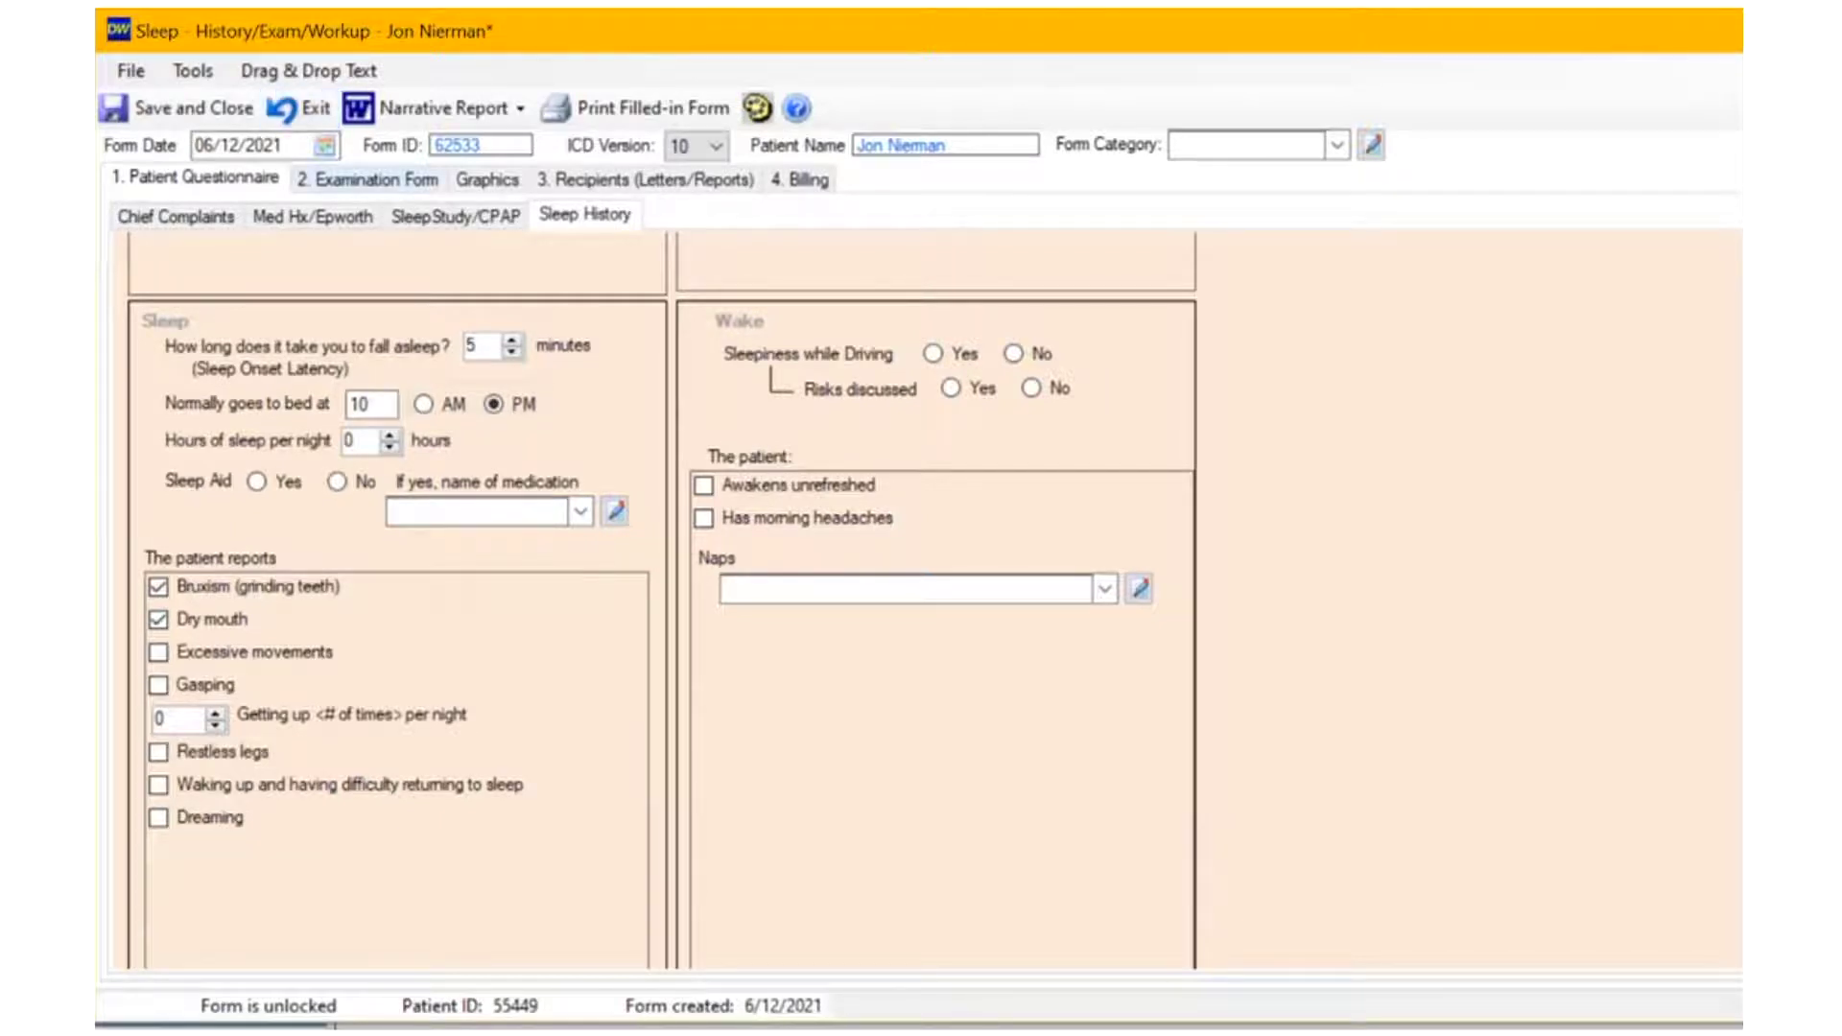
Step: In the examination form's vital data, enter blood pressure 120/80, pulse 65 and a neck measurement of 17 inches
left_click(367, 179)
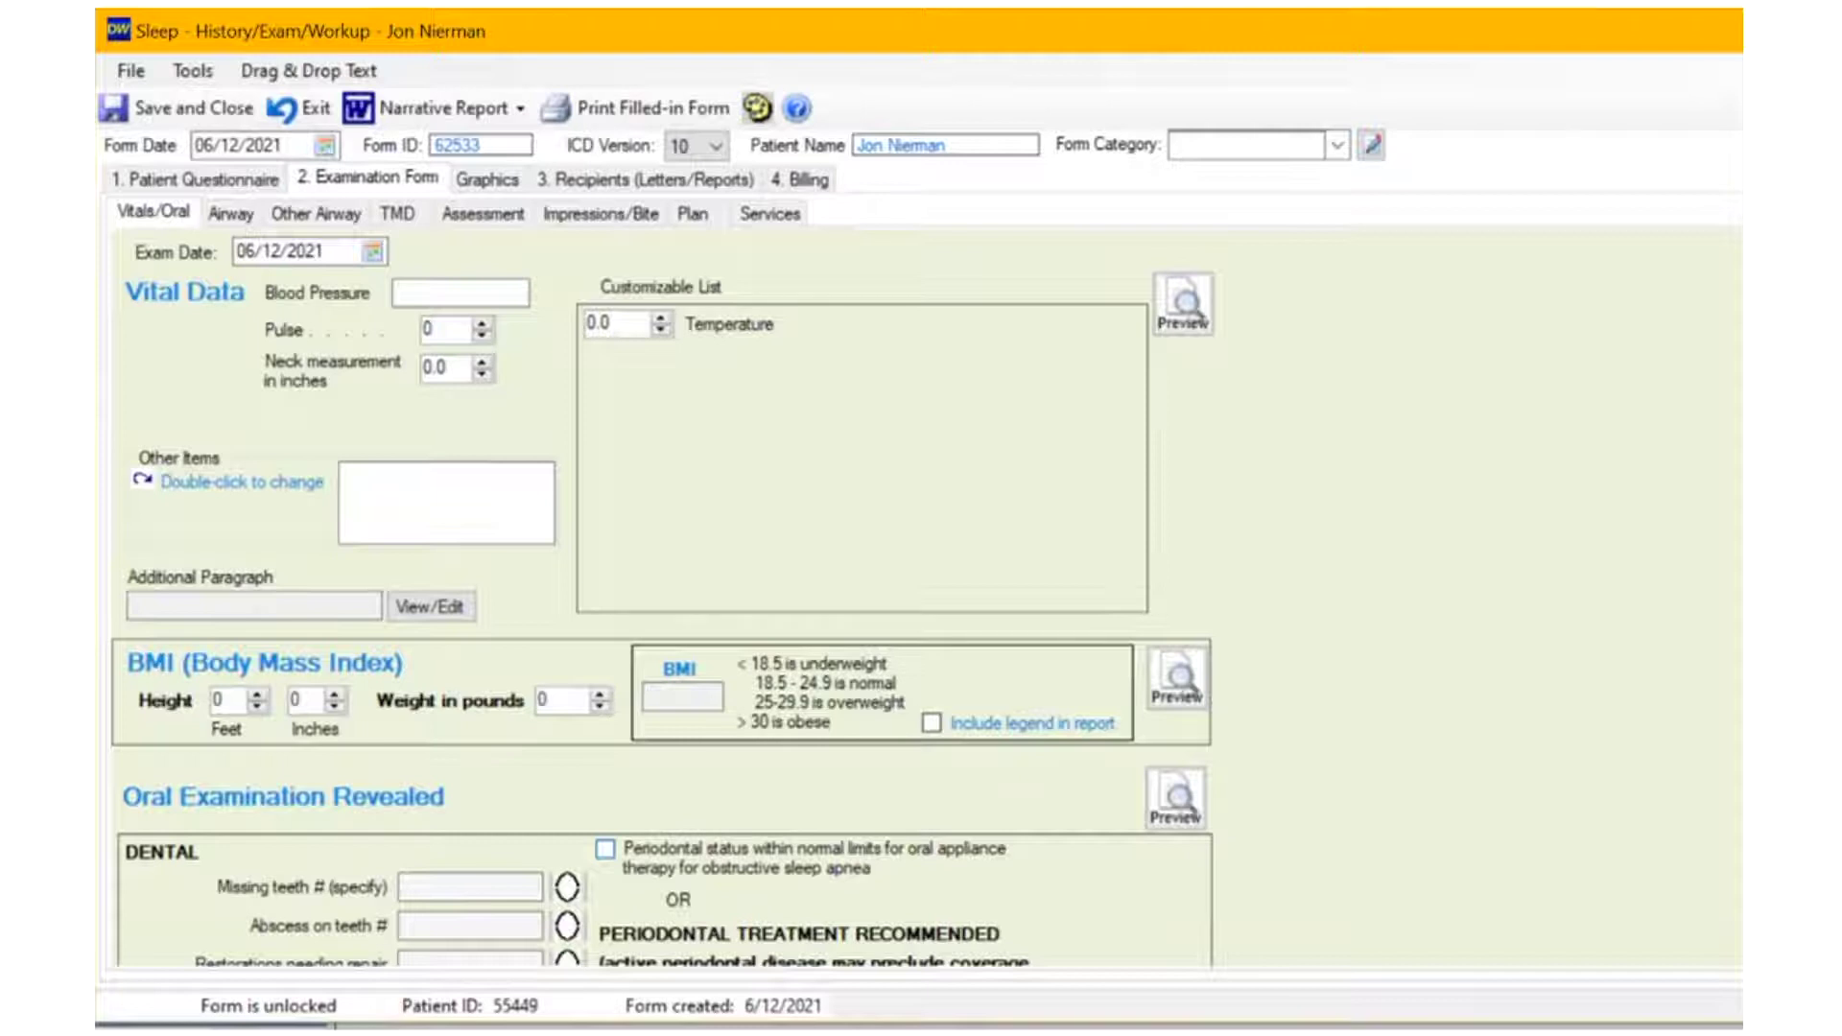
scroll(671, 594, "down", 4)
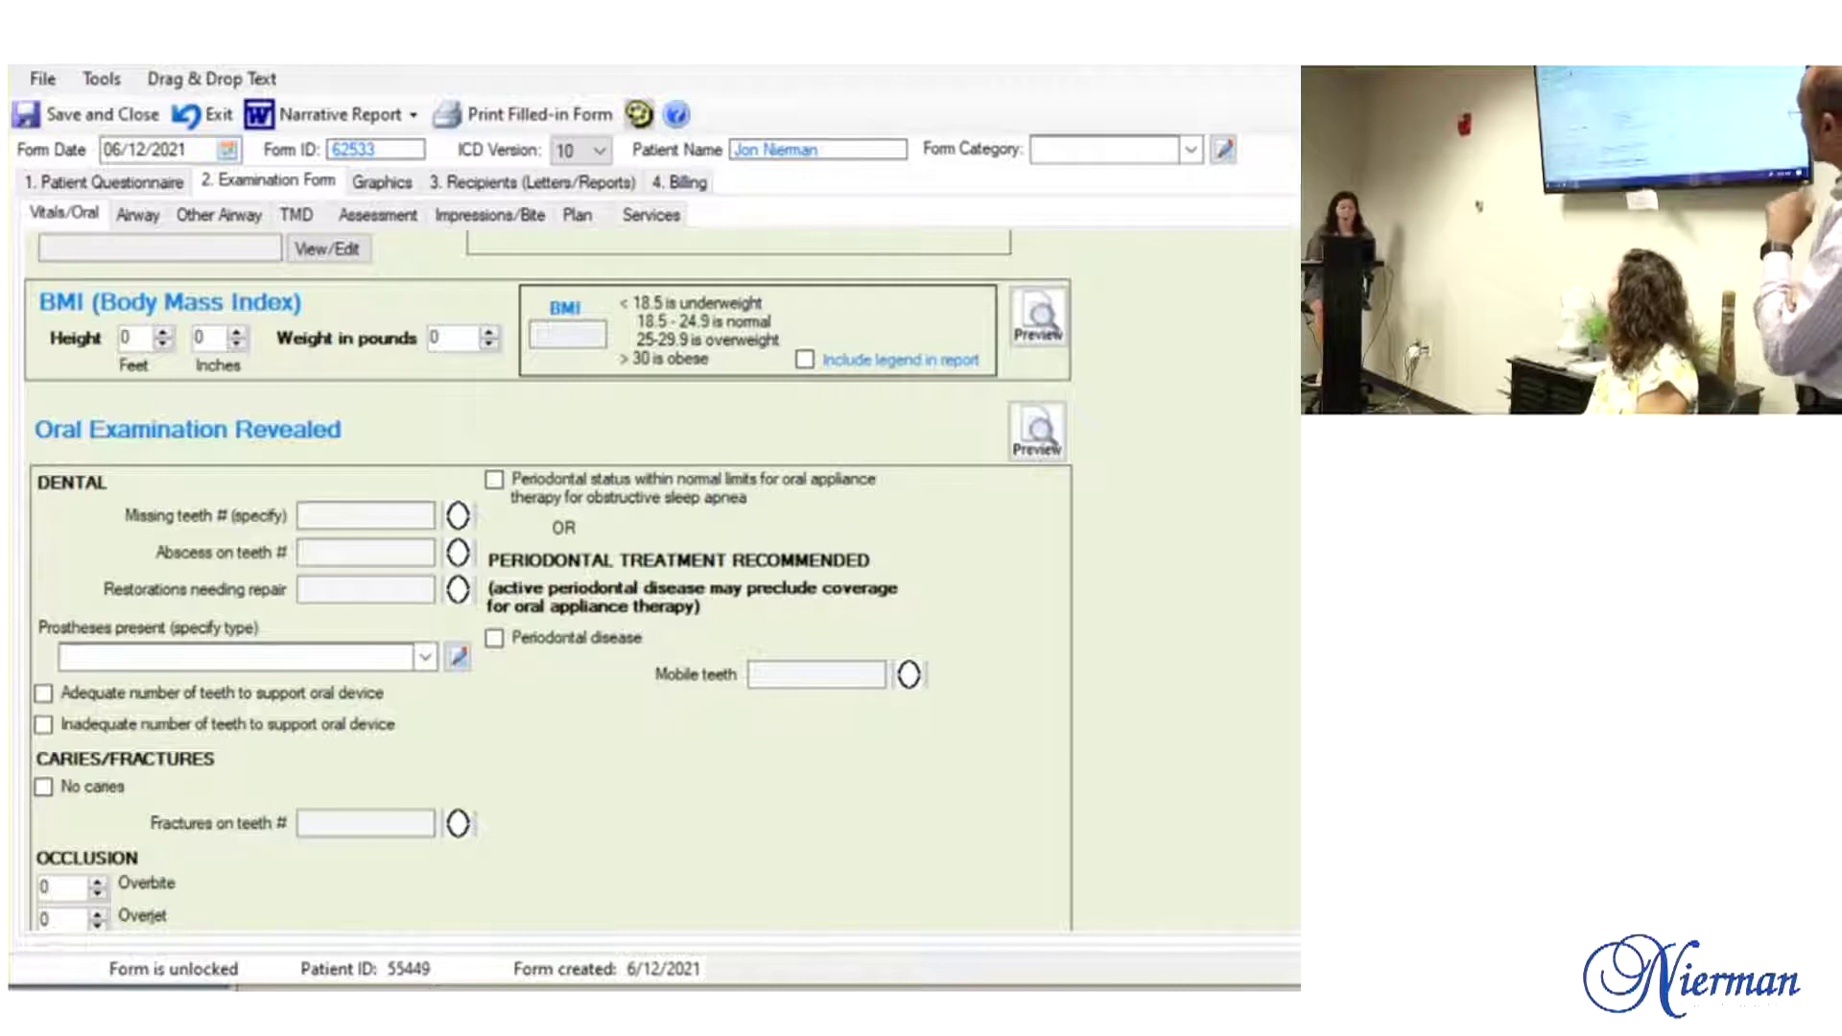
scroll(547, 576, "up", 3)
left_click(355, 289)
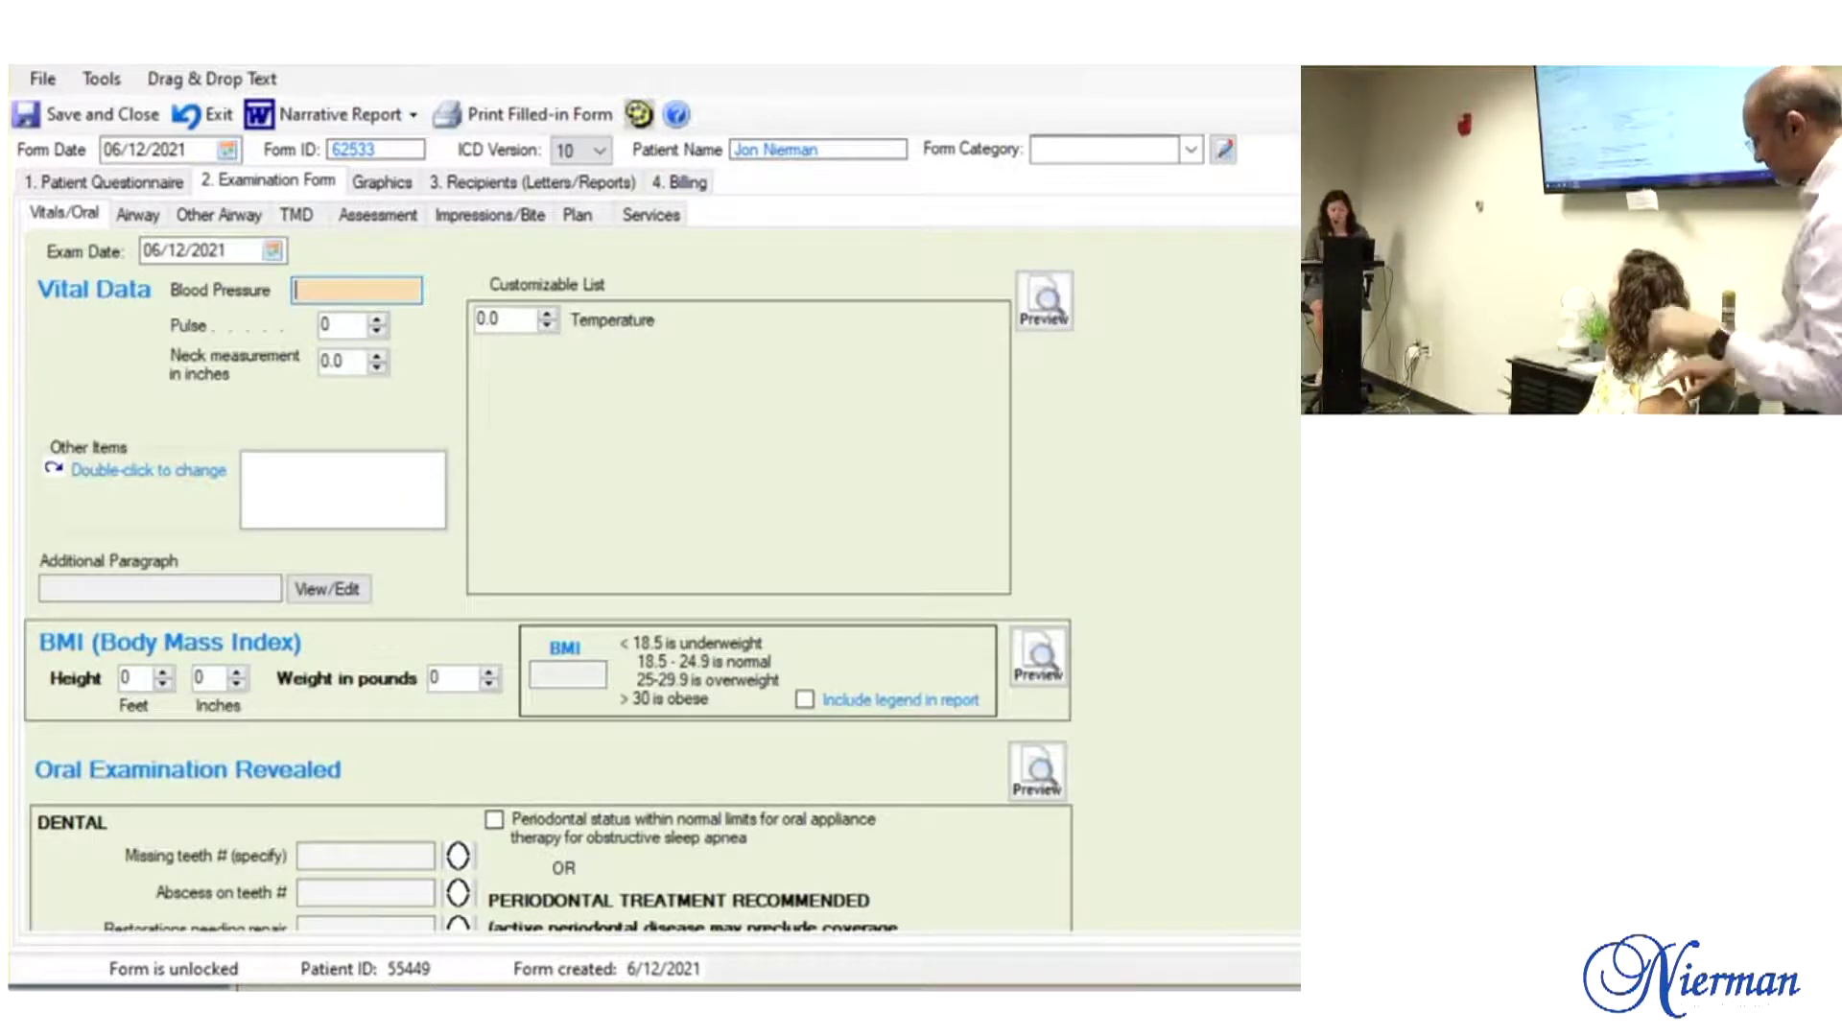
type("120/80")
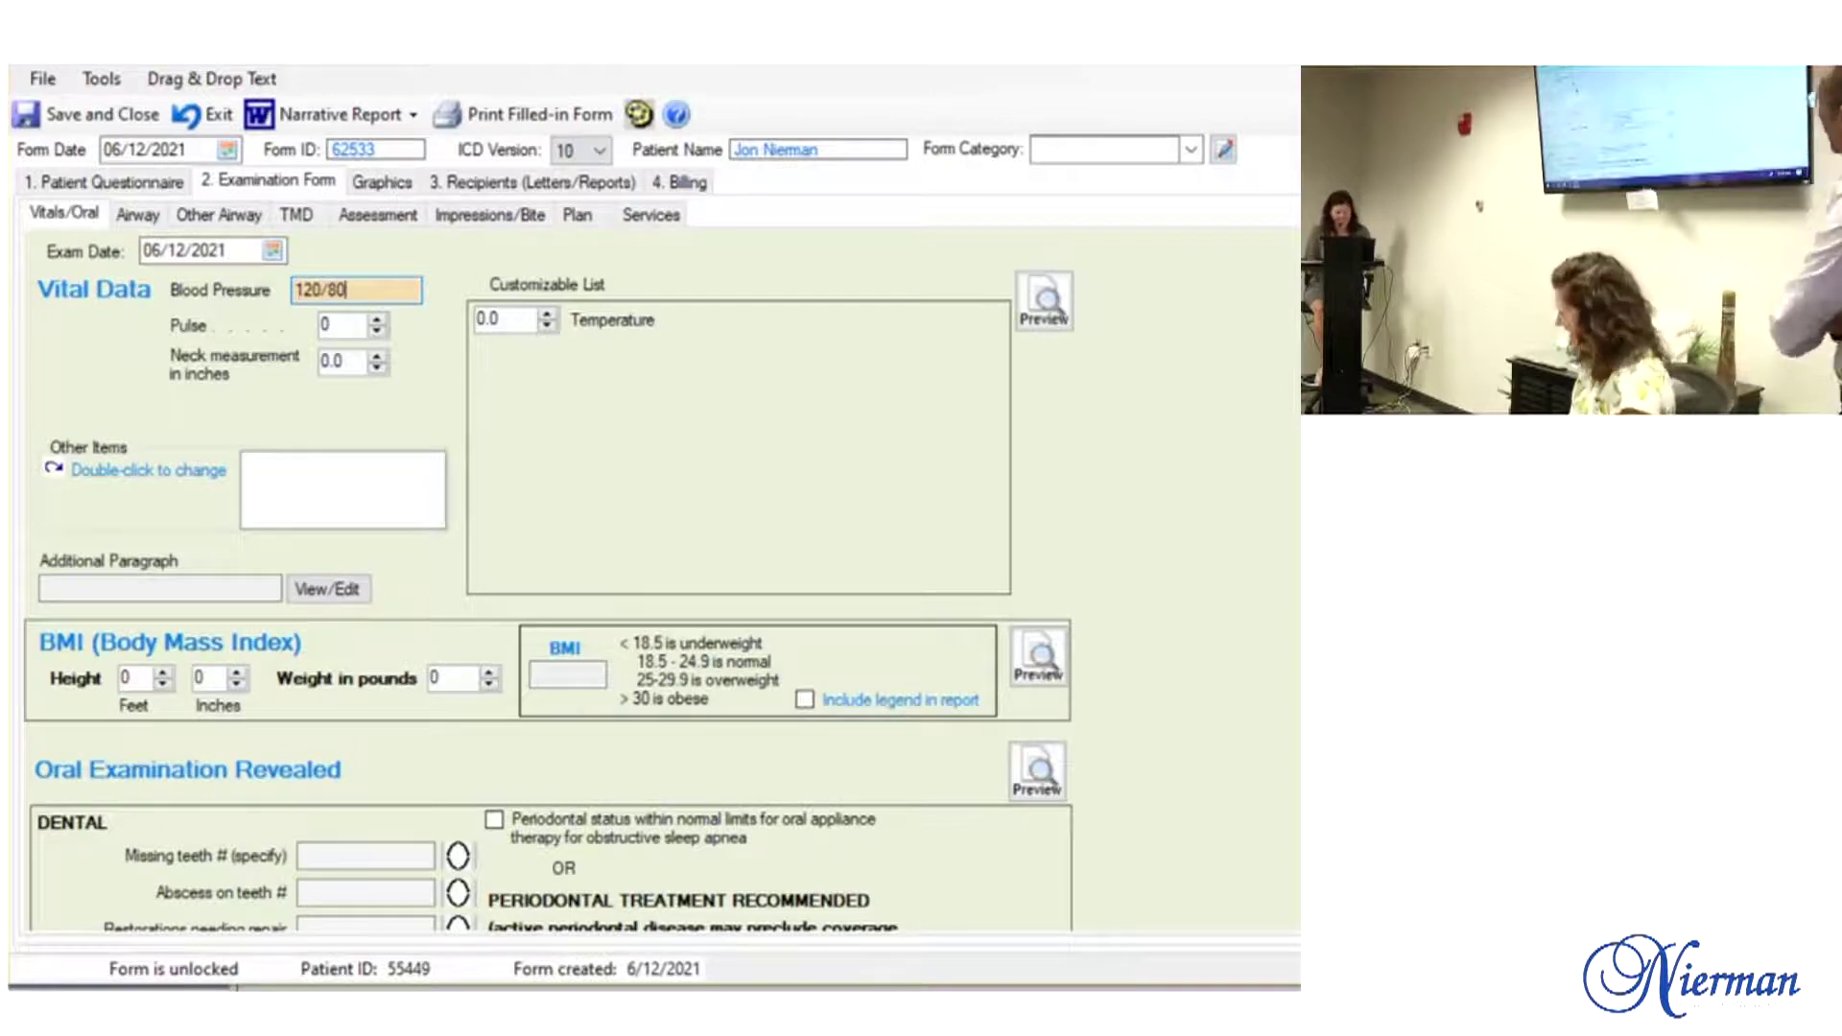
key("Tab")
type("65")
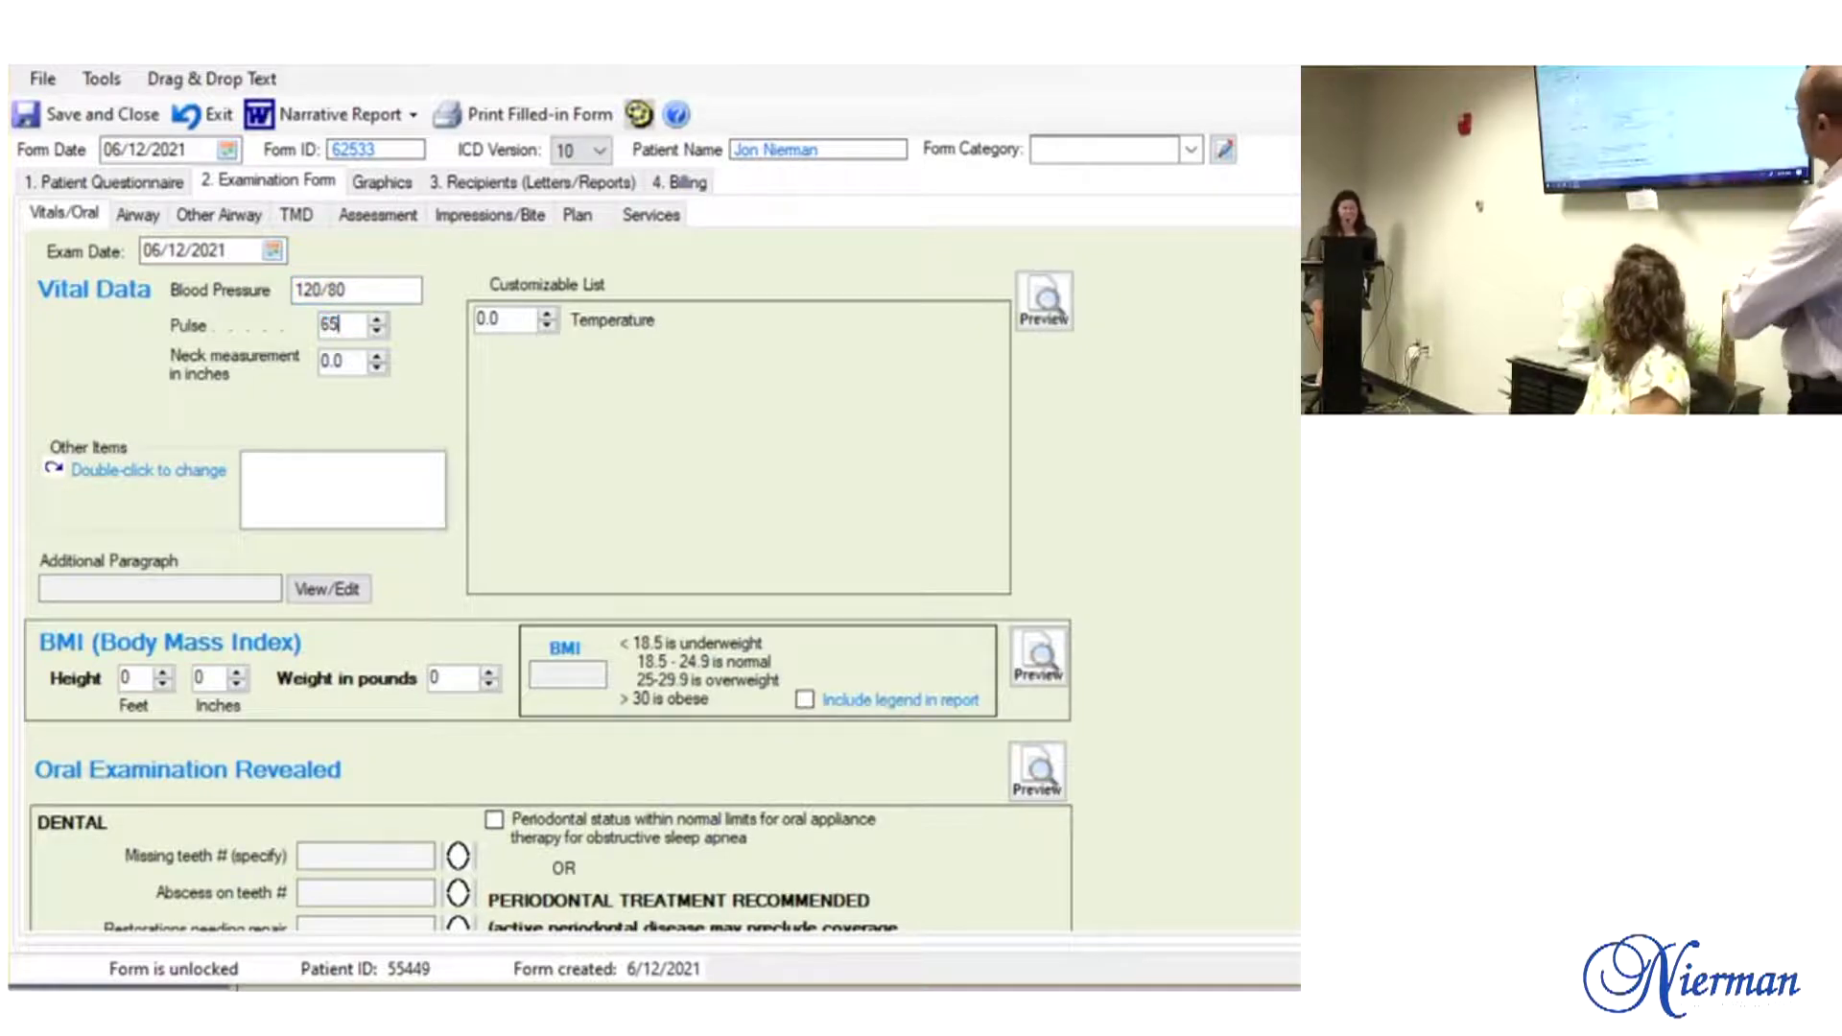
key("Tab")
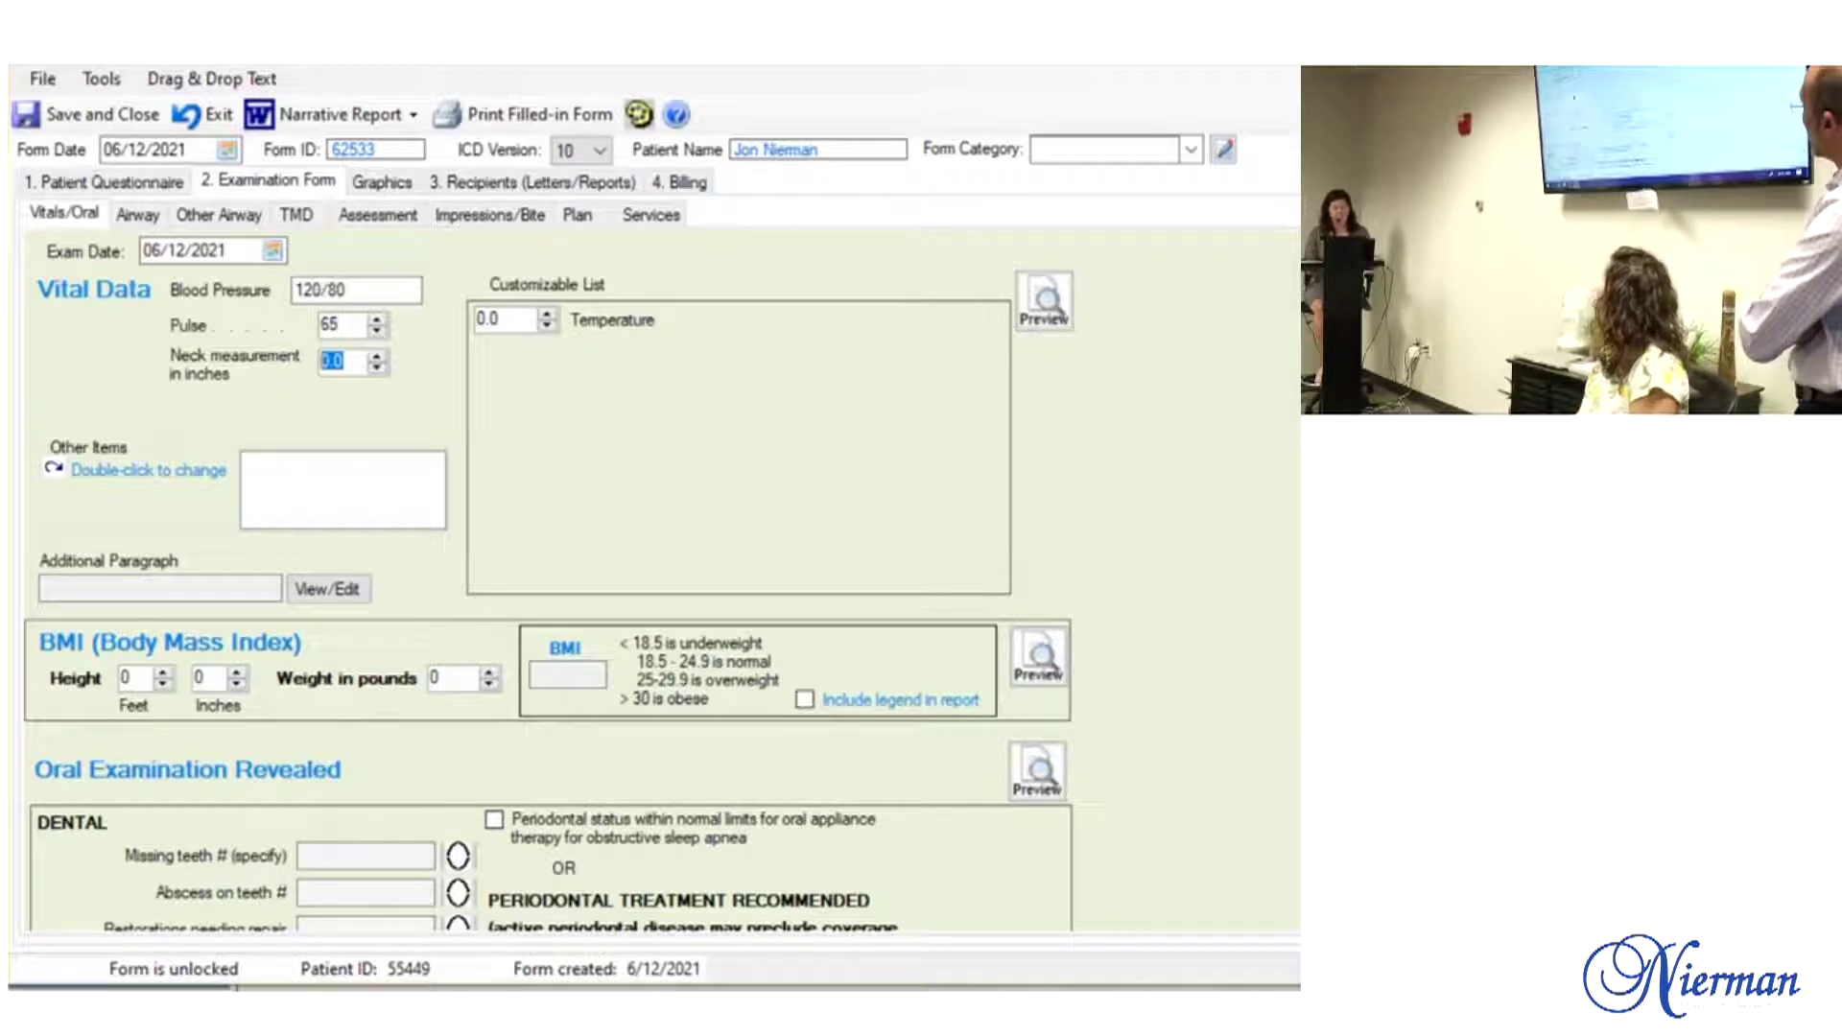
type("17")
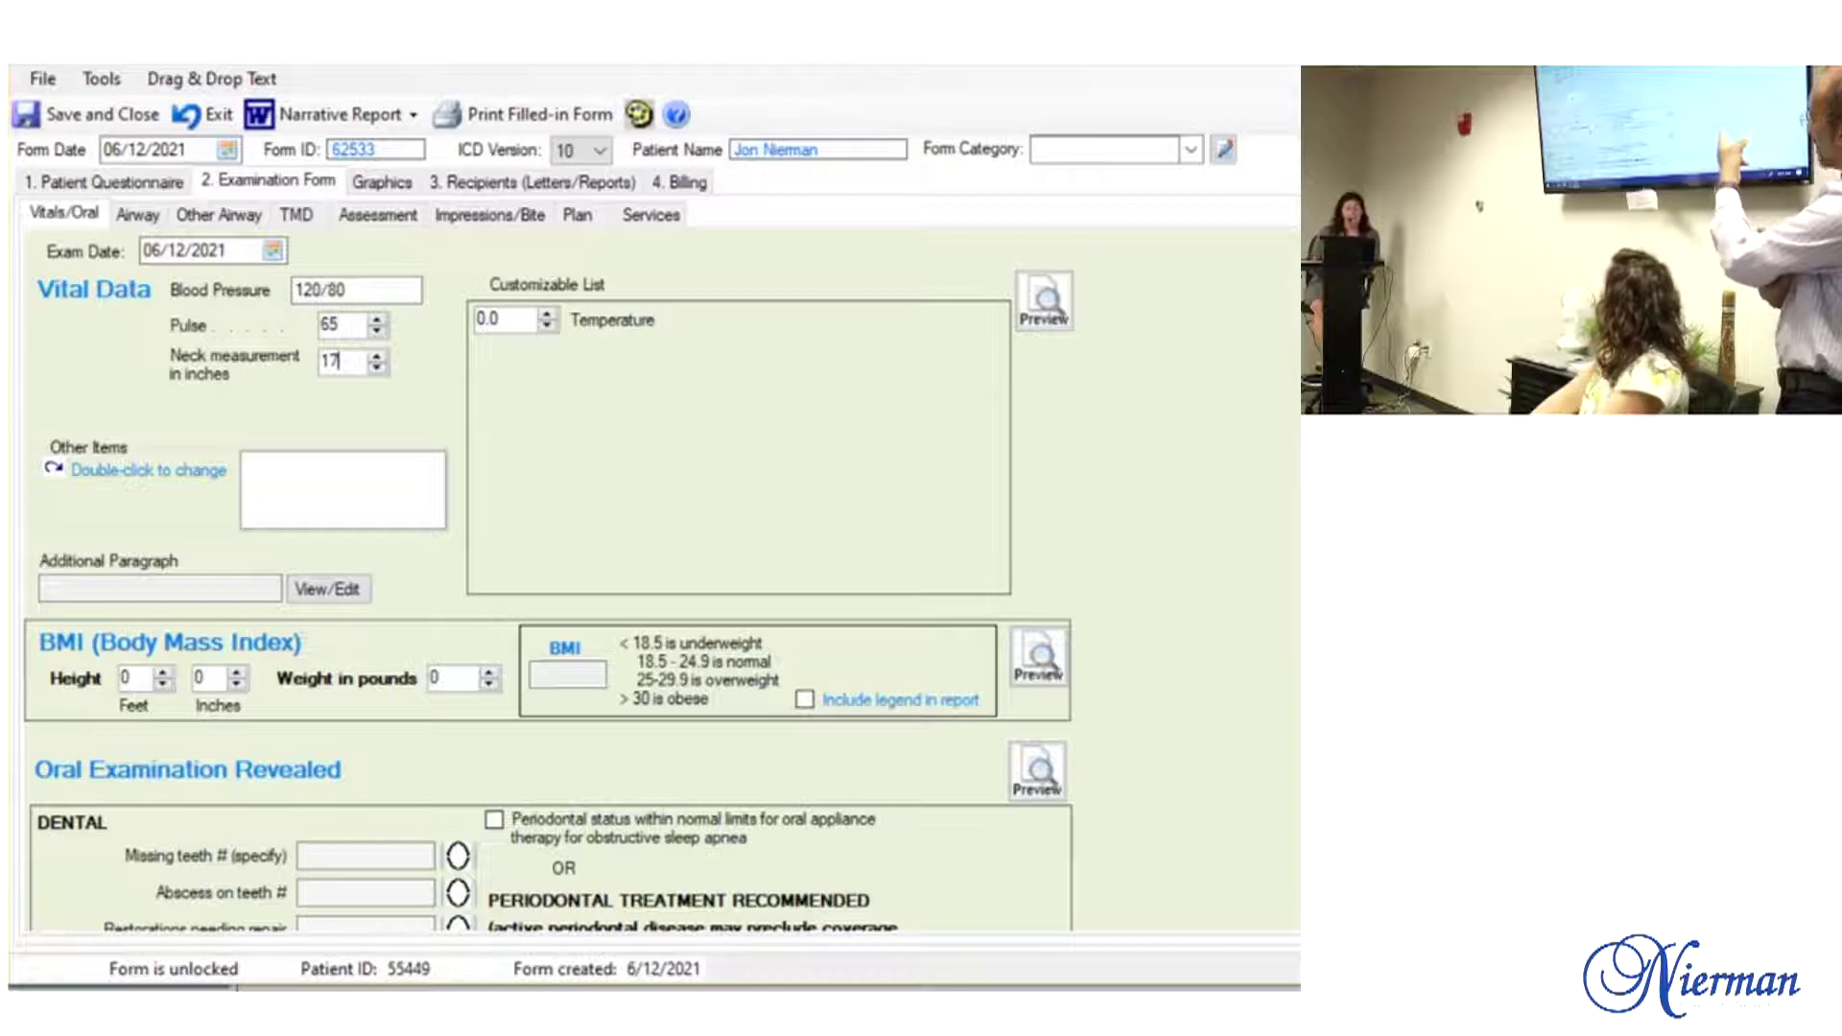
Step: In the BMI section, enter a height of 5 feet 4 inches and a weight of 160 pounds
left_click(163, 673)
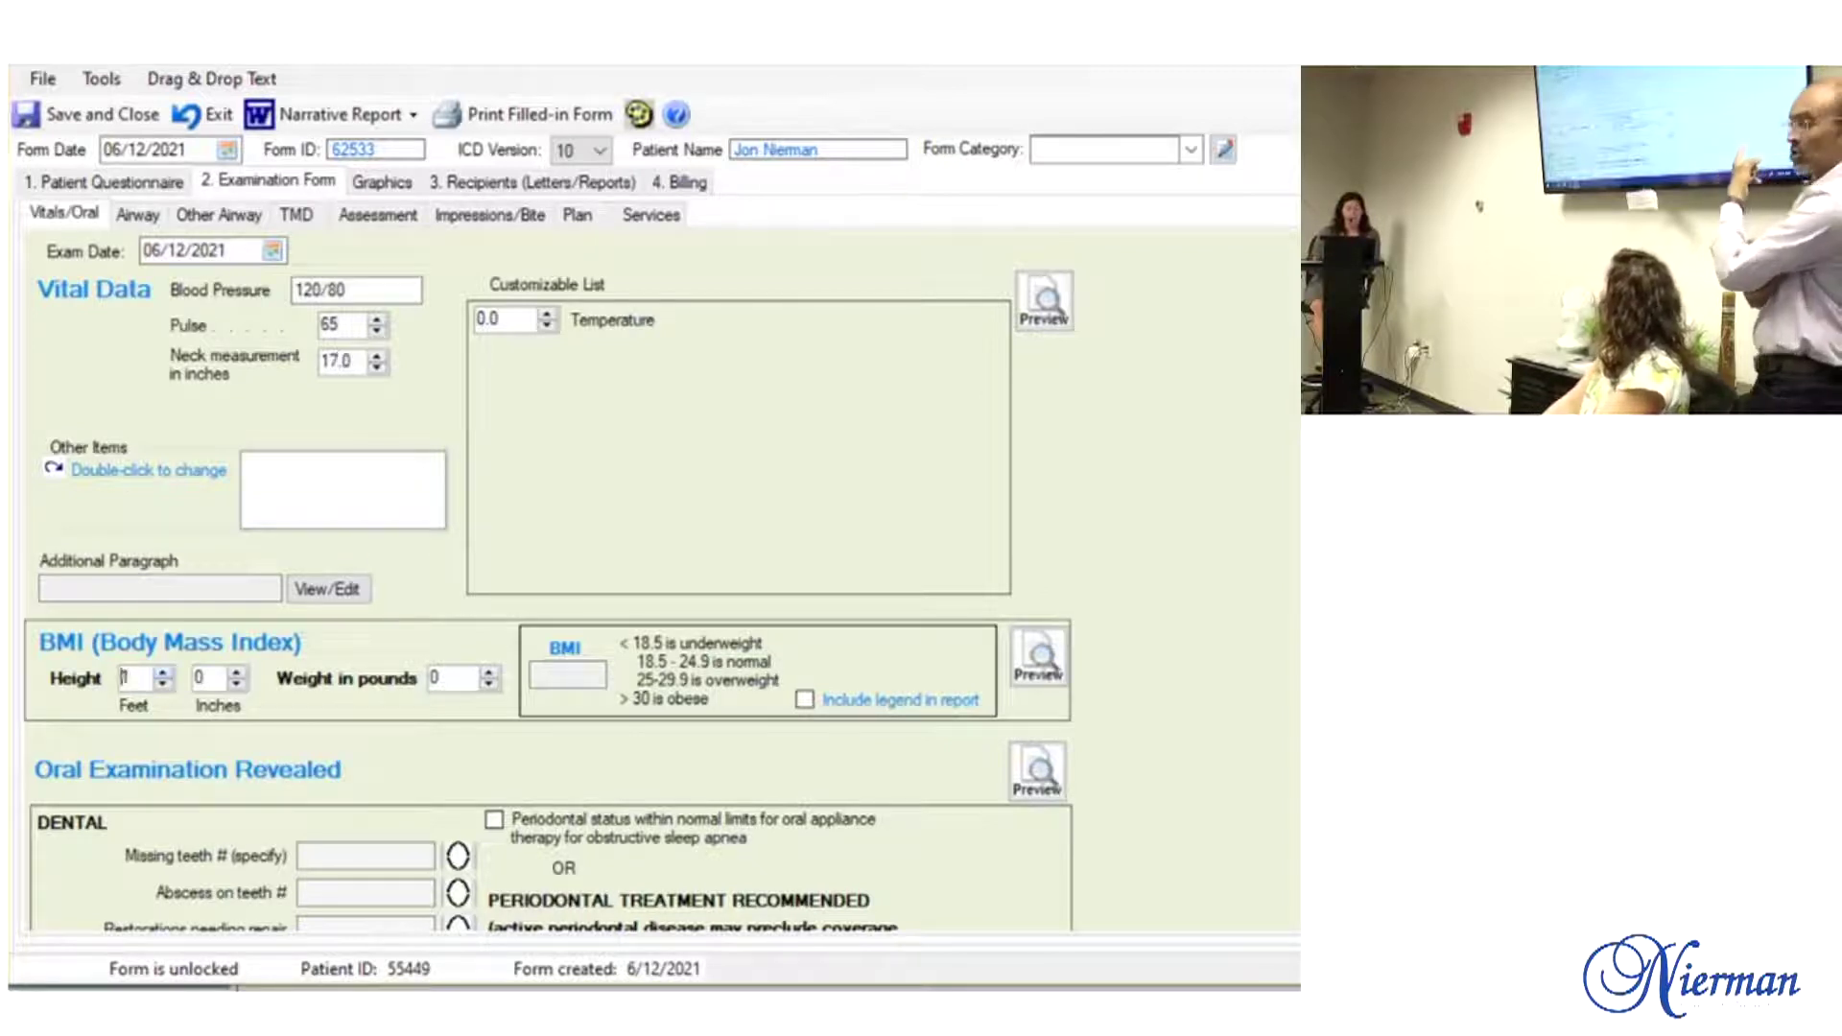
type("4")
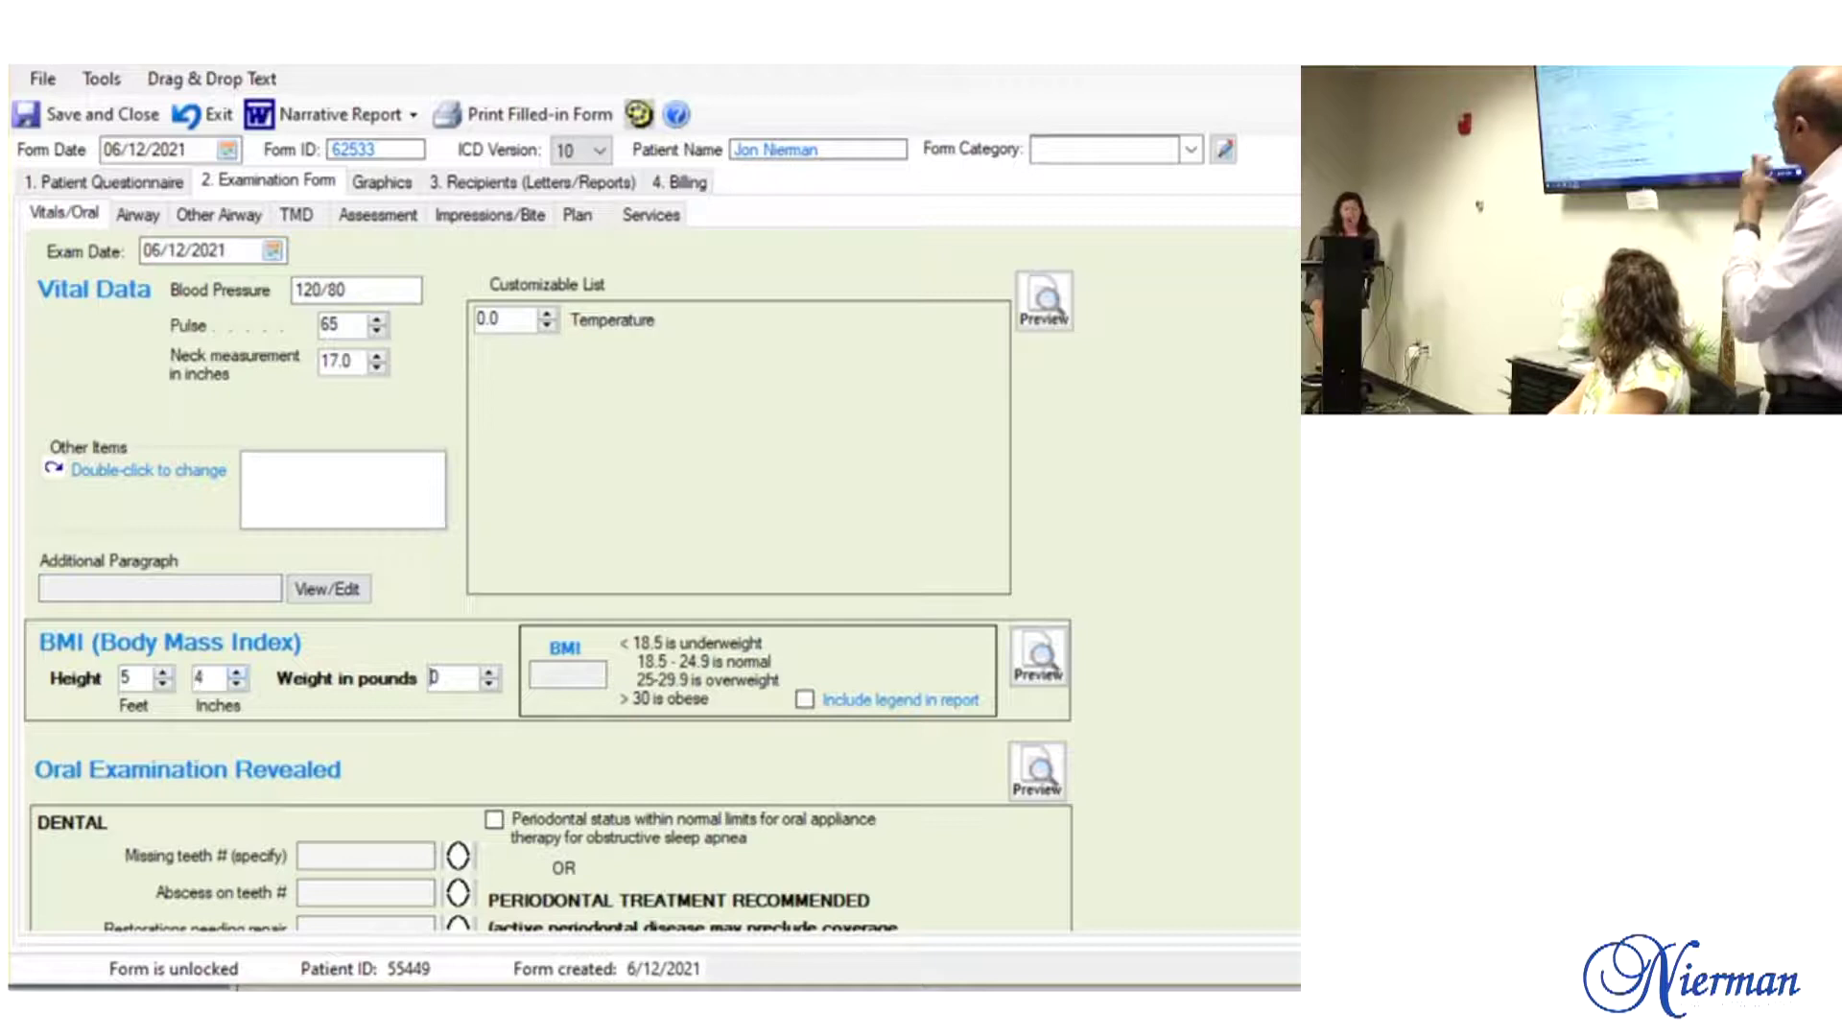
key("Tab")
key("shift+Tab")
key("Tab")
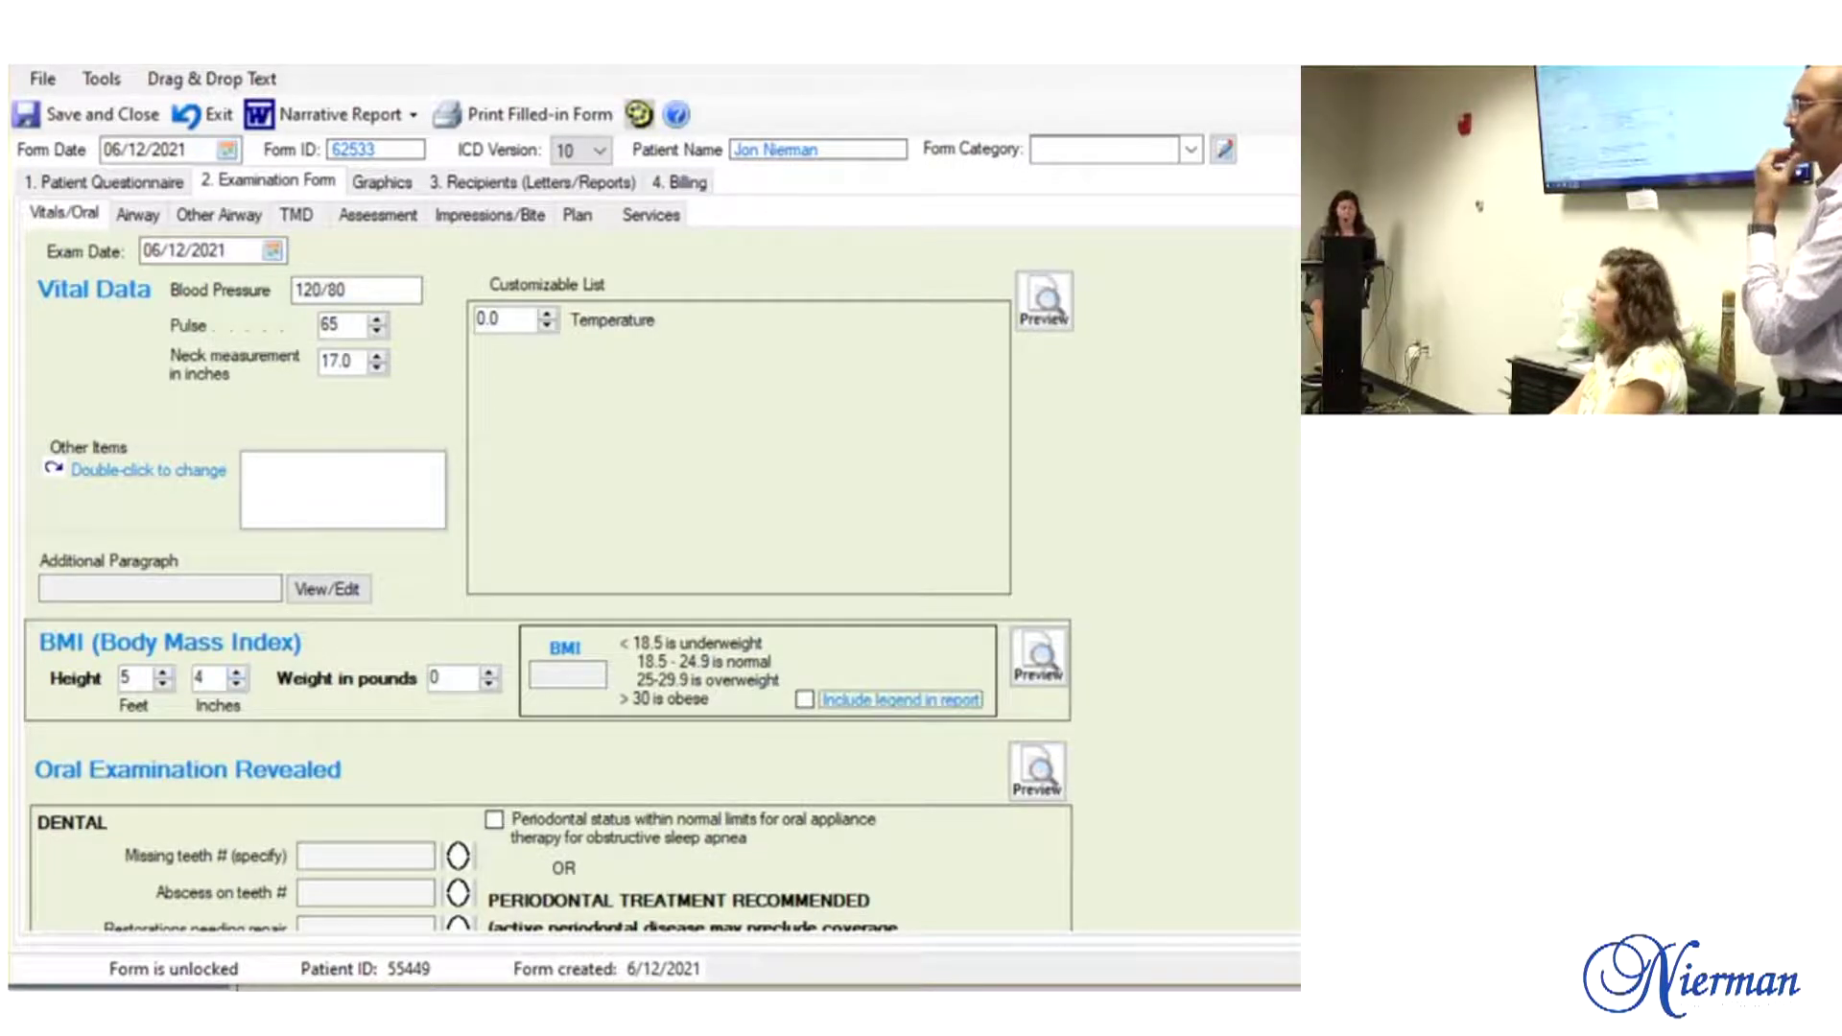
key("shift+Tab")
key("Tab")
left_click(443, 678)
key("BackSpace")
type("160")
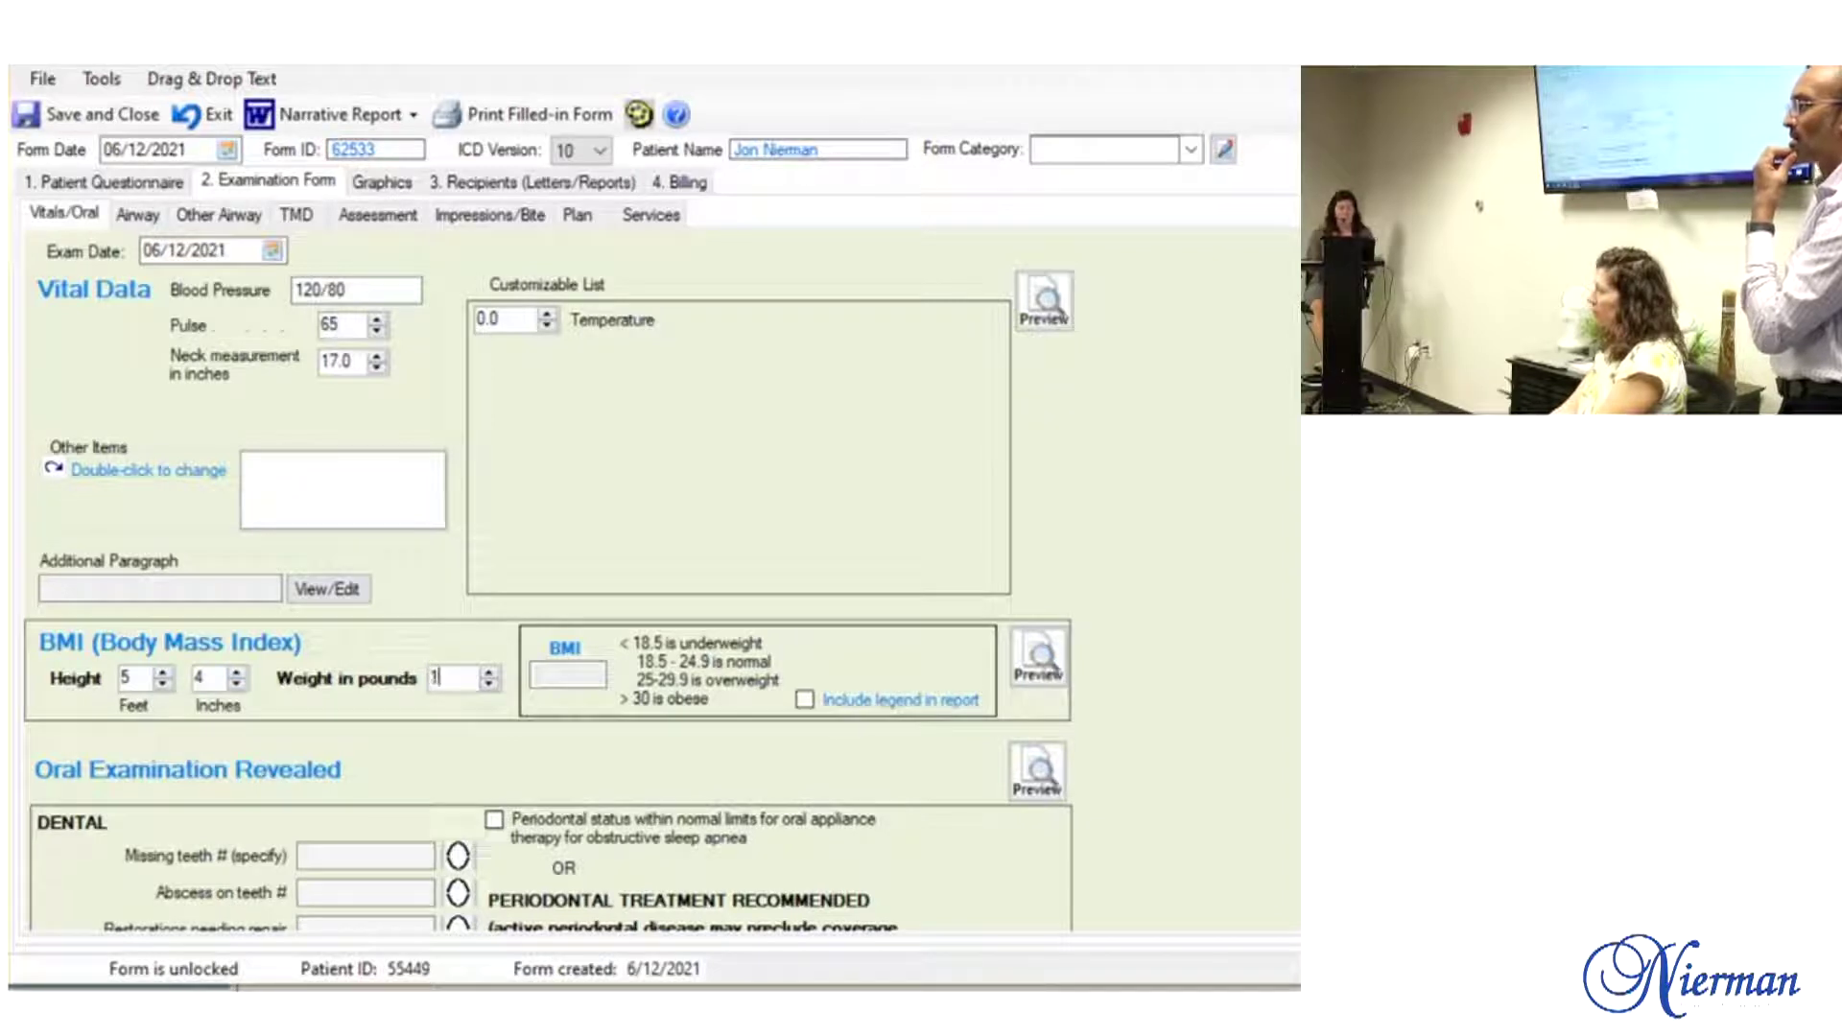
key("Tab")
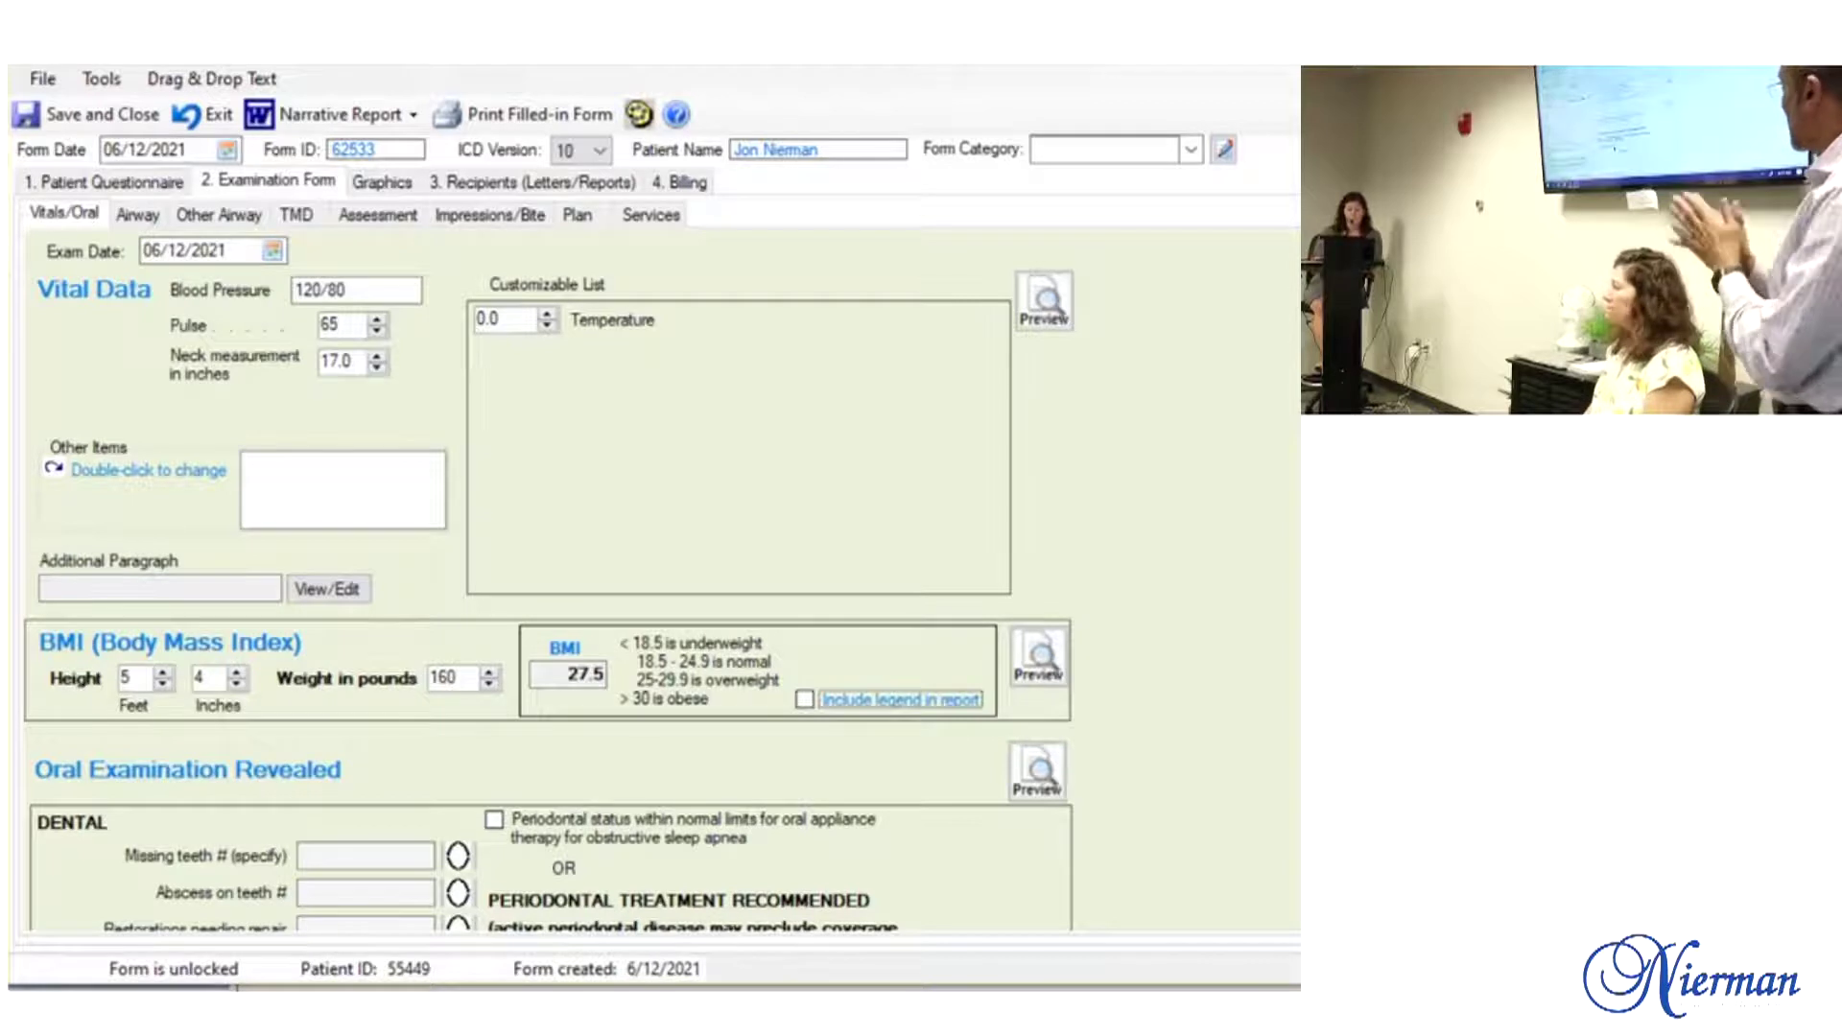
Step: Mark healthy periodontium under the periodontal status in the oral examination findings
scroll(547, 576, "down", 3)
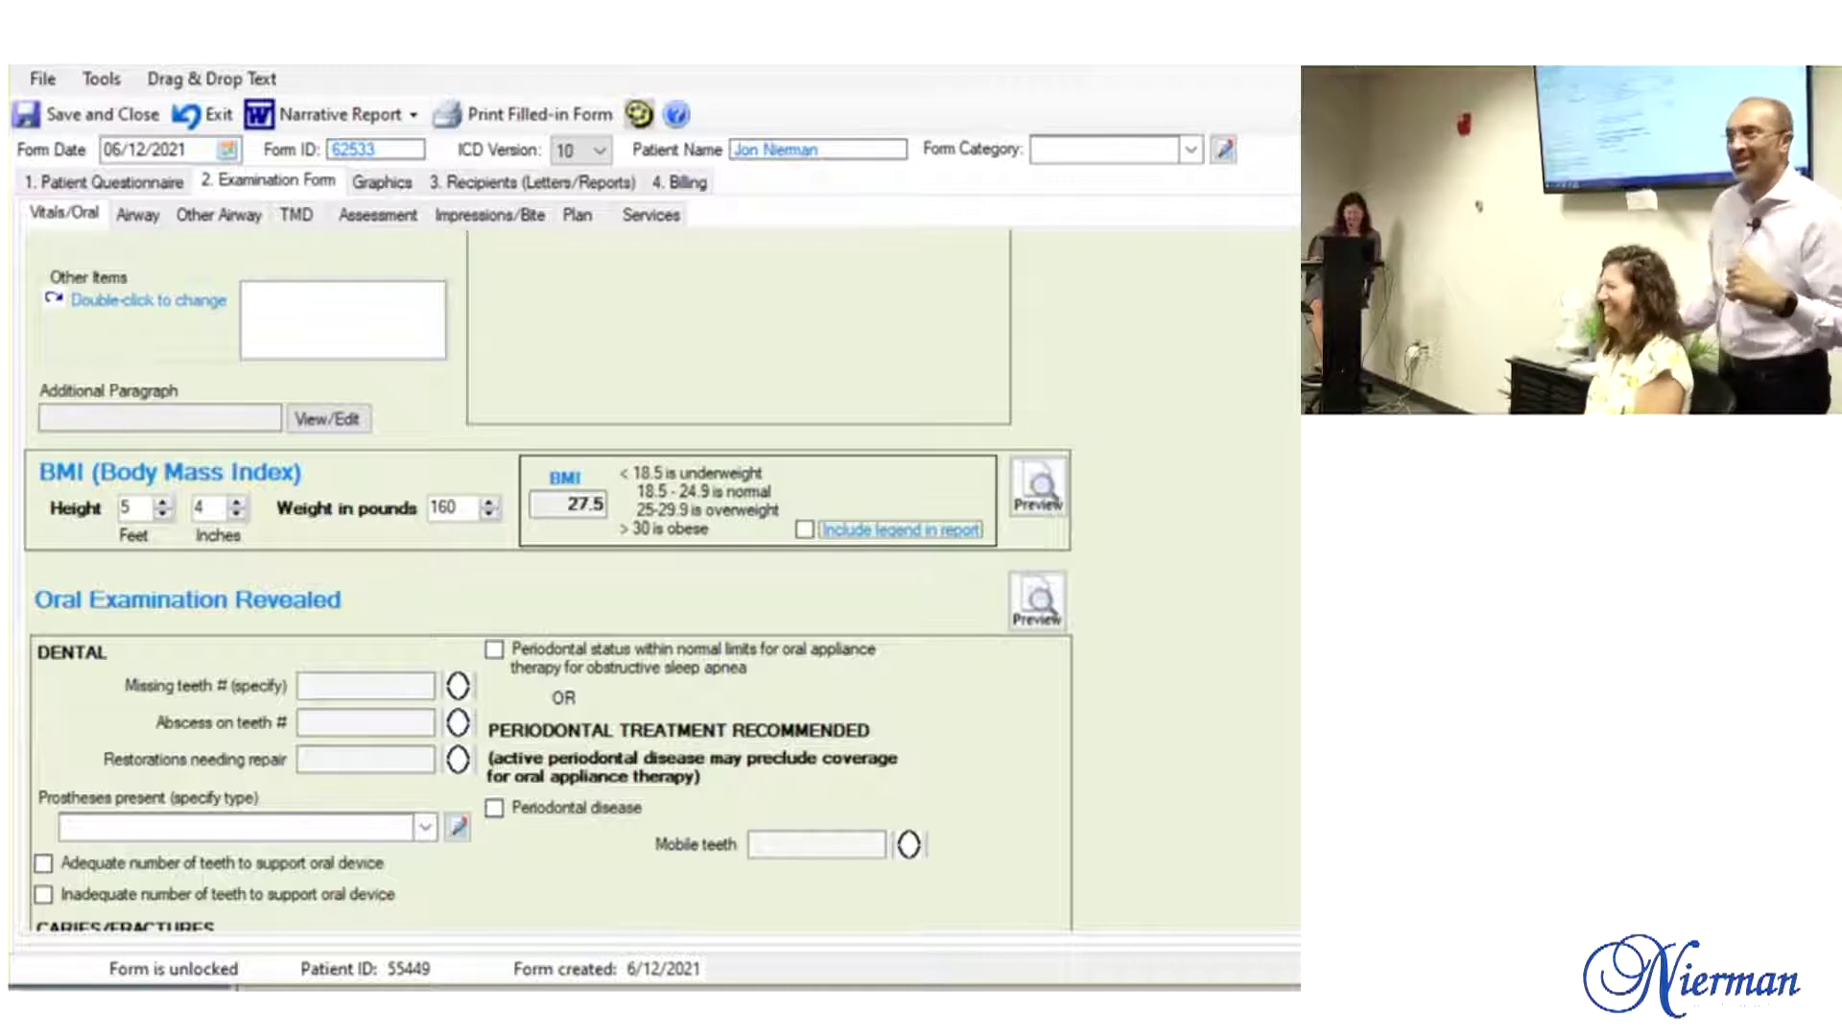
scroll(547, 575, "down", 3)
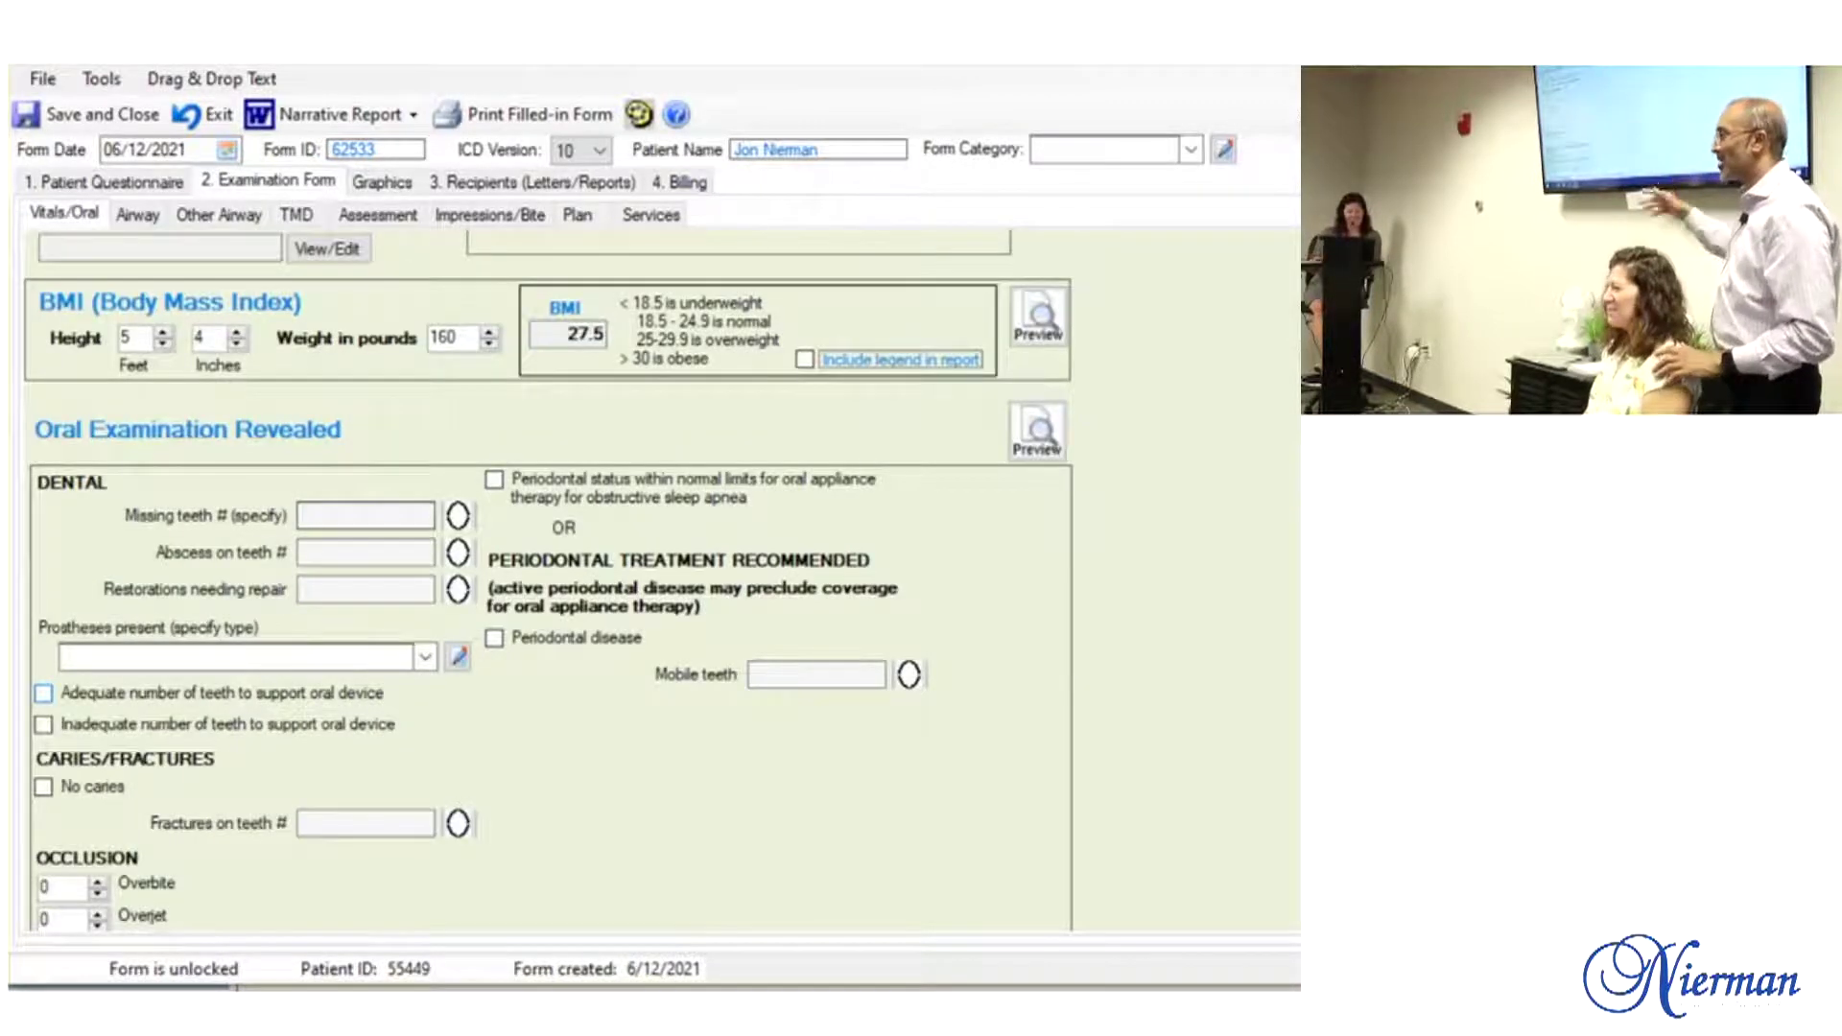
scroll(546, 576, "down", 6)
left_click(43, 833)
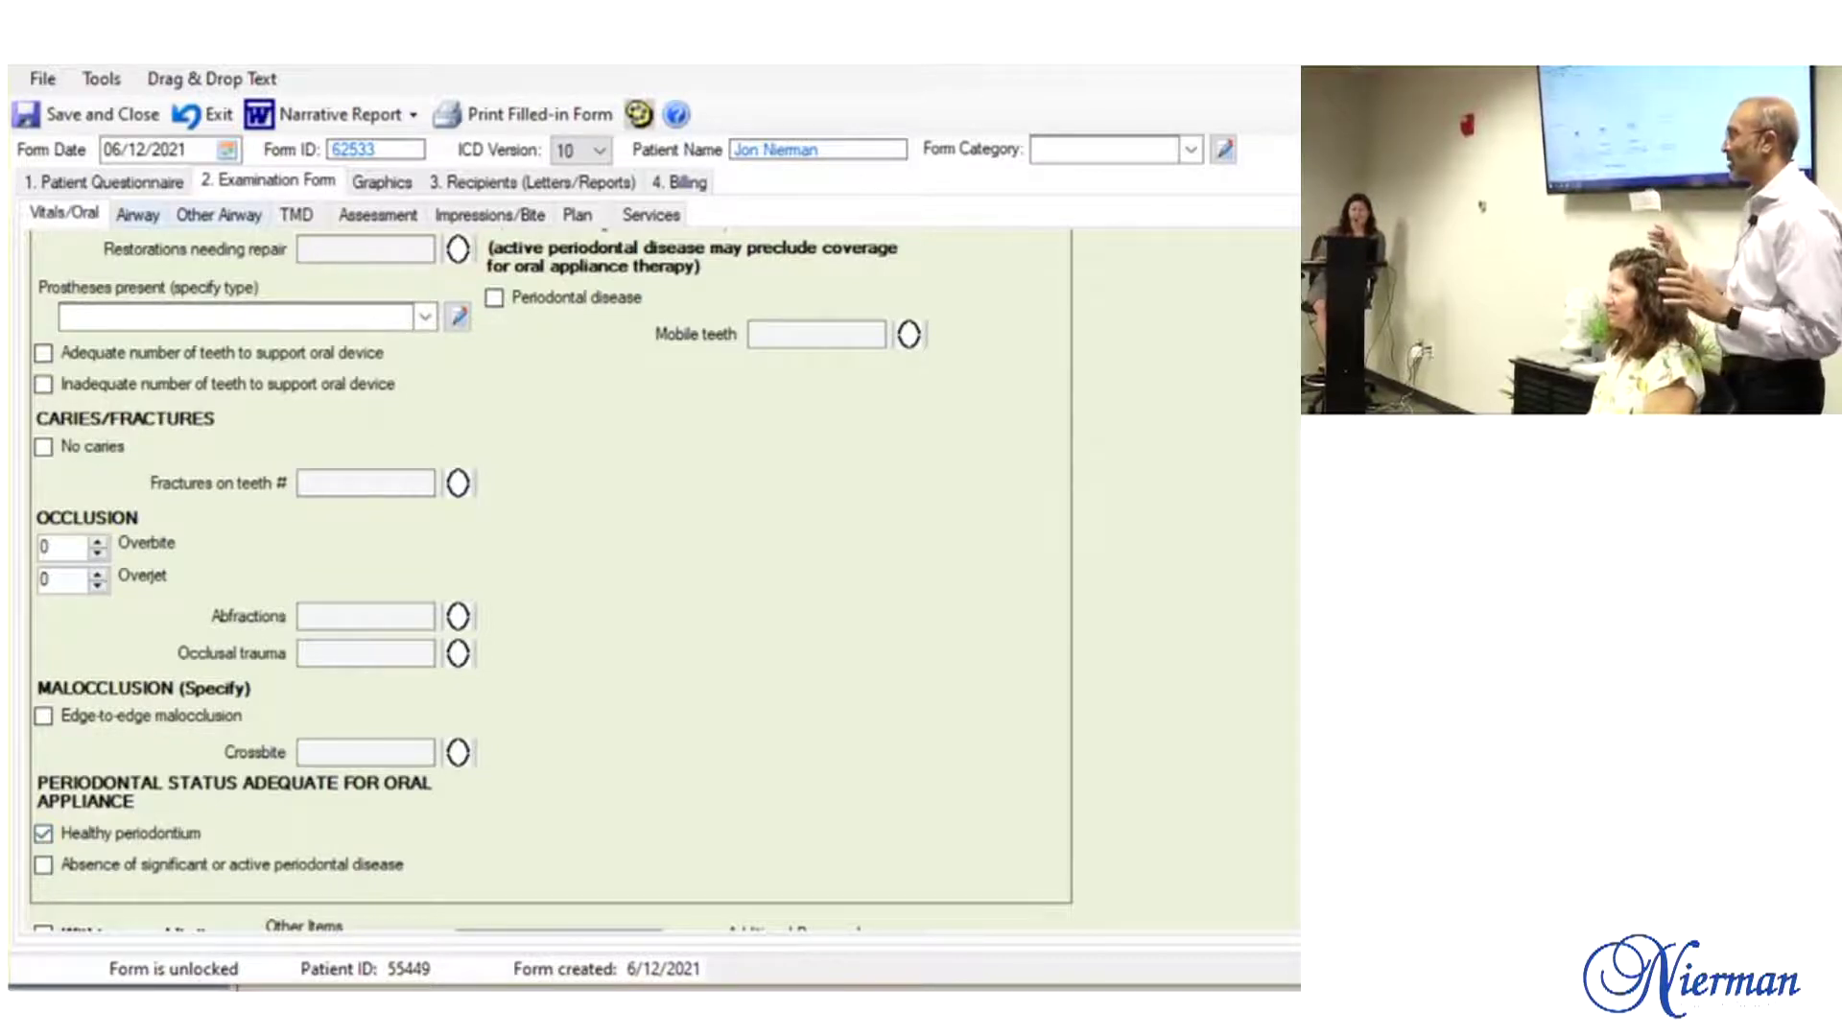
Step: In the TMD examination's manual palpation chart, rate the anterior temporalis 1 (mild tenderness) on both the left and right sides
left_click(137, 214)
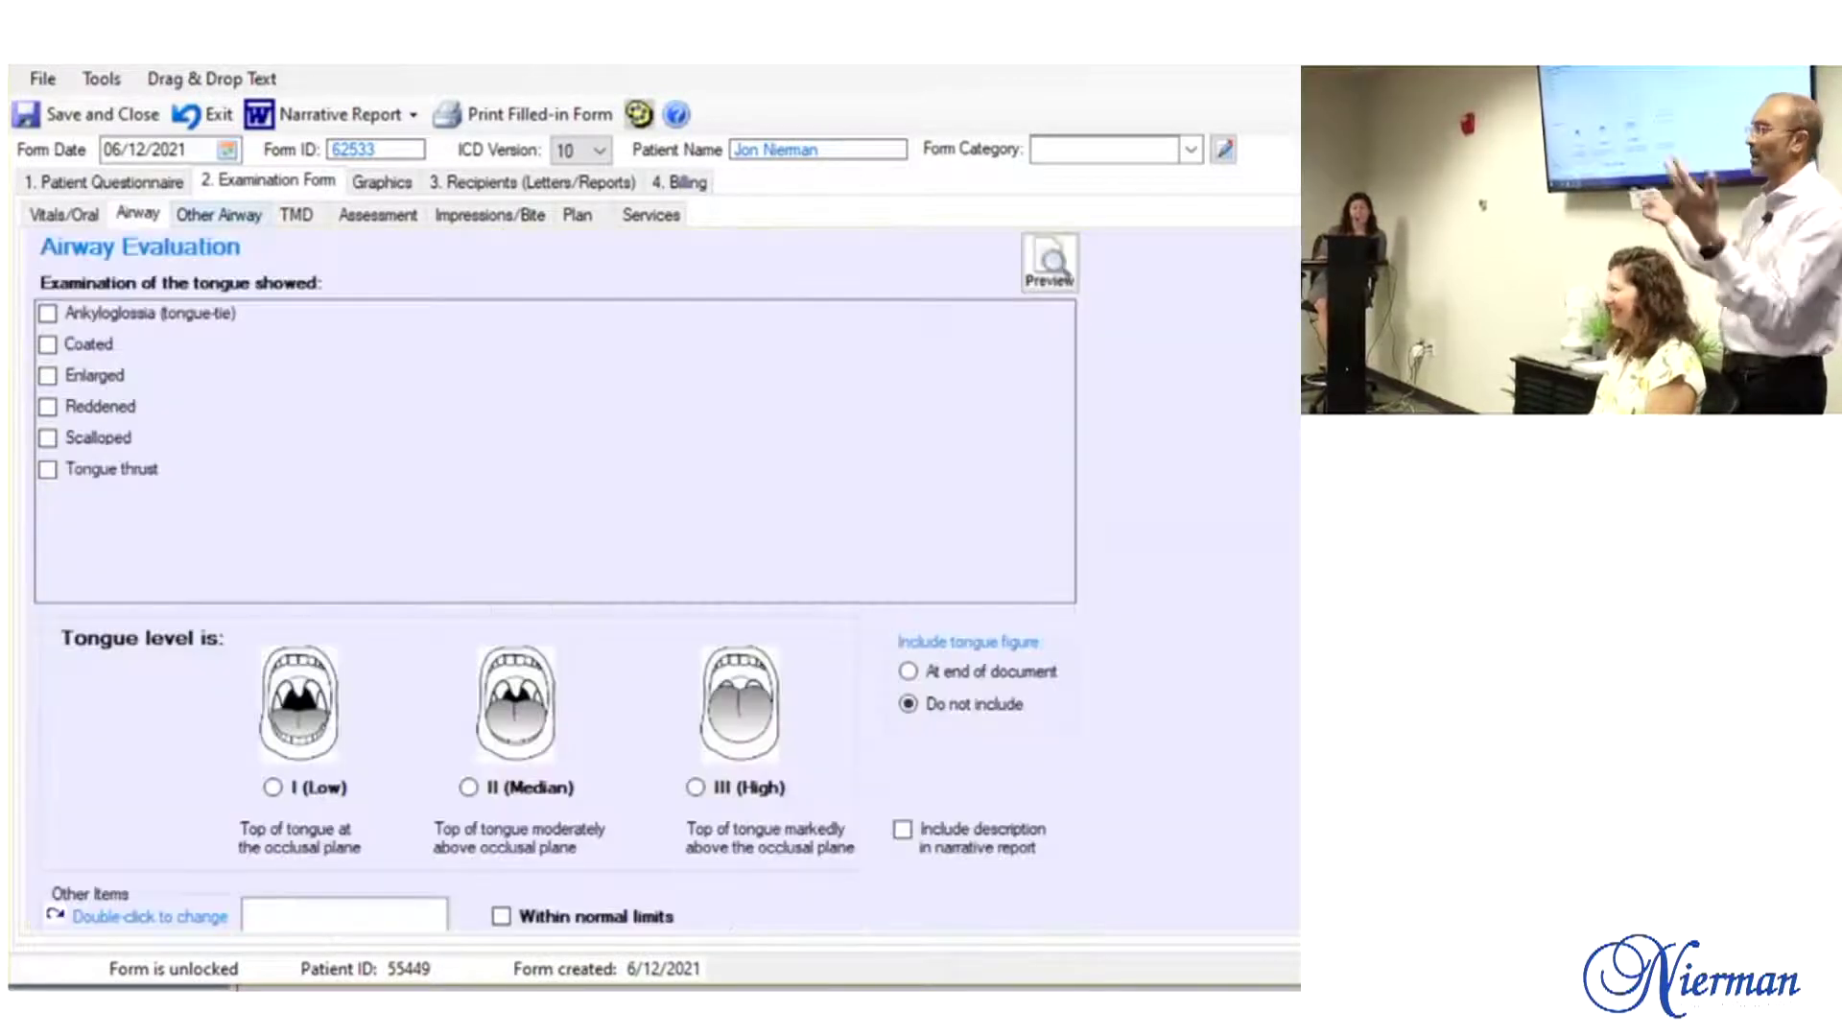
left_click(296, 213)
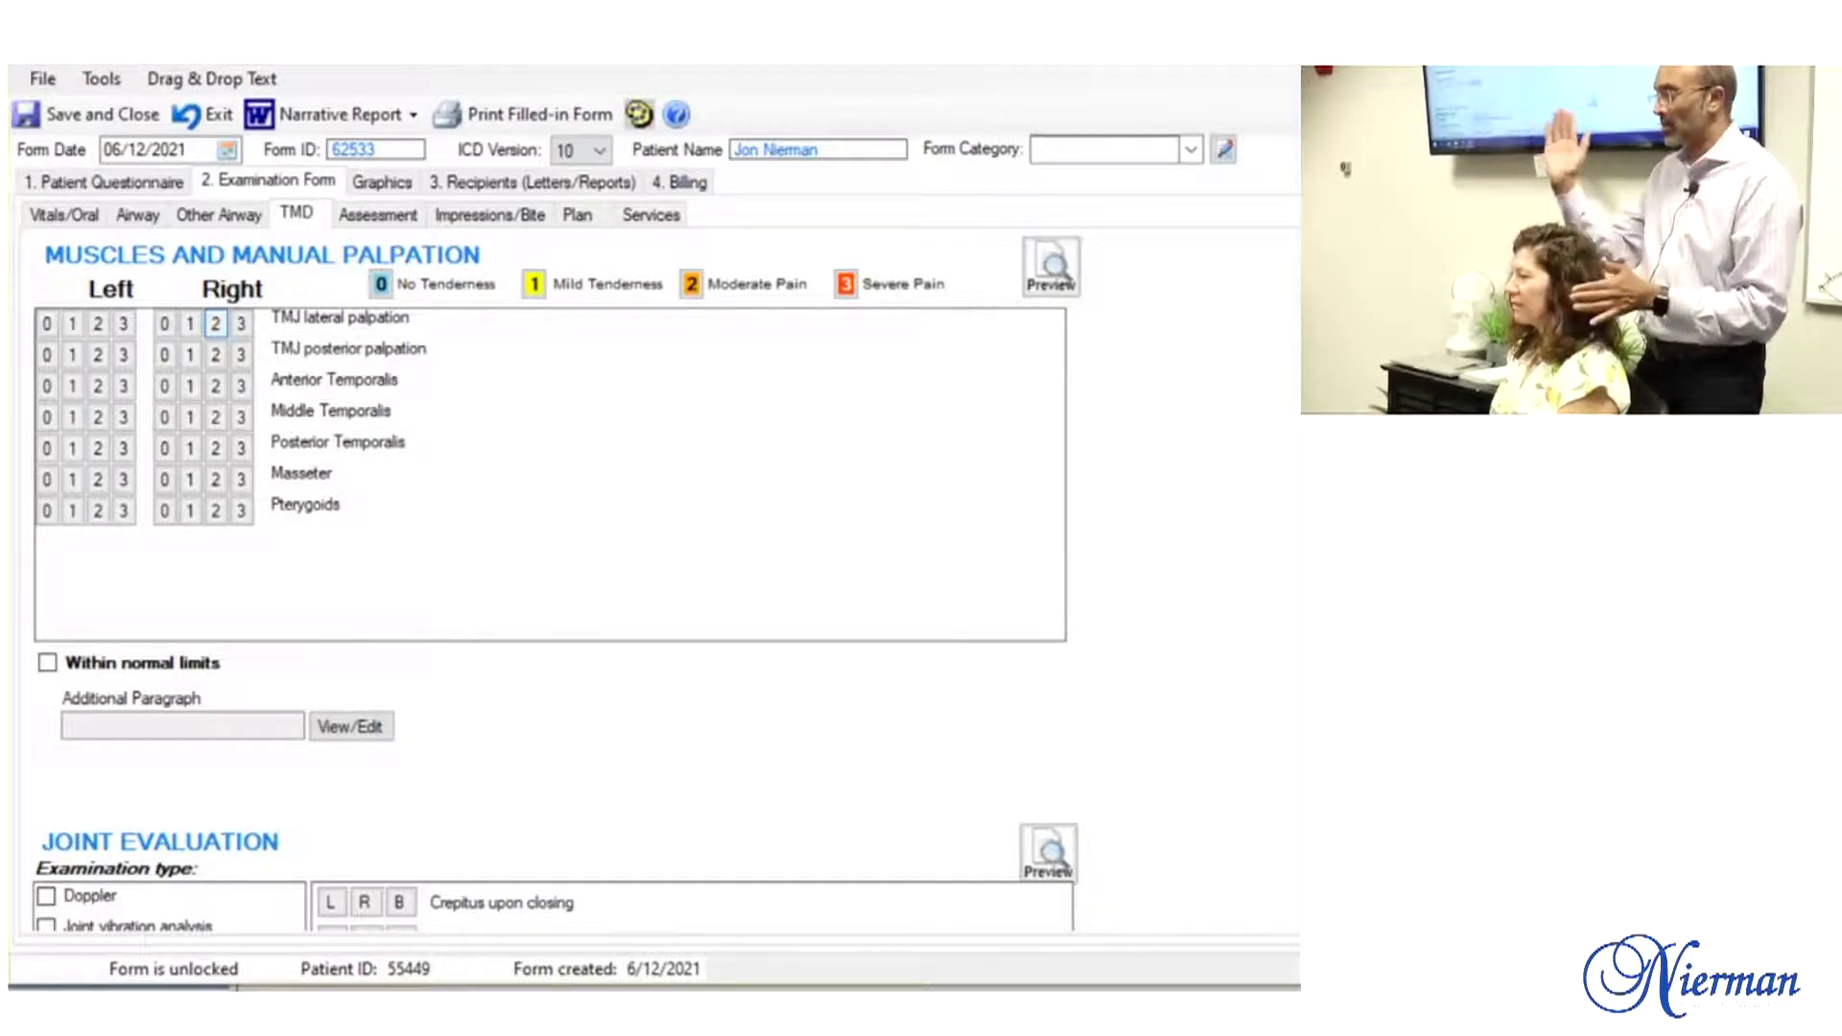
left_click(98, 324)
left_click(98, 355)
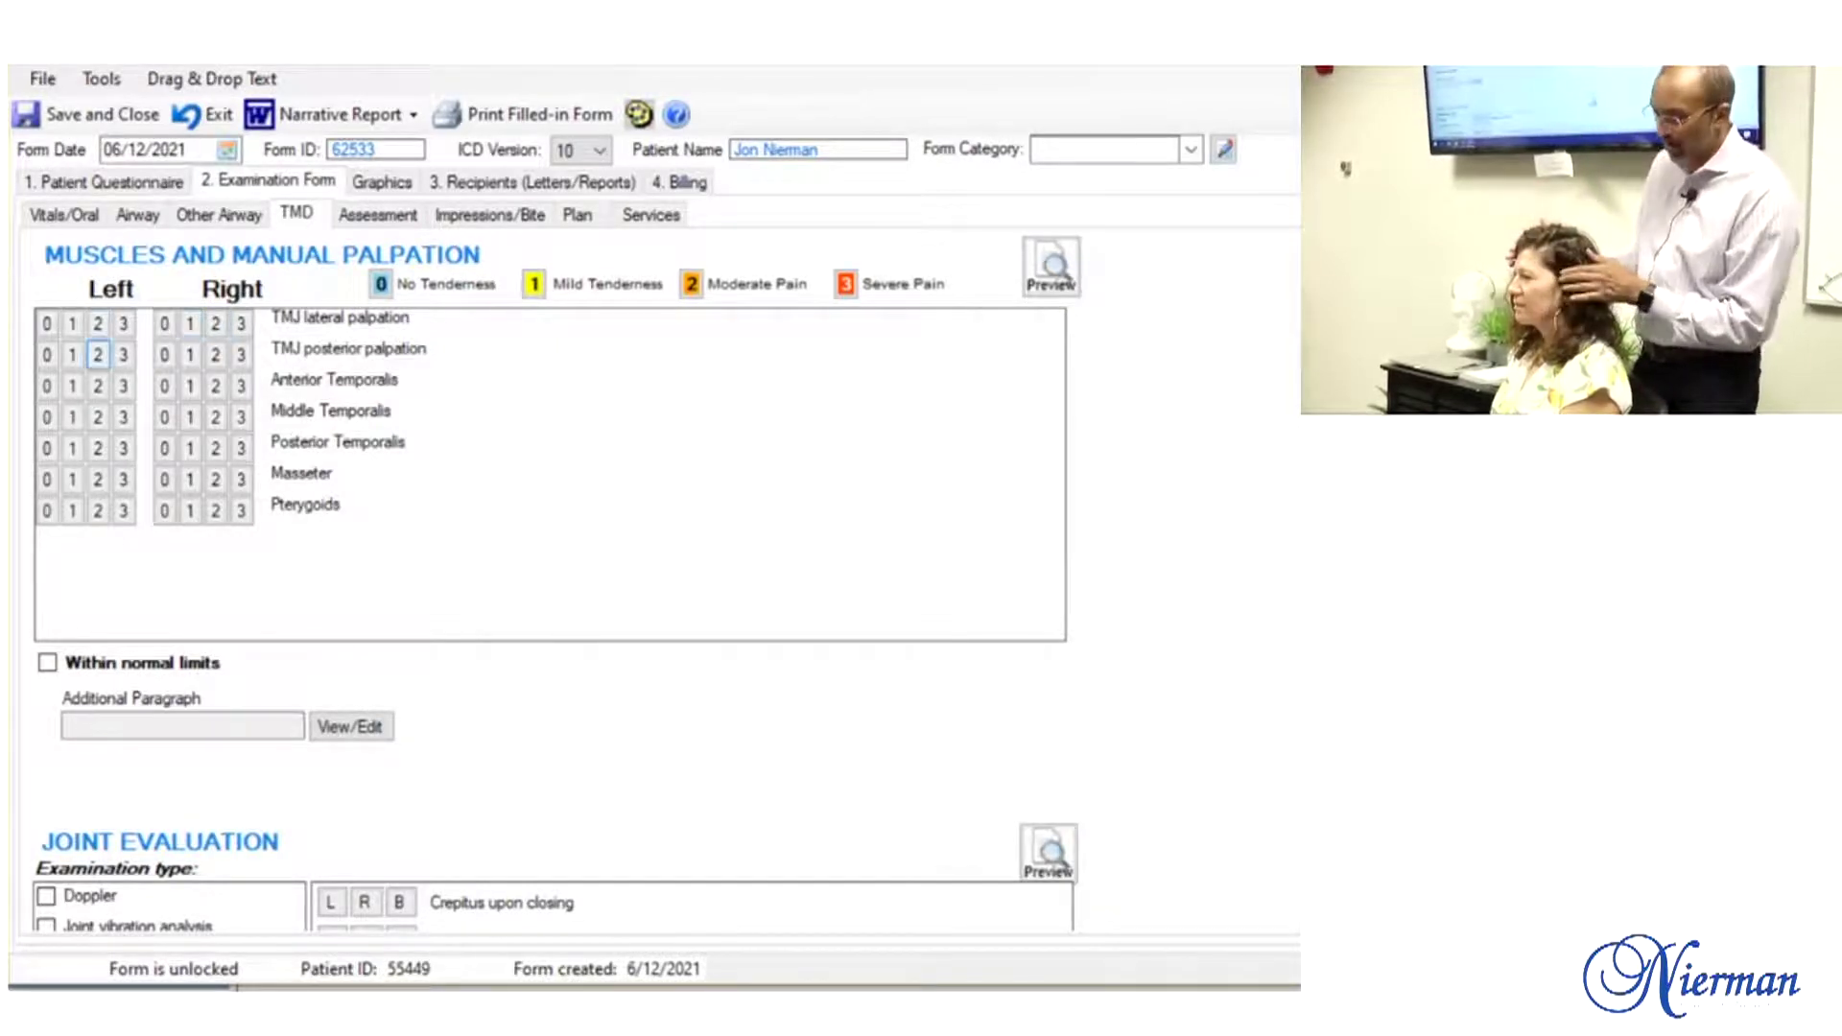
left_click(98, 386)
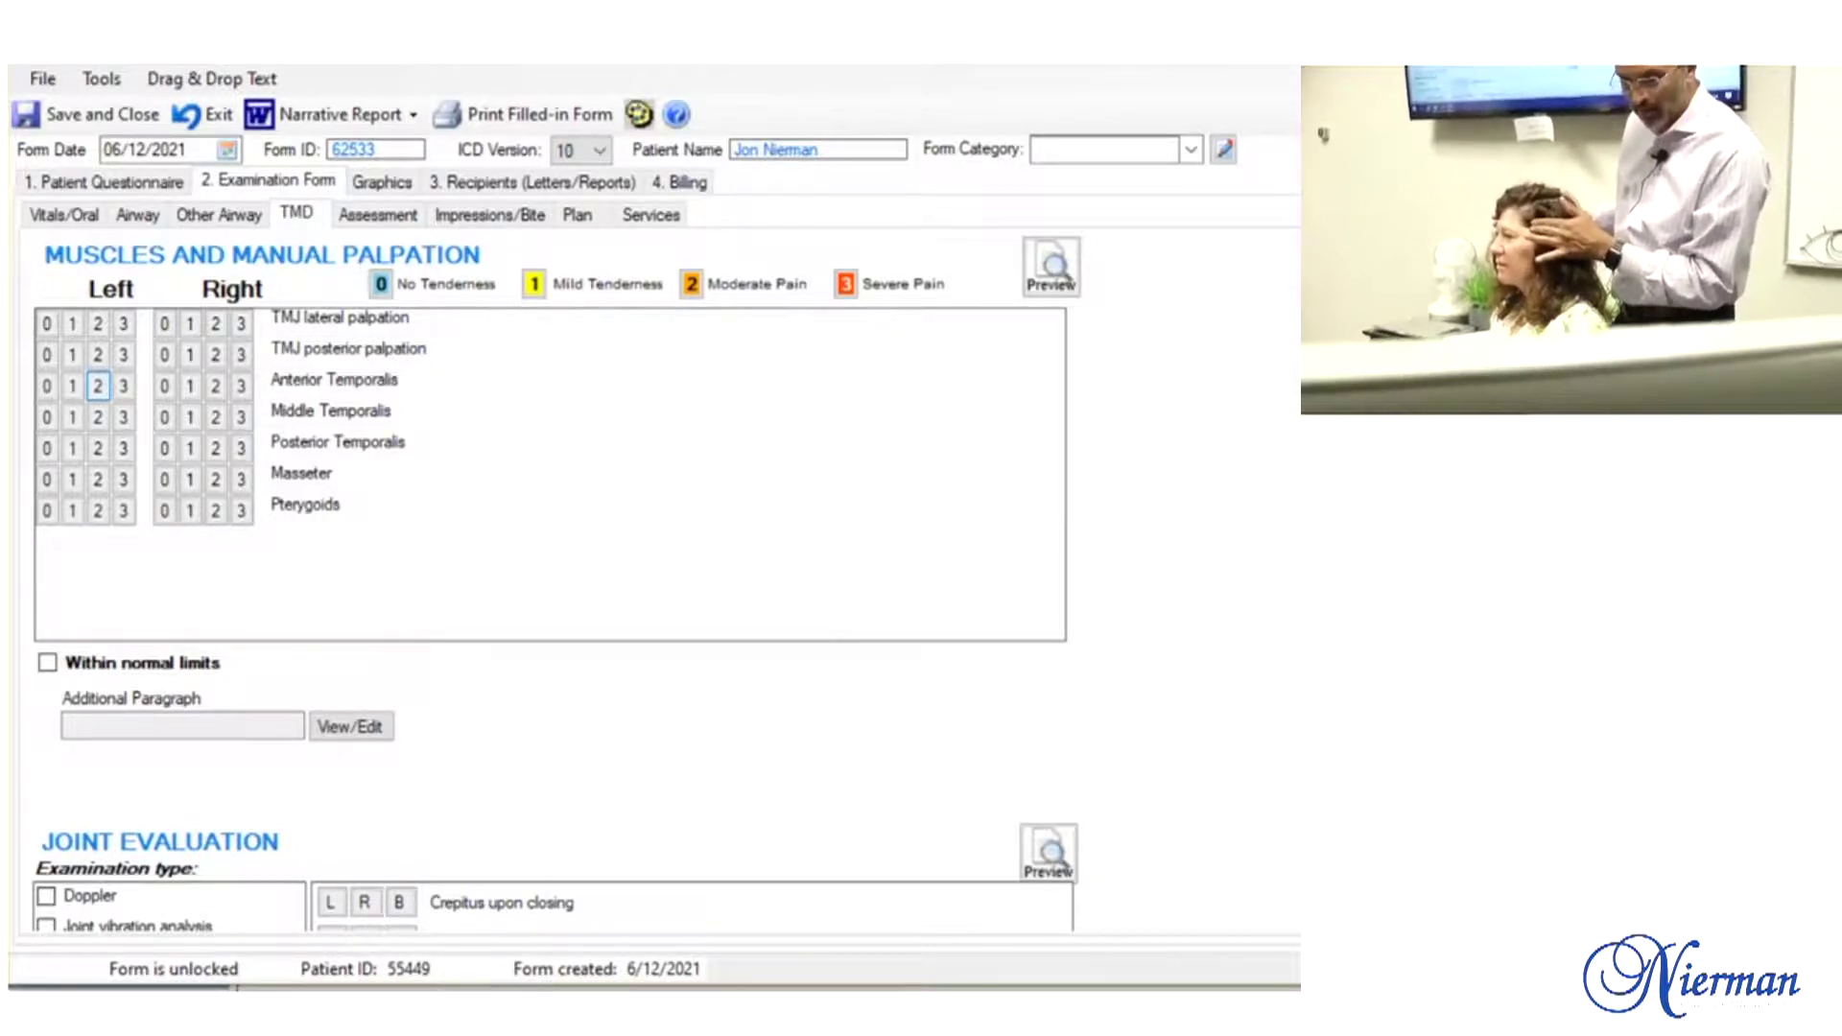
left_click(72, 386)
left_click(46, 386)
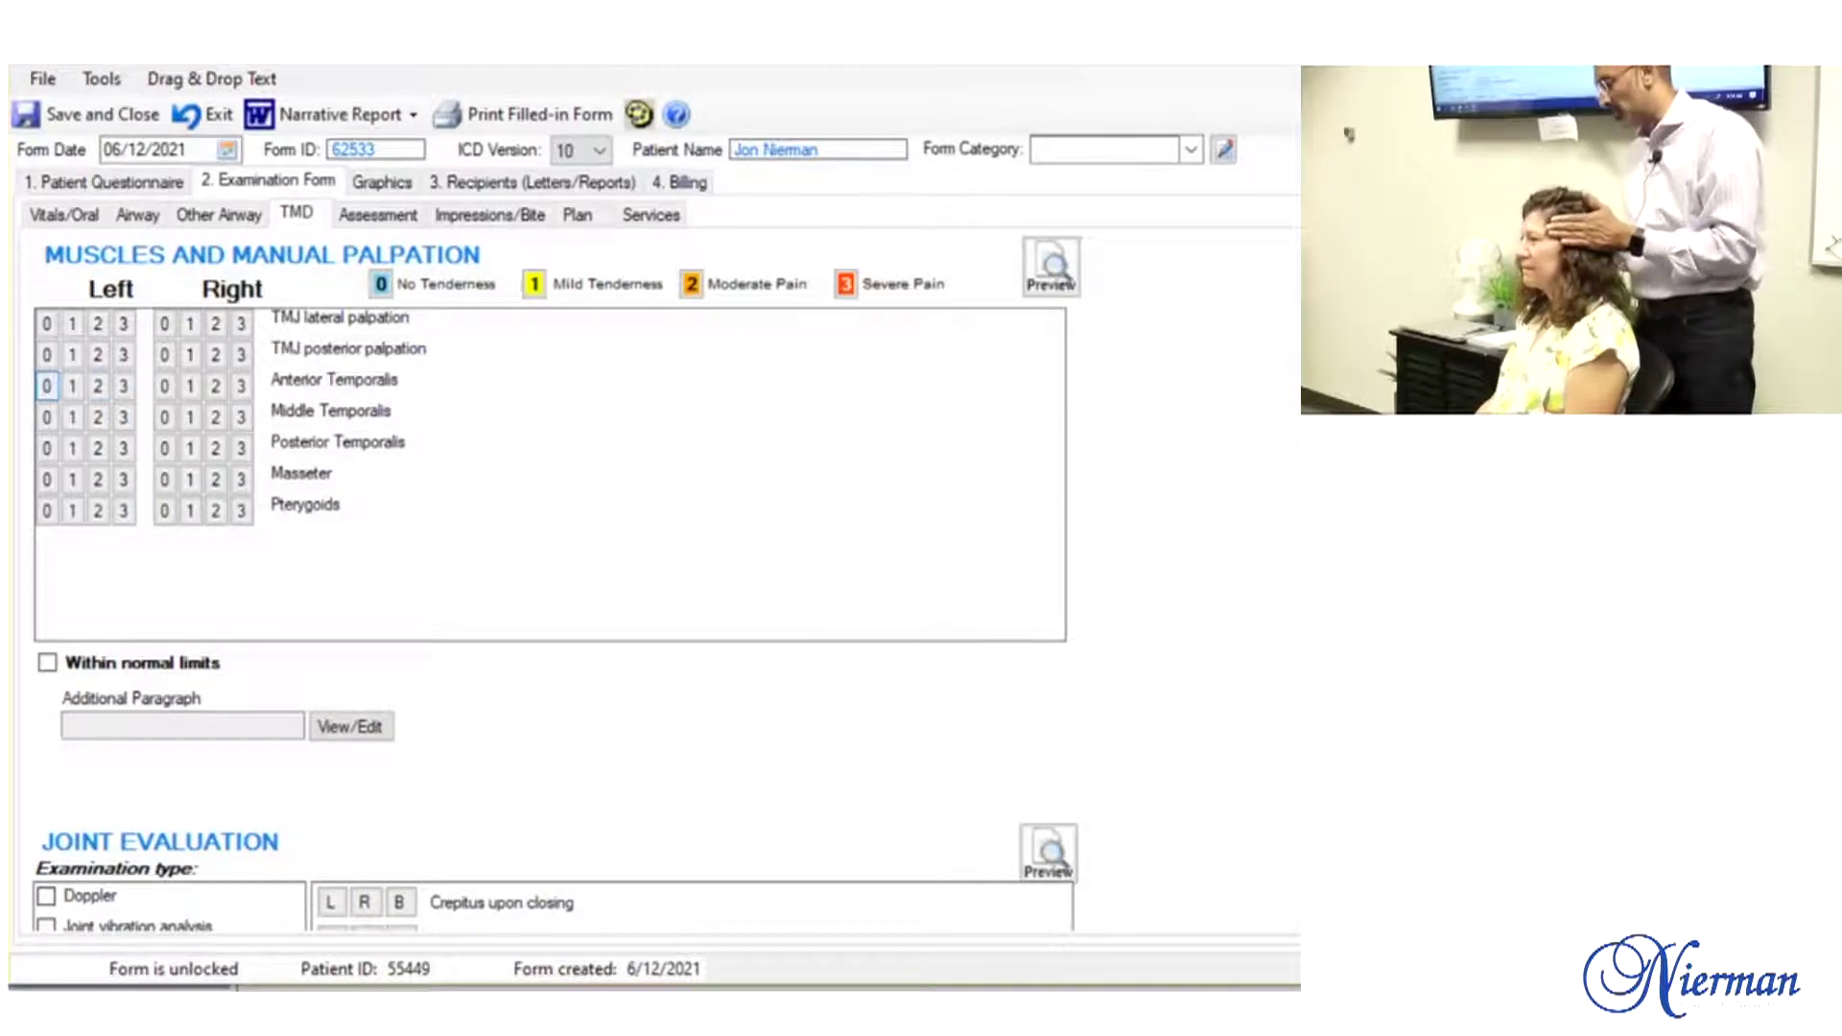
left_click(72, 385)
left_click(71, 385)
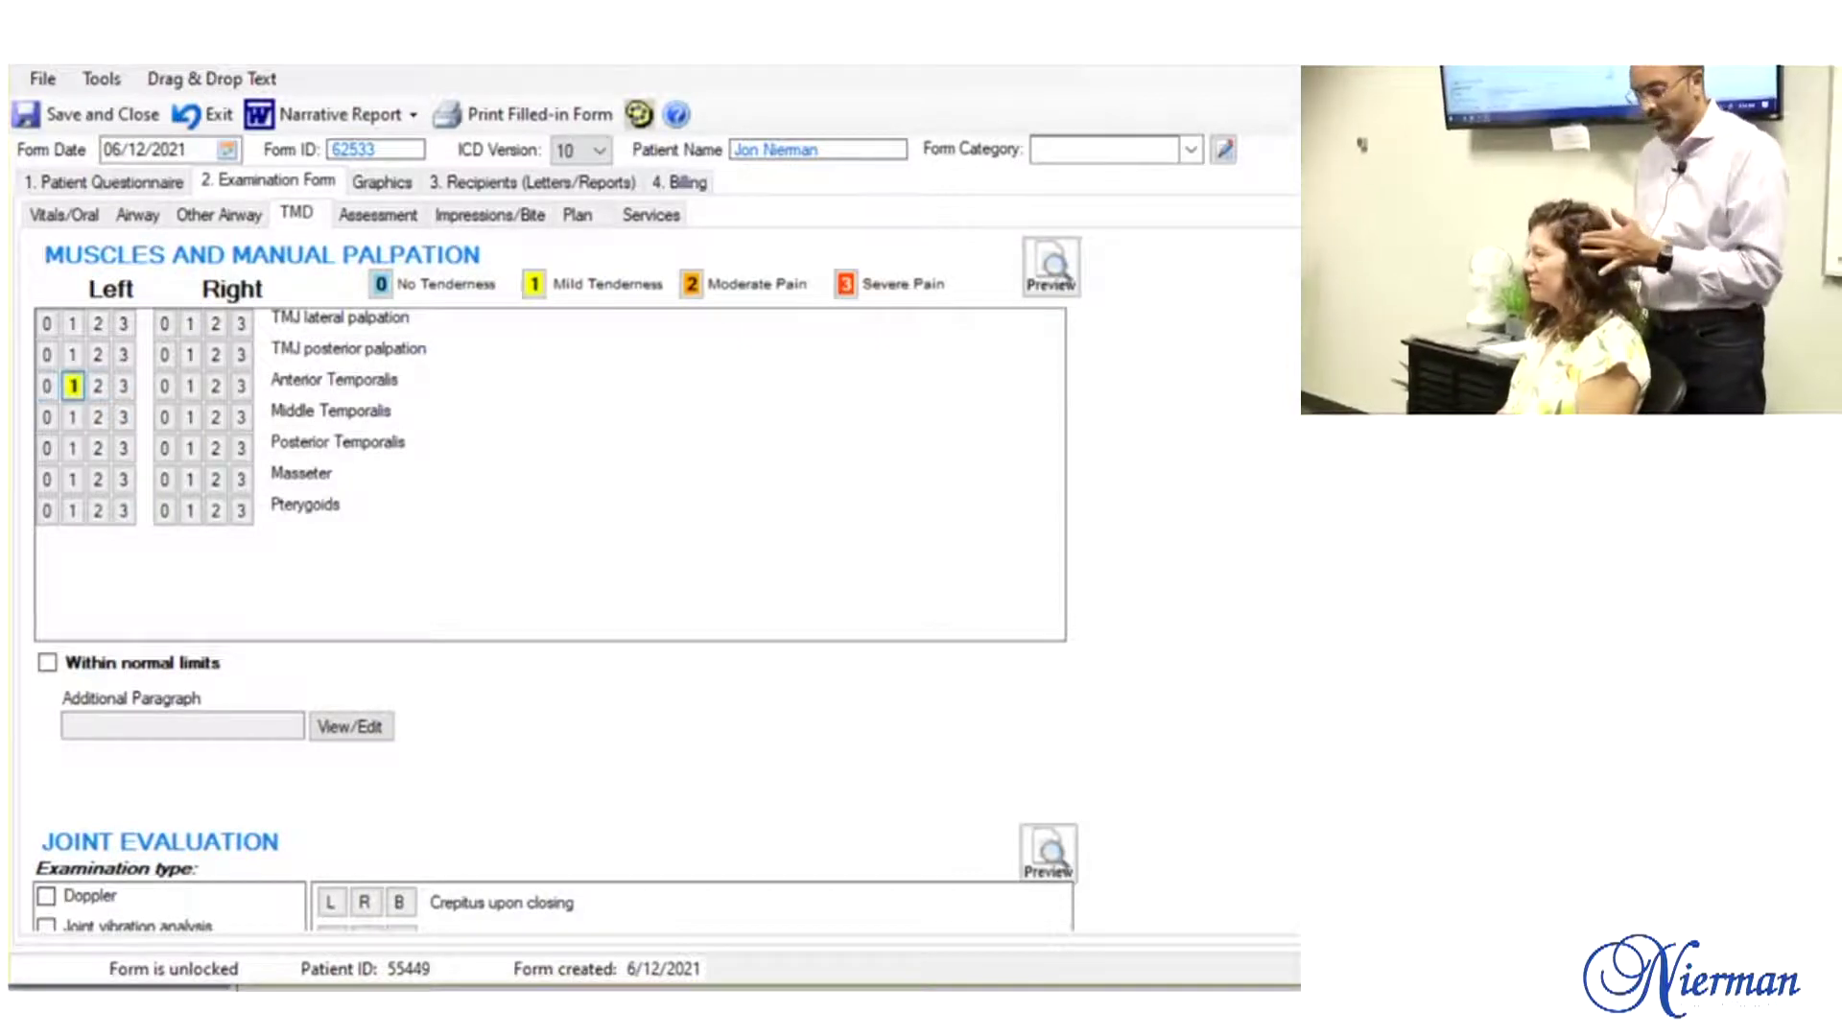
left_click(191, 386)
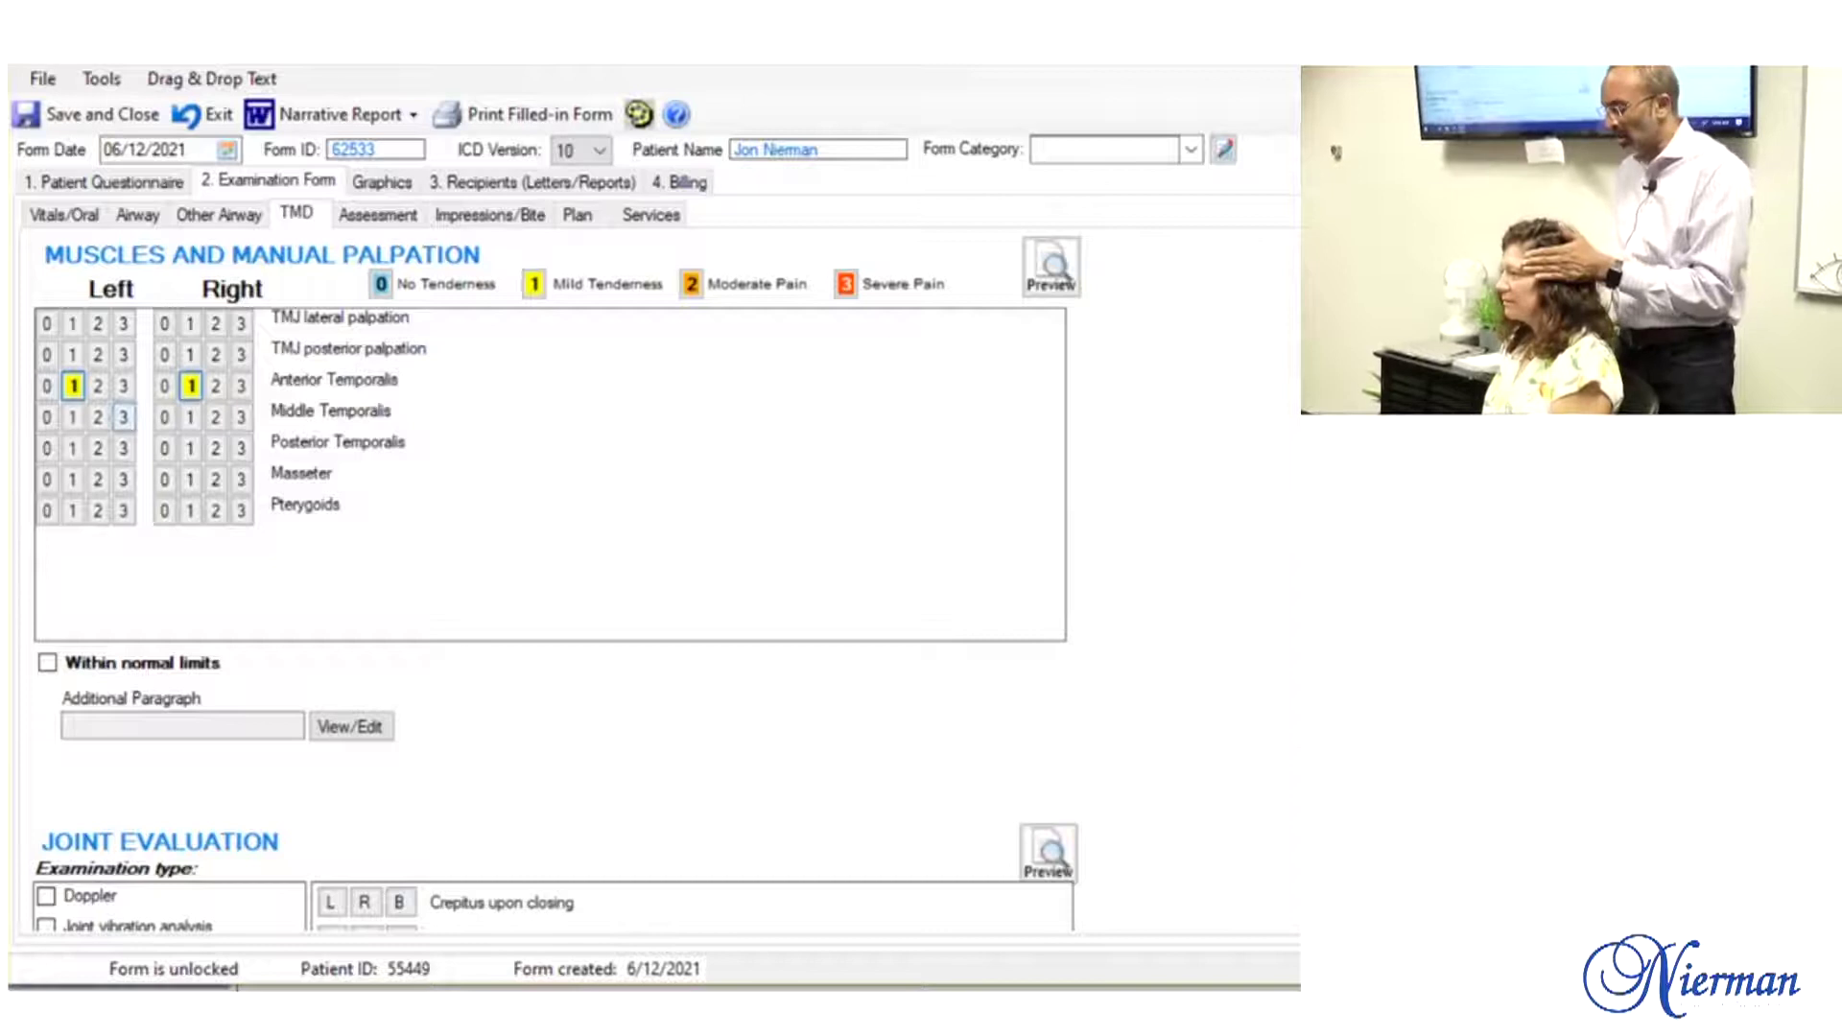
Step: Rate the middle temporalis 1 on the left and 0 on the right, and the posterior temporalis 0 on both sides
left_click(72, 416)
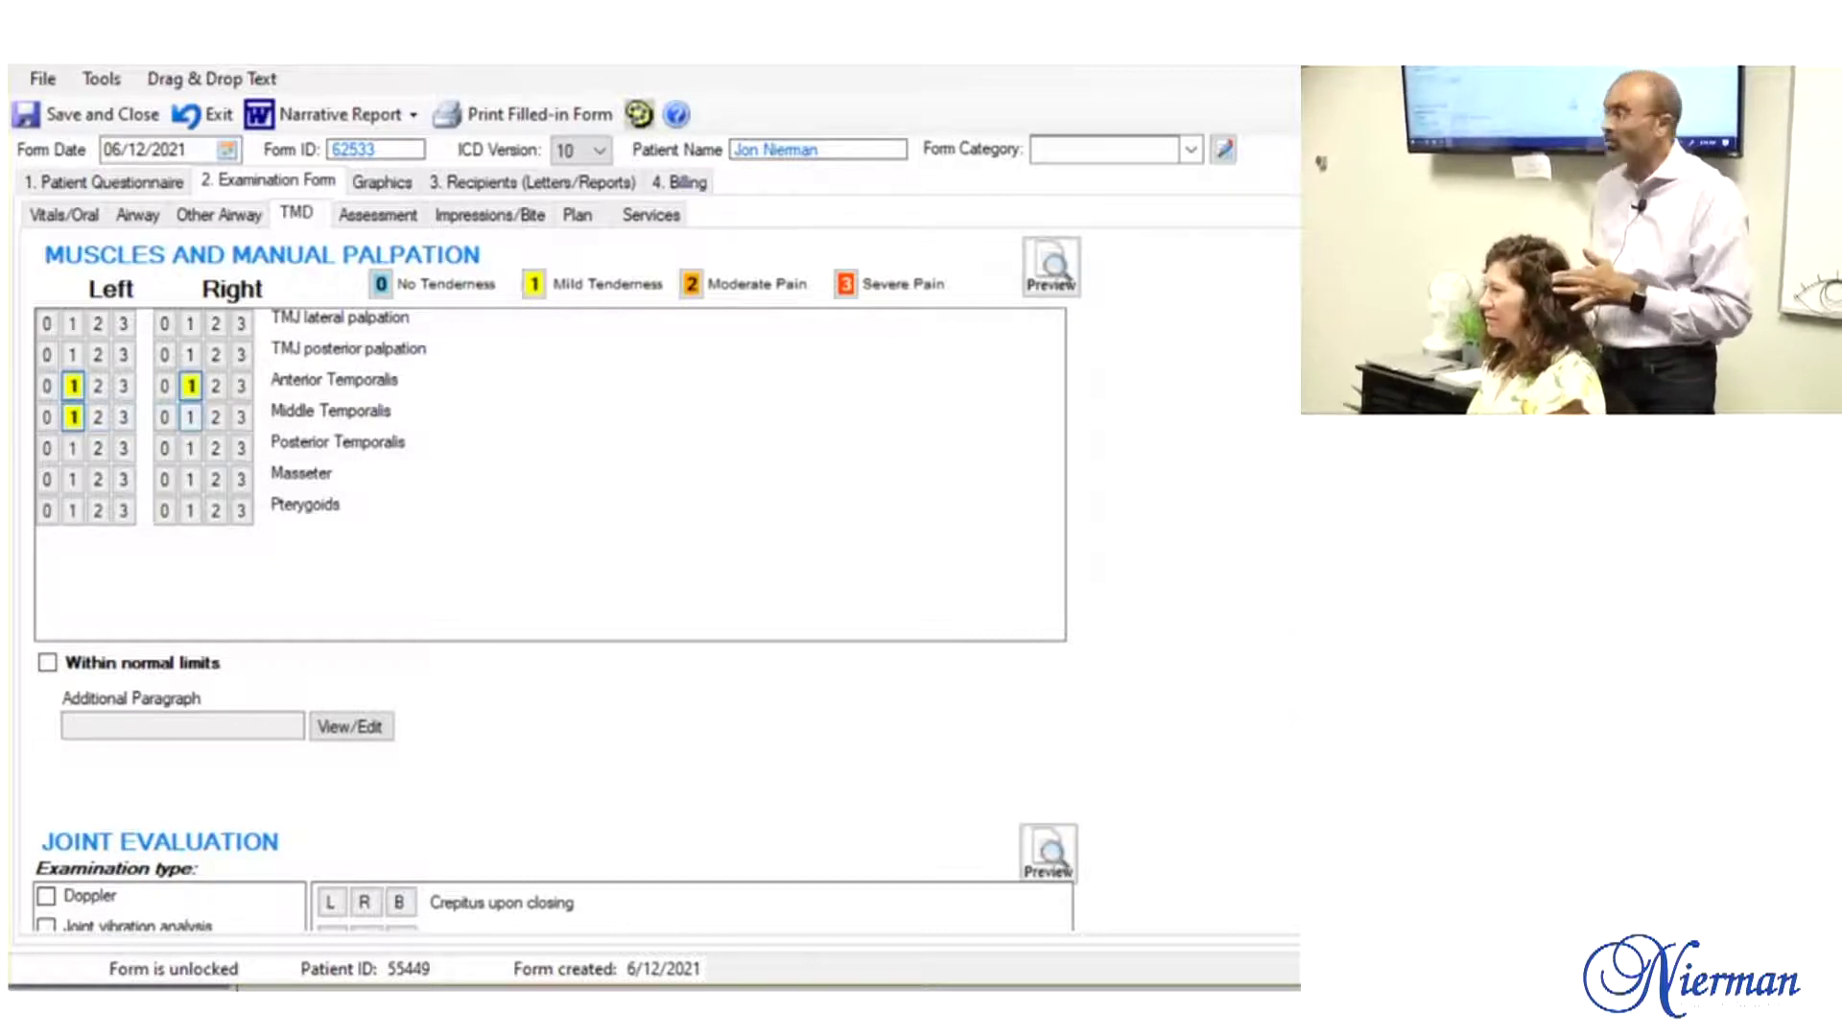
left_click(165, 417)
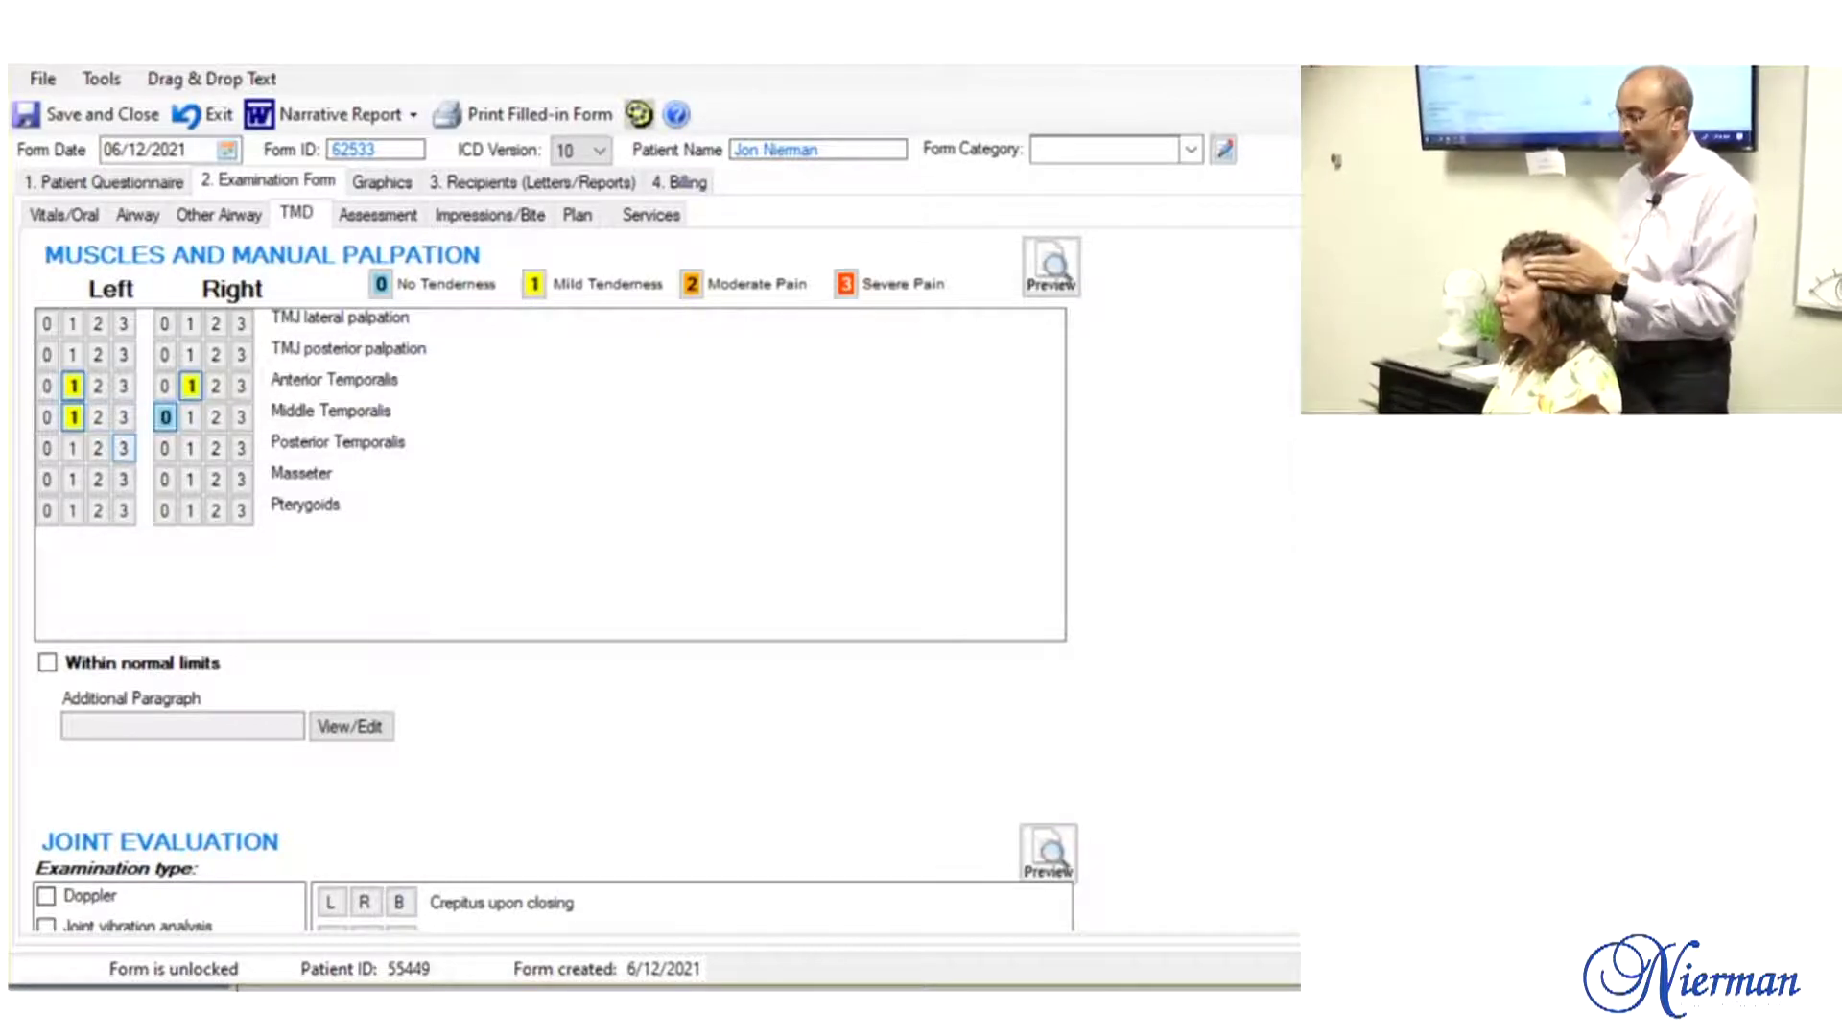
left_click(47, 448)
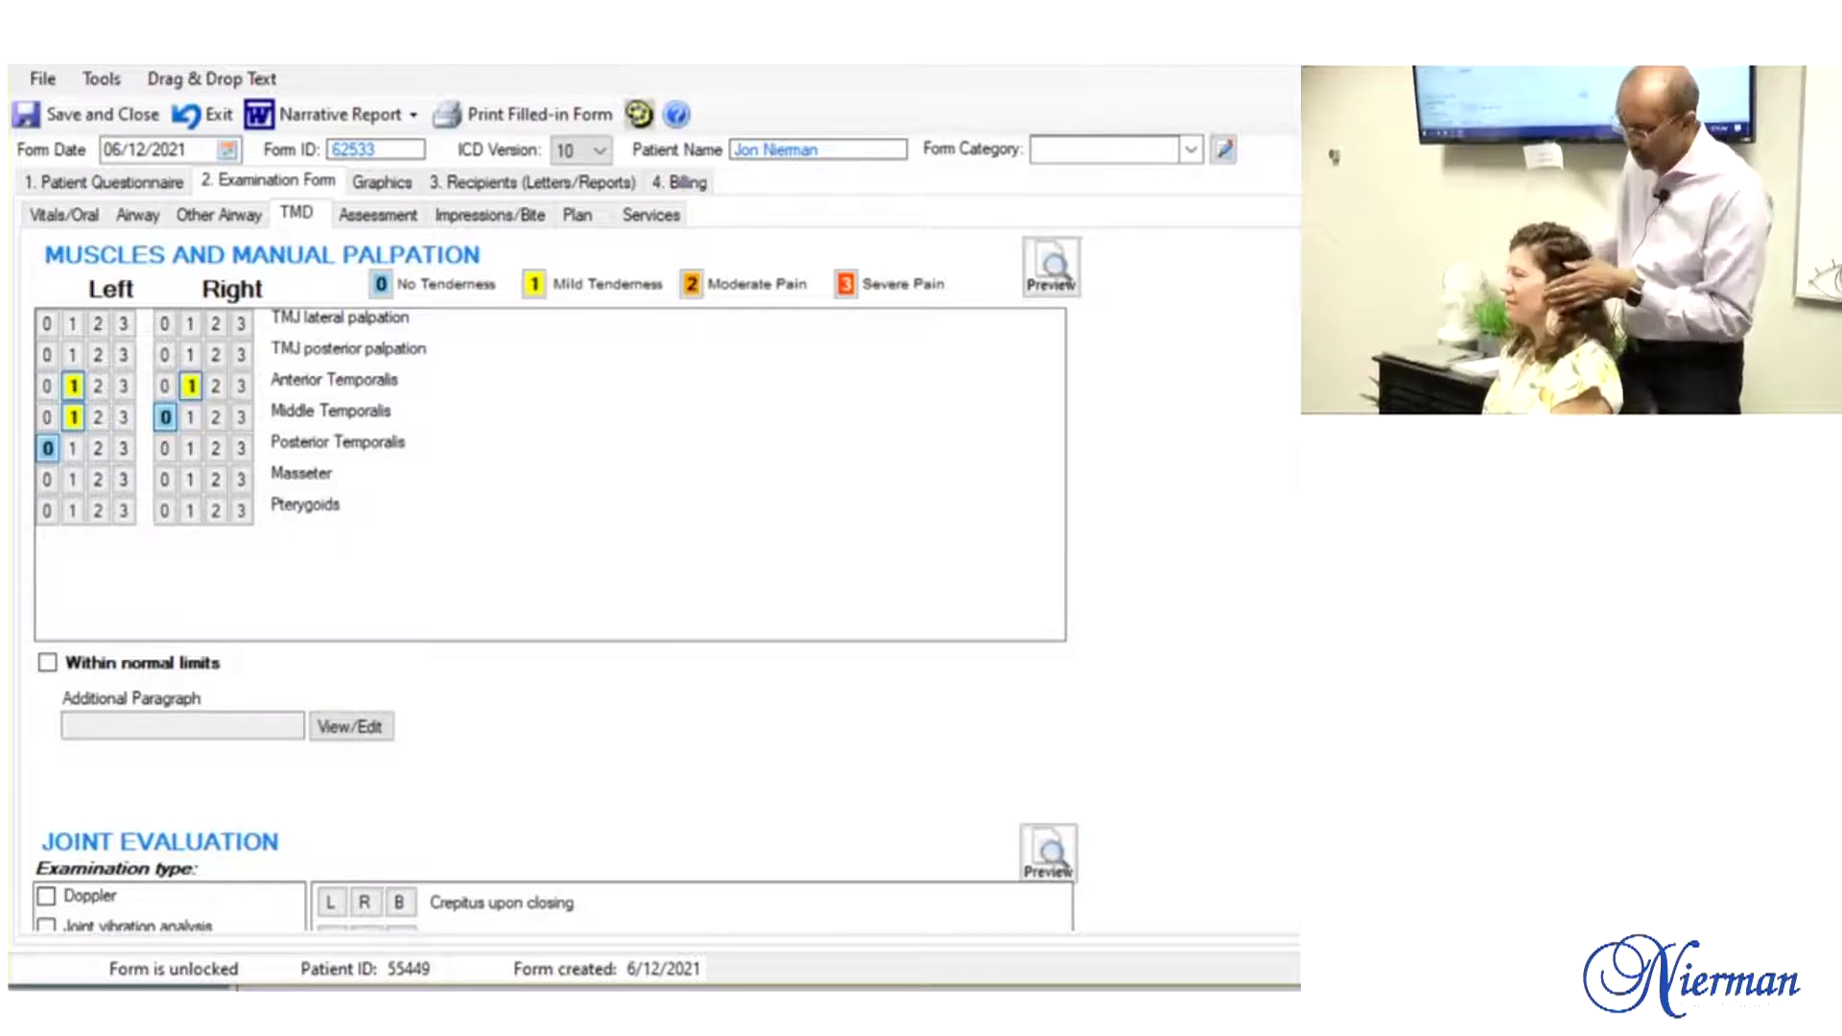
left_click(165, 448)
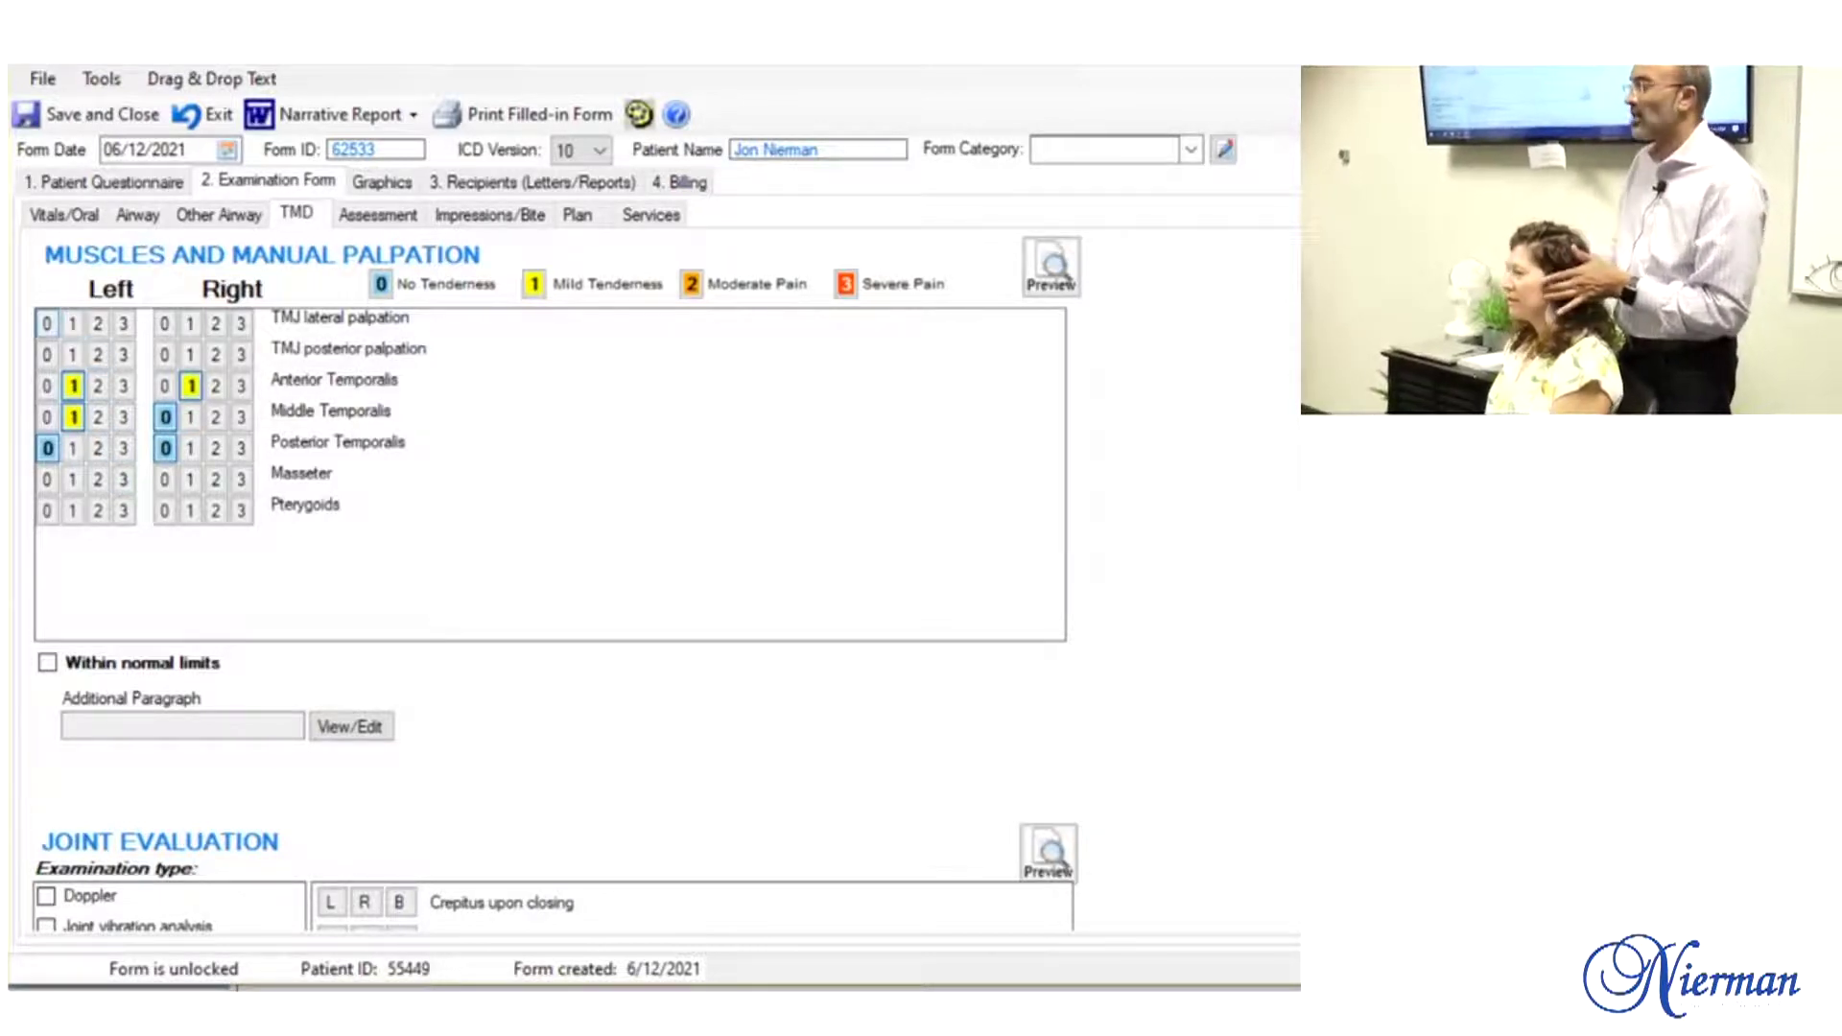
Step: Rate TMJ lateral palpation 1 on the left and 0 on the right, and TMJ posterior palpation 0 on both sides
left_click(72, 323)
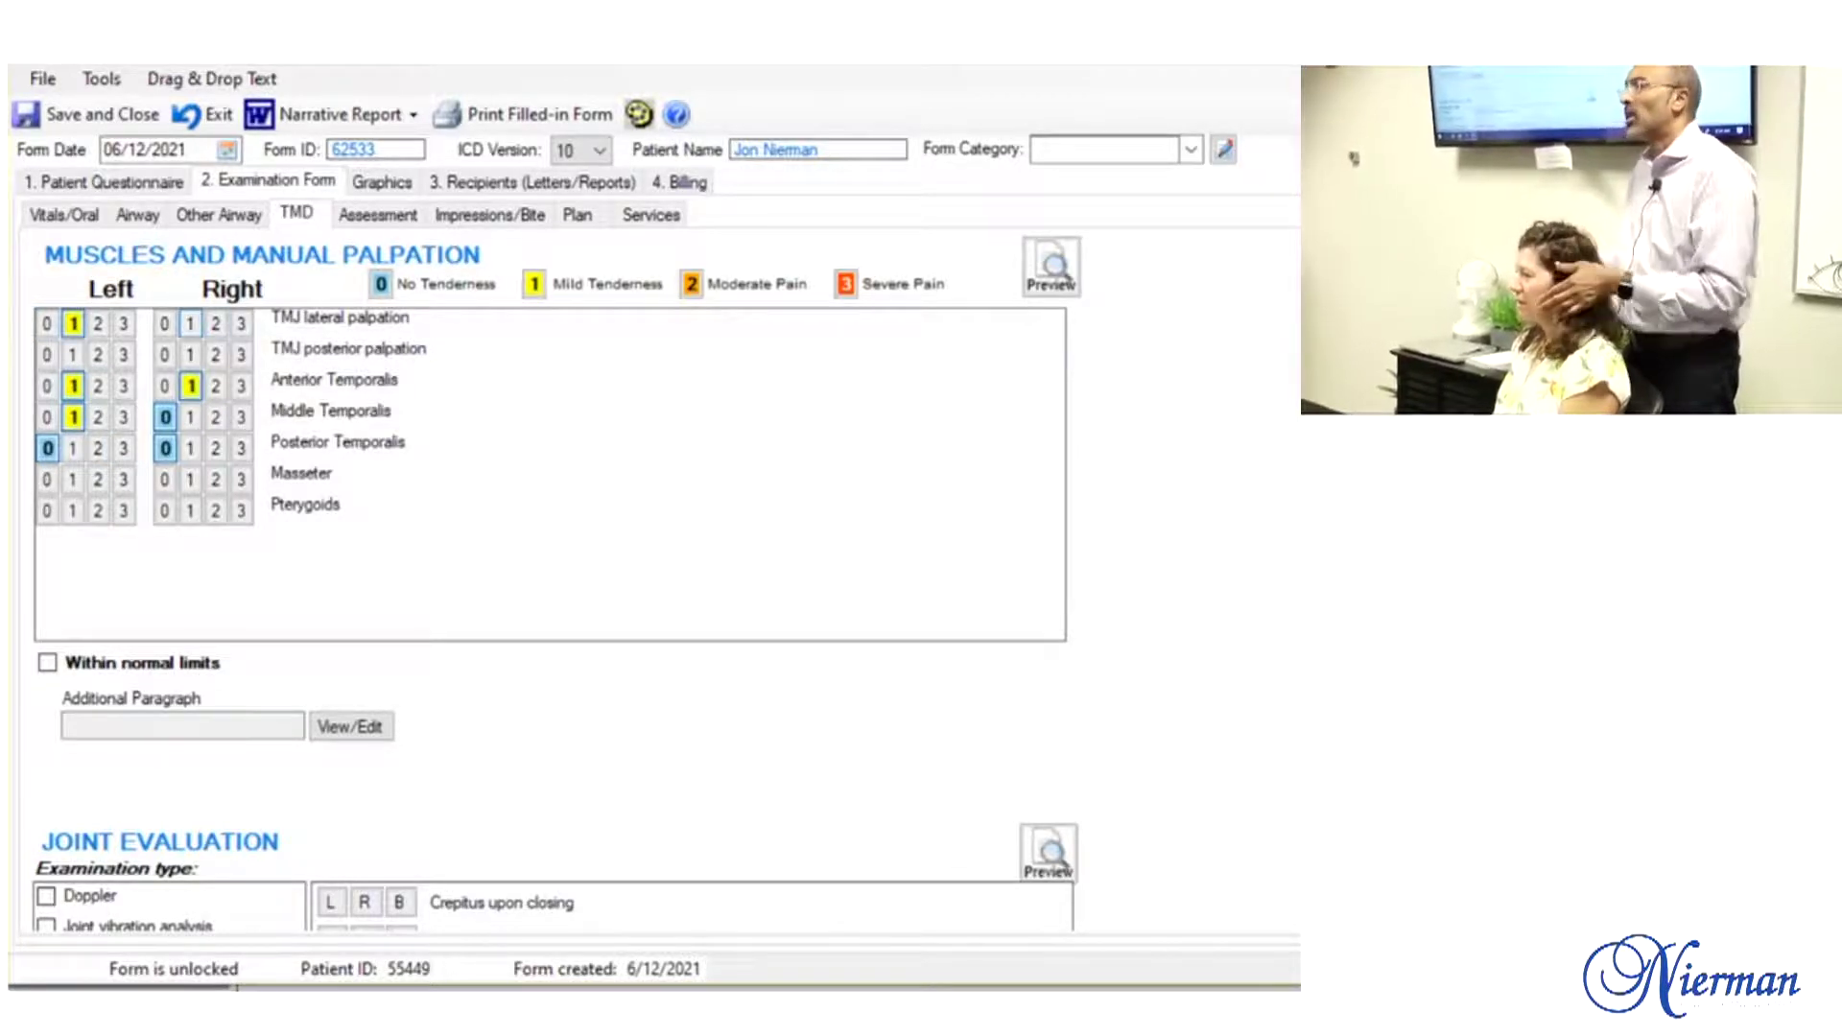
left_click(165, 323)
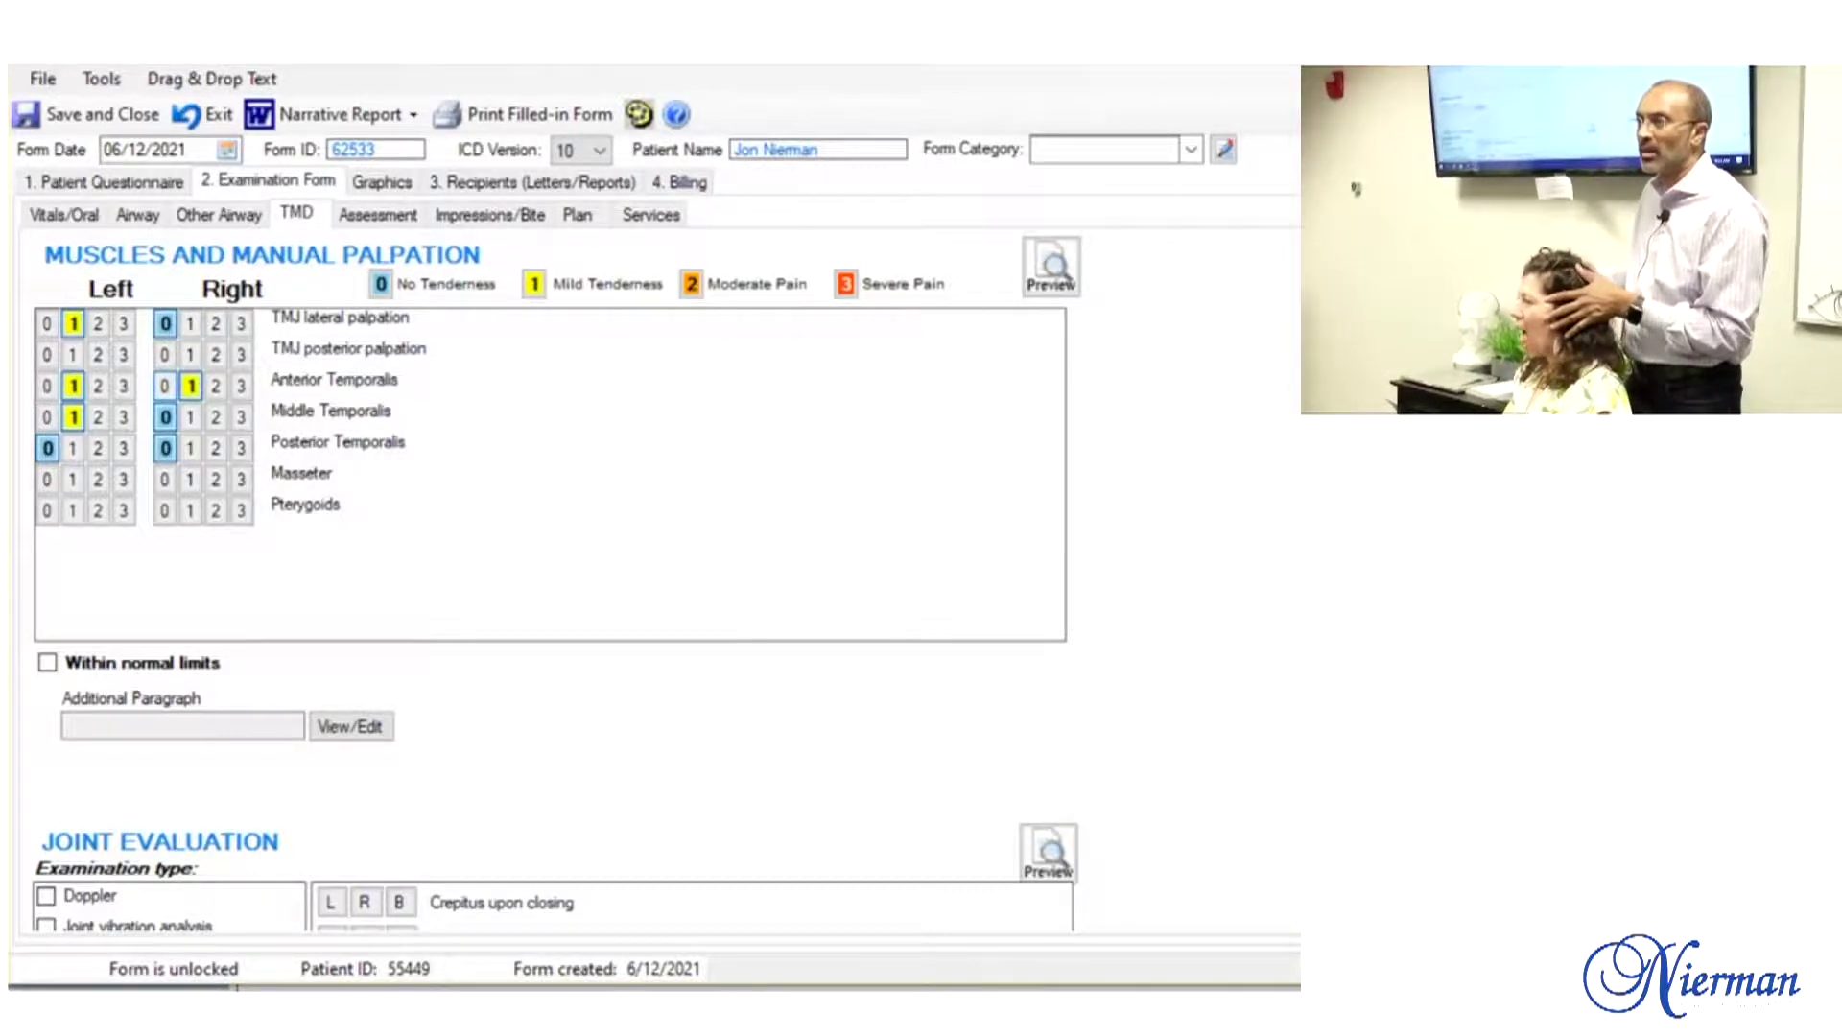
left_click(46, 354)
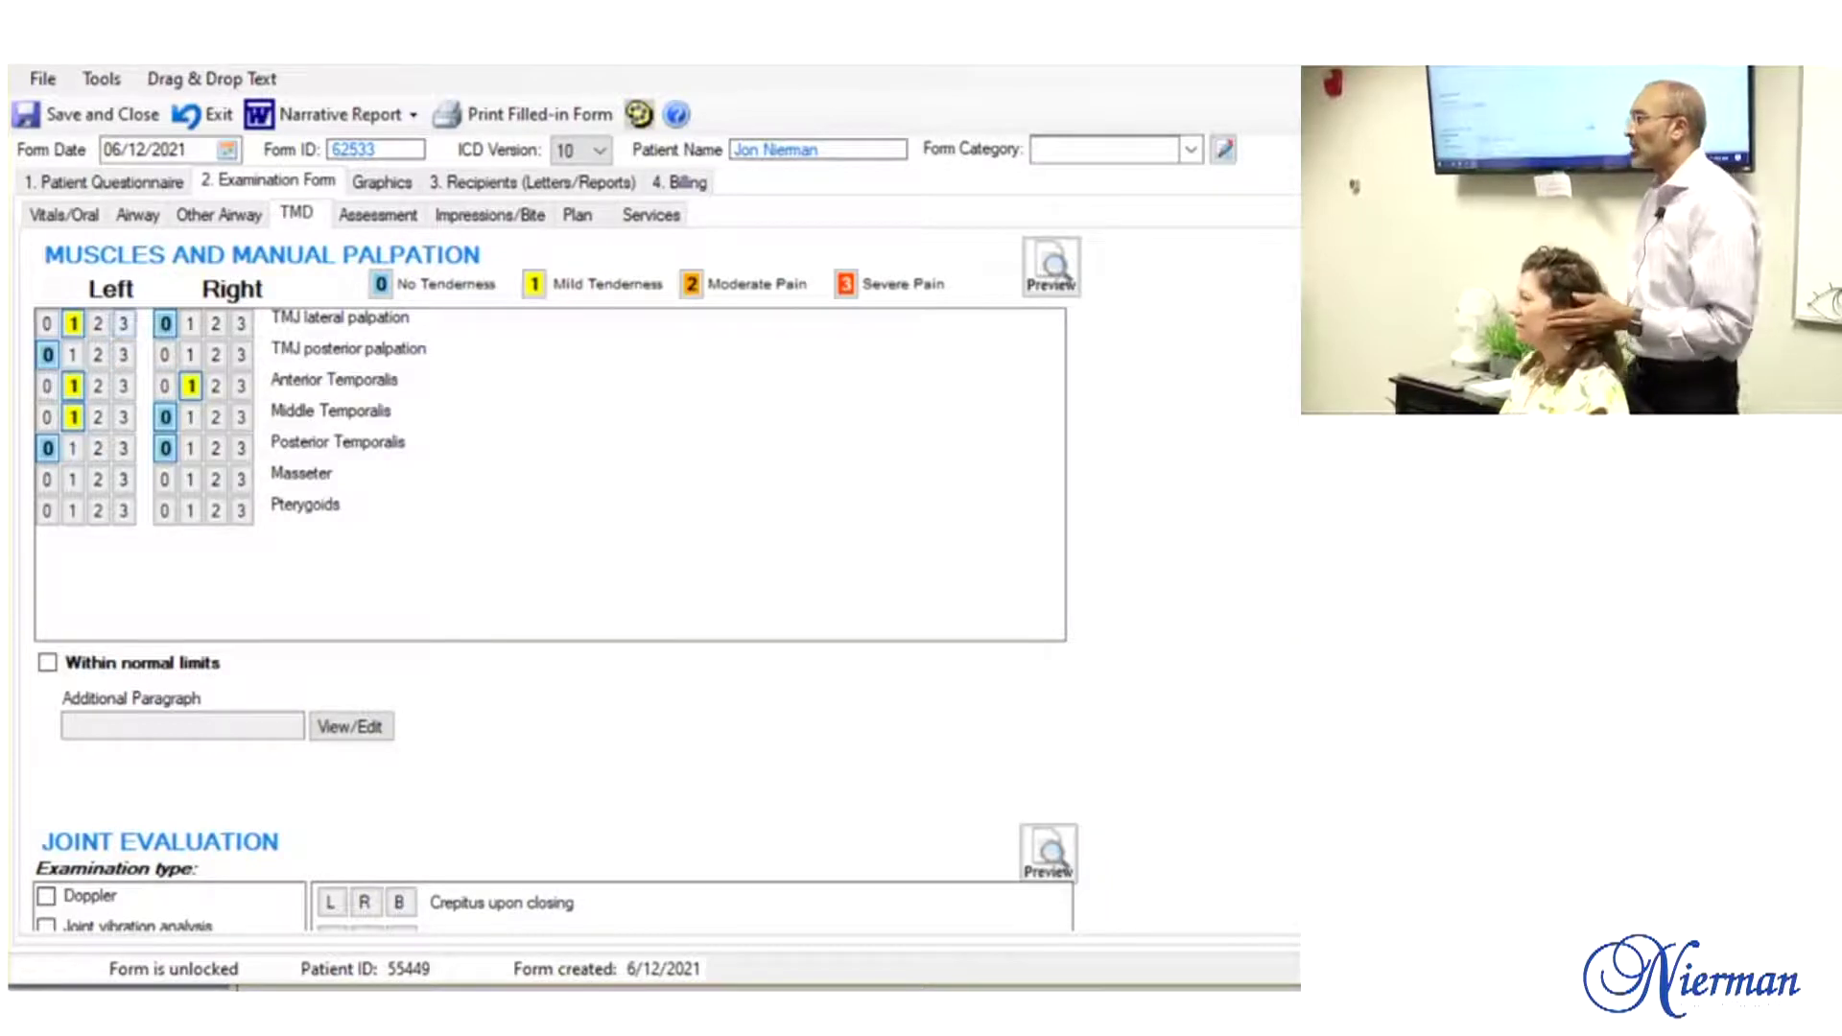
left_click(165, 354)
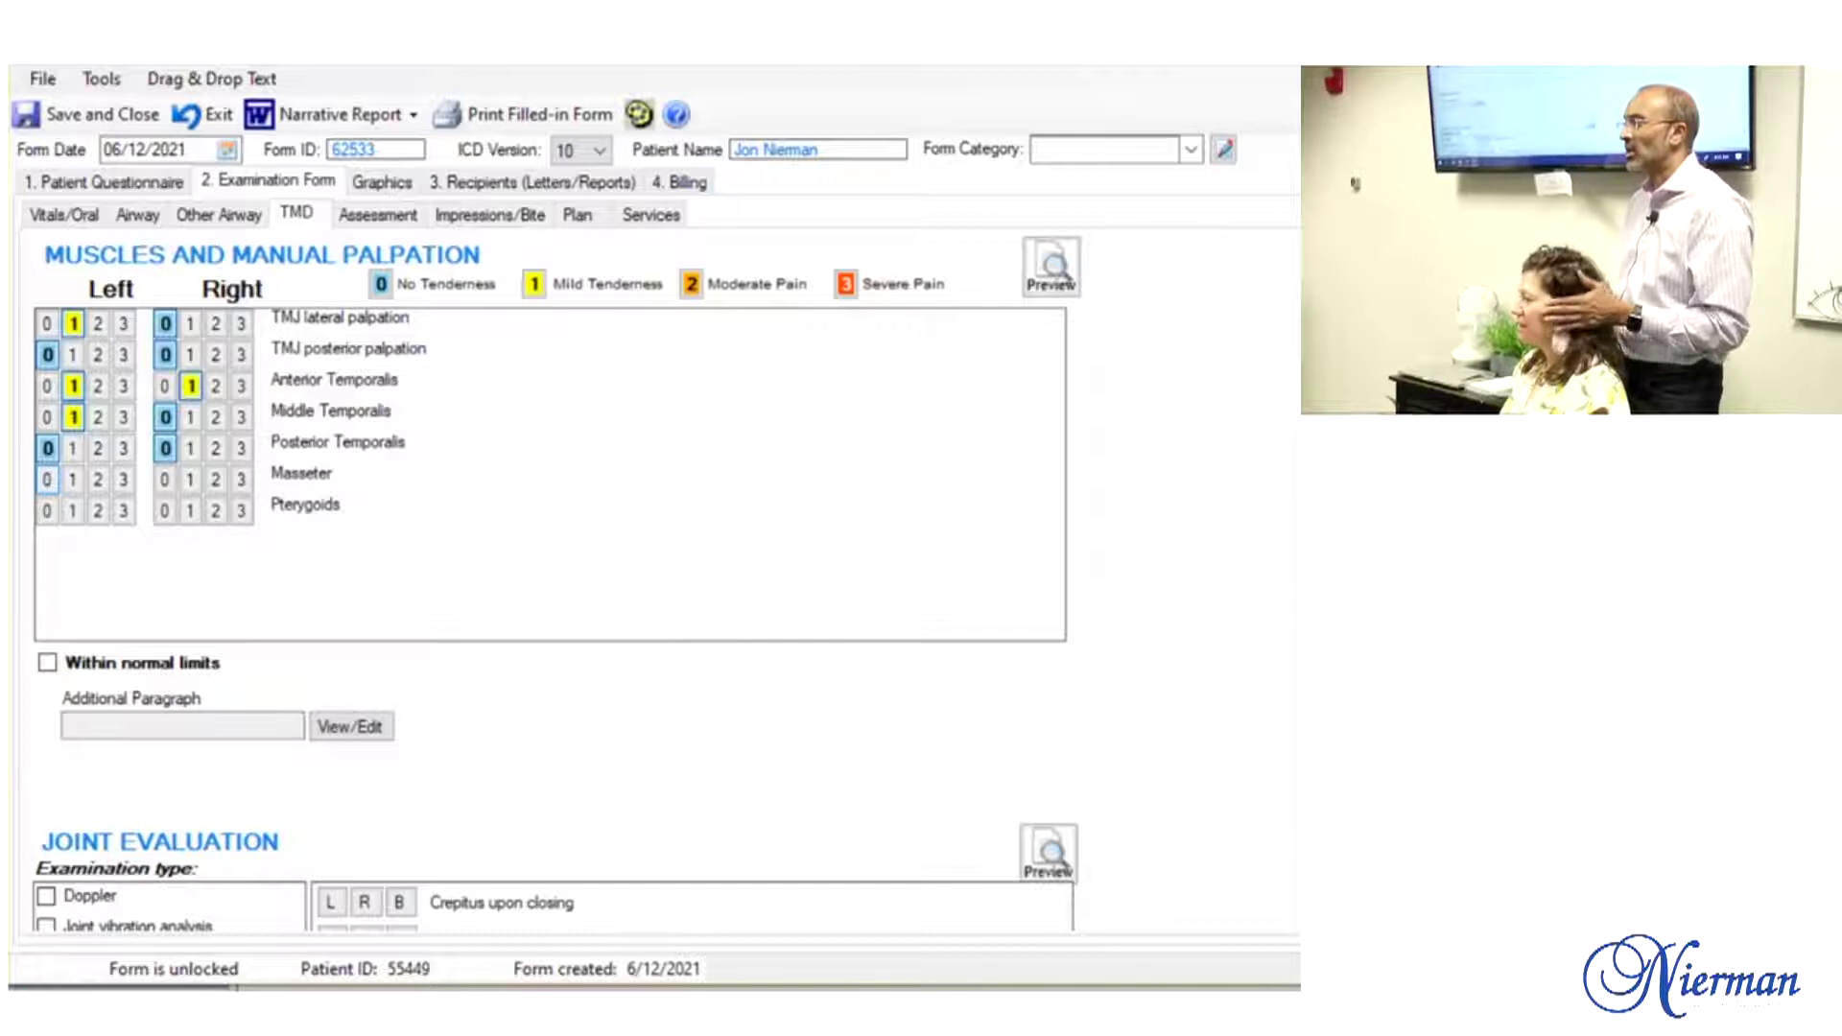
Step: Rate the masseter 1 on the left and 2 on the right, and the pterygoids 2 on the left and 1 on the right
left_click(98, 479)
left_click(72, 479)
left_click(216, 478)
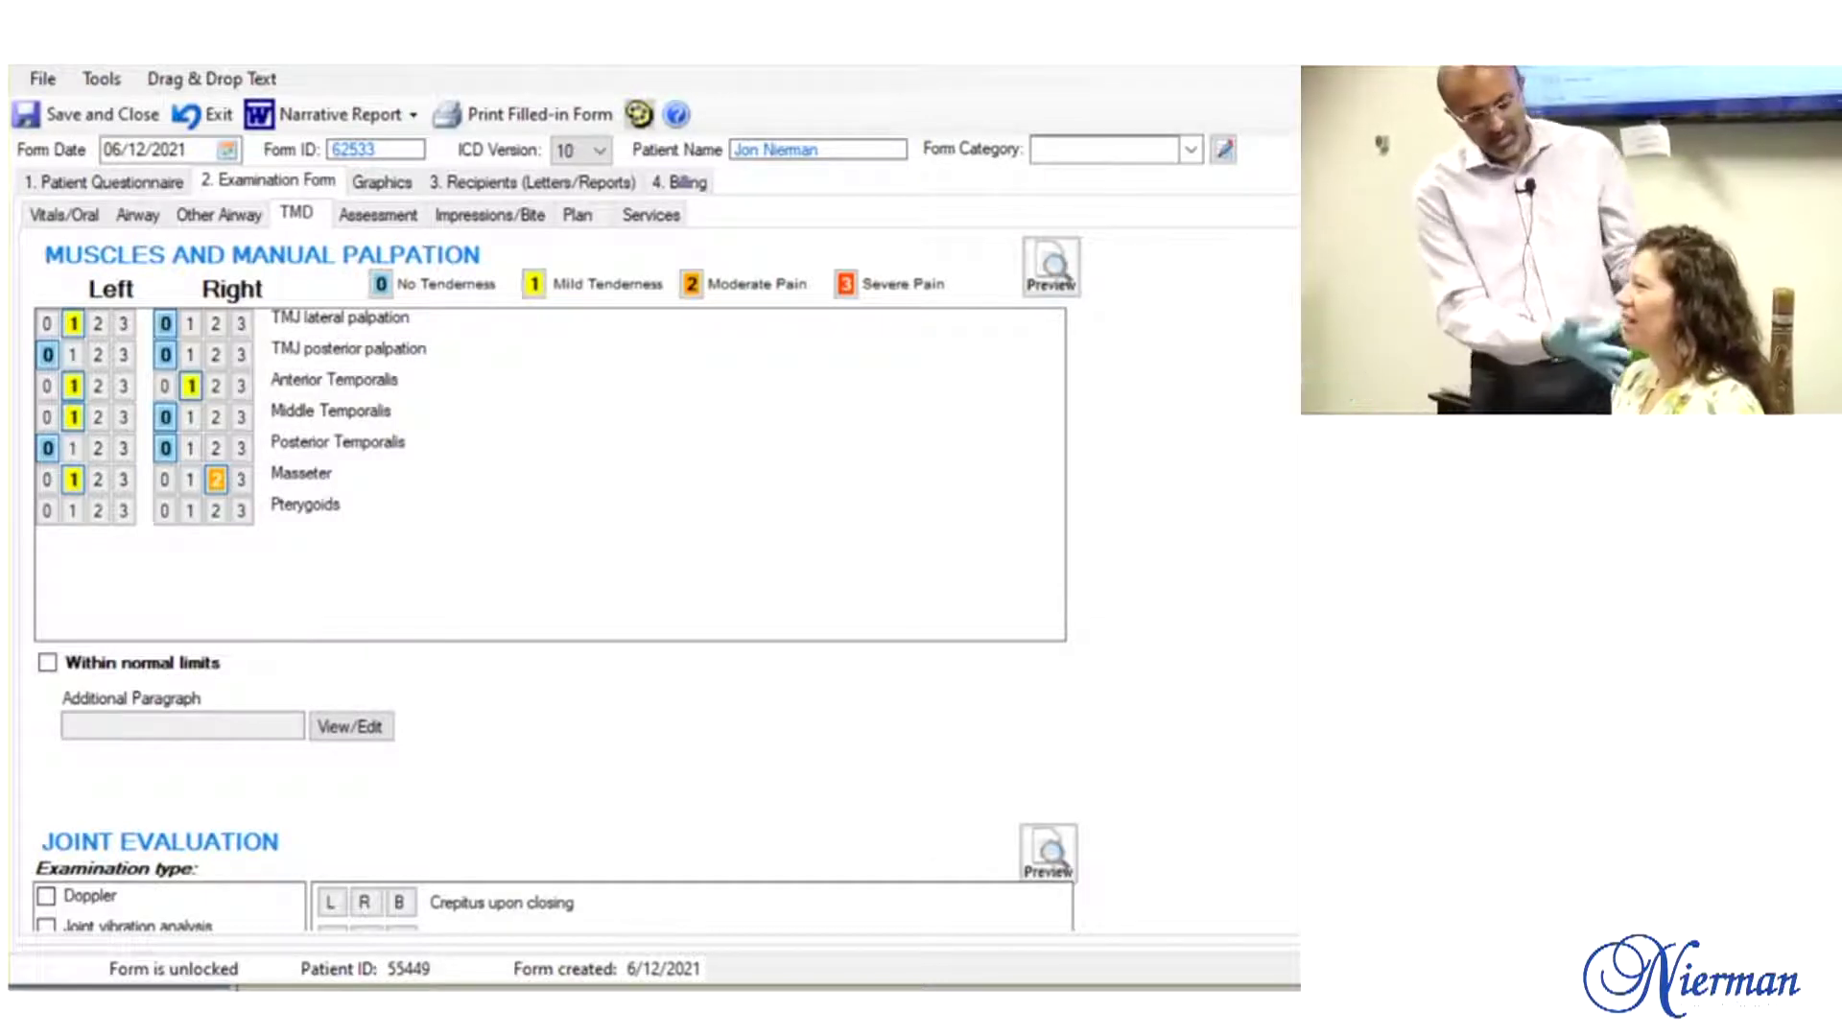
left_click(190, 511)
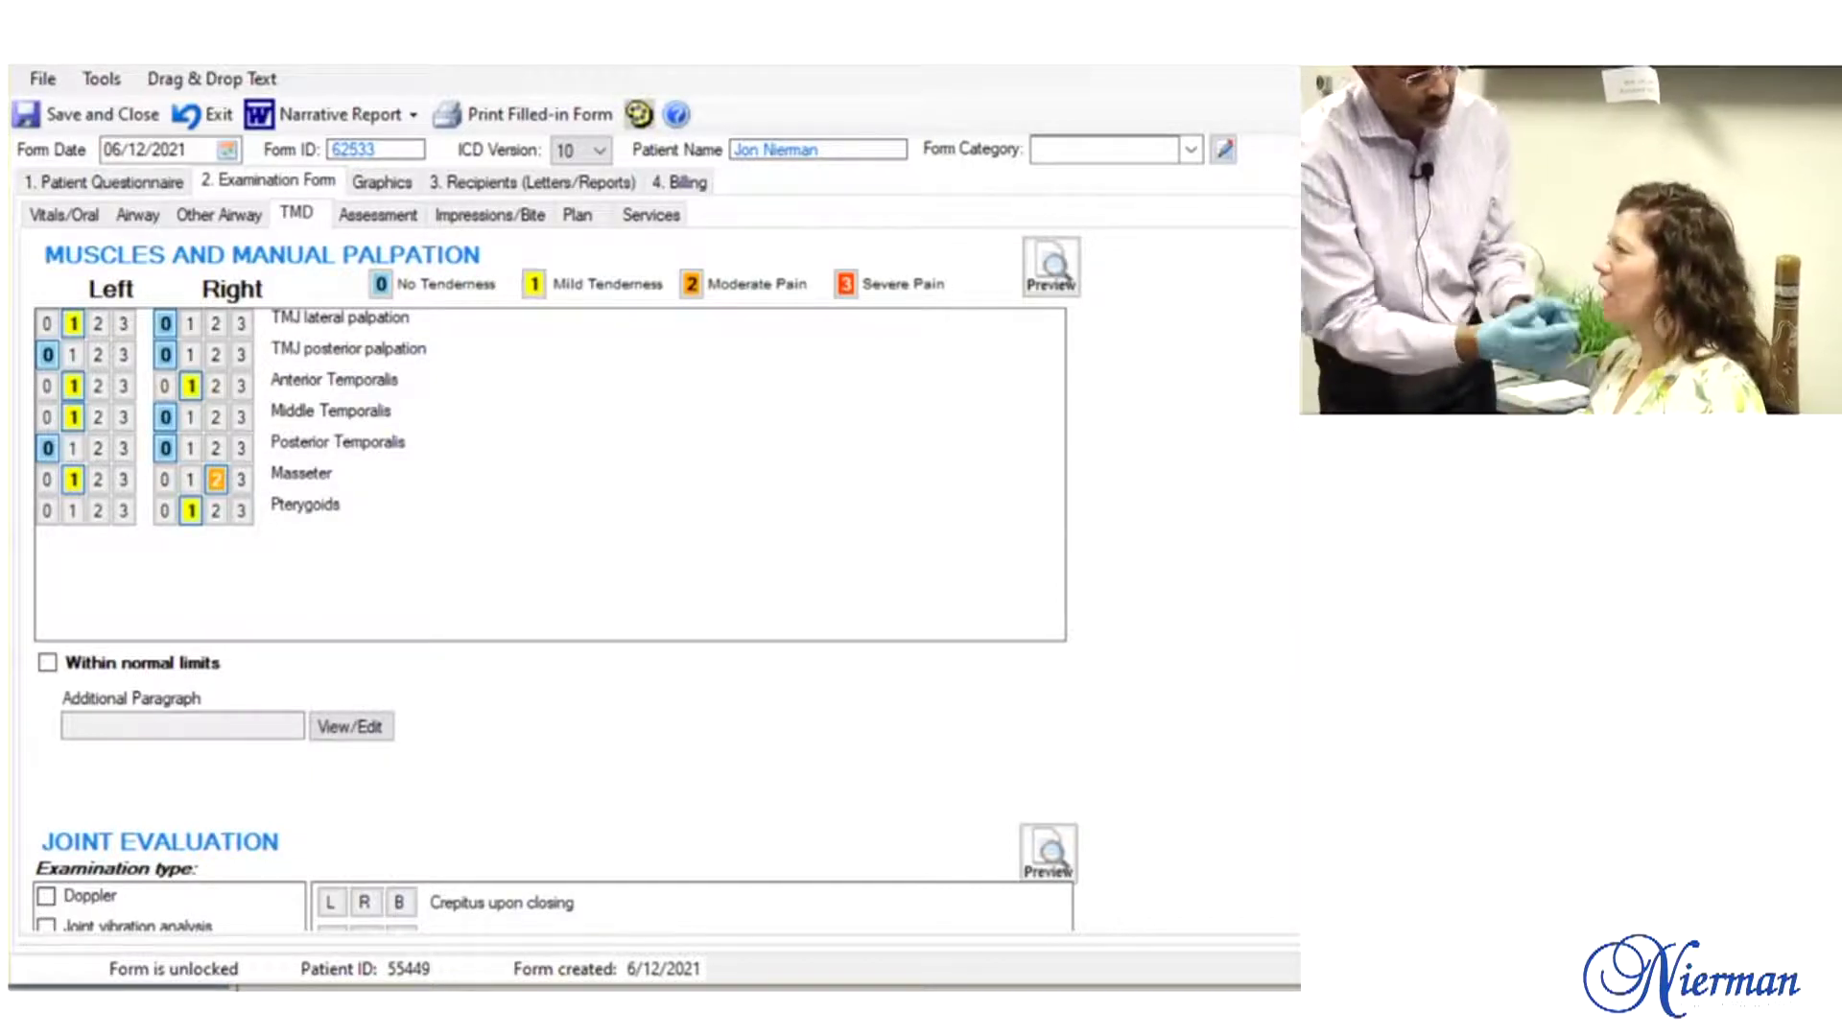
left_click(98, 511)
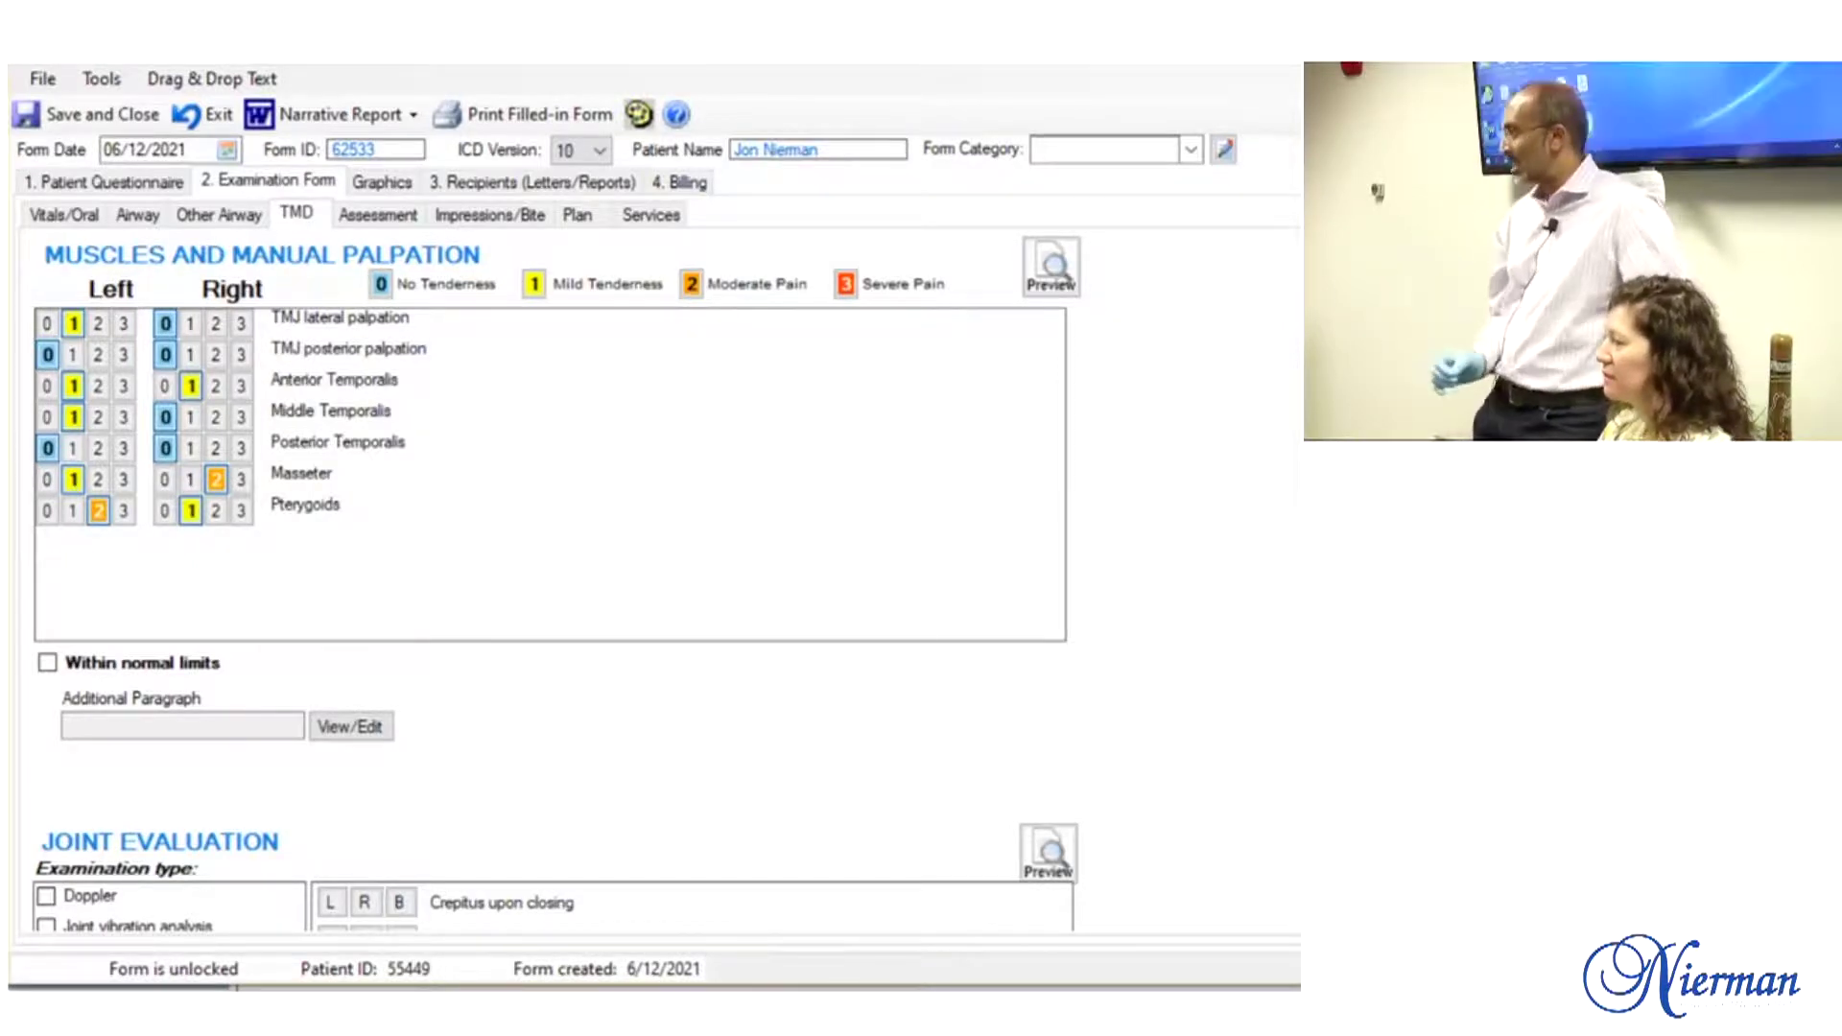
Step: Switch to the Windows display settings, set the display resolution to 1360 × 768 and keep the change
key("super+d")
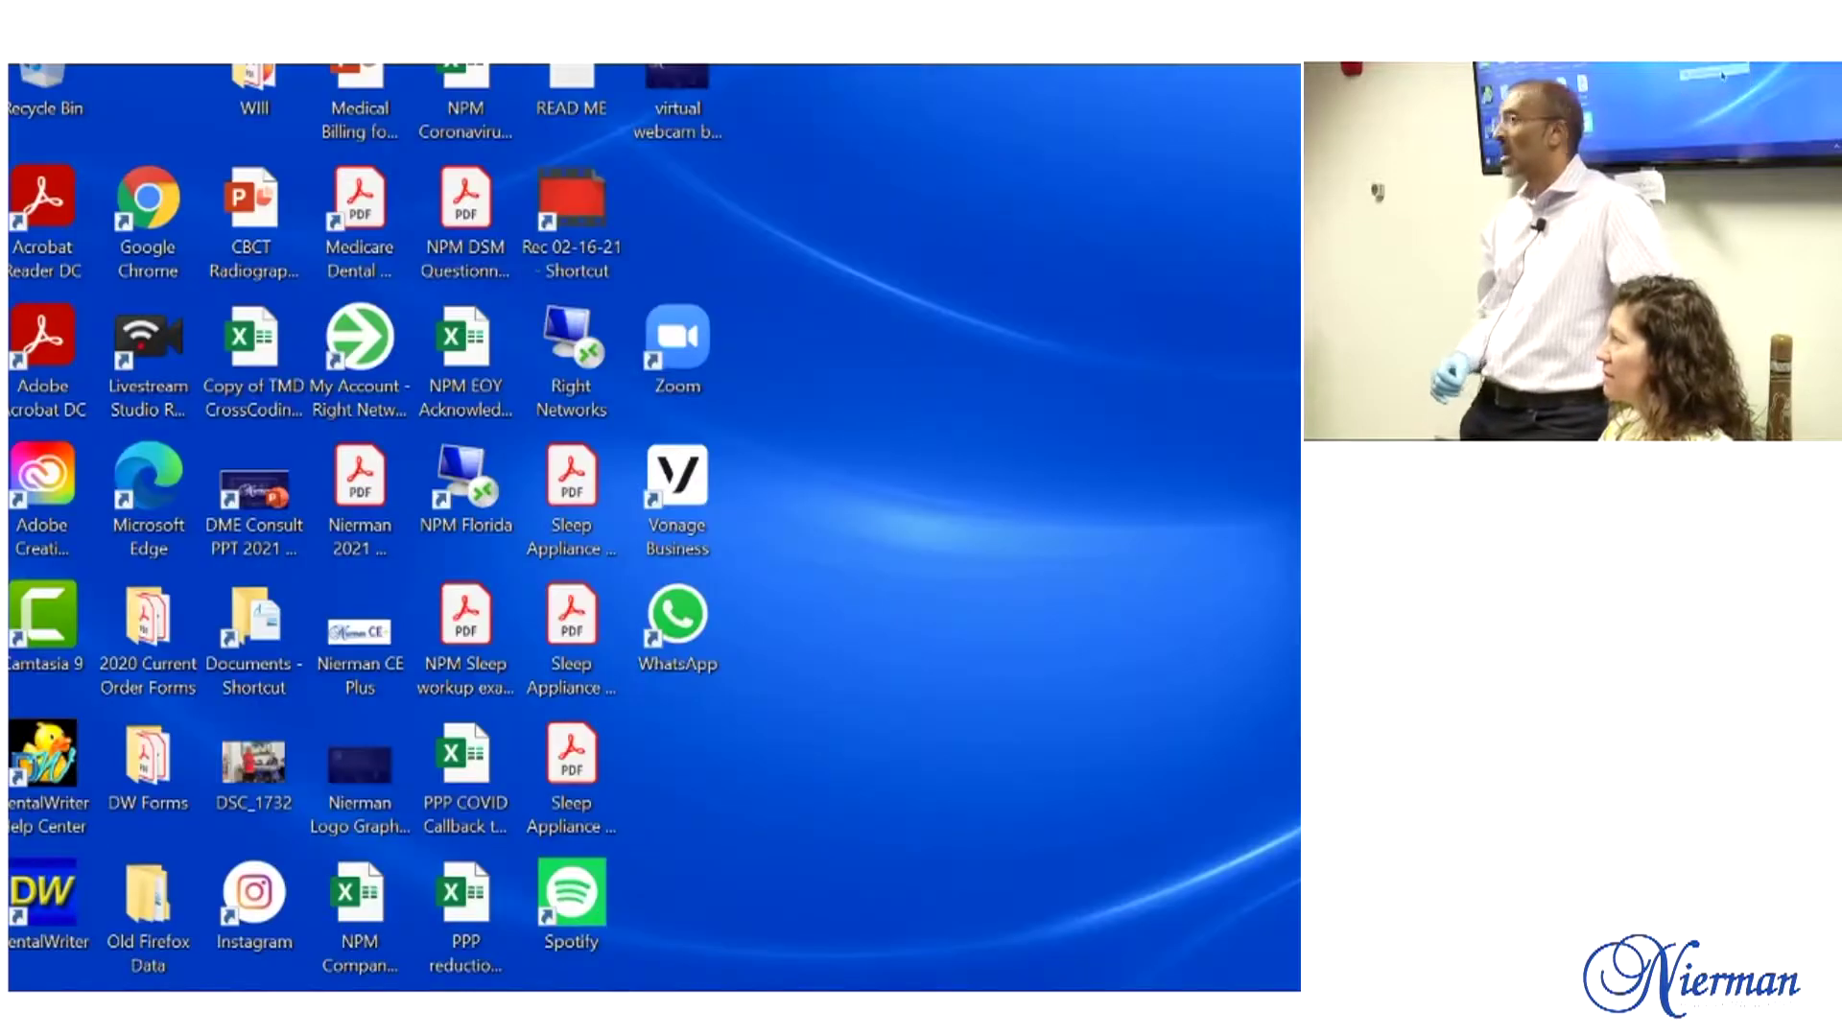
right_click(1009, 524)
left_click(1110, 761)
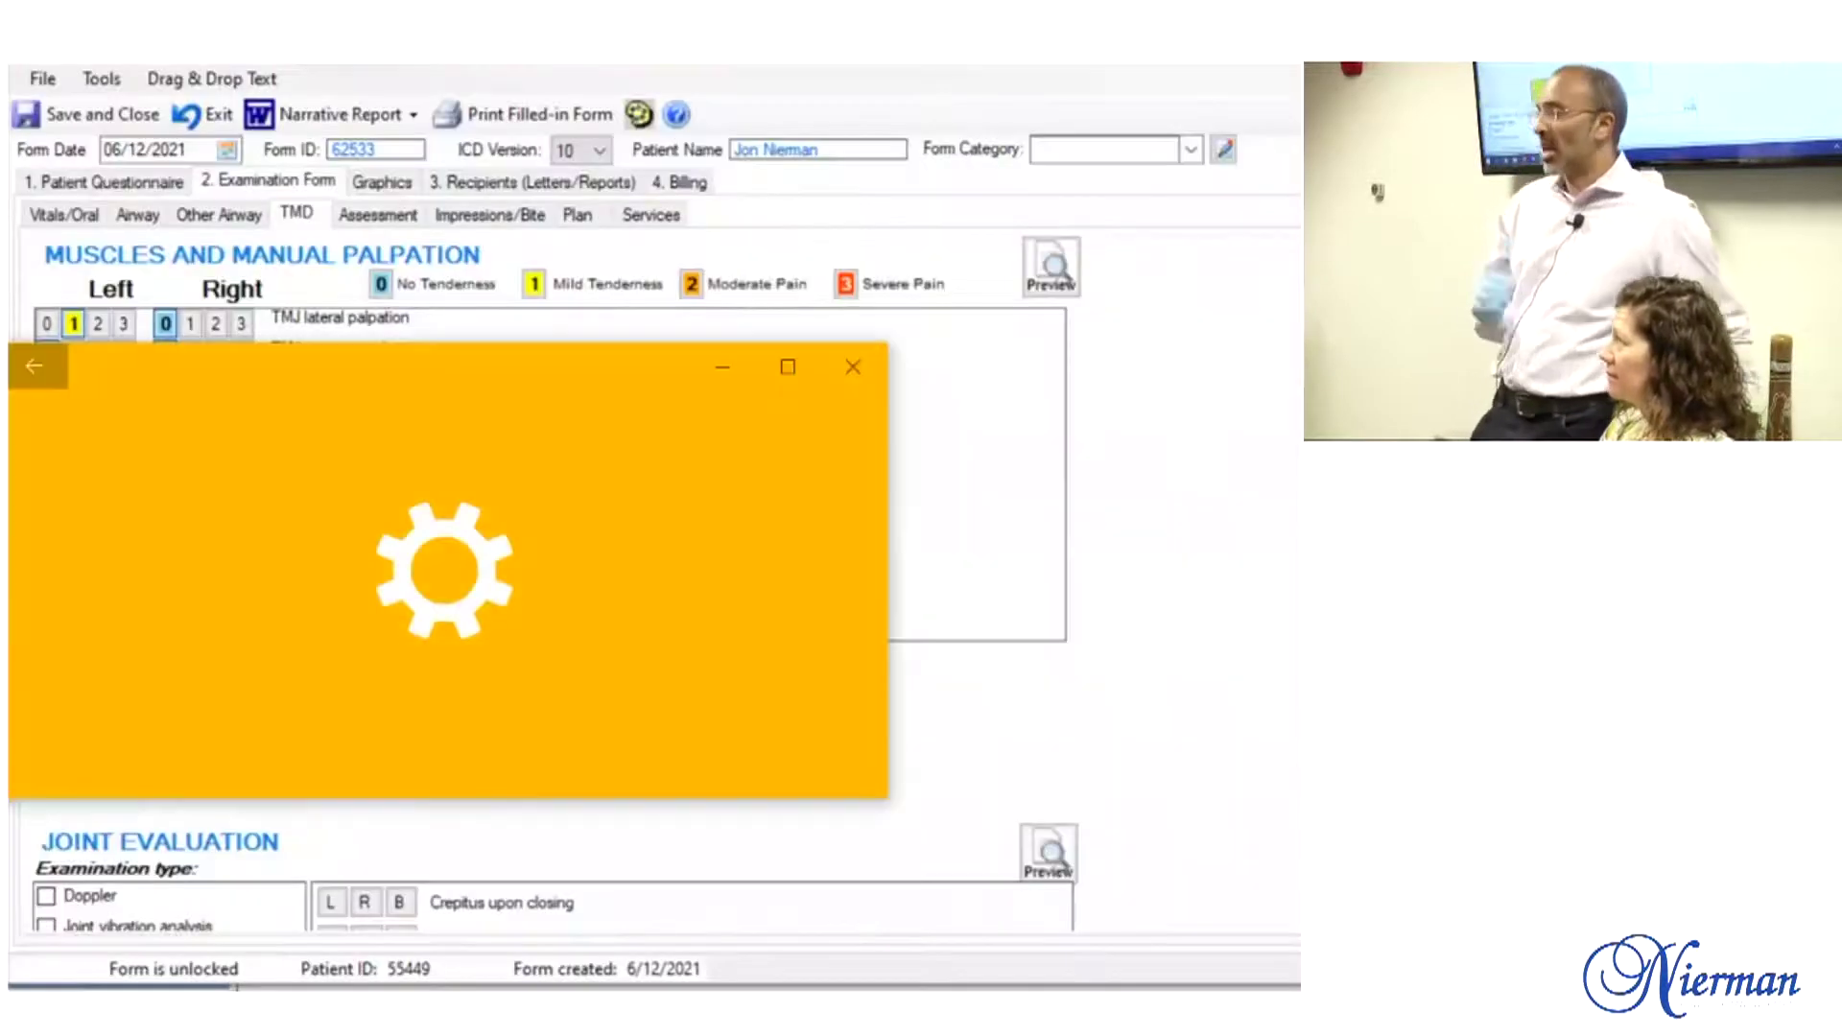
left_click_drag(538, 387, 1045, 388)
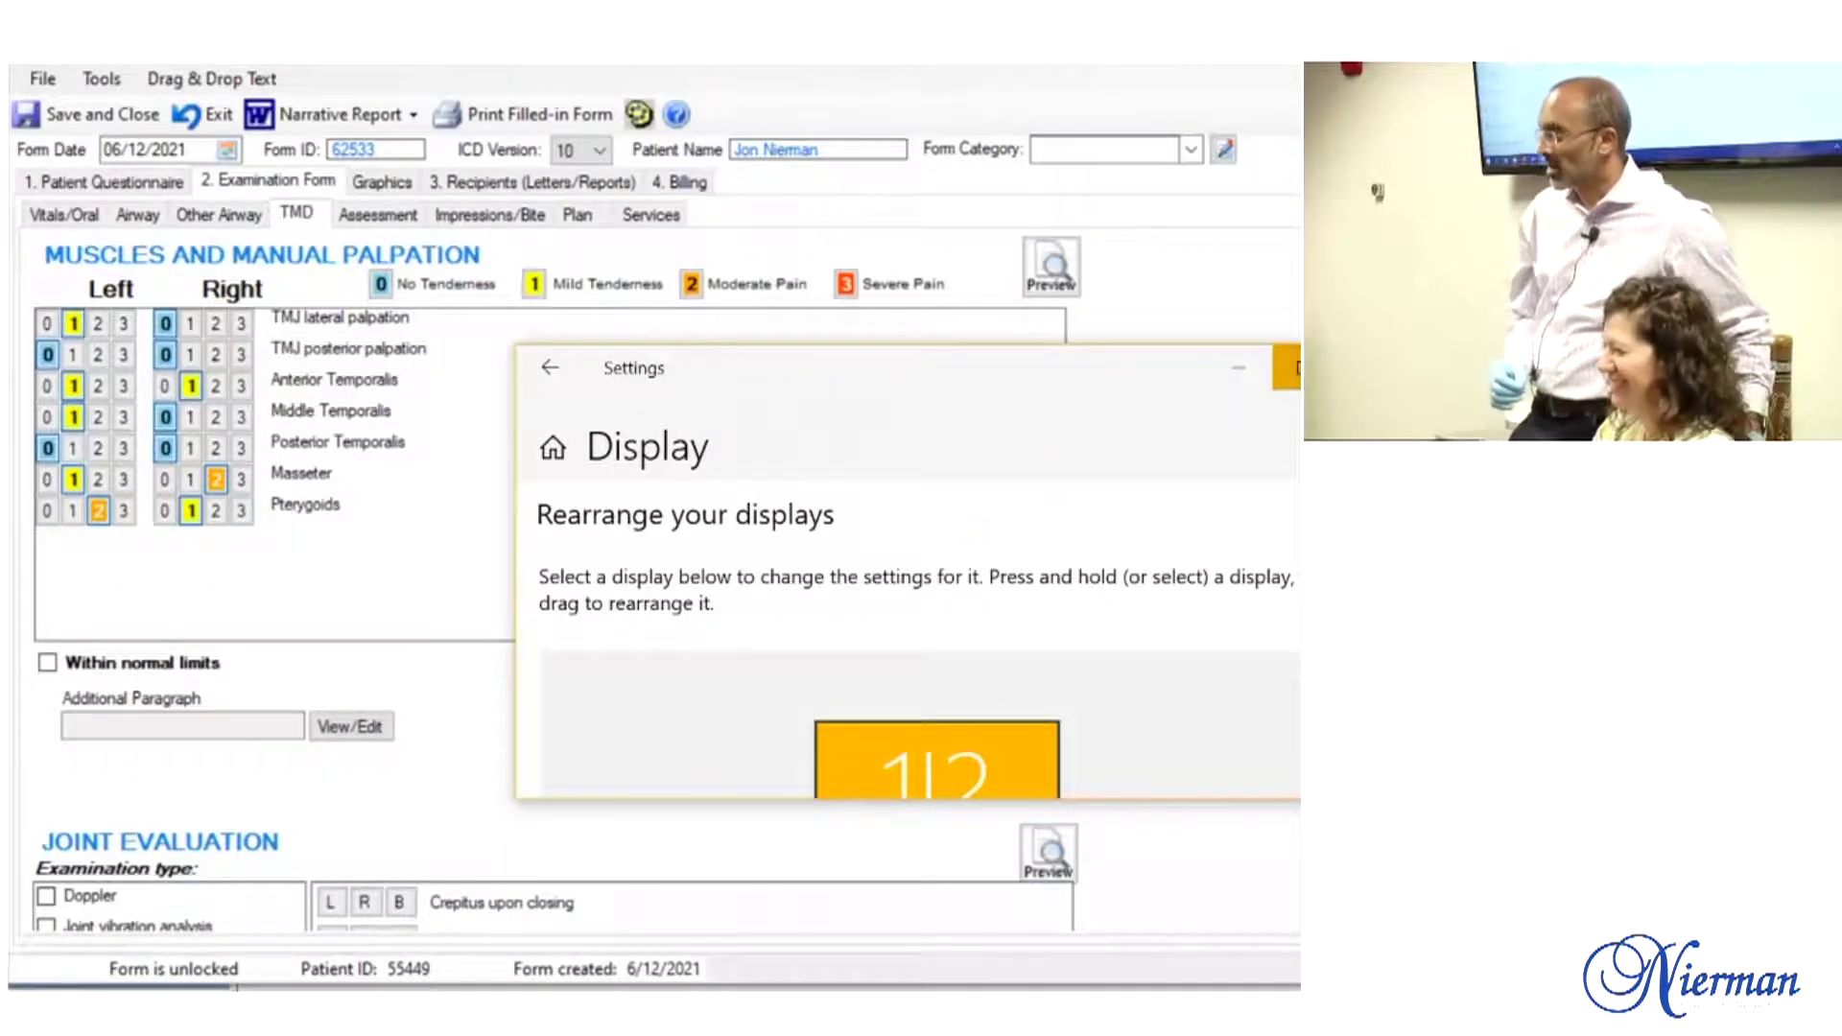
key("super+Up")
scroll(864, 528, "down", 5)
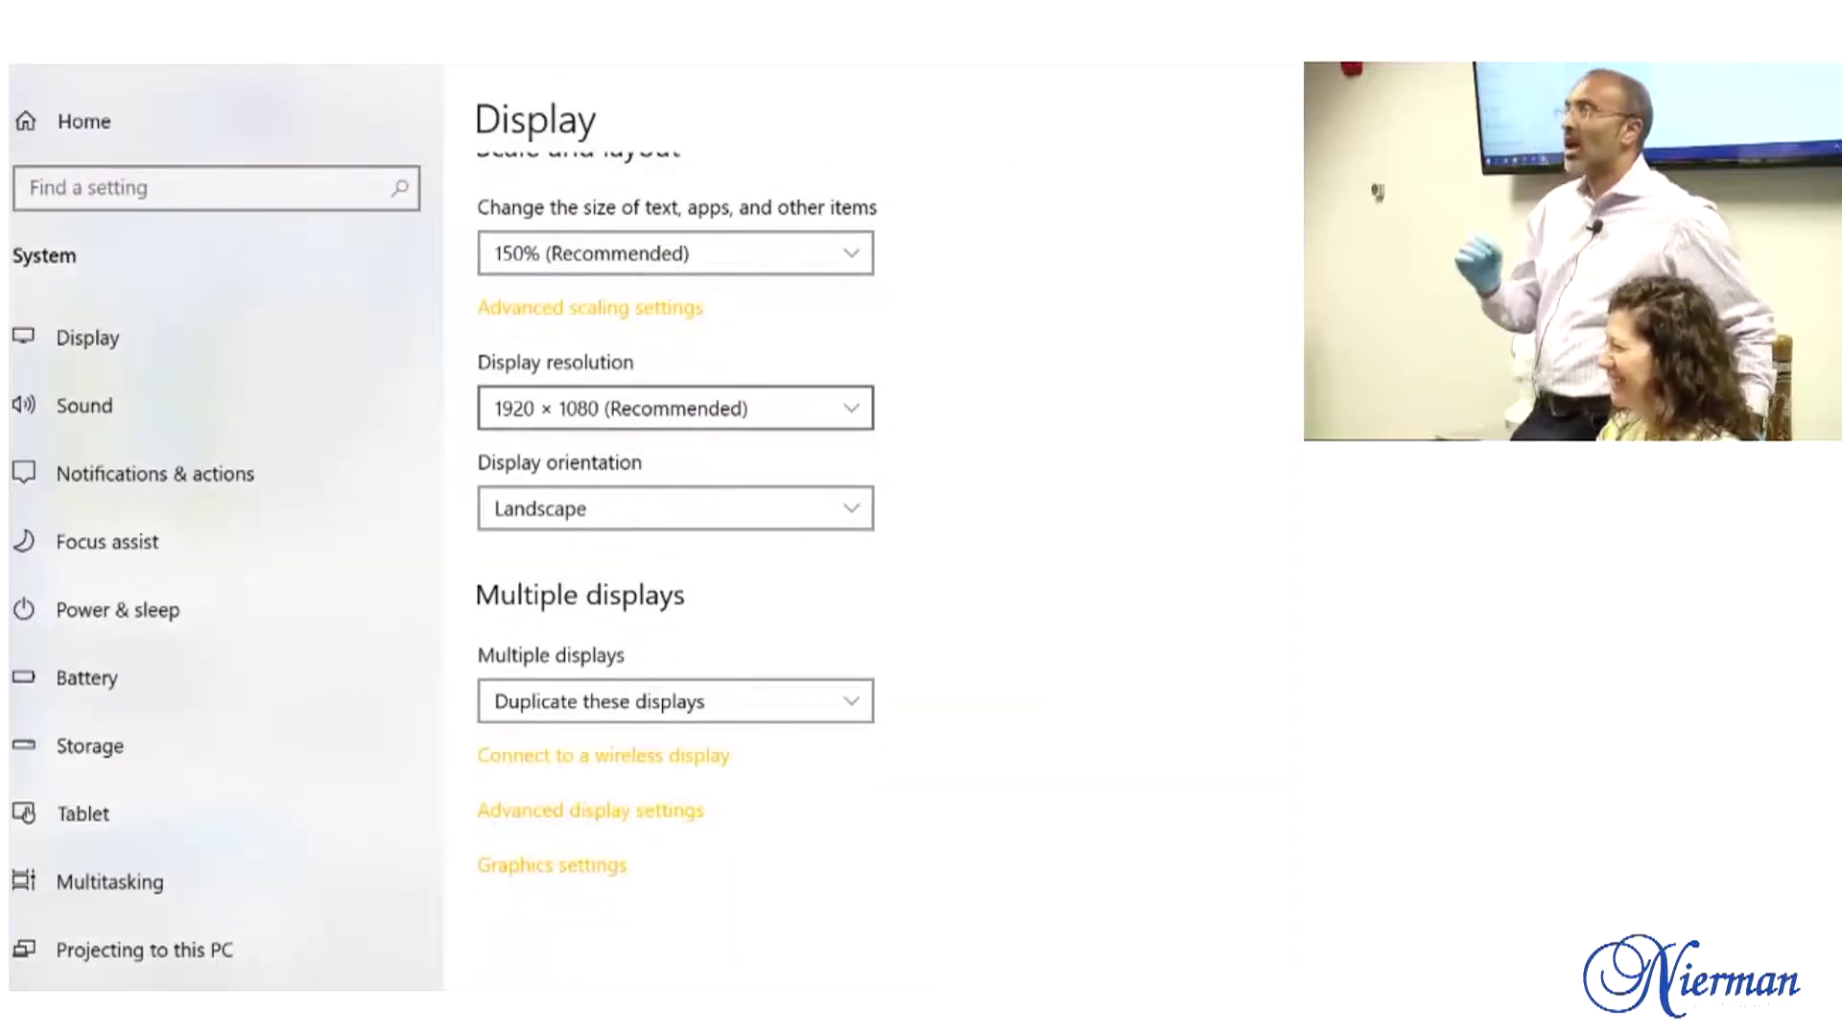
left_click(676, 408)
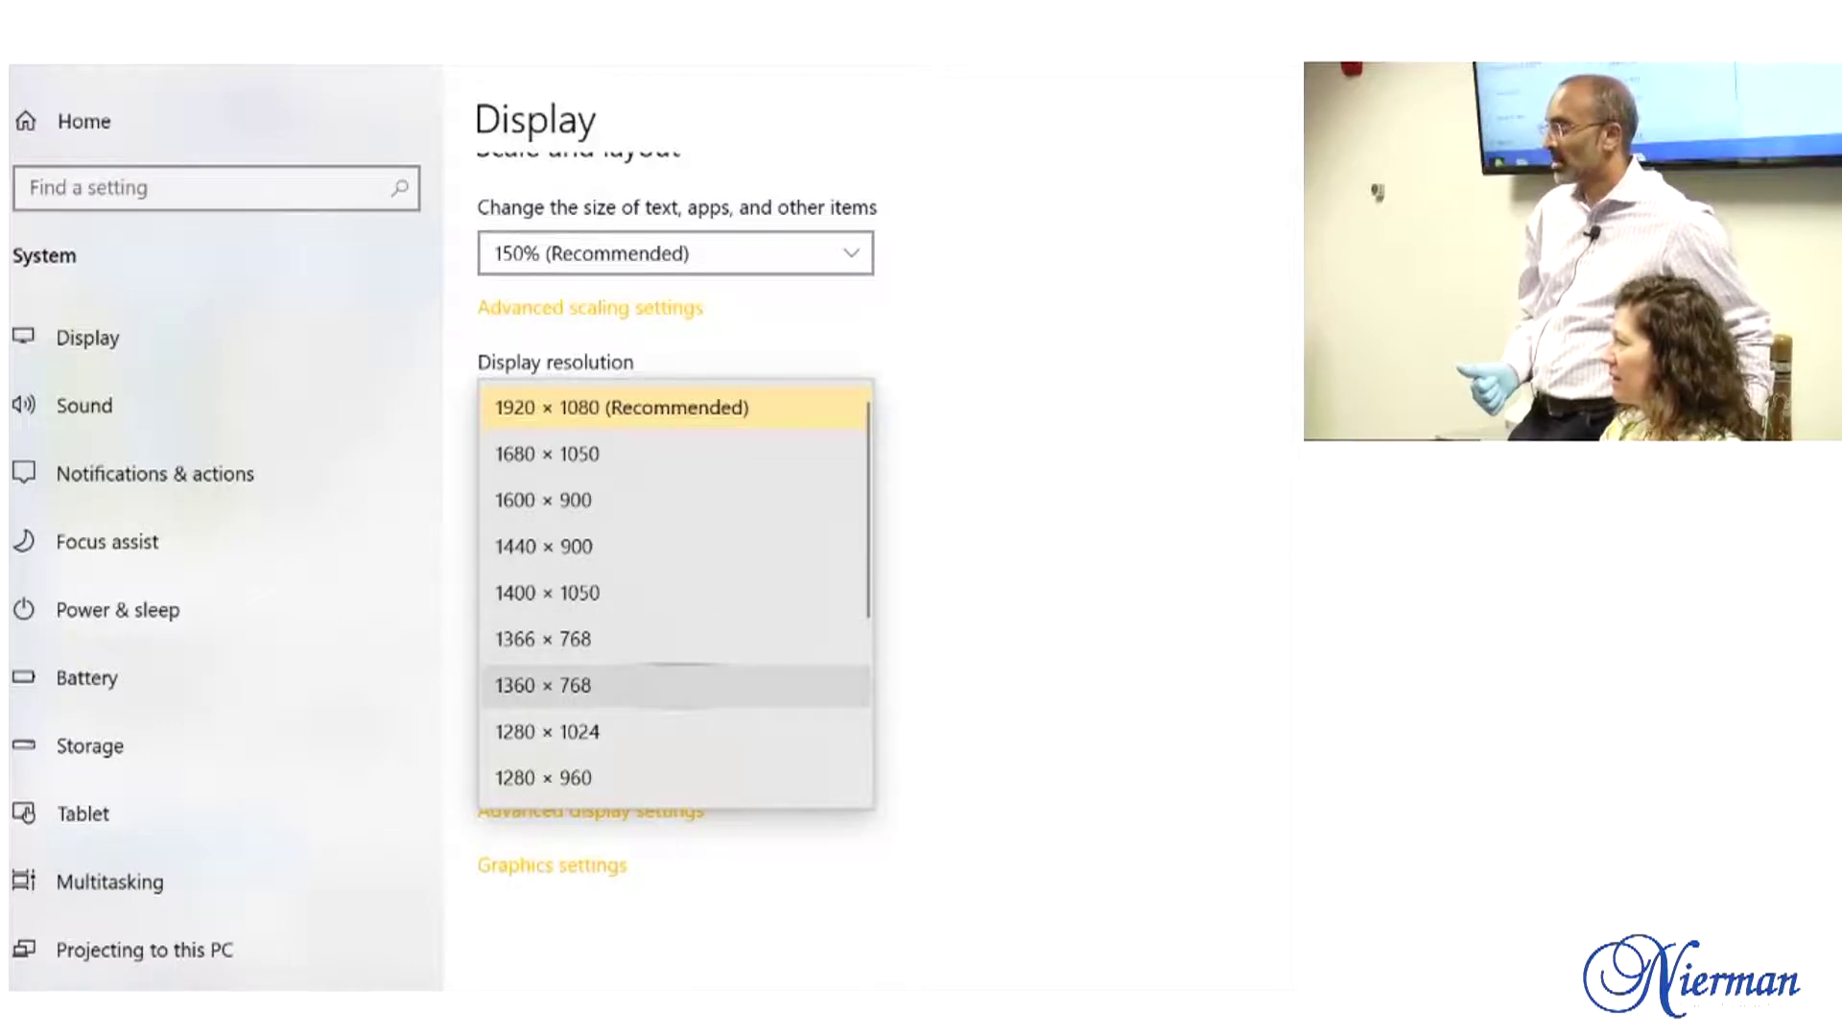
left_click(543, 685)
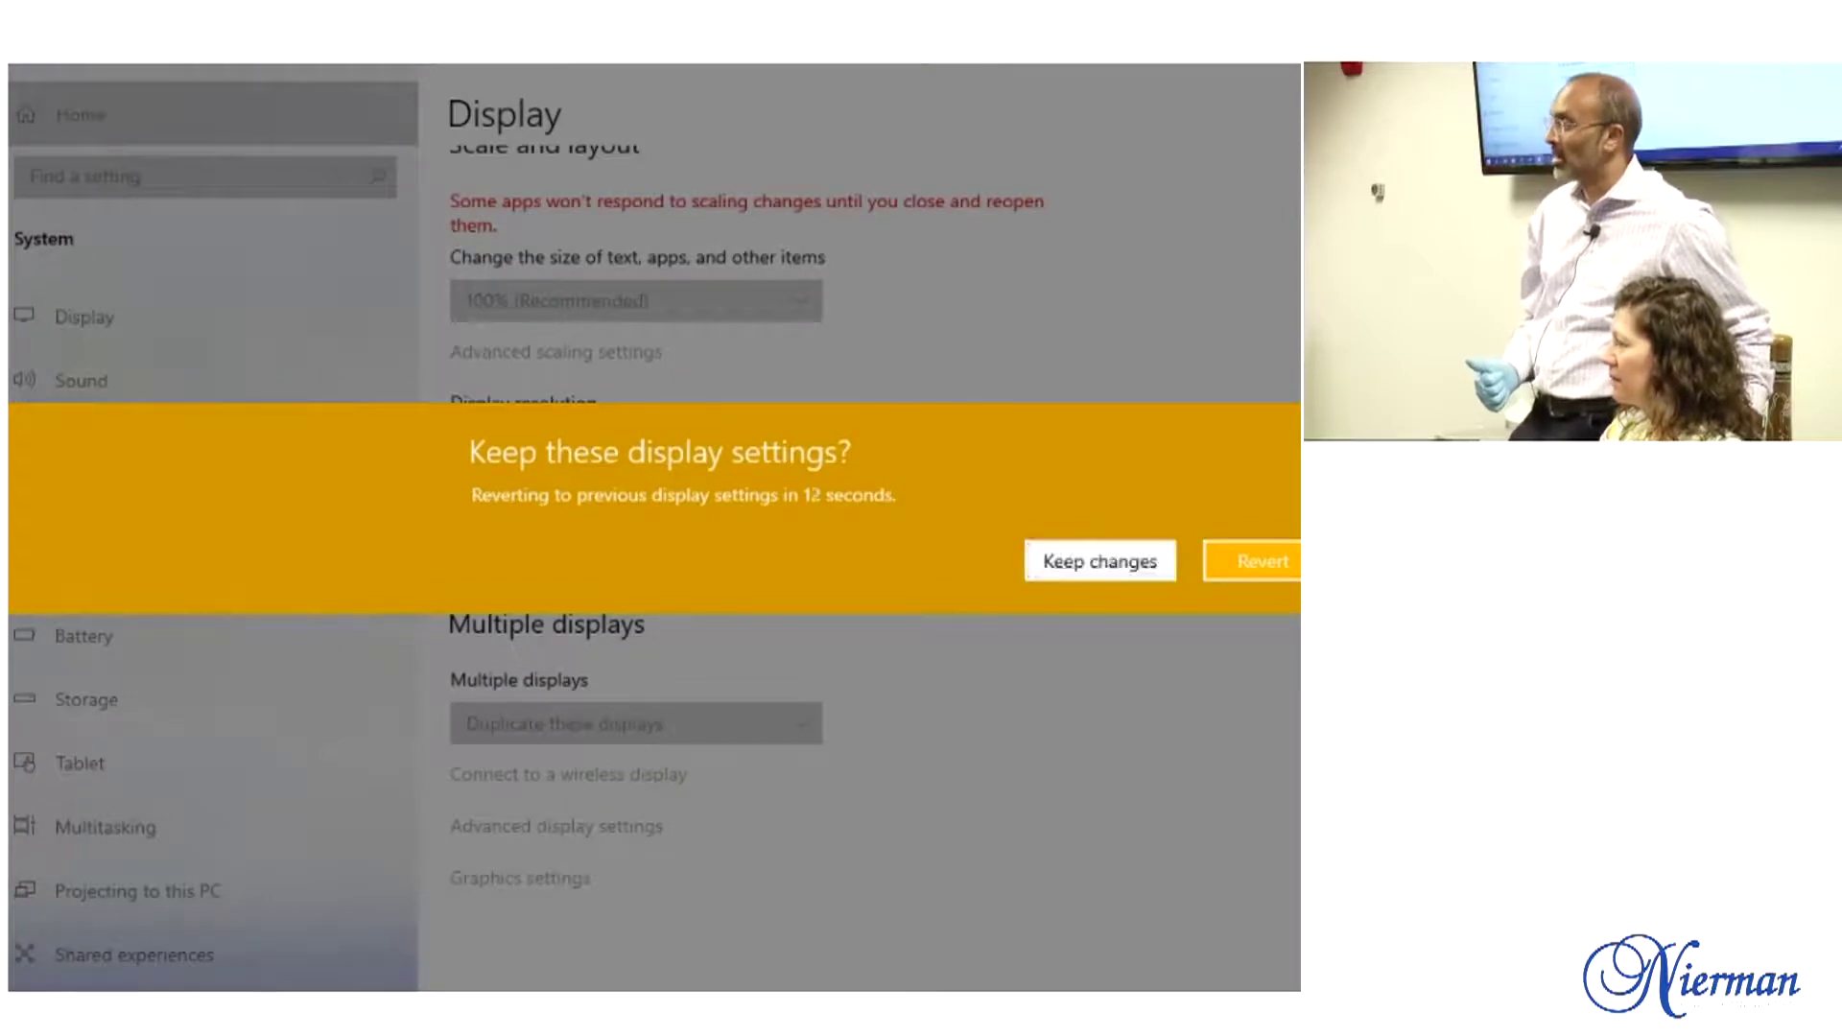
left_click(1100, 550)
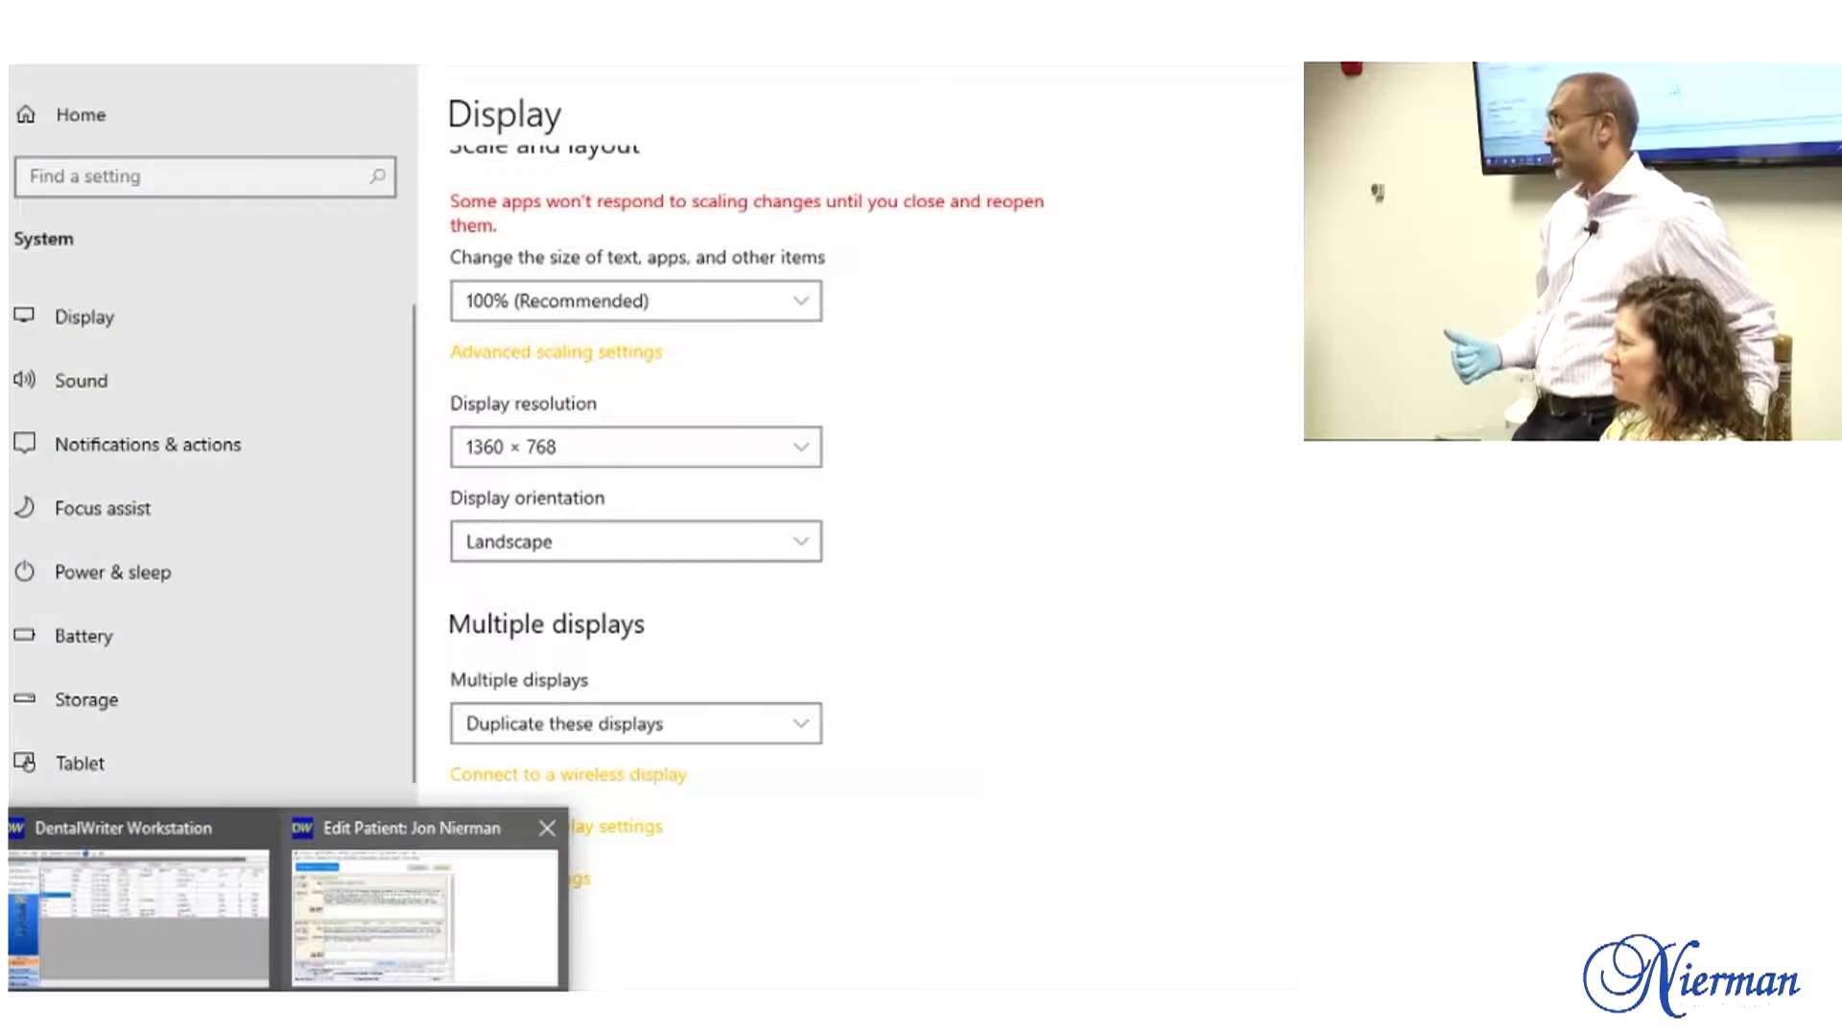
Step: Set the Windows display resolution to 1280 × 720 and keep the change
left_click(422, 912)
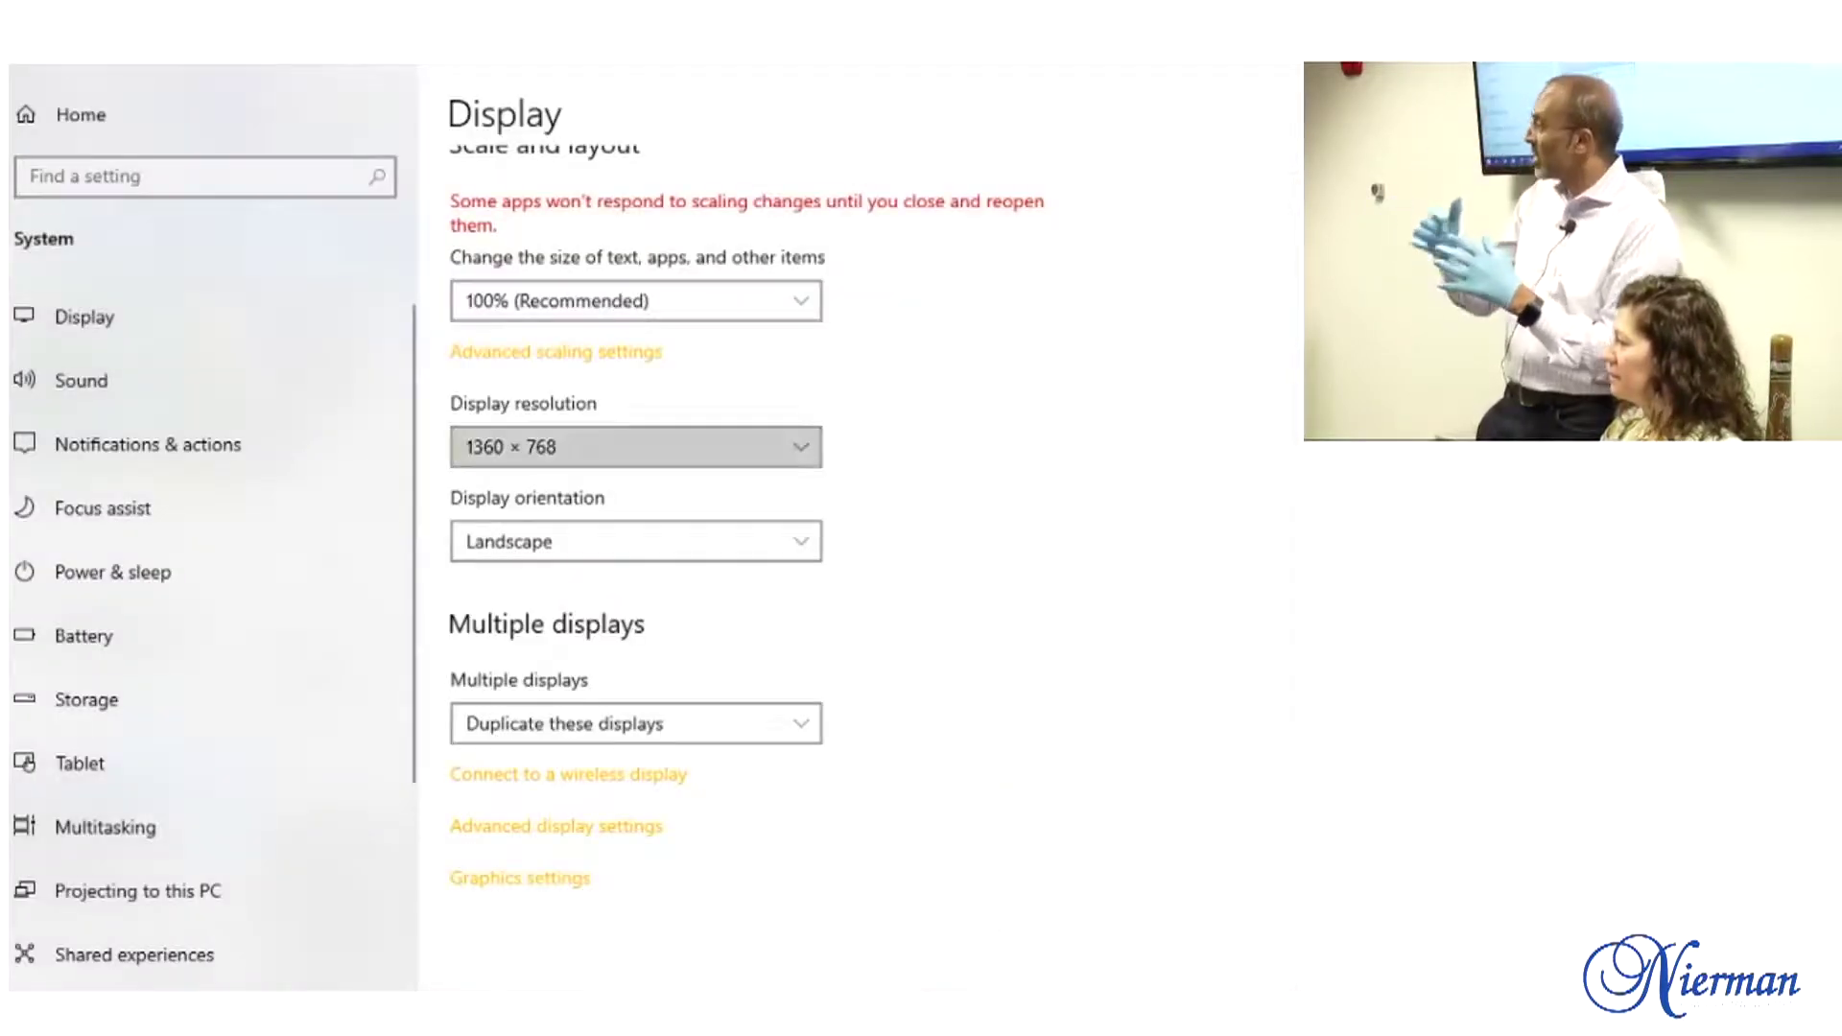
left_click(636, 447)
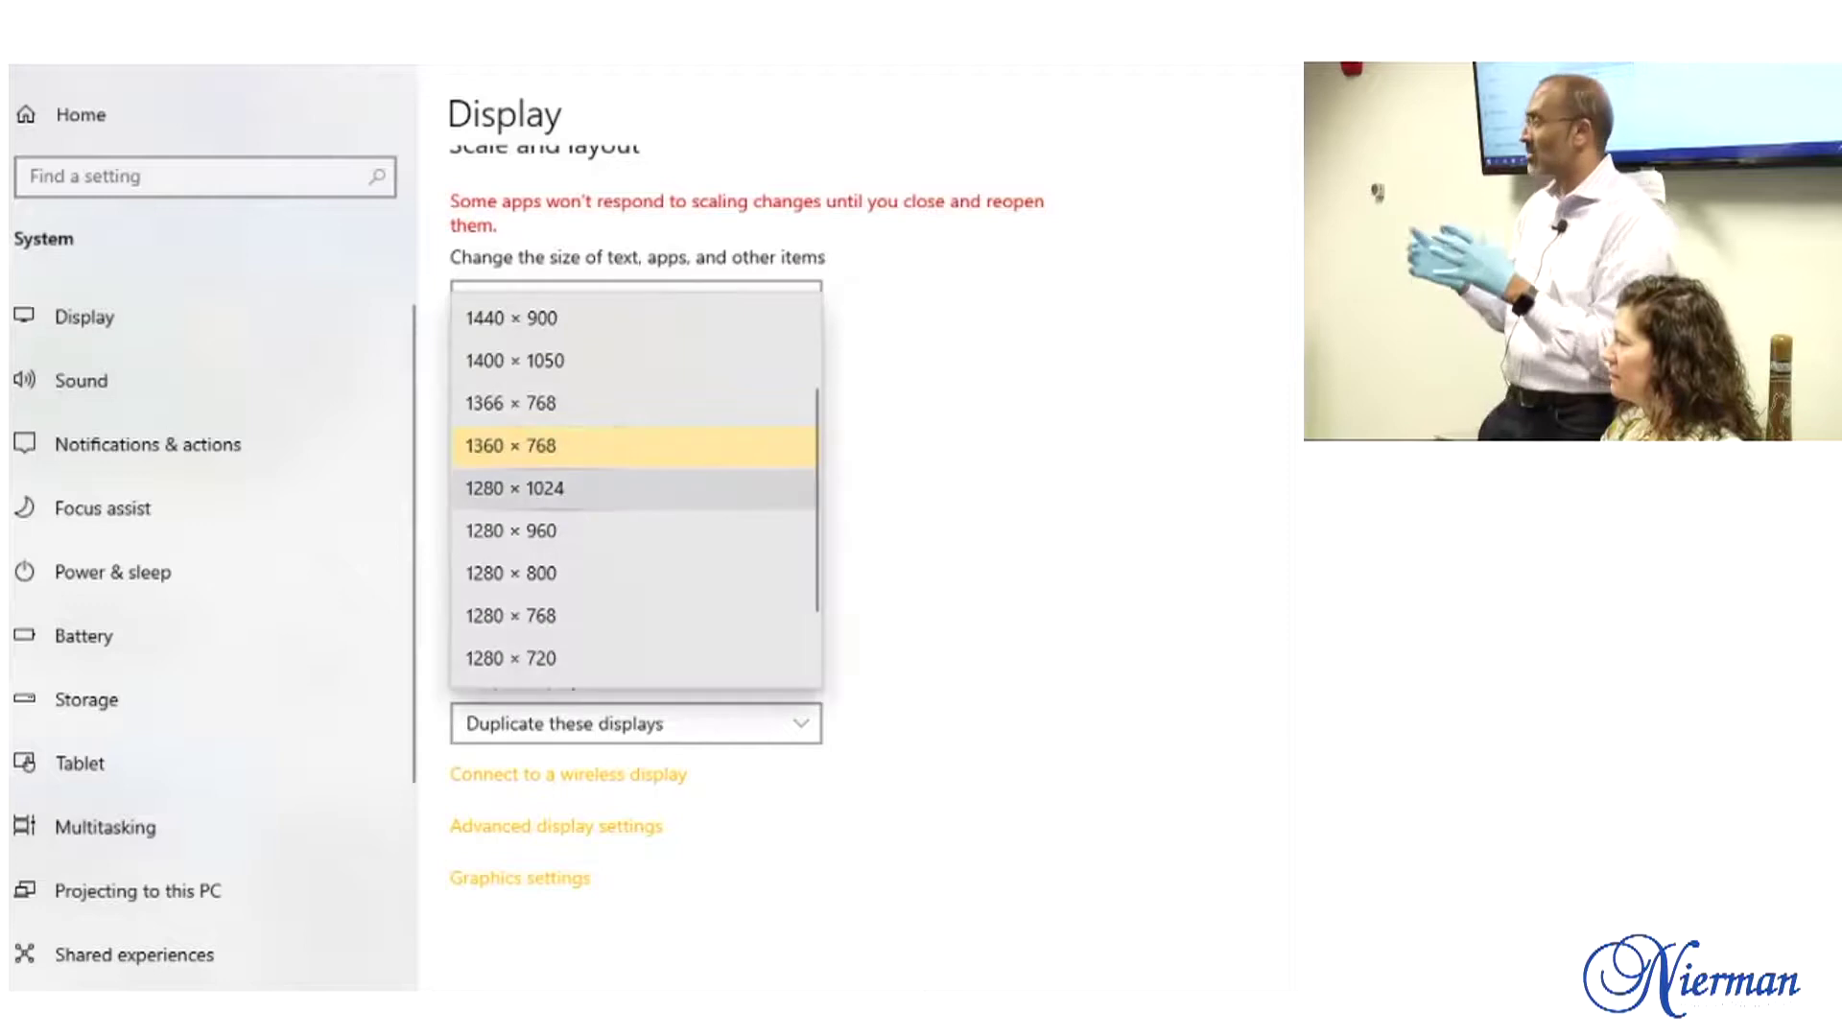
scroll(633, 531, "down", 1)
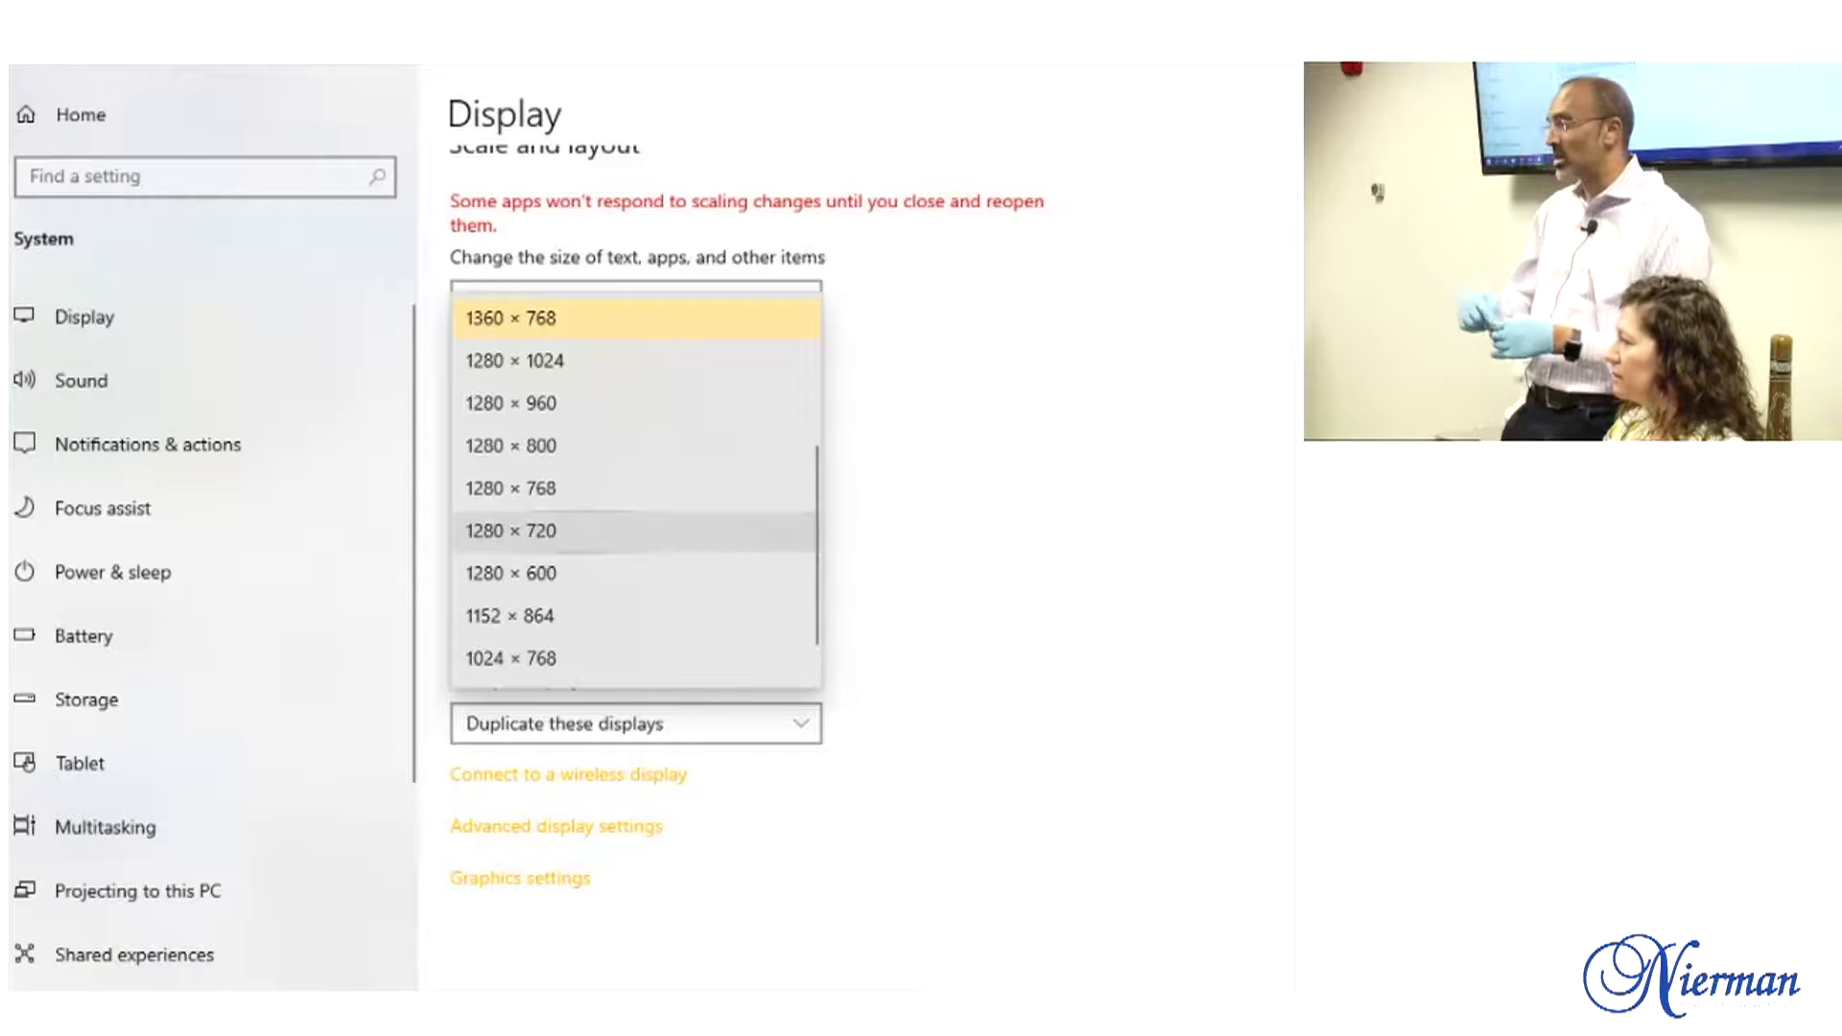
scroll(633, 530, "down", 1)
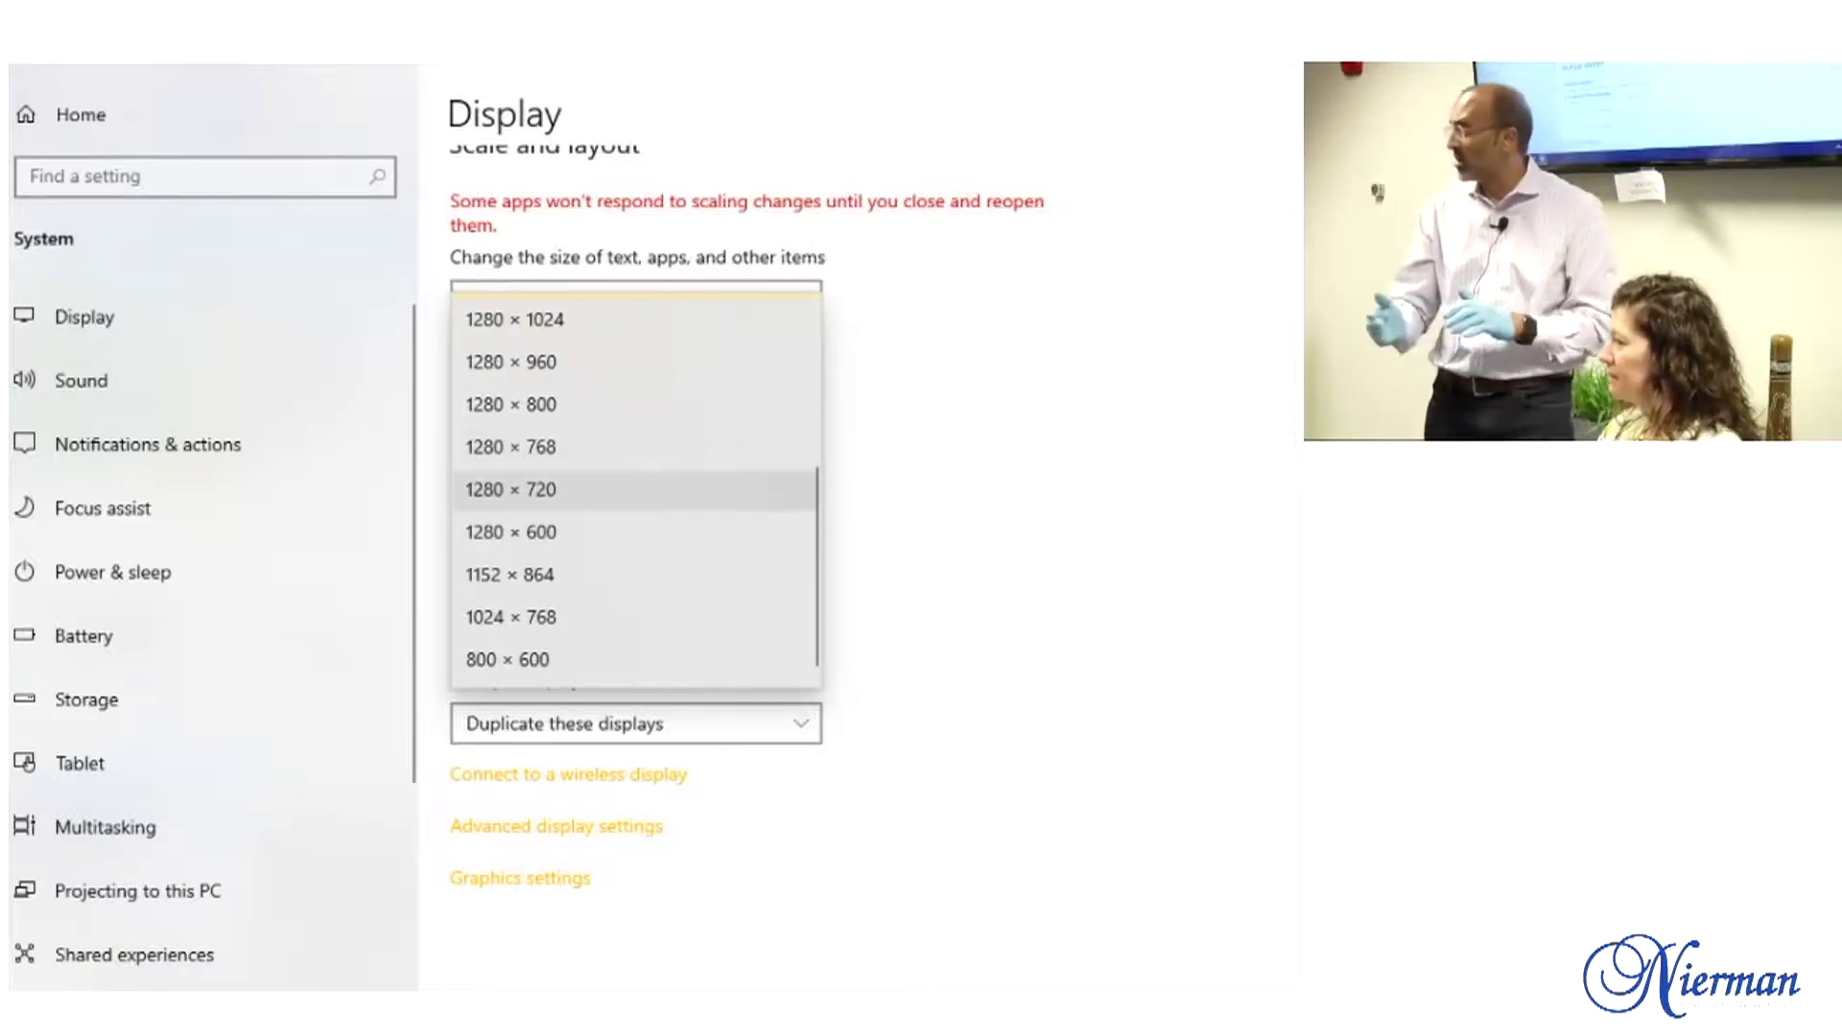
left_click(576, 489)
left_click(1113, 563)
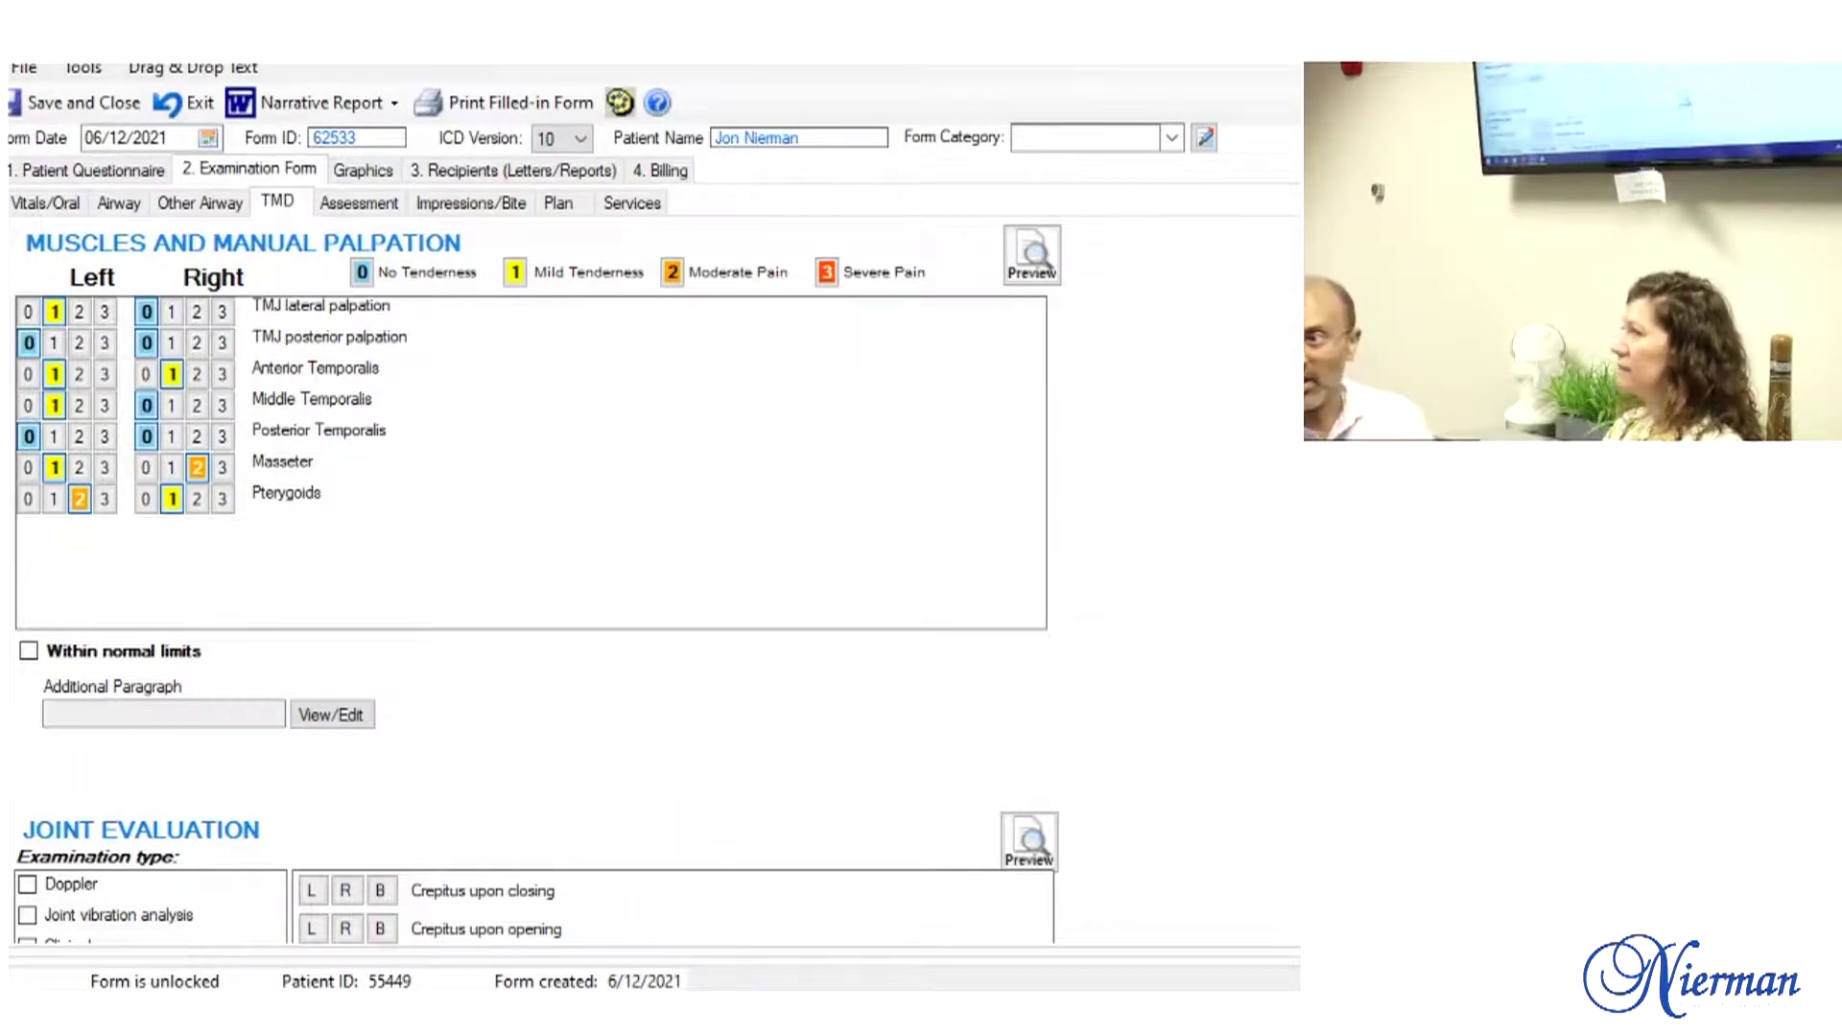
Step: Return to the TMD examination in DentalWriter and mark Palpation as the joint evaluation's examination type
scroll(538, 576, "down", 3)
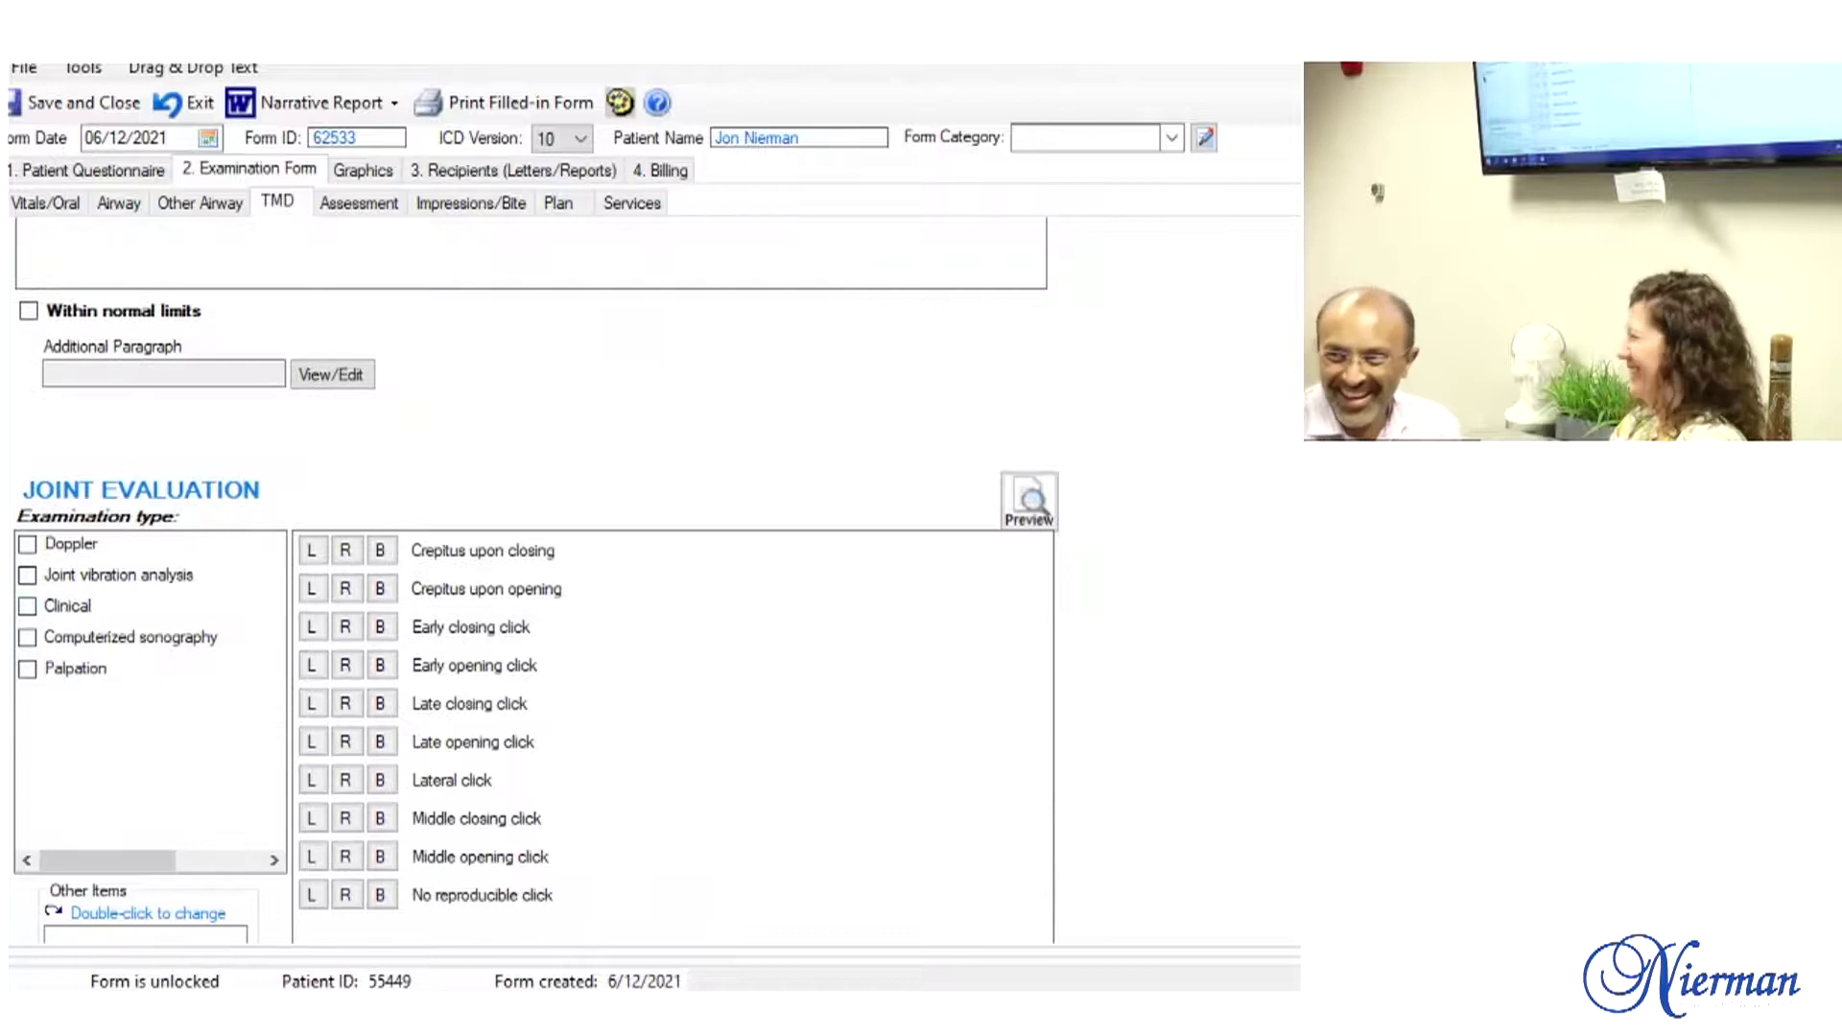
scroll(537, 576, "up", 1)
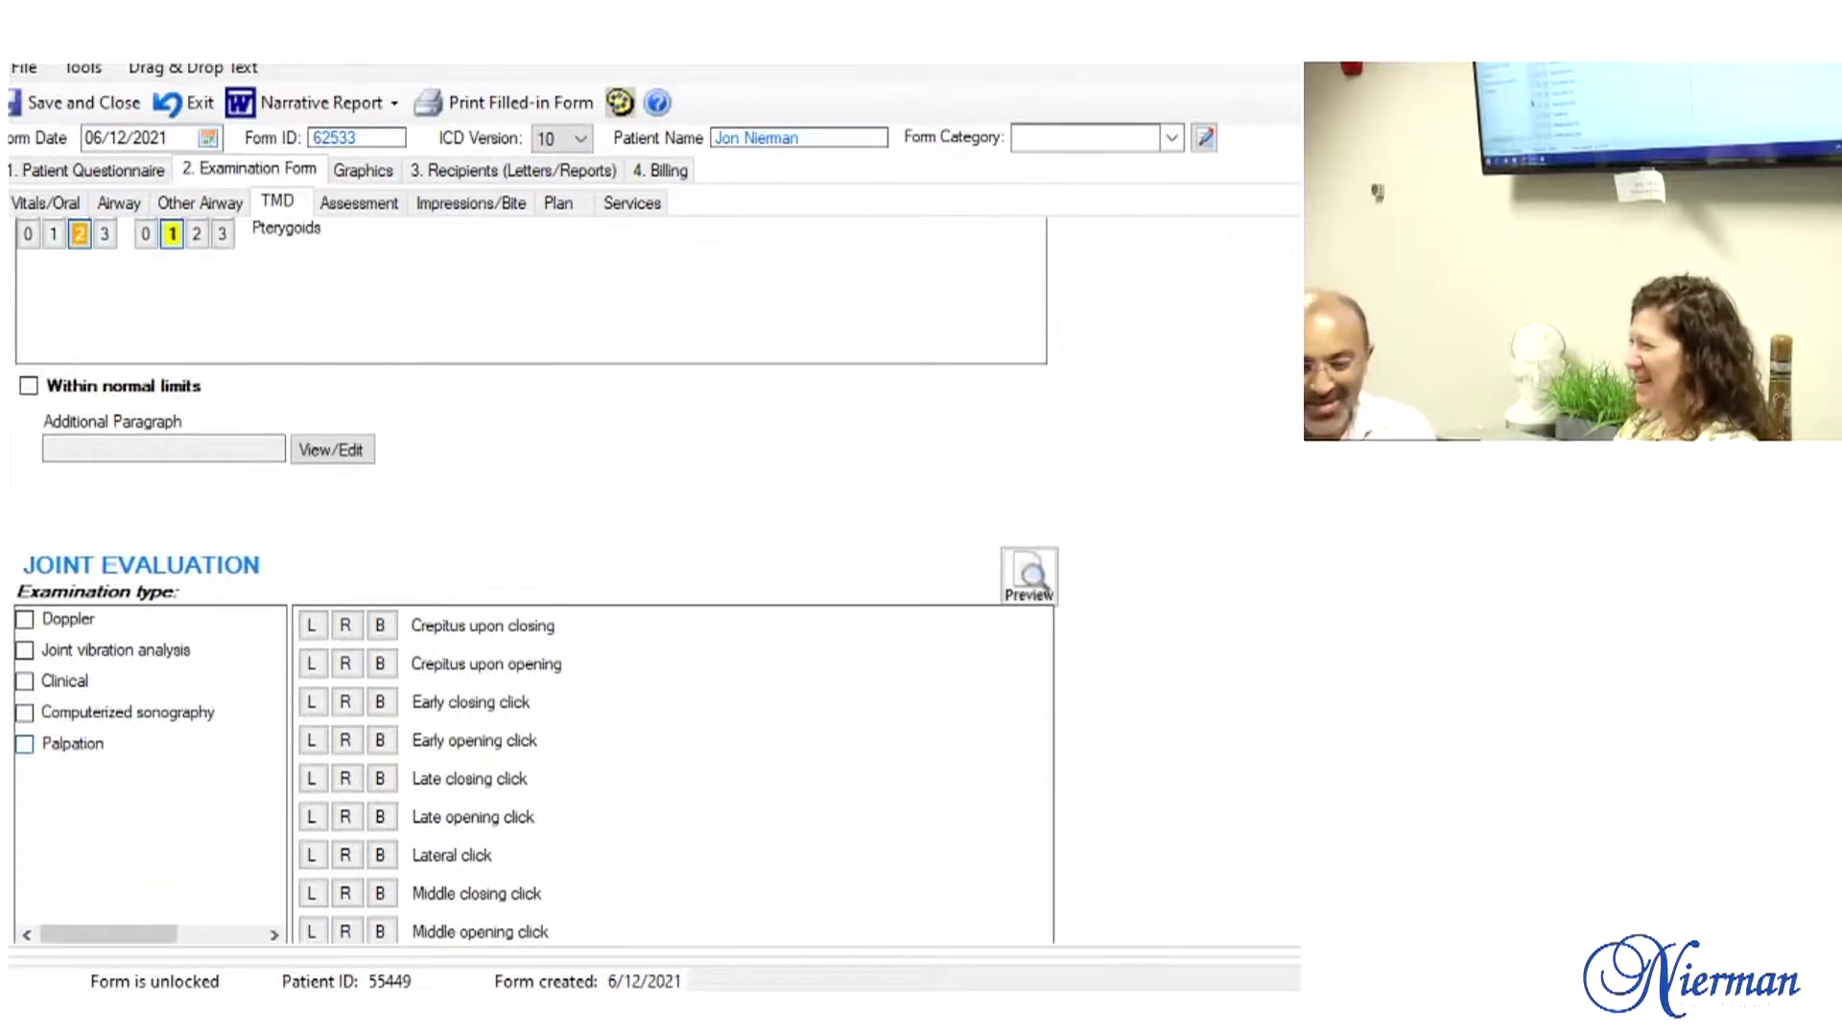
left_click(24, 744)
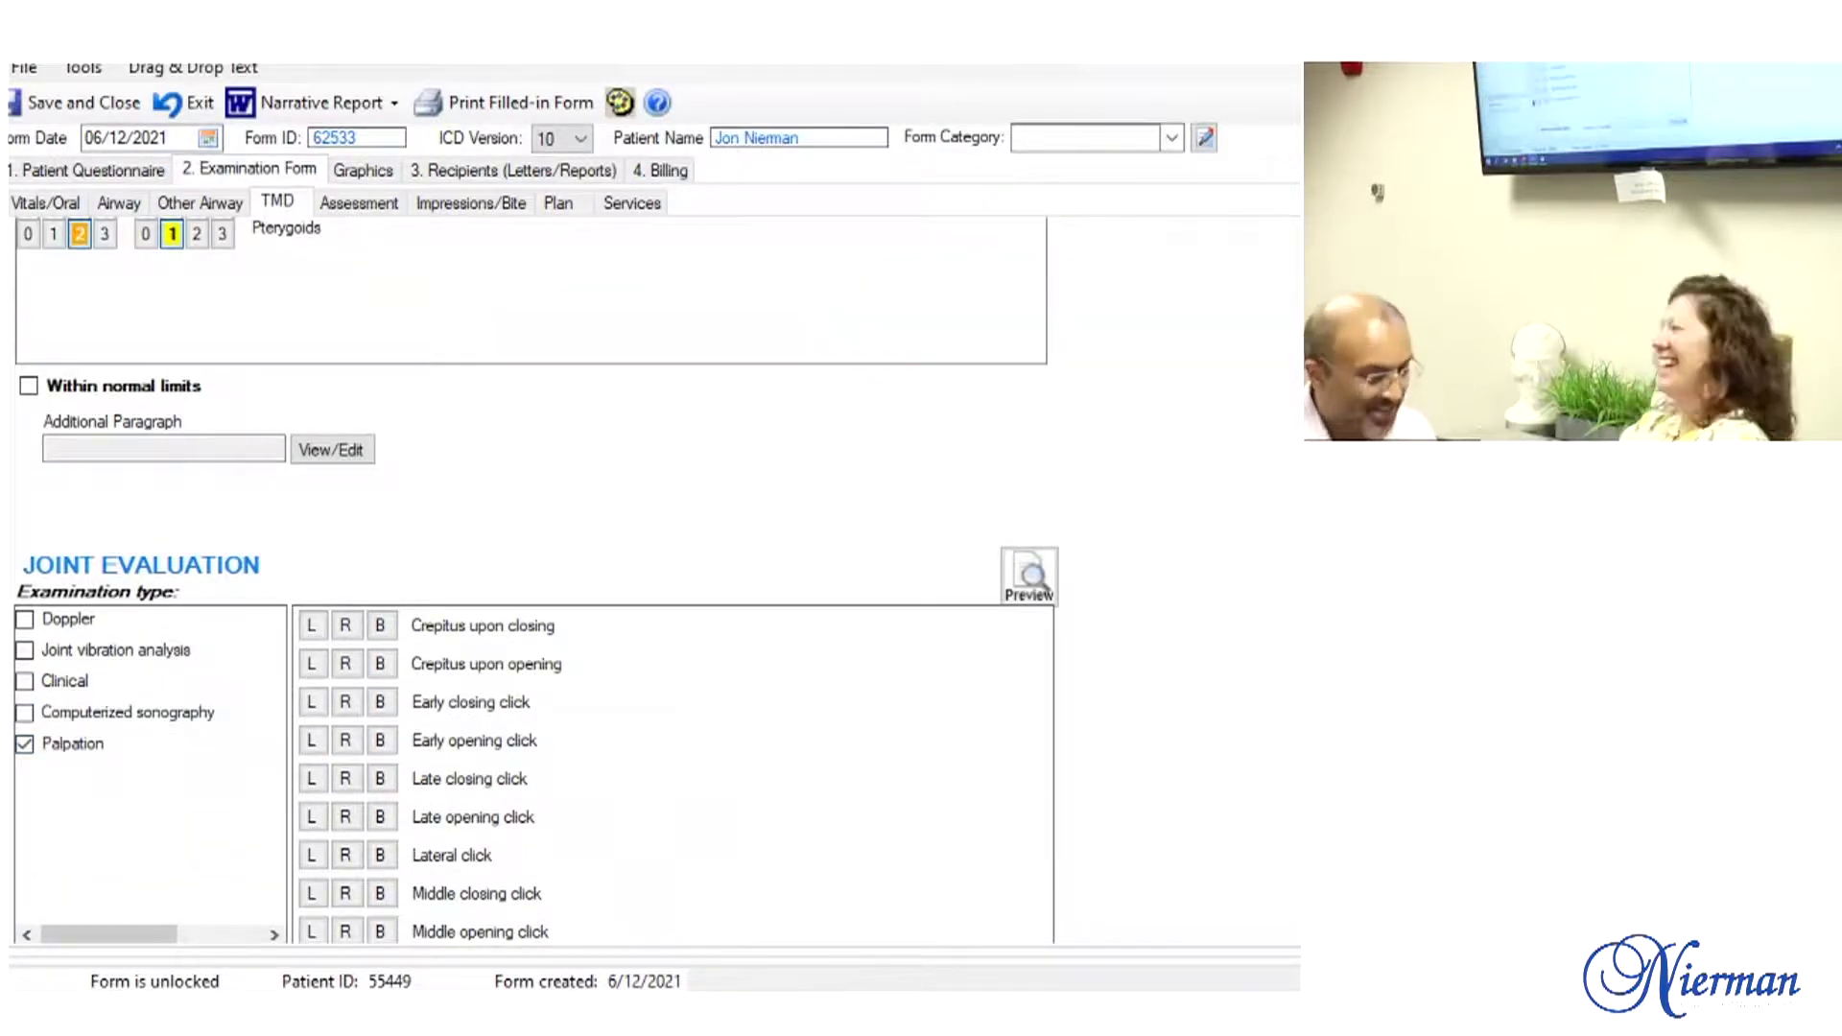
scroll(536, 602, "down", 2)
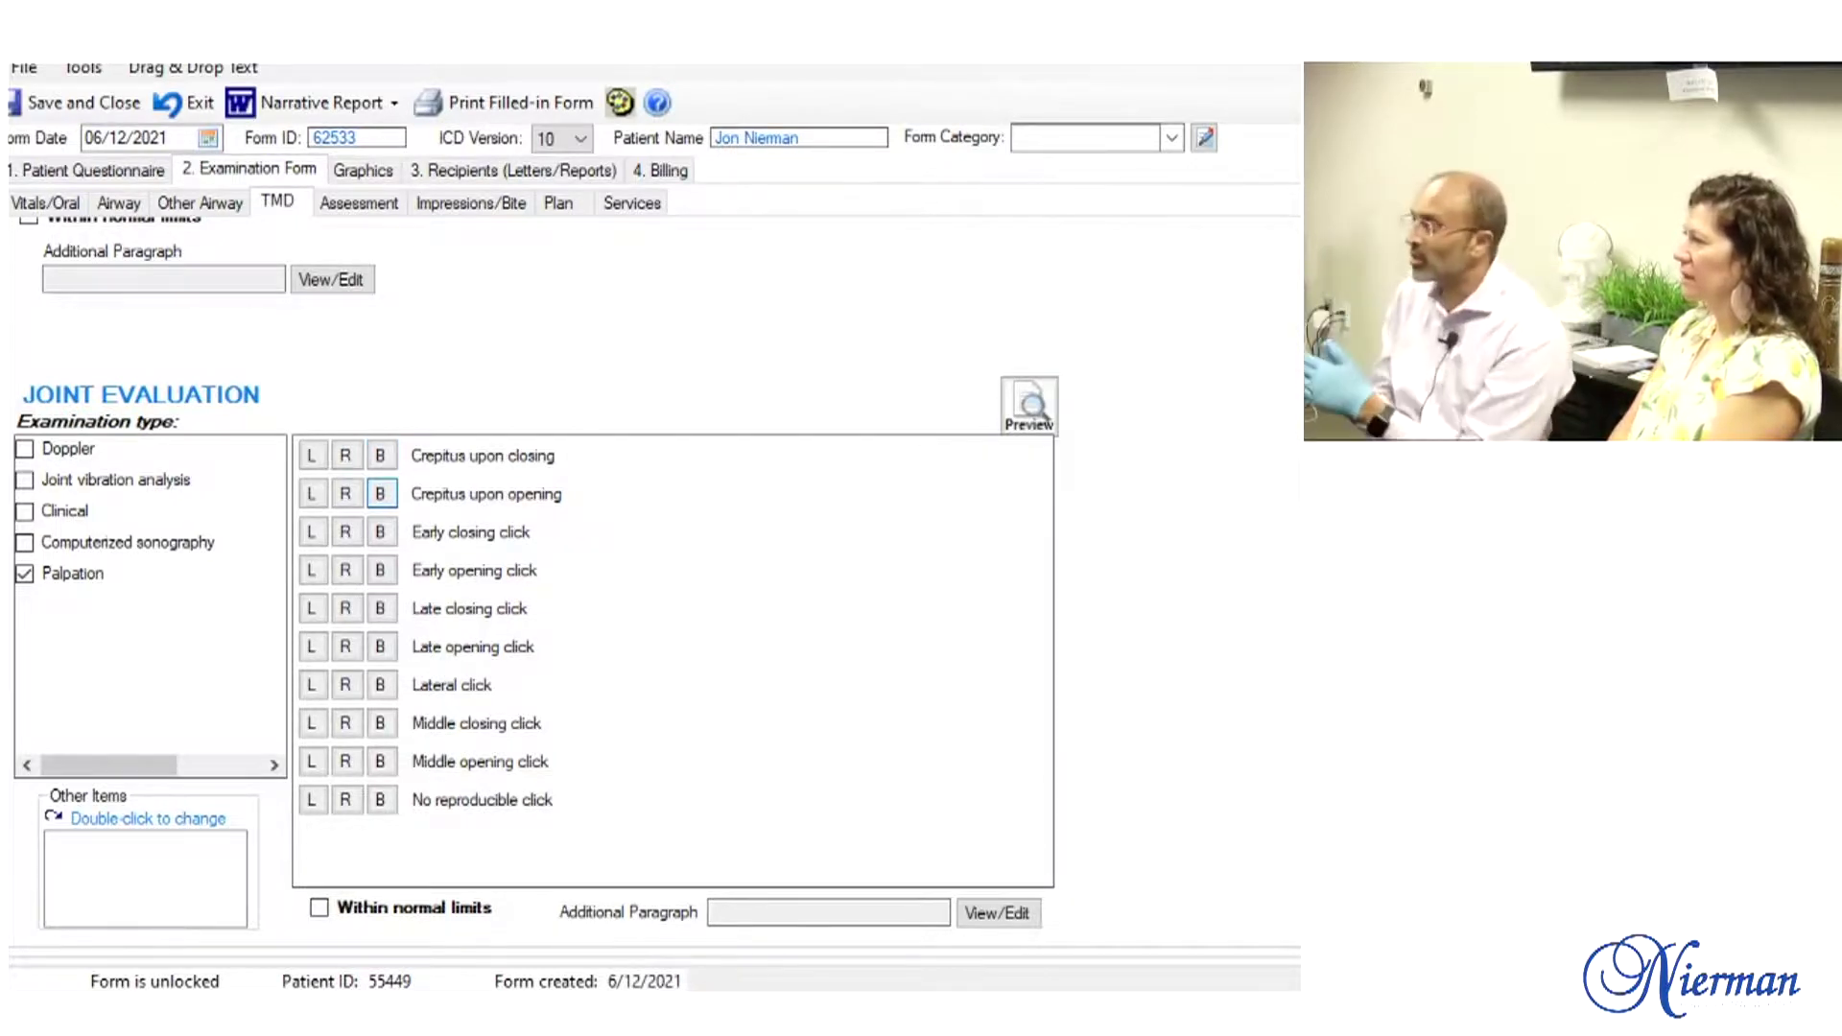
scroll(532, 575, "down", 2)
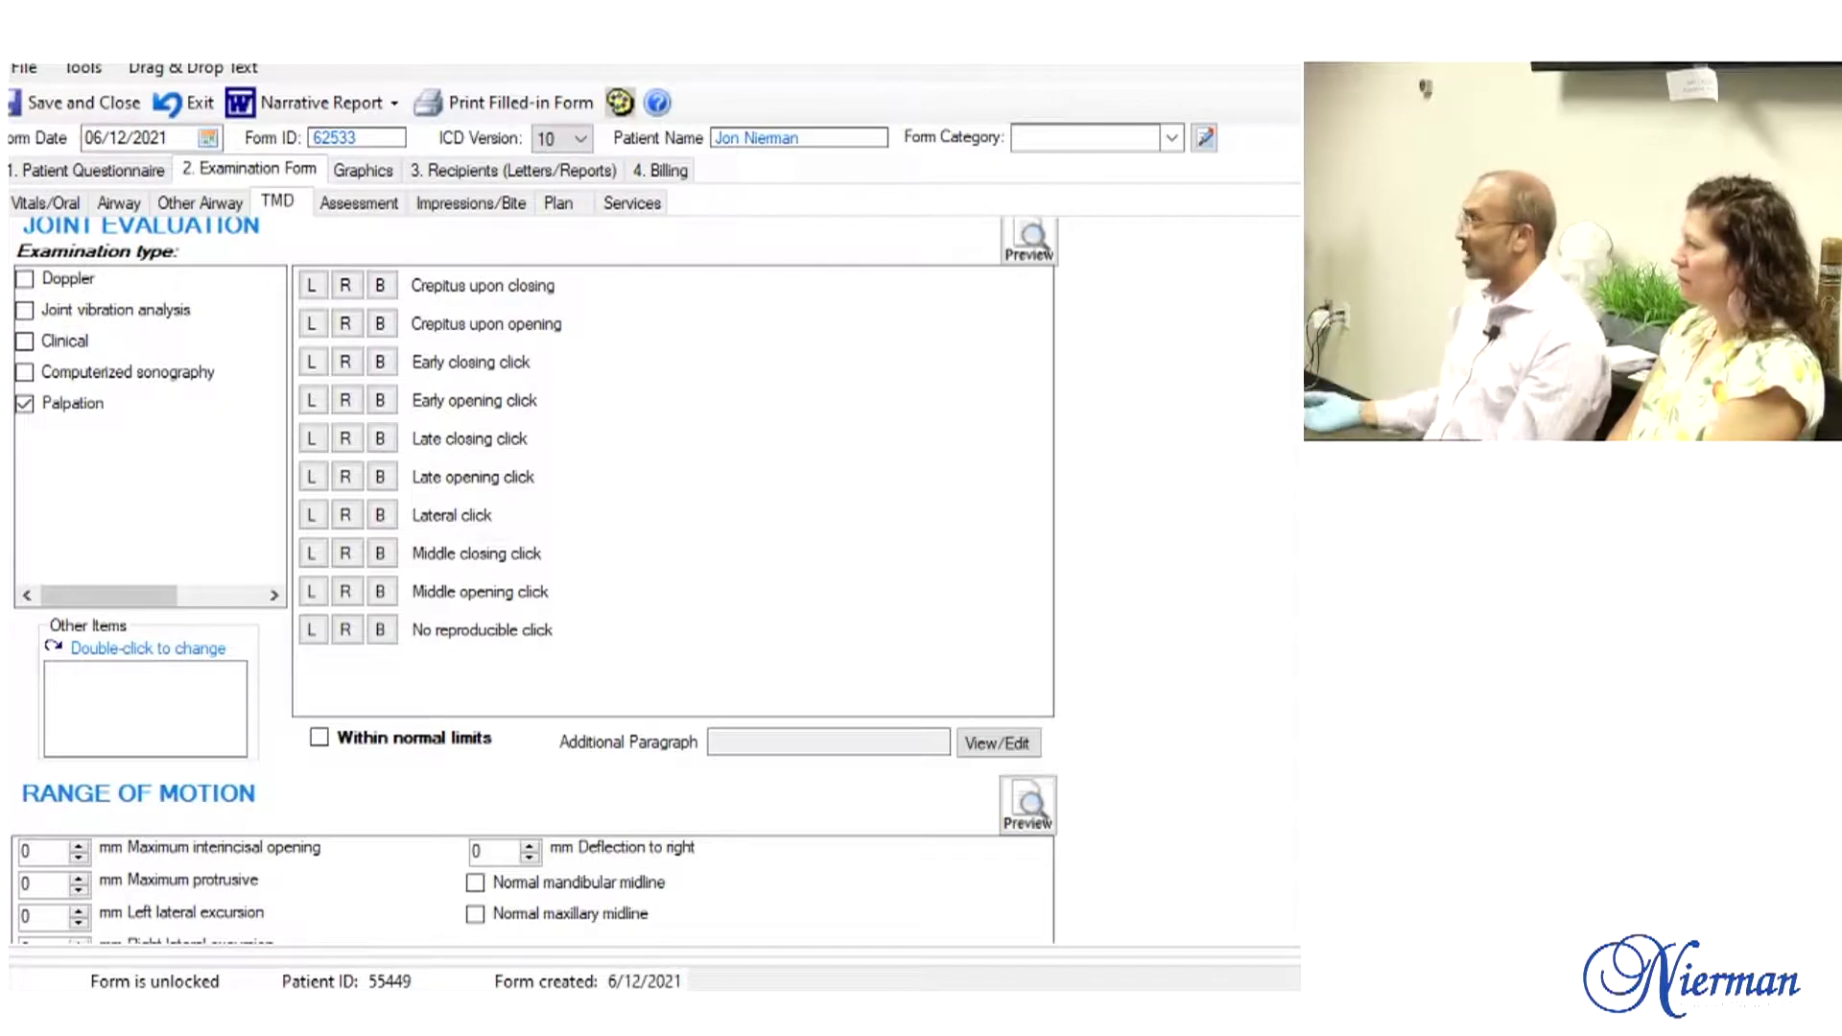
Step: Switch to the Windows display settings, set the resolution to 800 × 600 and keep the change
key("alt+Tab")
left_click(676, 503)
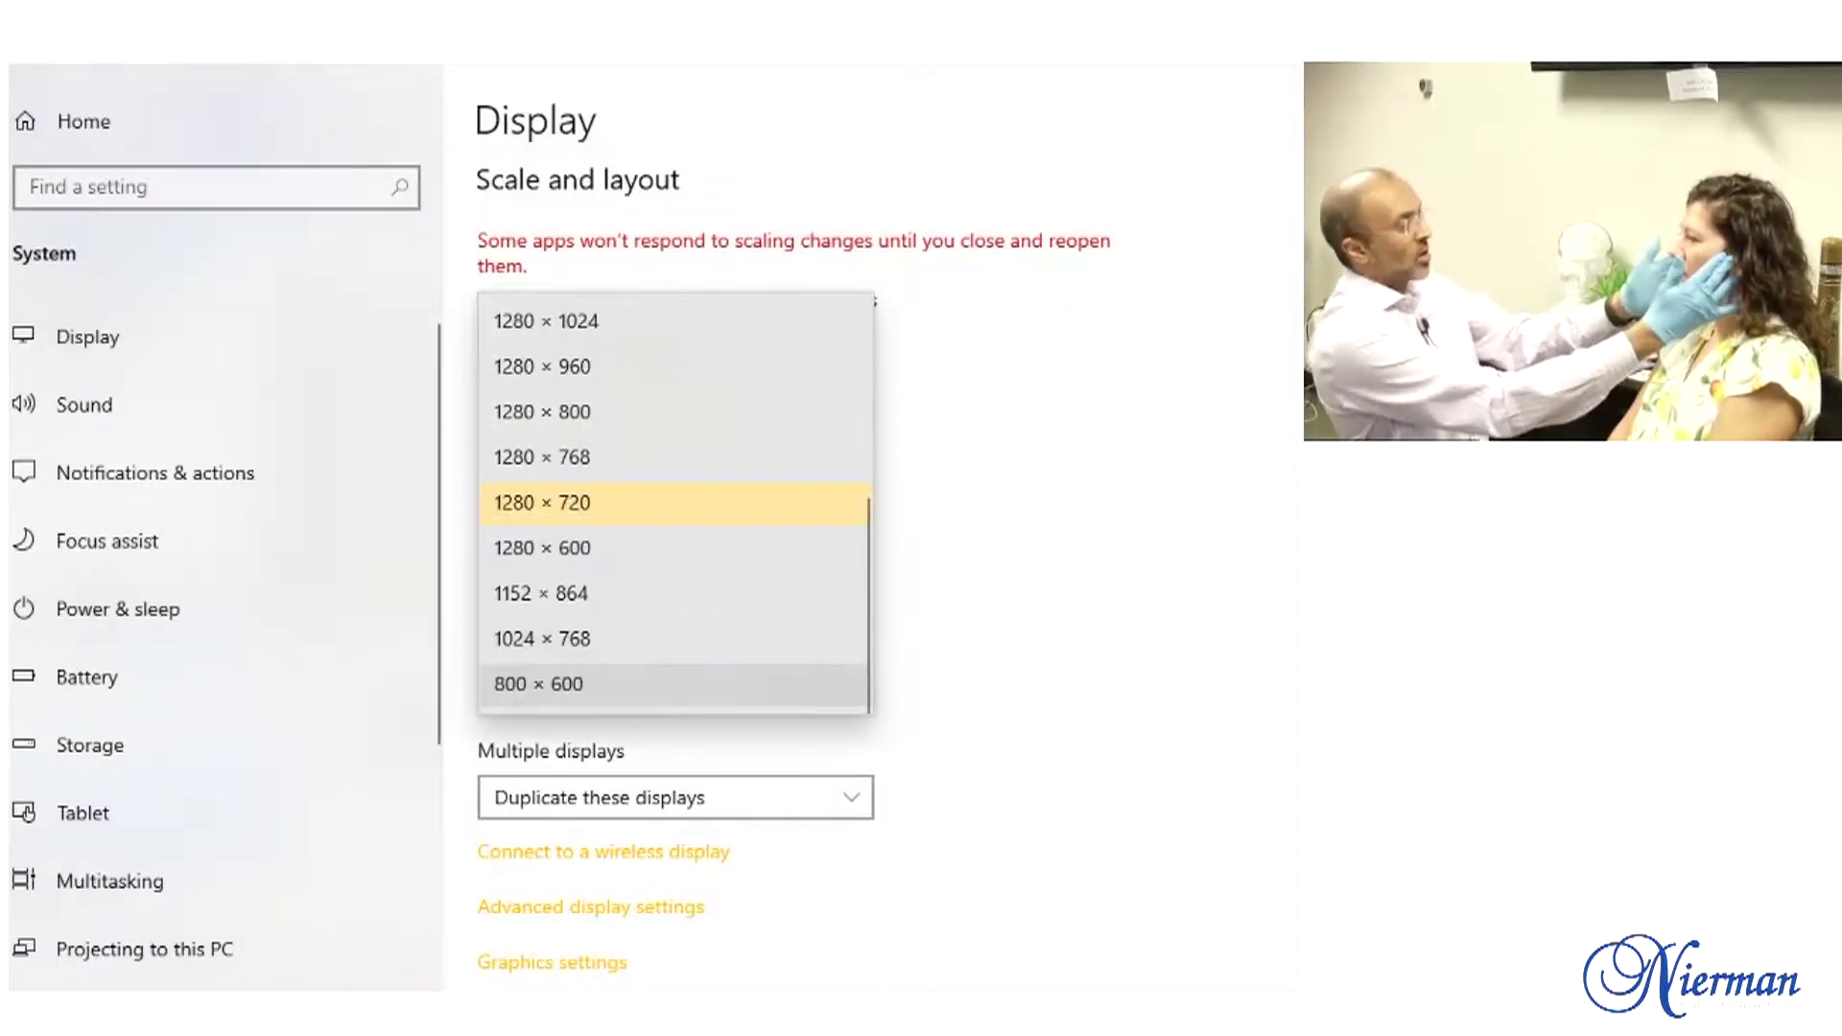
left_click(538, 683)
left_click(1160, 568)
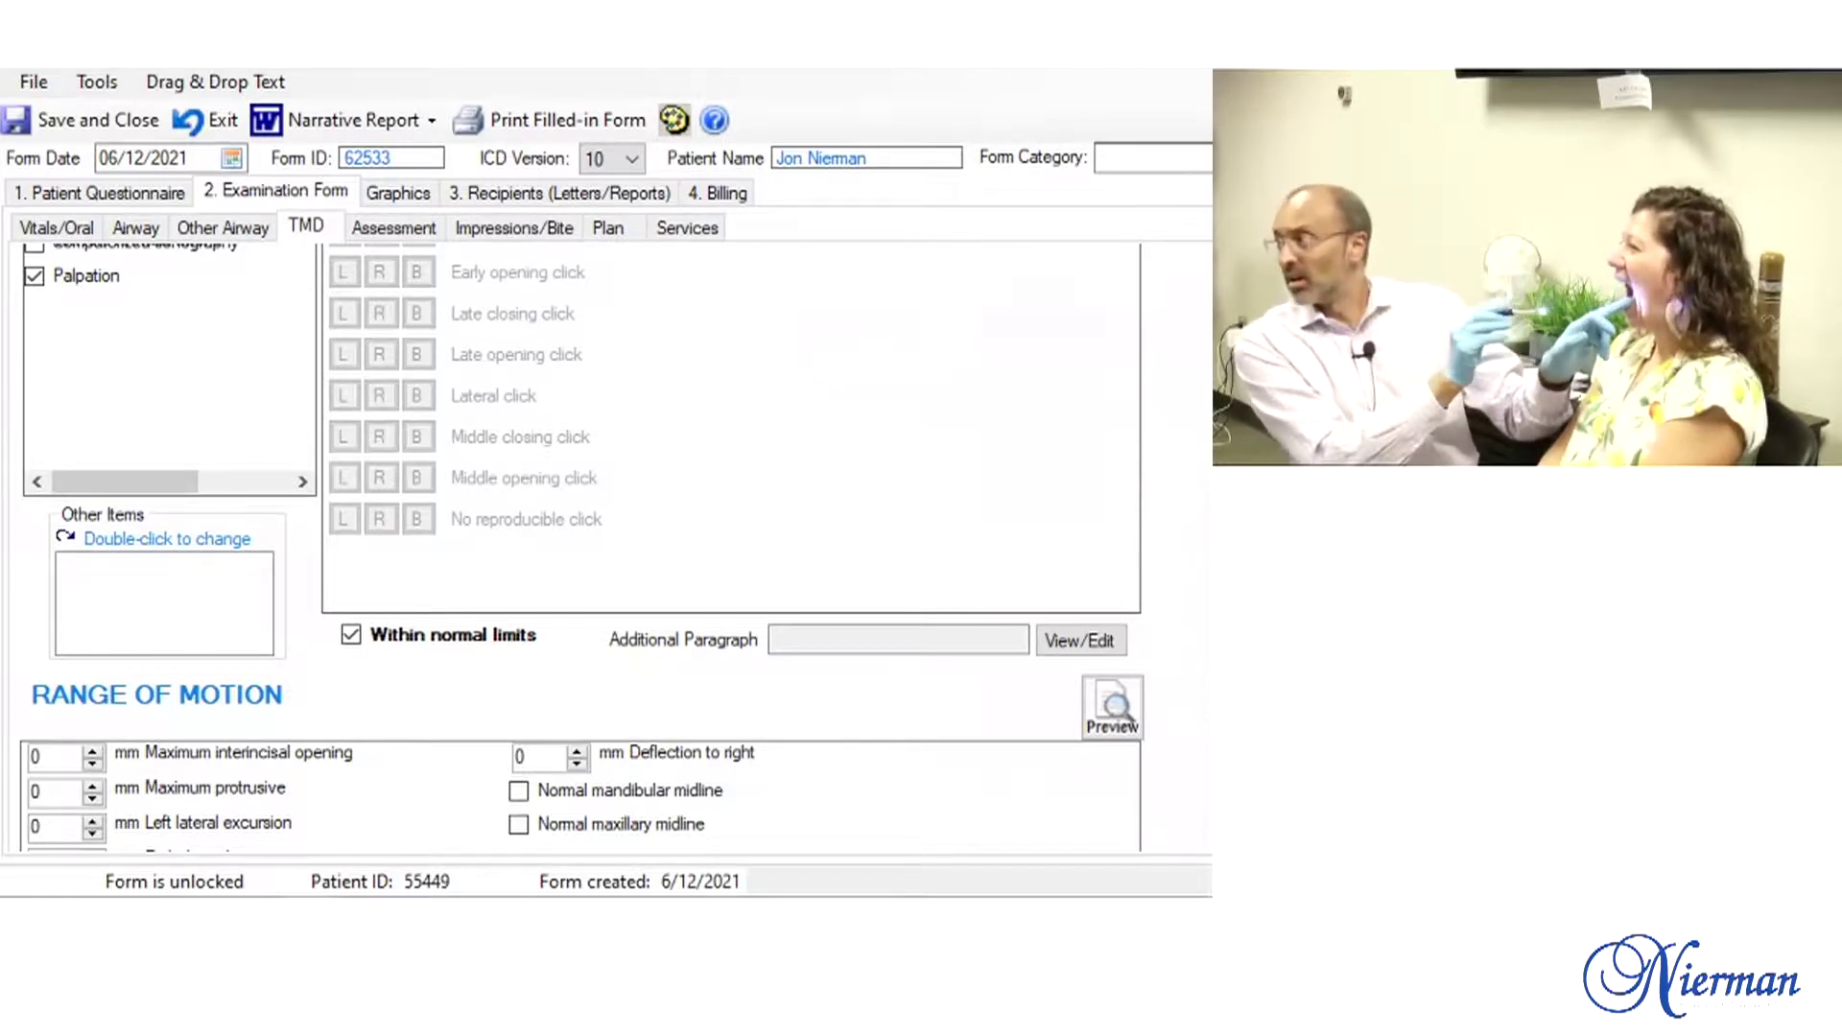
Step: In the airway evaluation, mark the tongue as scalloped and its level as III (High)
left_click(223, 228)
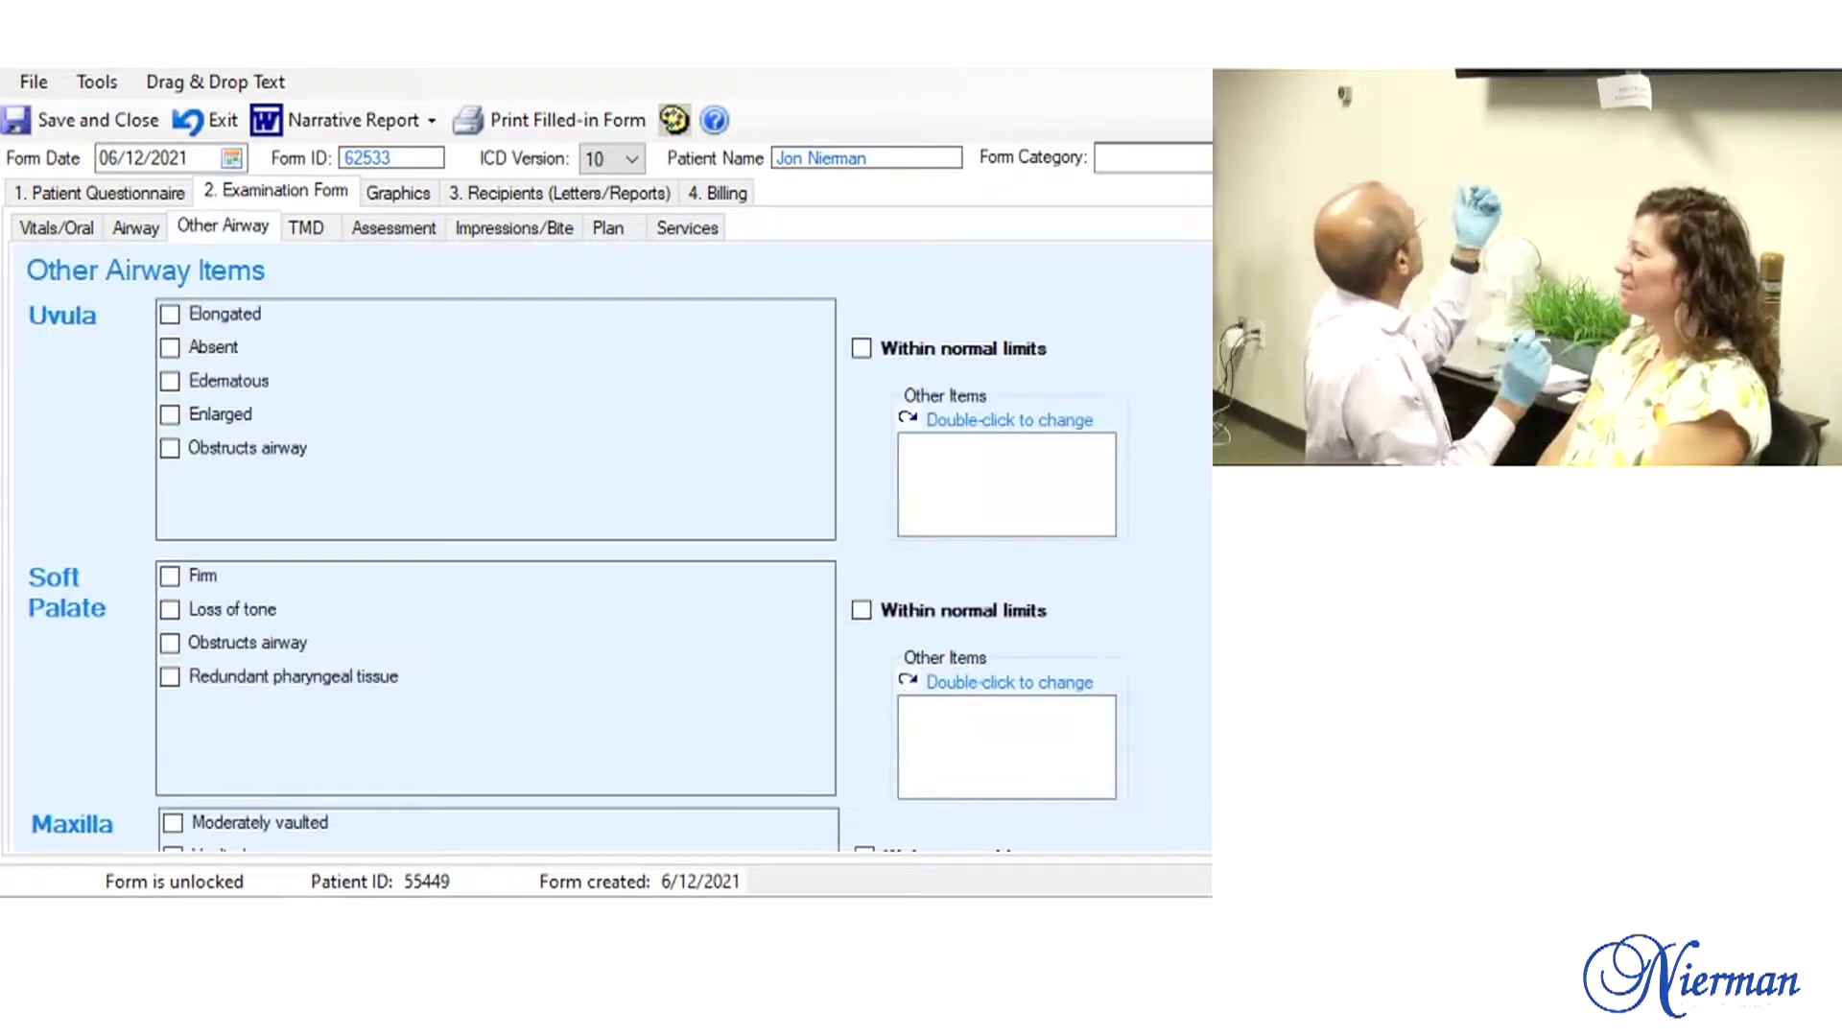
left_click(136, 228)
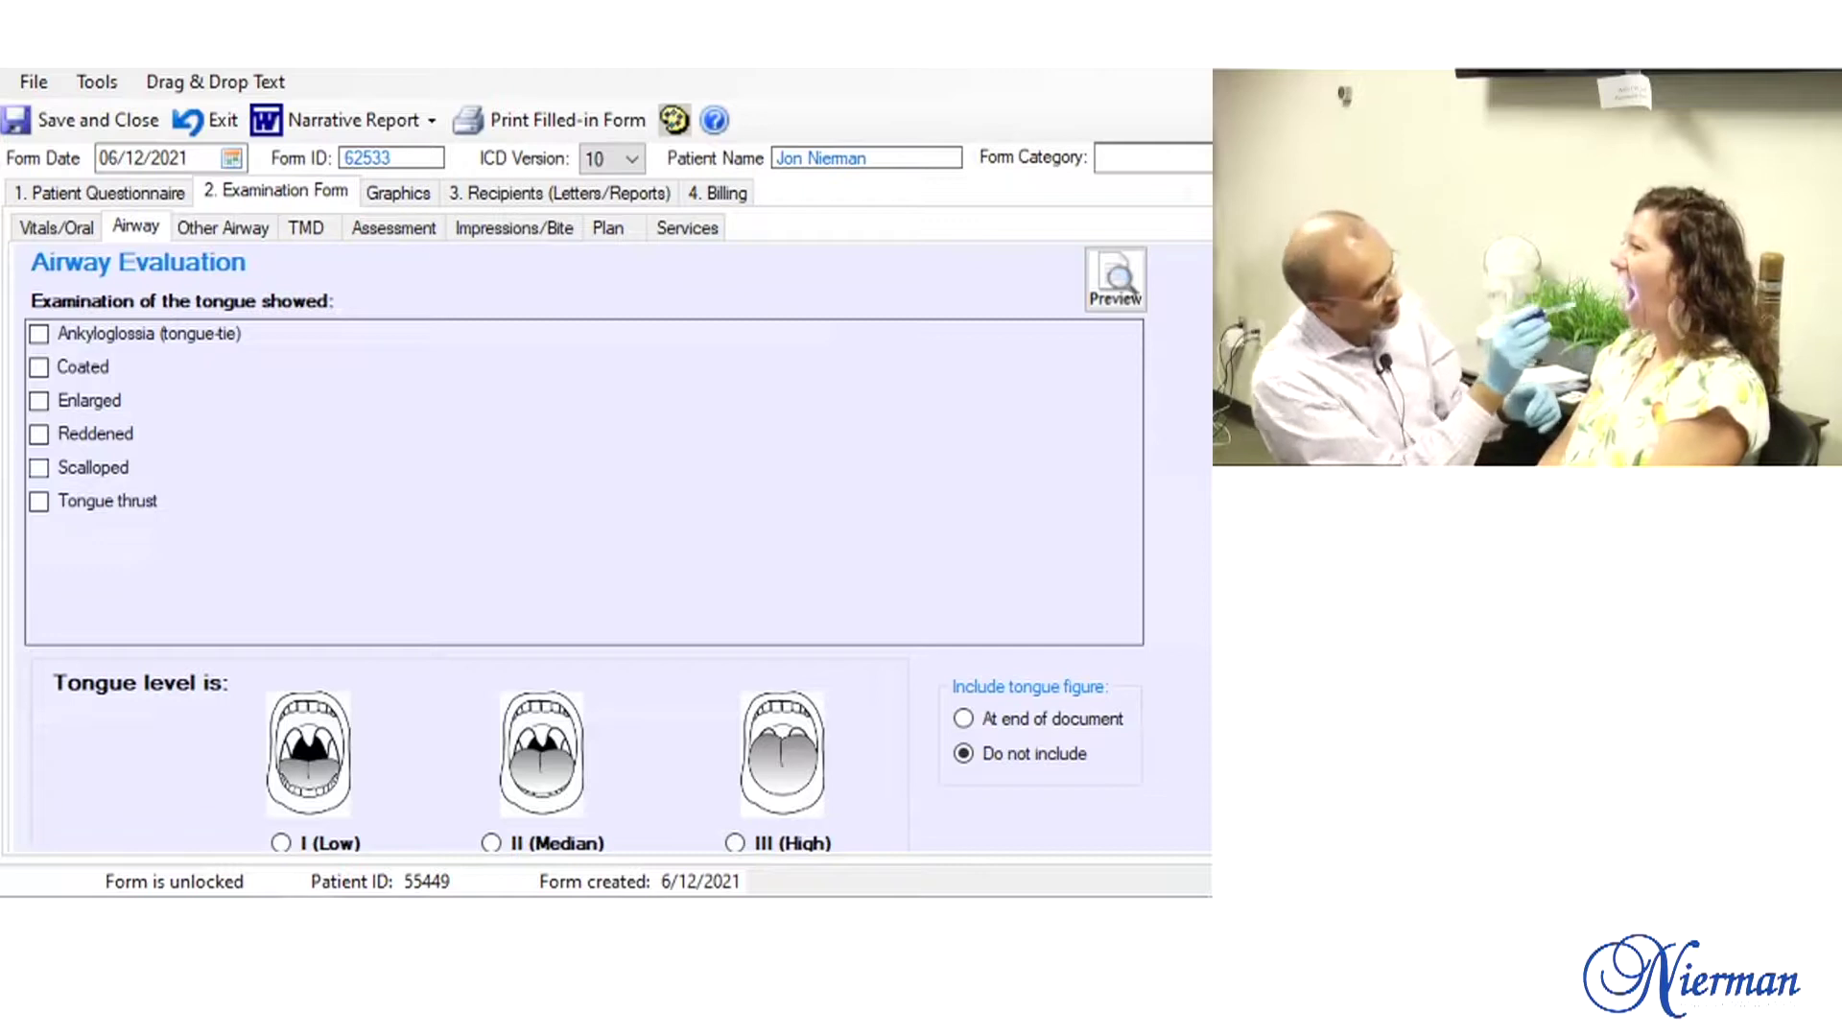
left_click(38, 467)
scroll(585, 547, "down", 2)
left_click(735, 660)
Step: Set the Mallampati classification to Class II in the airway evaluation
scroll(586, 547, "down", 4)
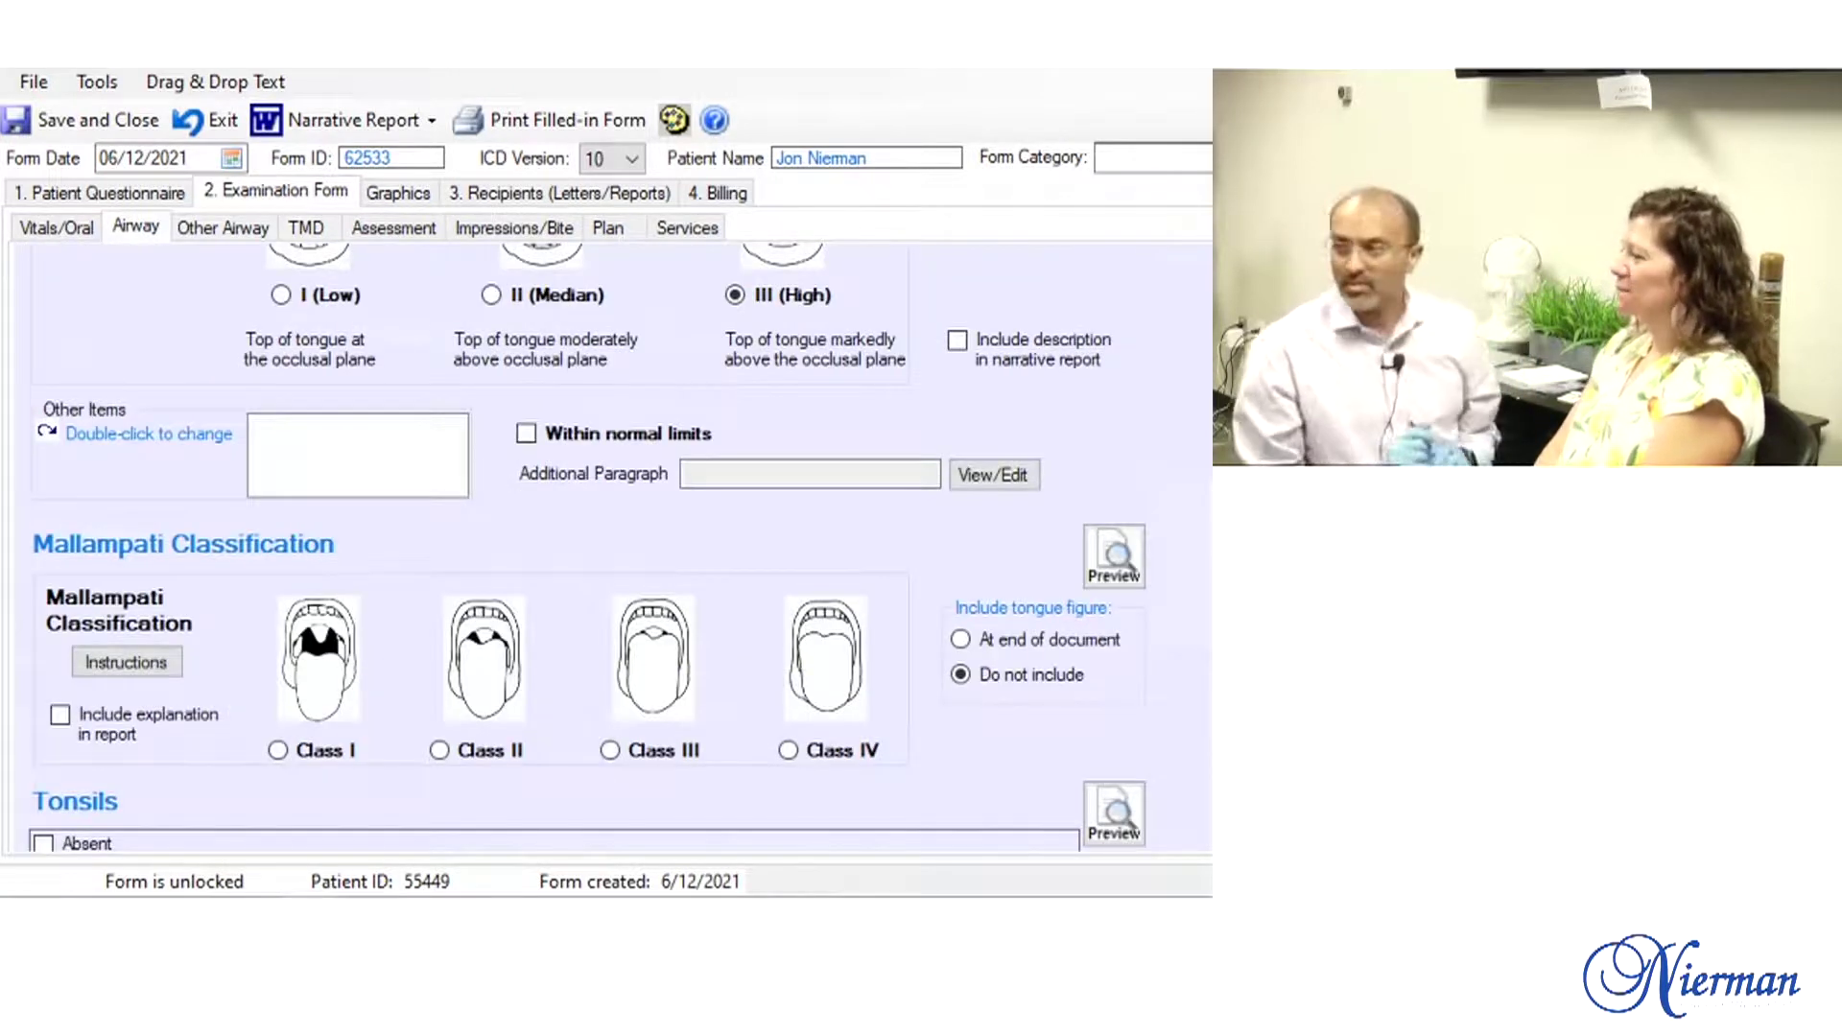
left_click(440, 750)
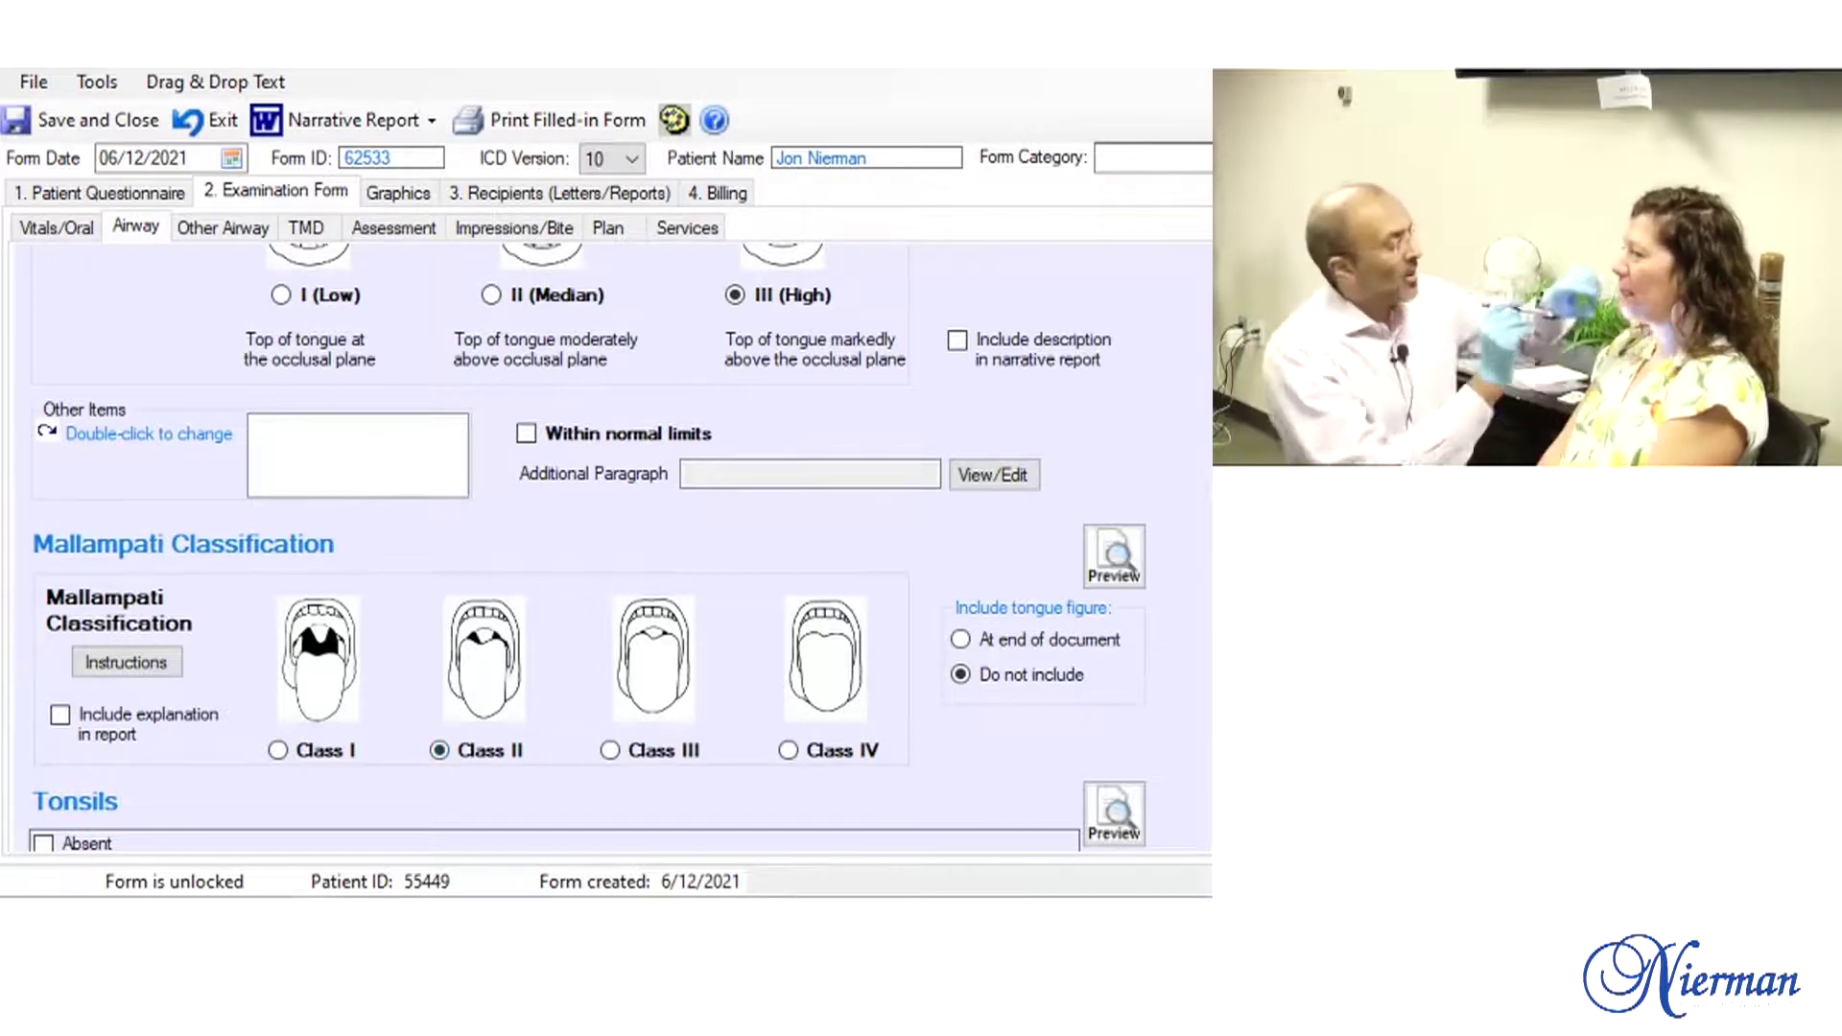
scroll(585, 547, "down", 2)
scroll(585, 547, "down", 2)
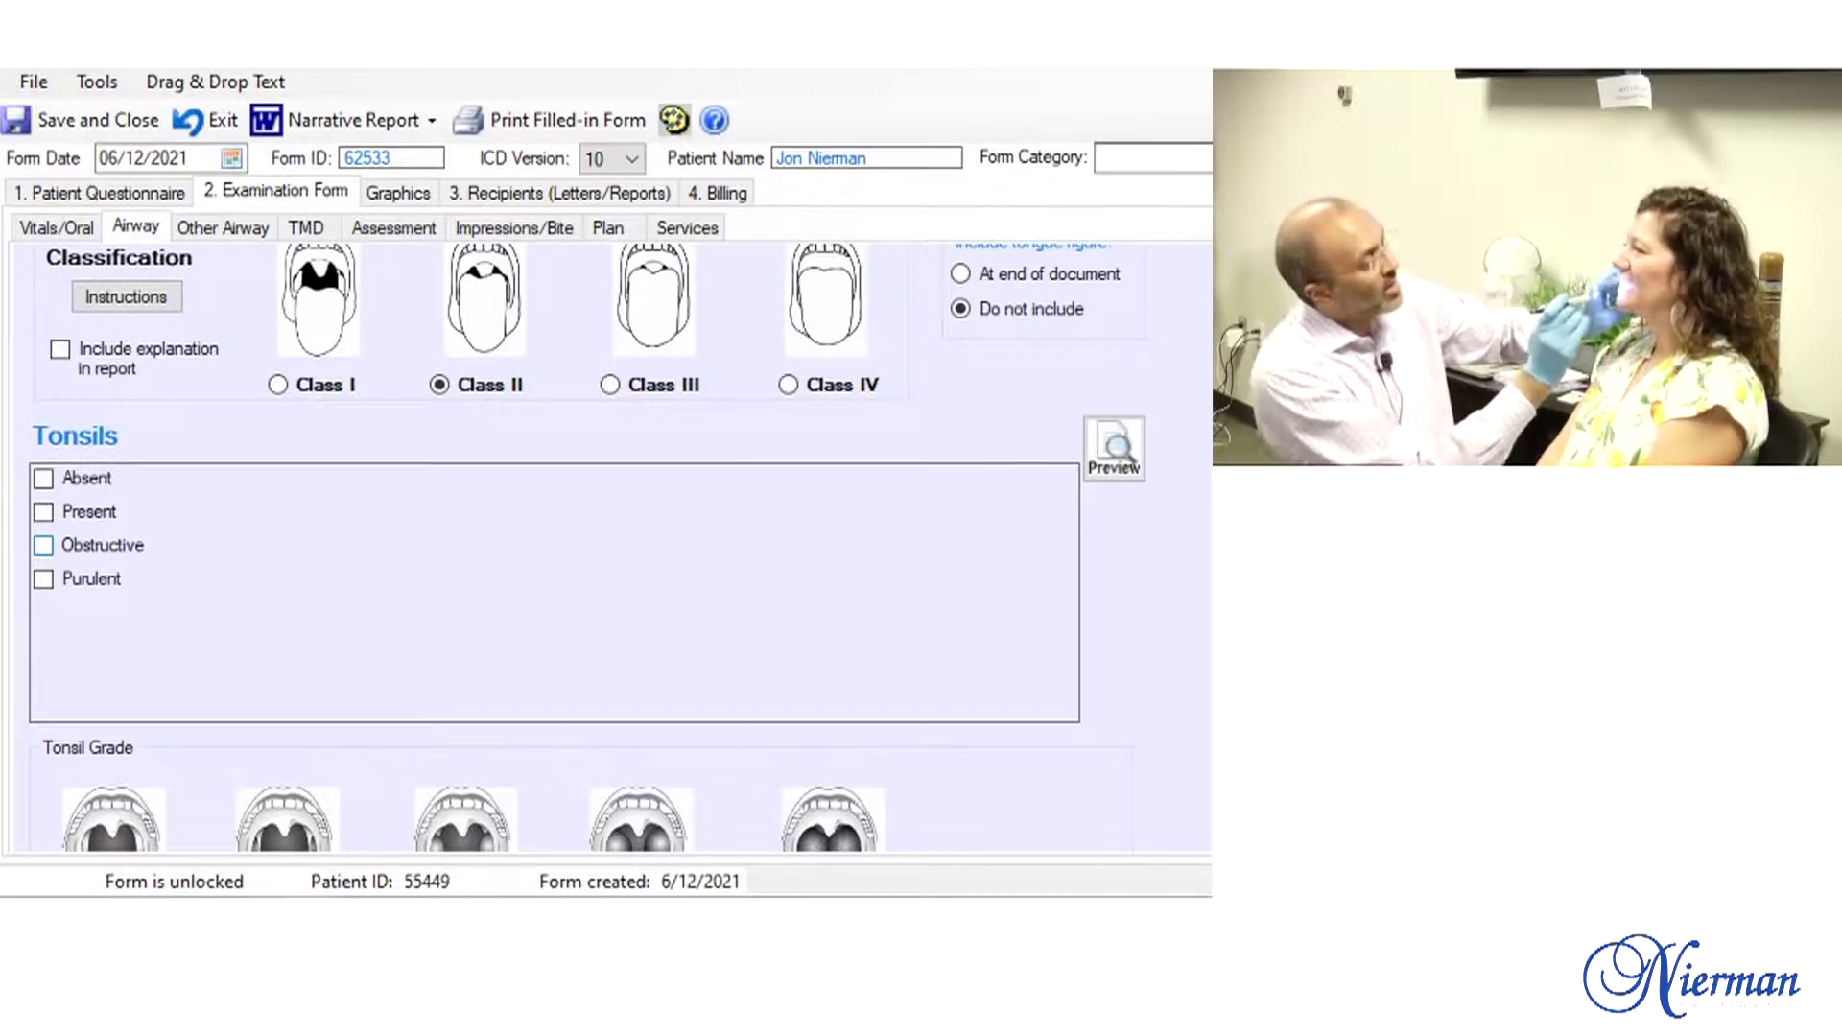
Step: Record the dental relationship as Class I (normal) on both the right and left sides
left_click(57, 226)
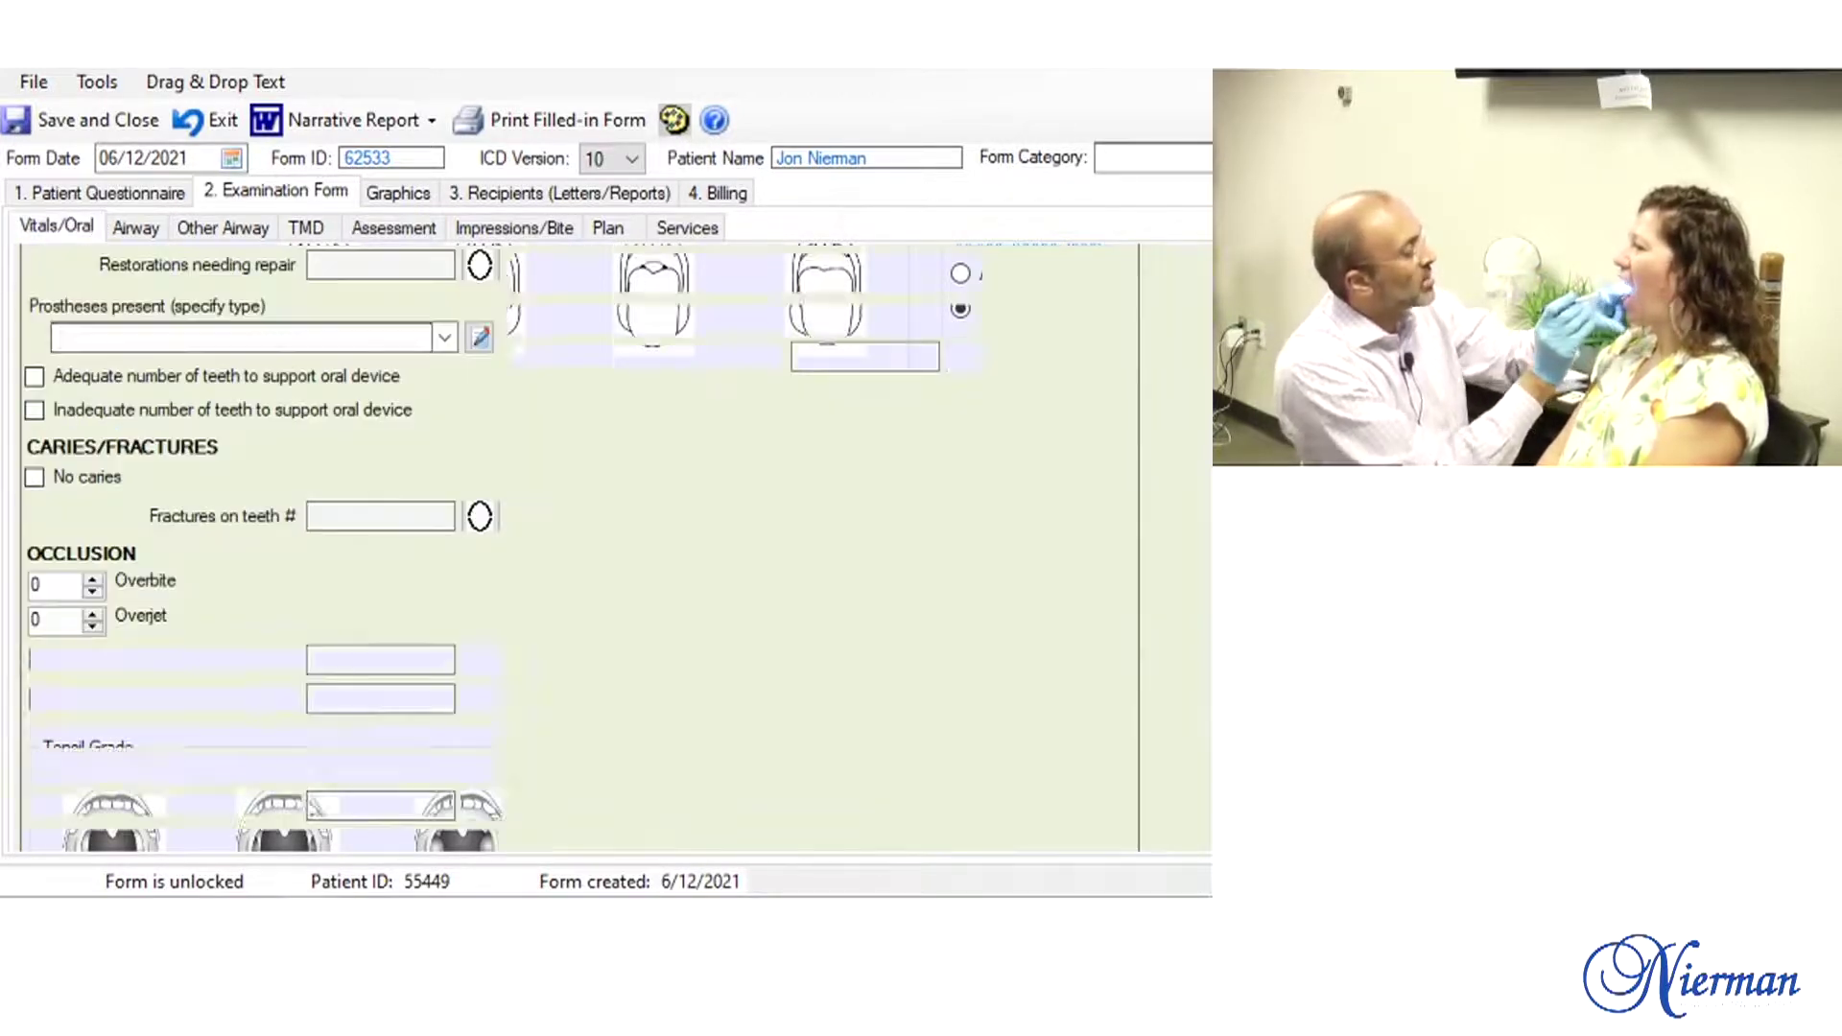
scroll(585, 547, "down", 2)
scroll(585, 547, "down", 1)
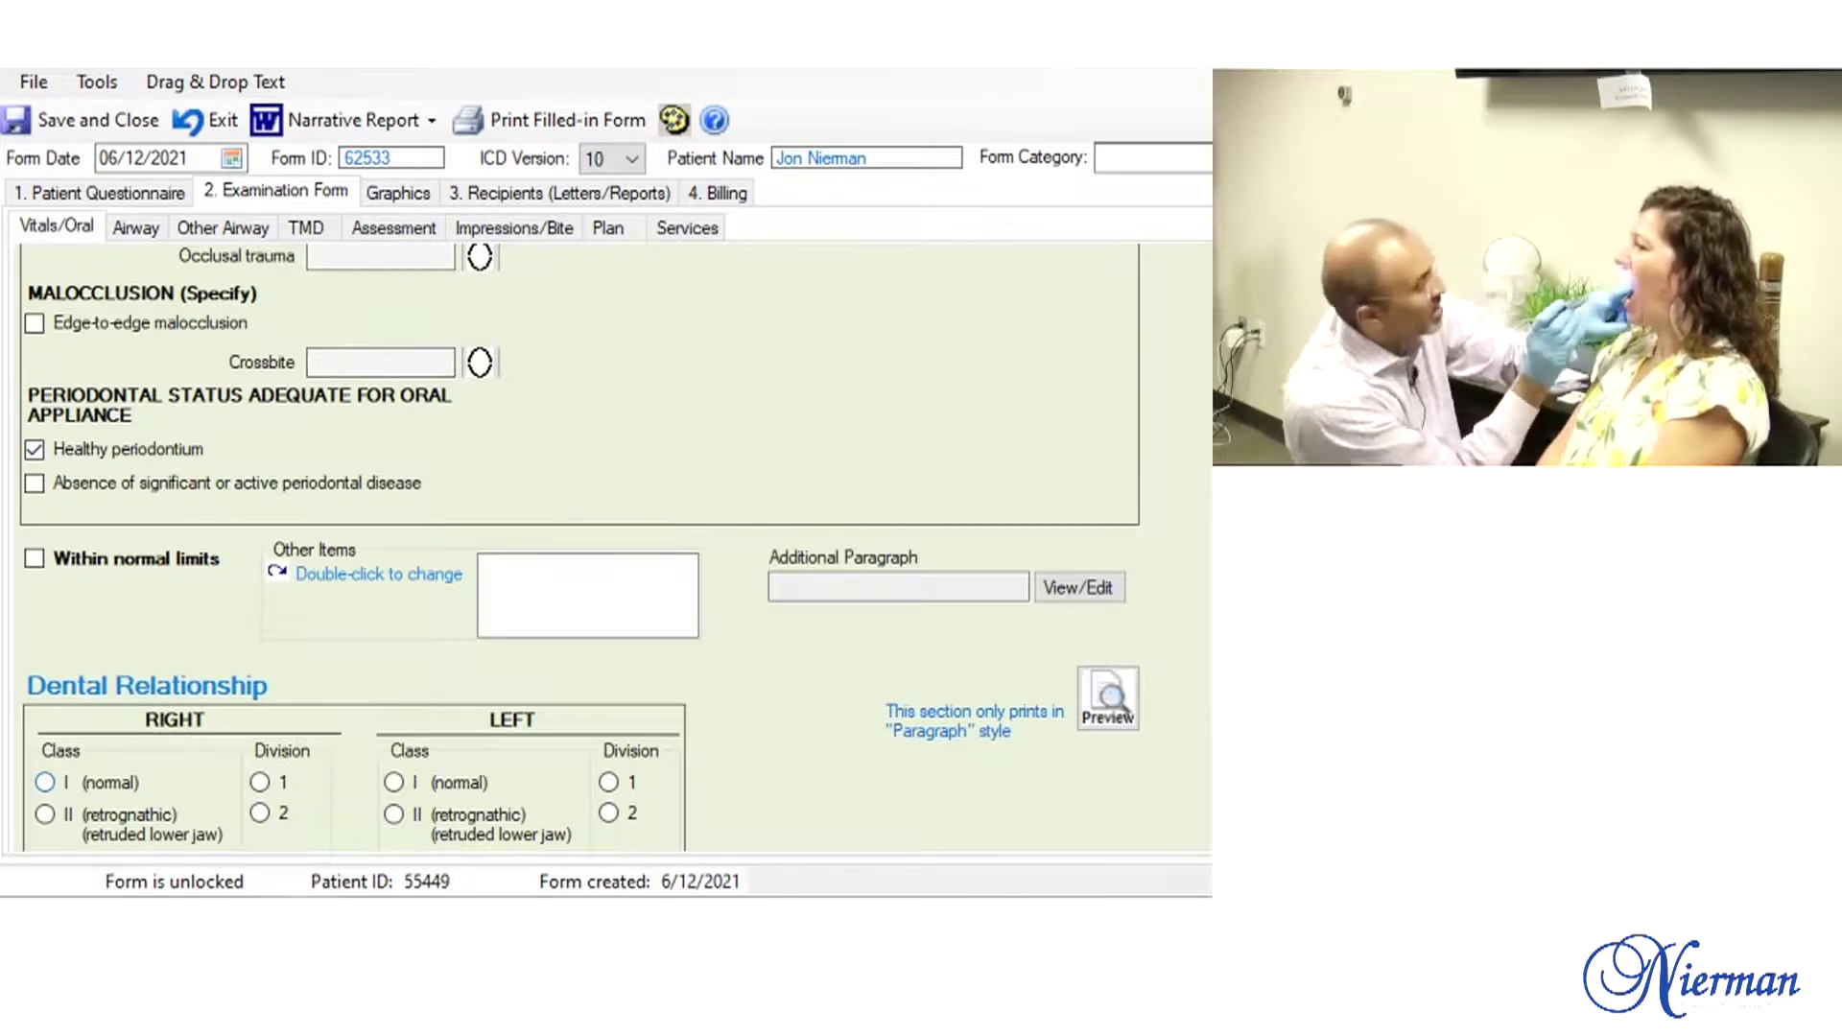
left_click(45, 782)
left_click(394, 782)
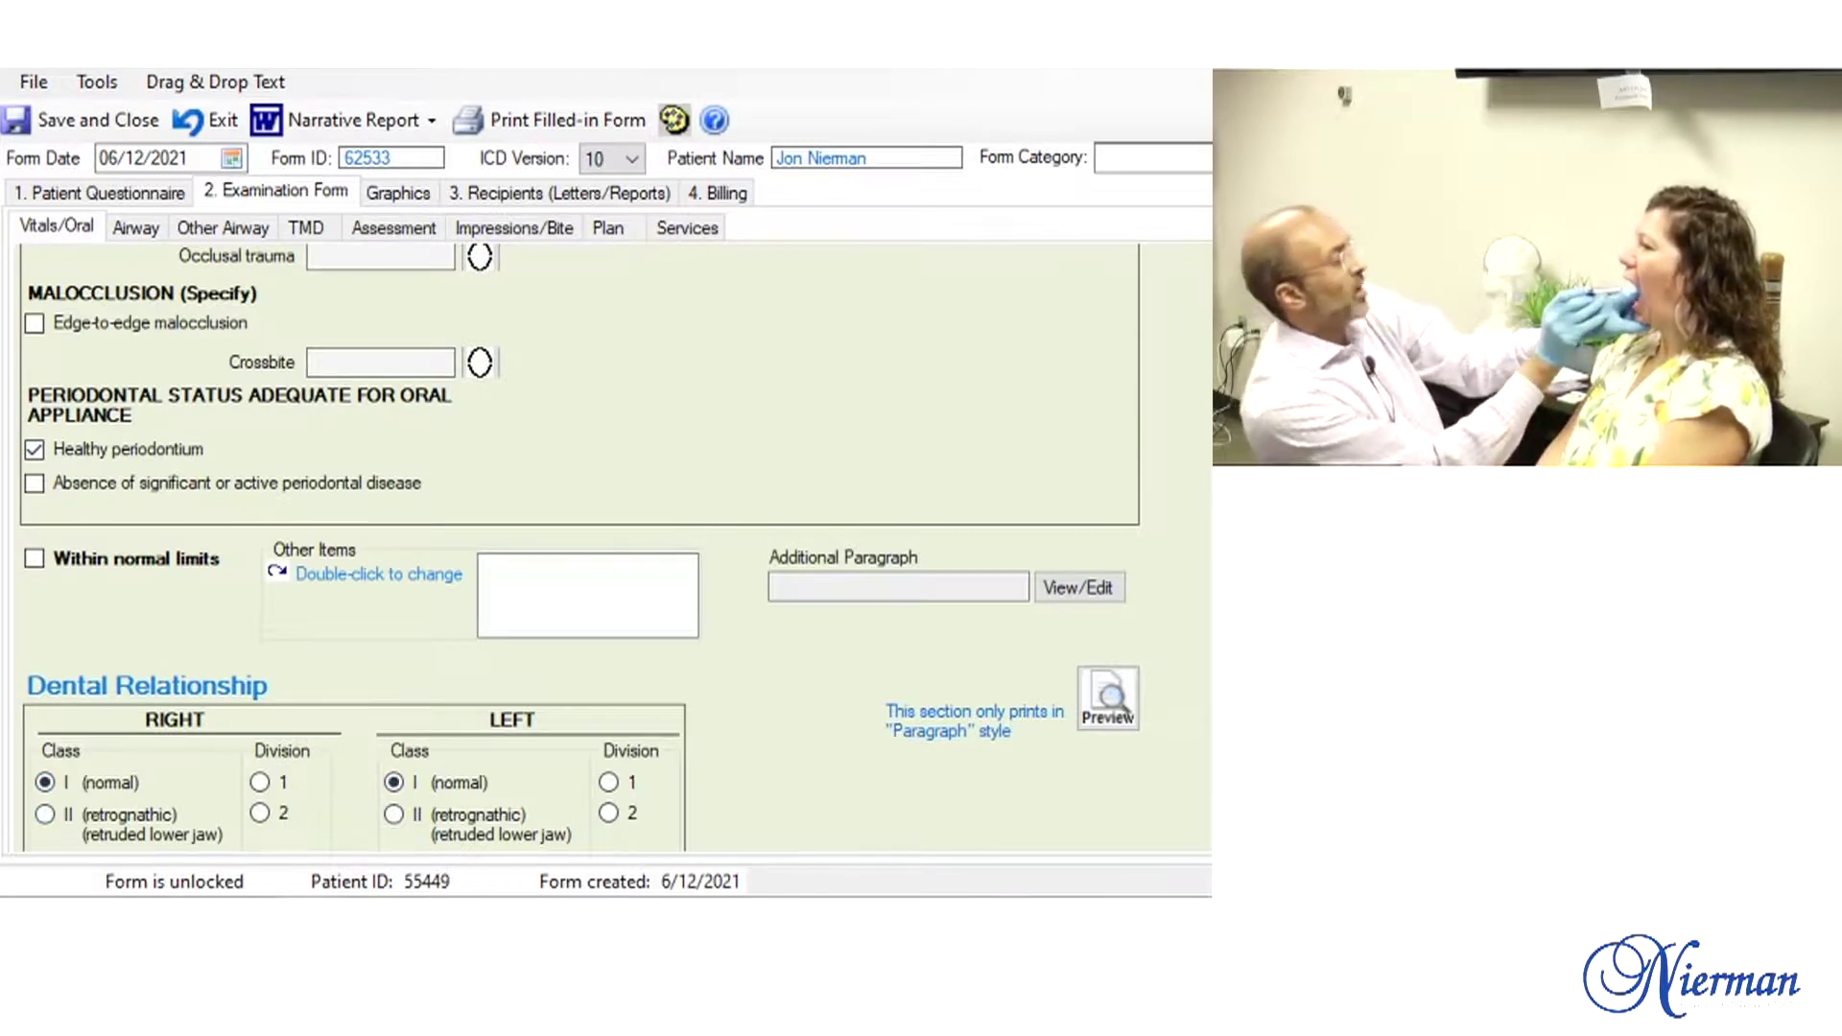
scroll(576, 547, "up", 3)
Step: Mark the maxilla as vaulted in the other airway items
left_click(222, 227)
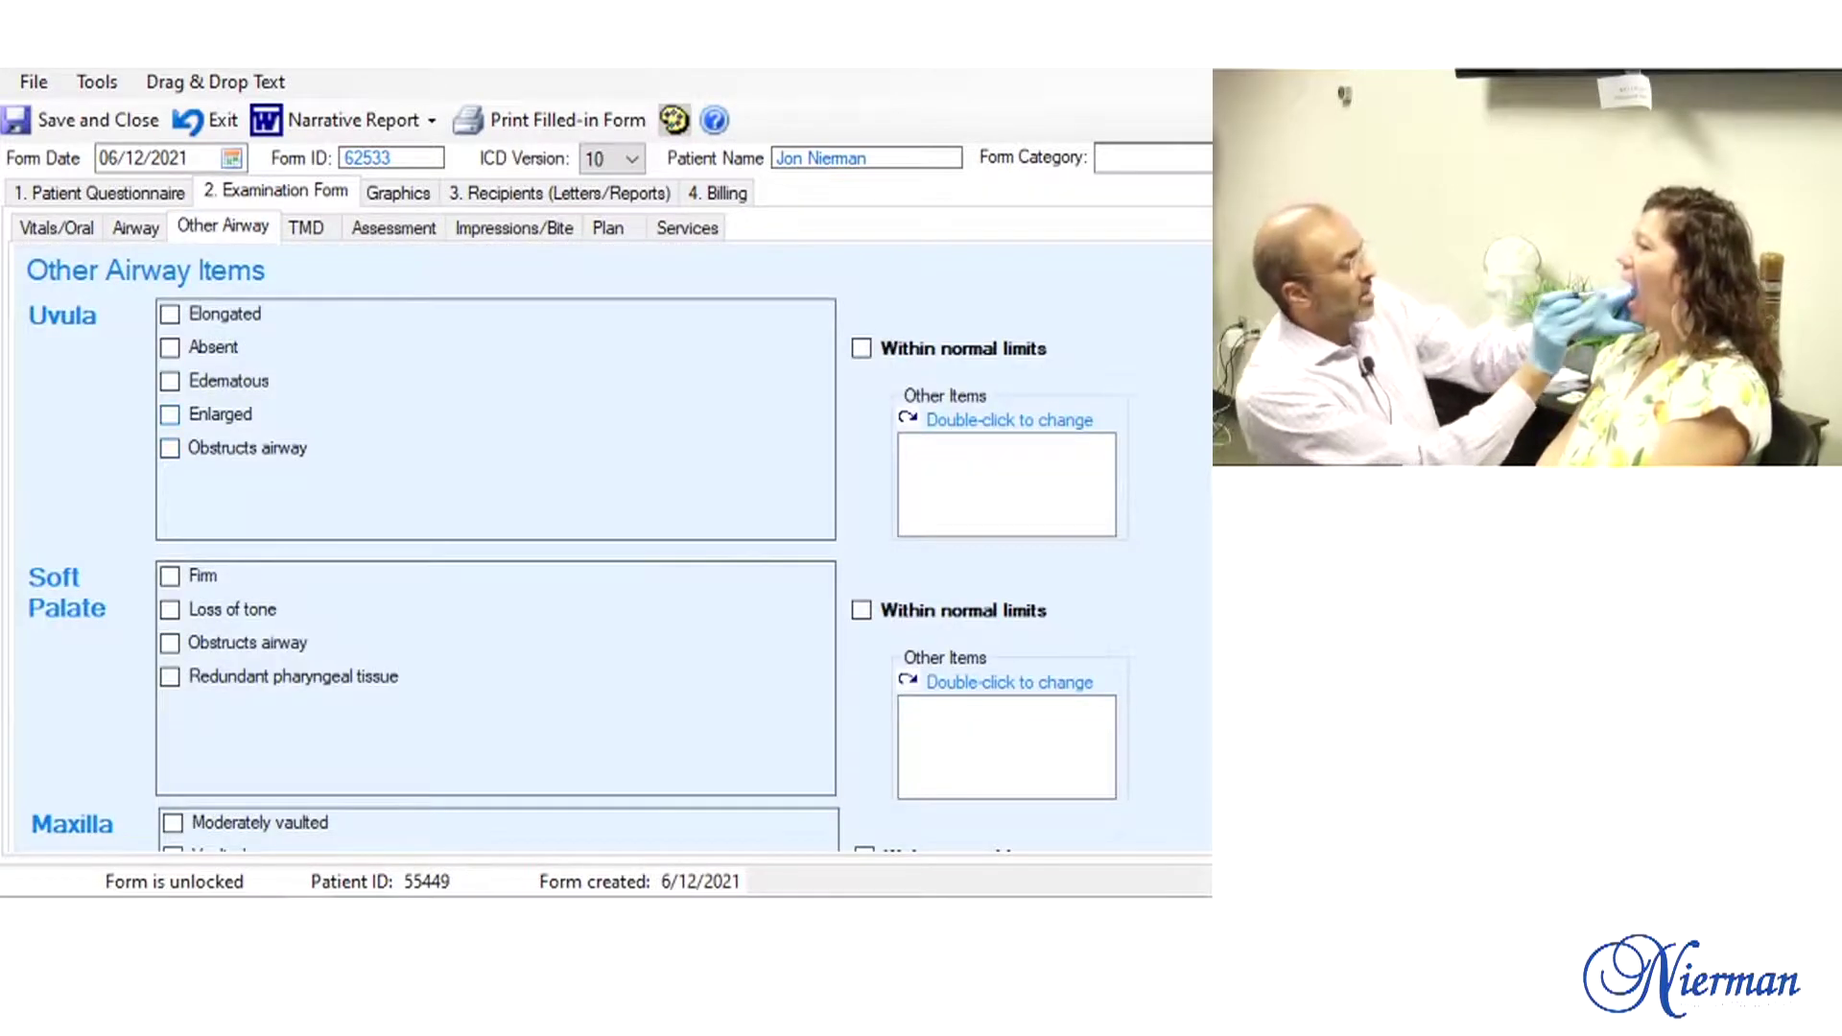
scroll(191, 431, "down", 2)
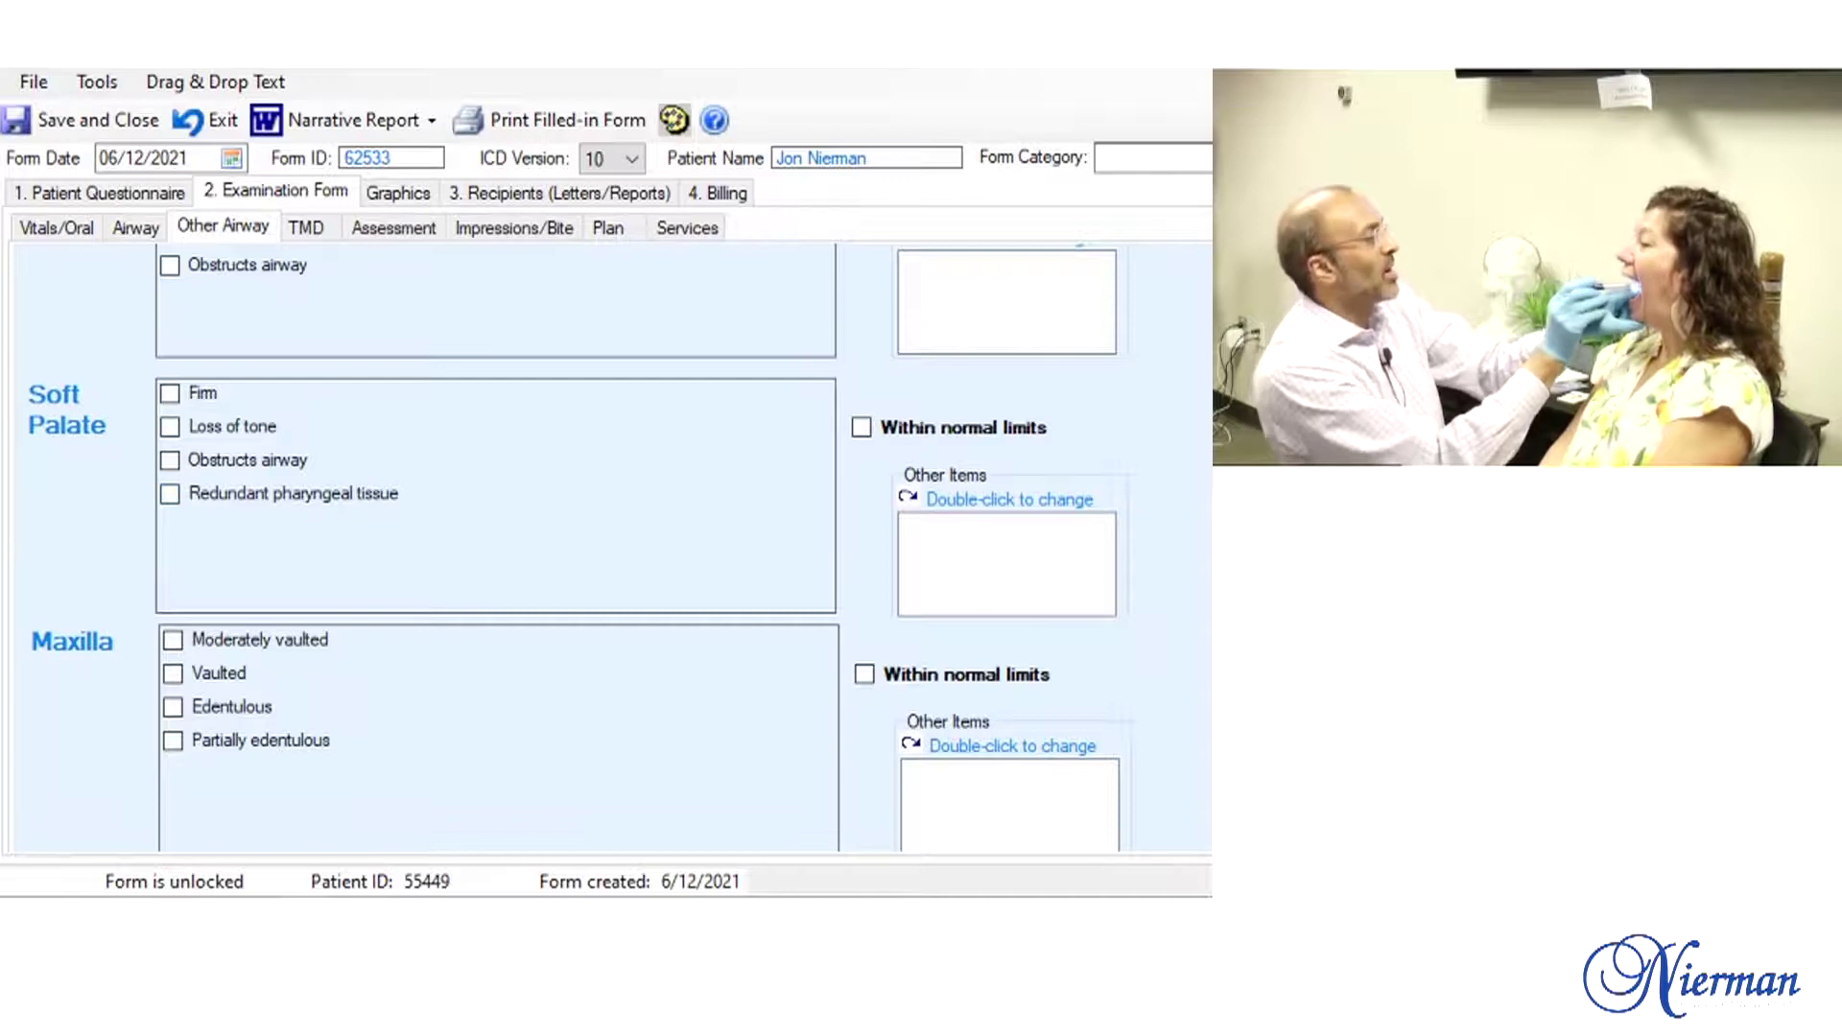
left_click(173, 673)
scroll(171, 427, "up", 2)
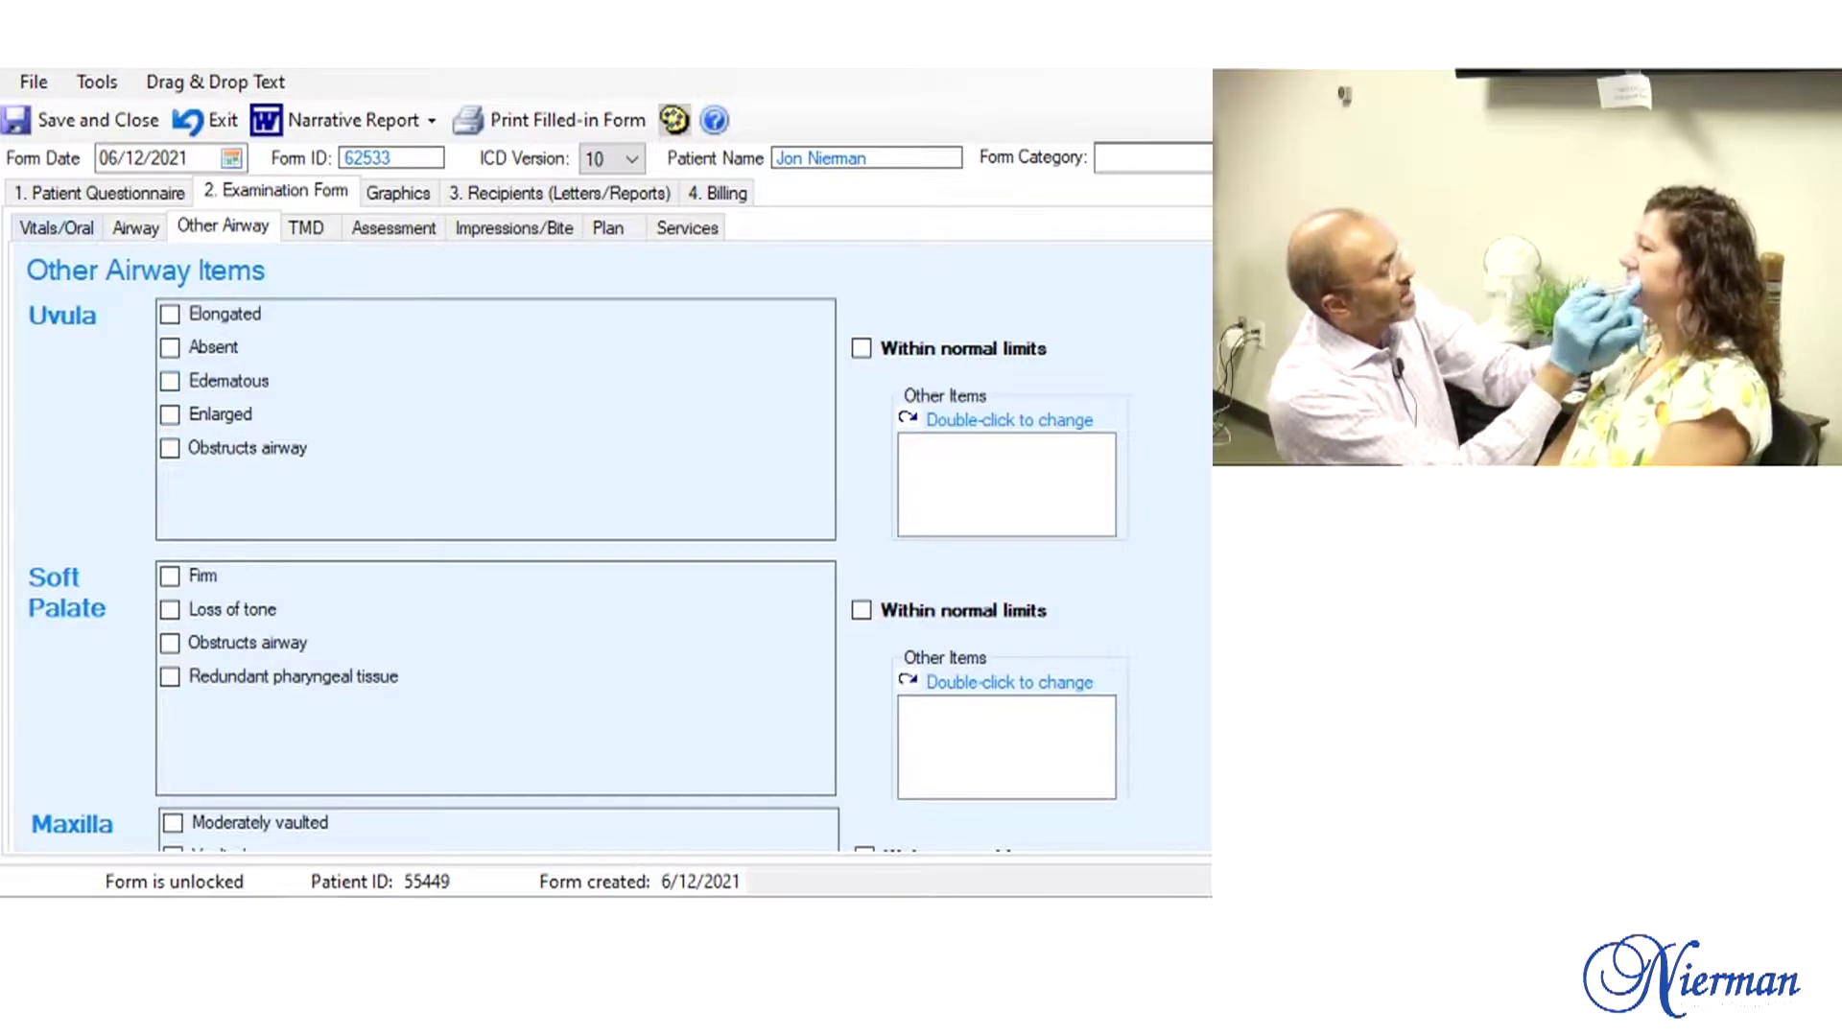
Step: Record permanent teeth 1, 16, 17 and 32 as missing in the oral examination
left_click(56, 228)
scroll(576, 547, "up", 4)
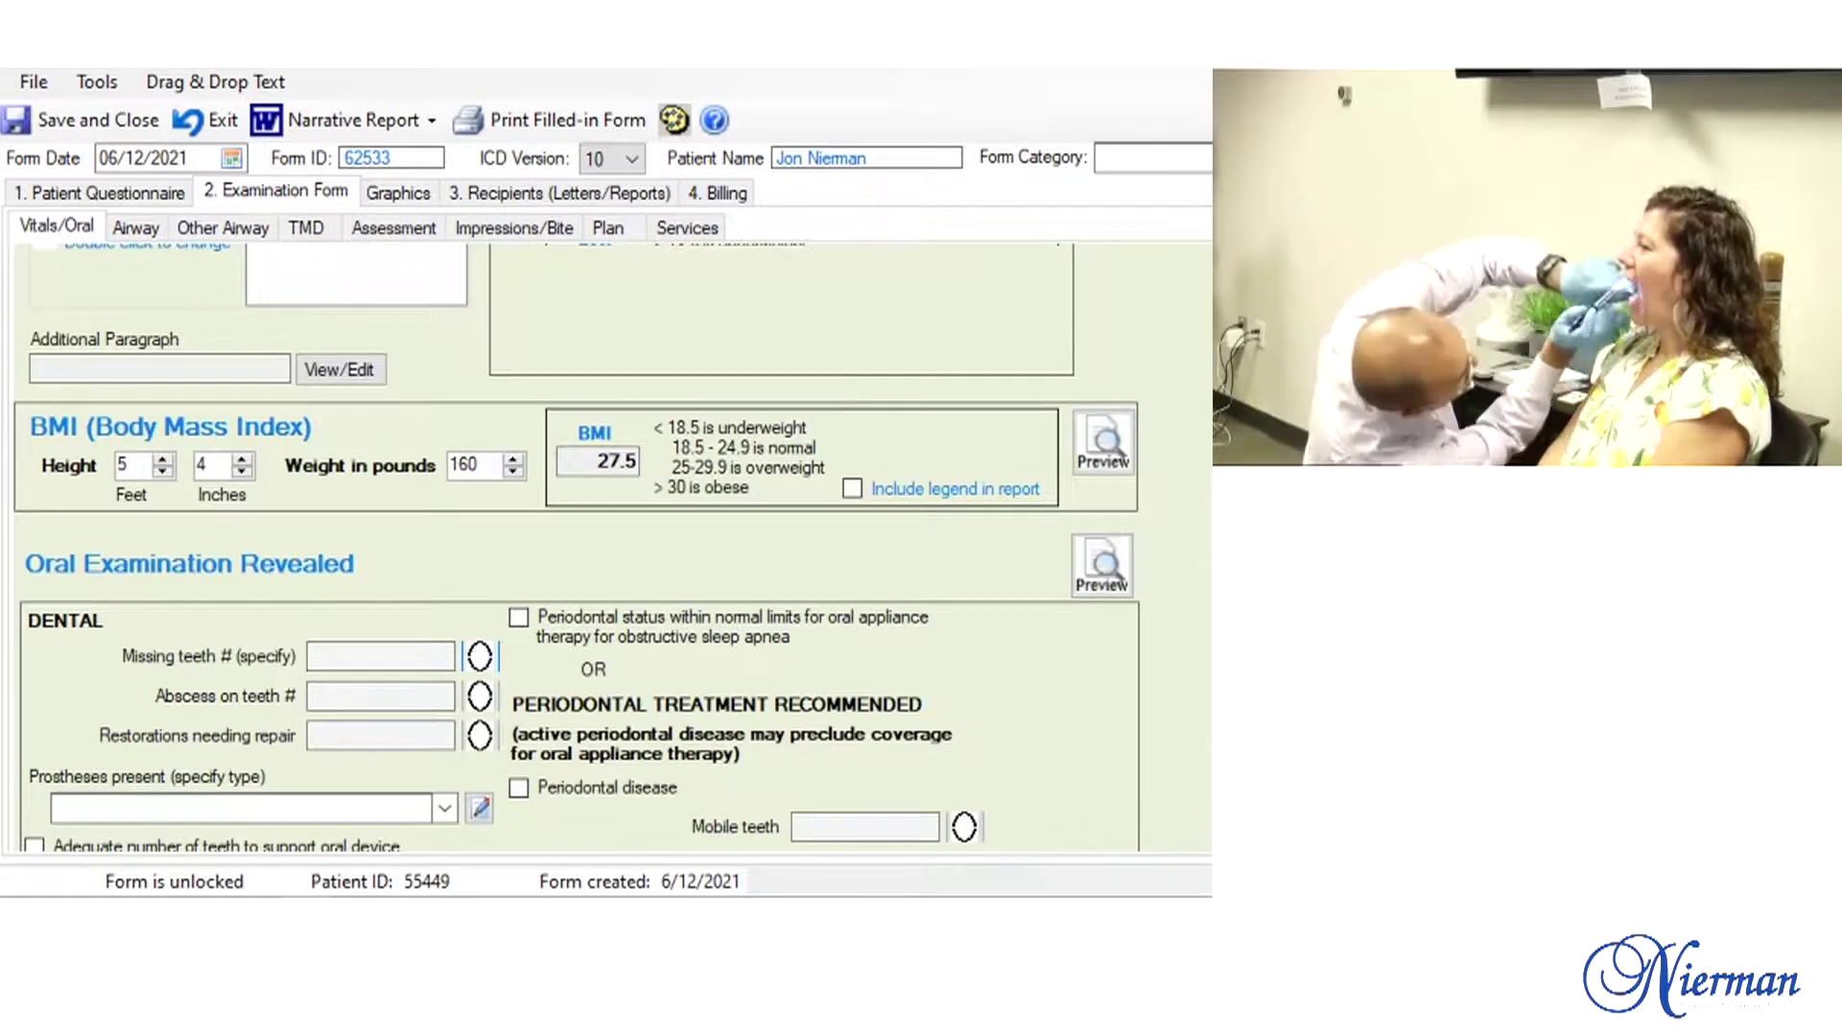
left_click(480, 658)
left_click(195, 809)
left_click(317, 326)
left_click(317, 809)
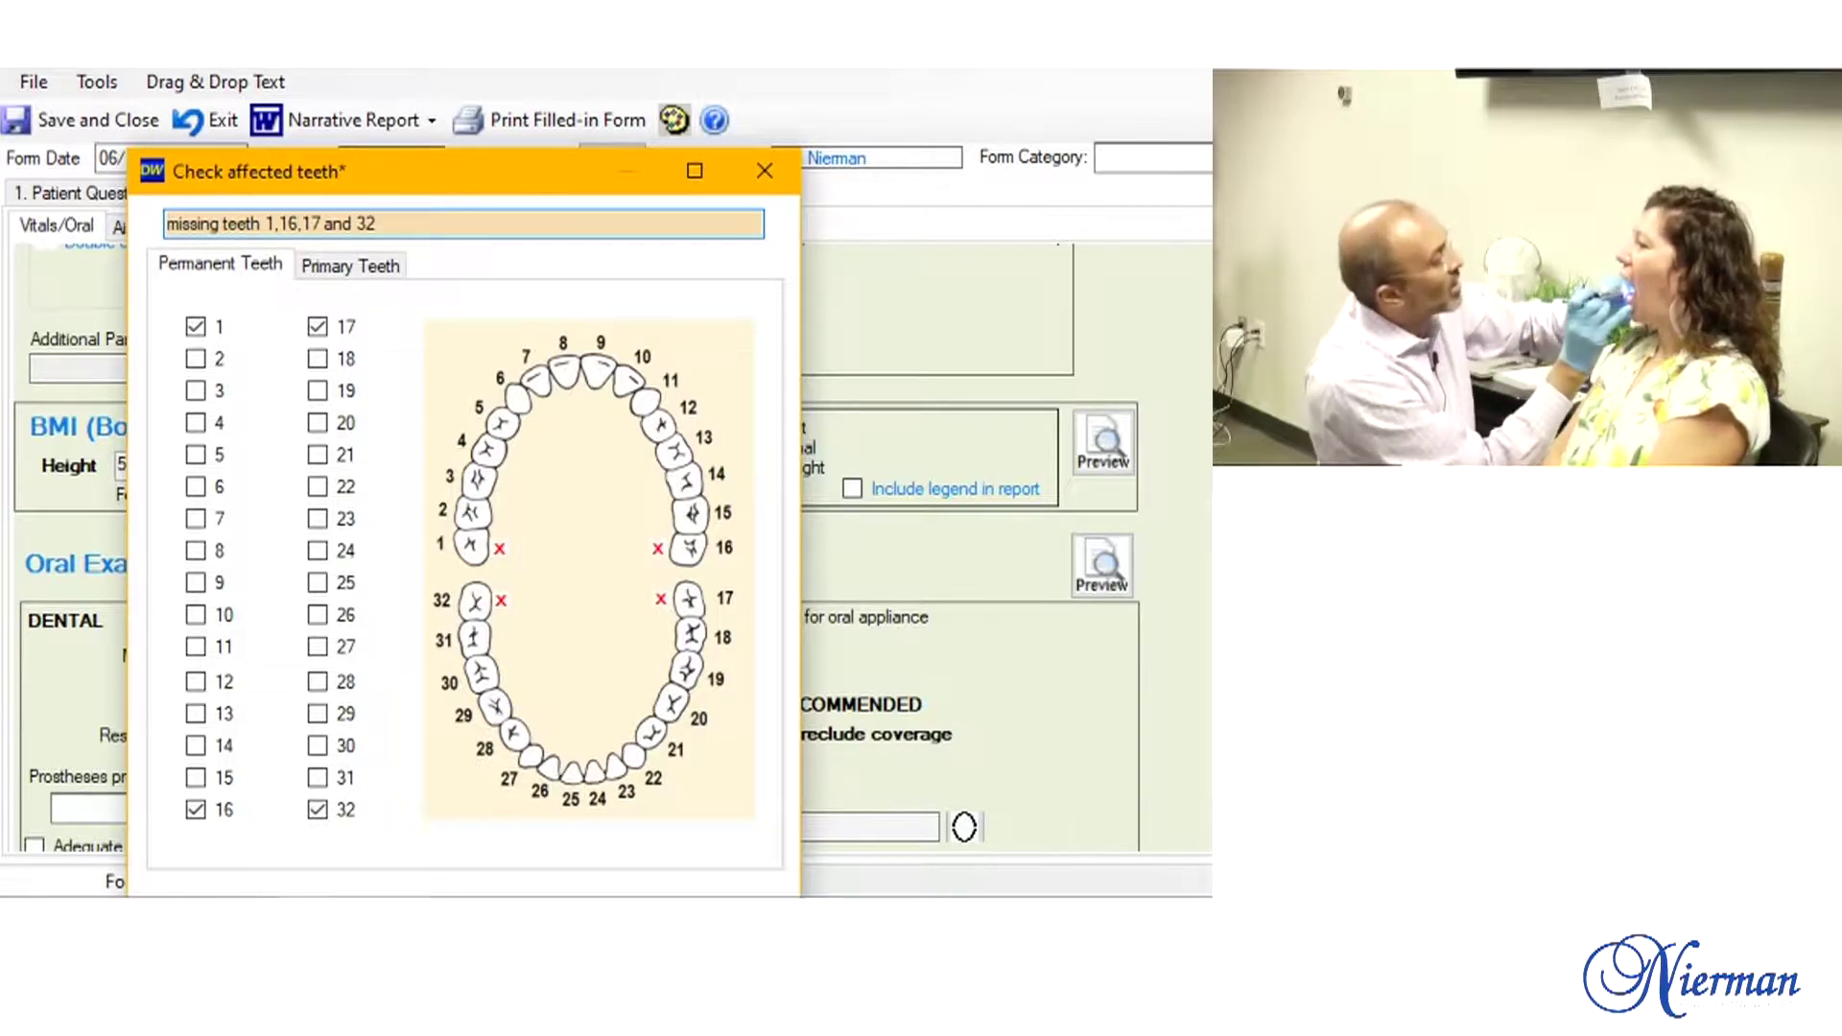
left_click_drag(431, 170, 432, 56)
left_click(309, 807)
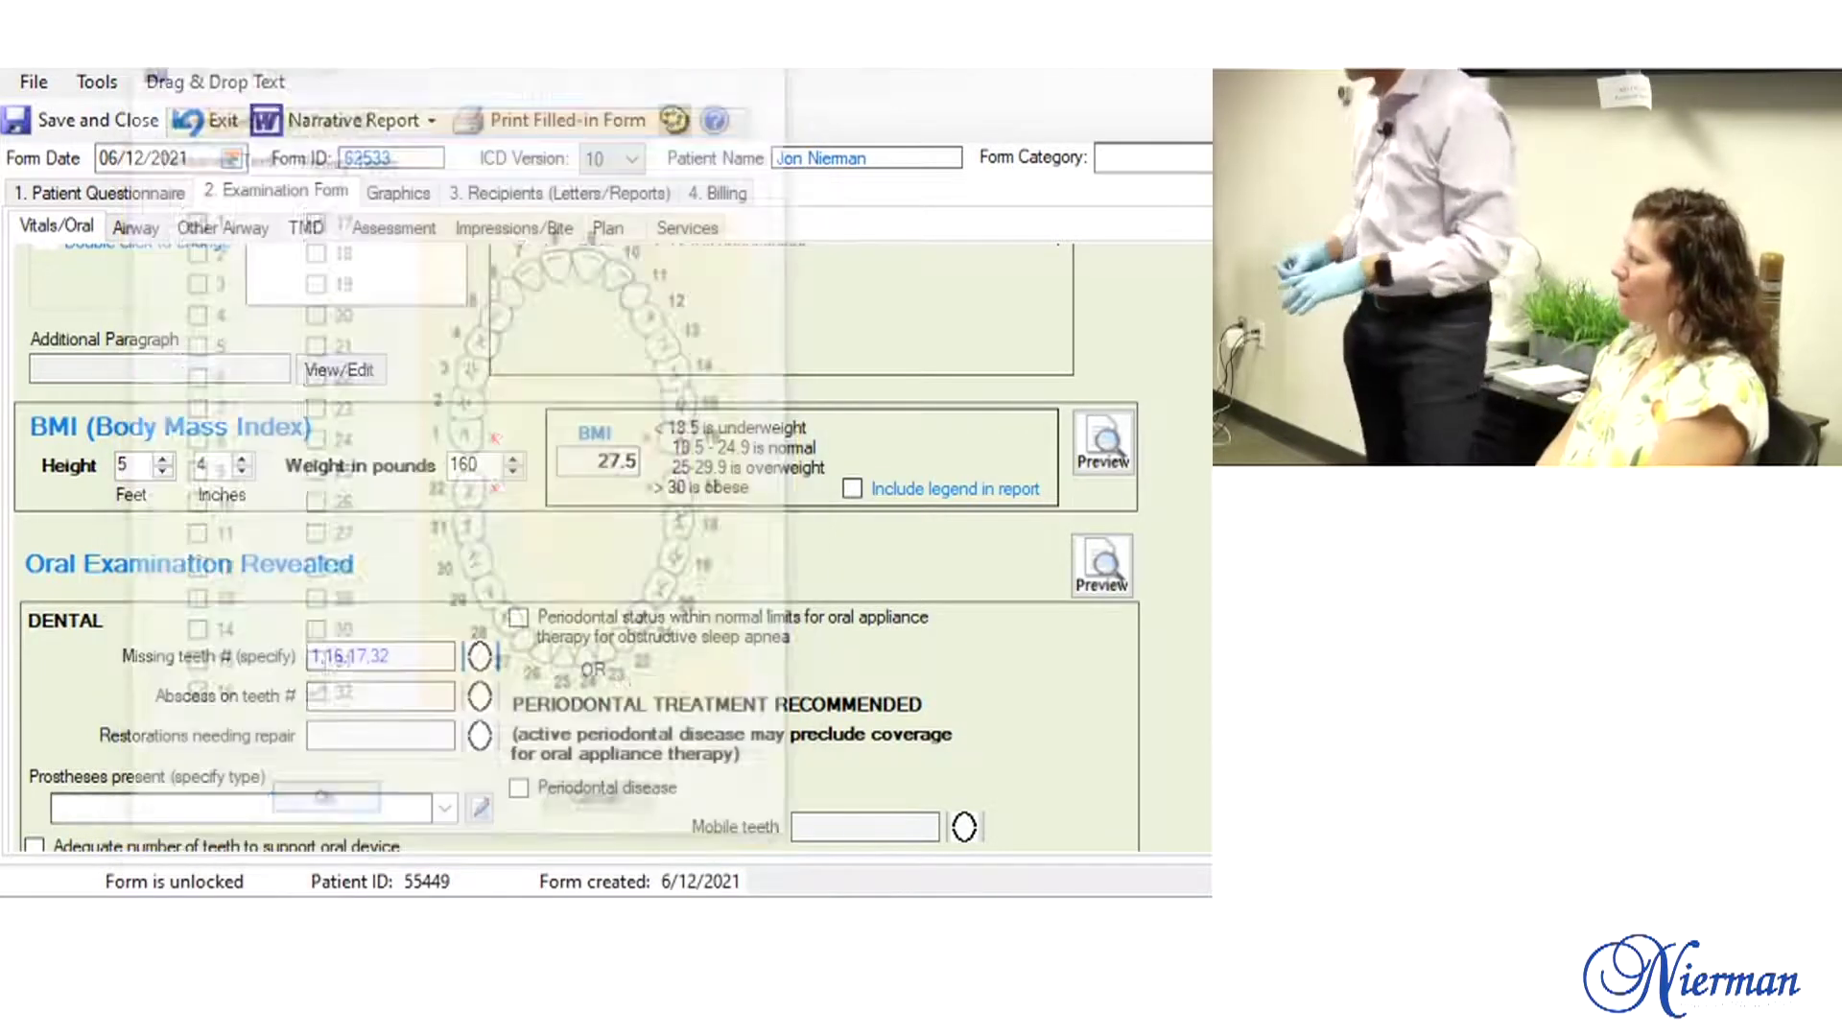
Step: Mark the patient as having an adequate number of teeth to support the oral device
scroll(575, 547, "down", 2)
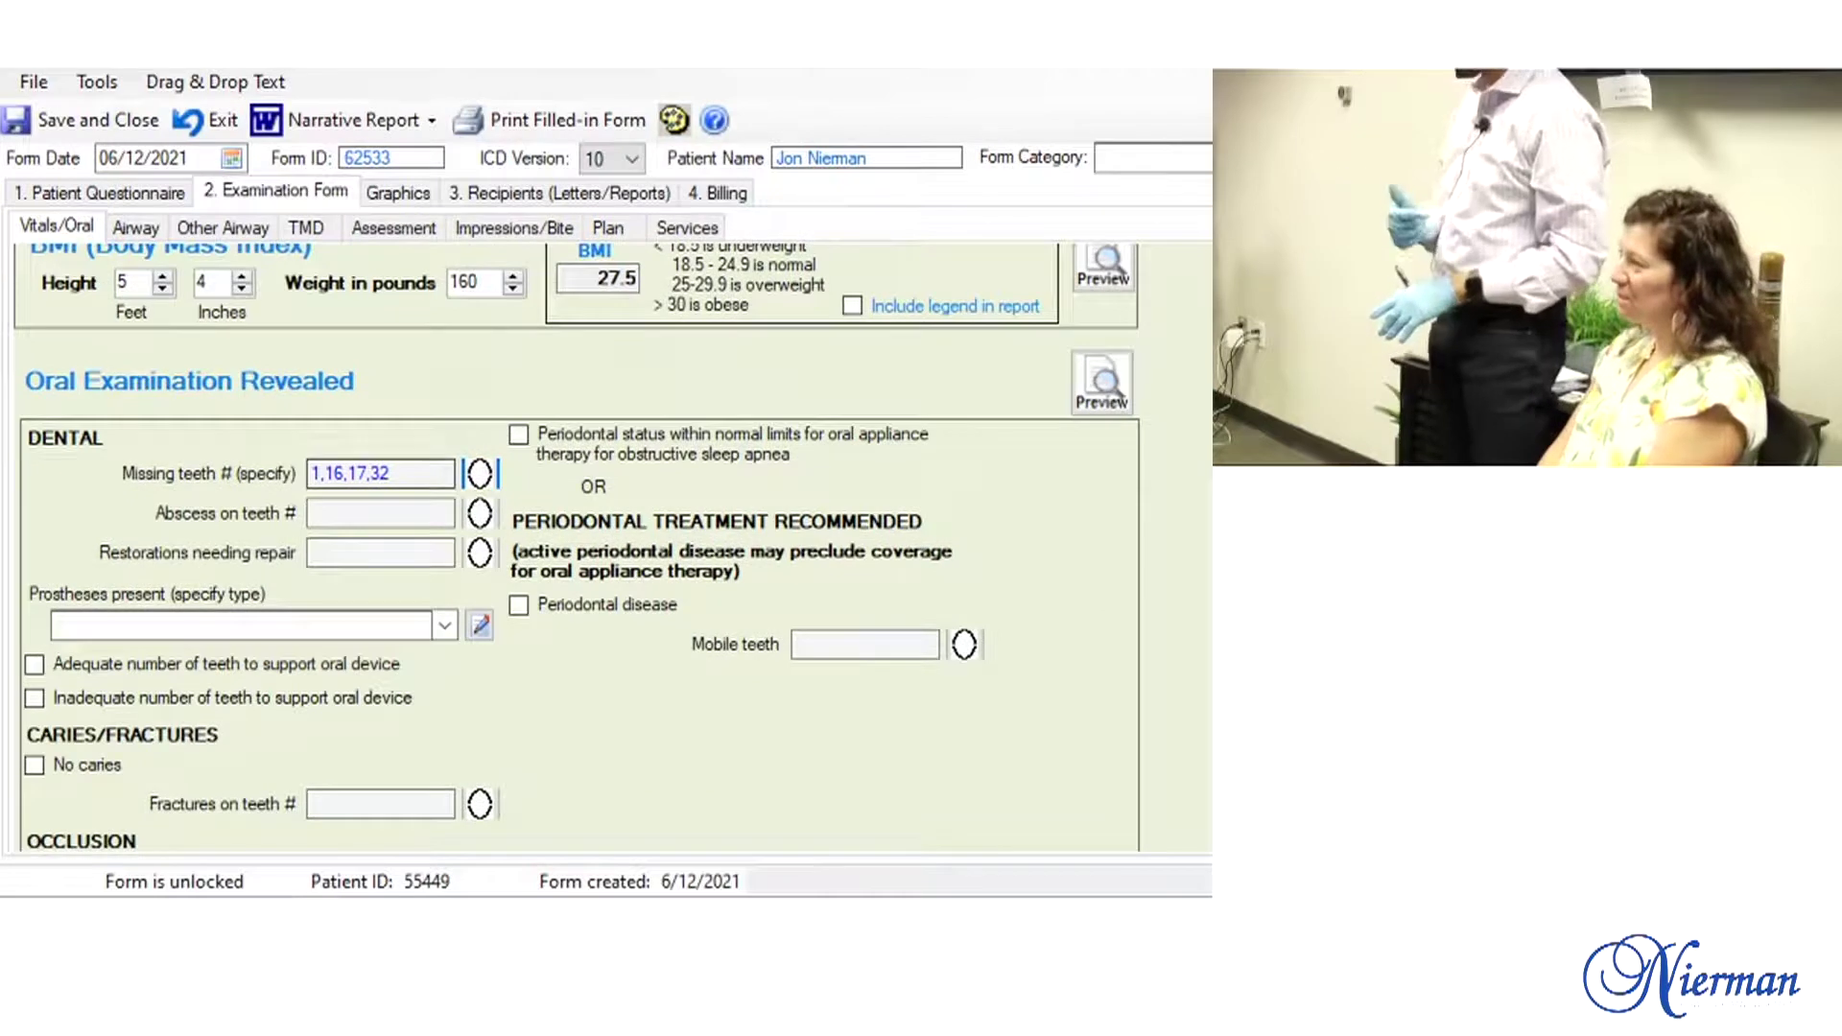
left_click(34, 663)
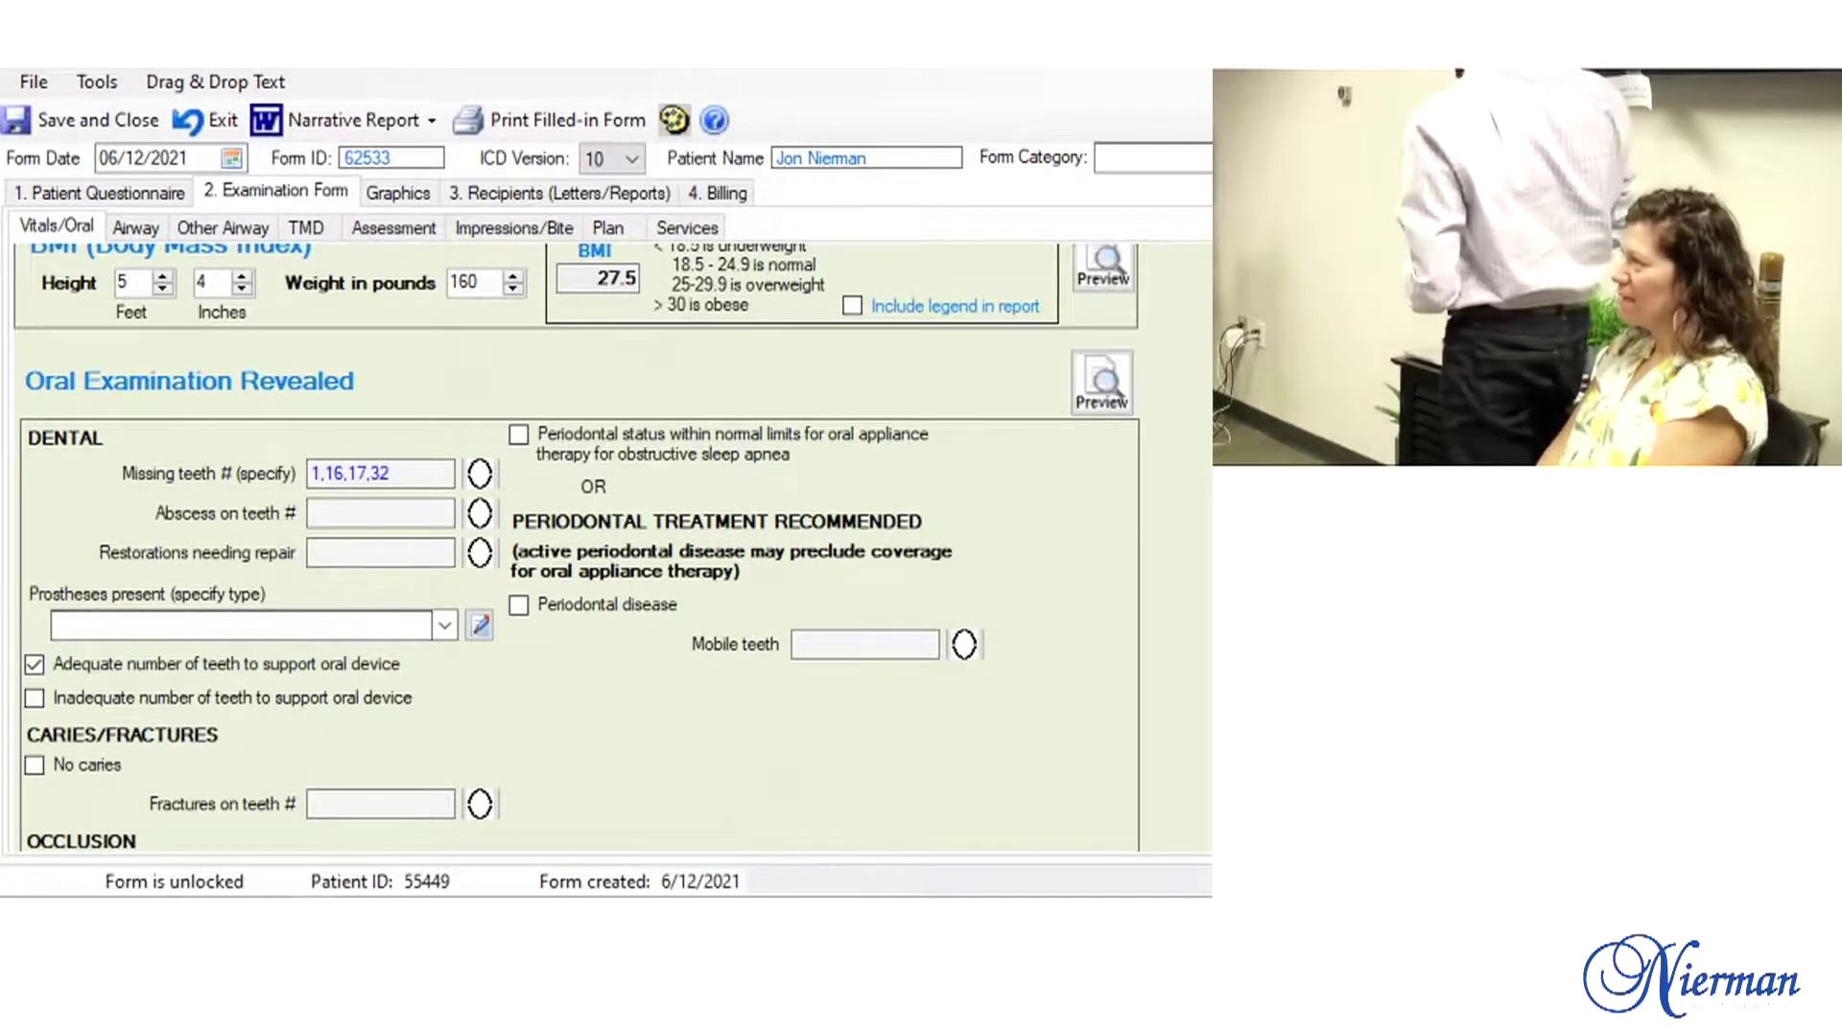
scroll(35, 698, "down", 2)
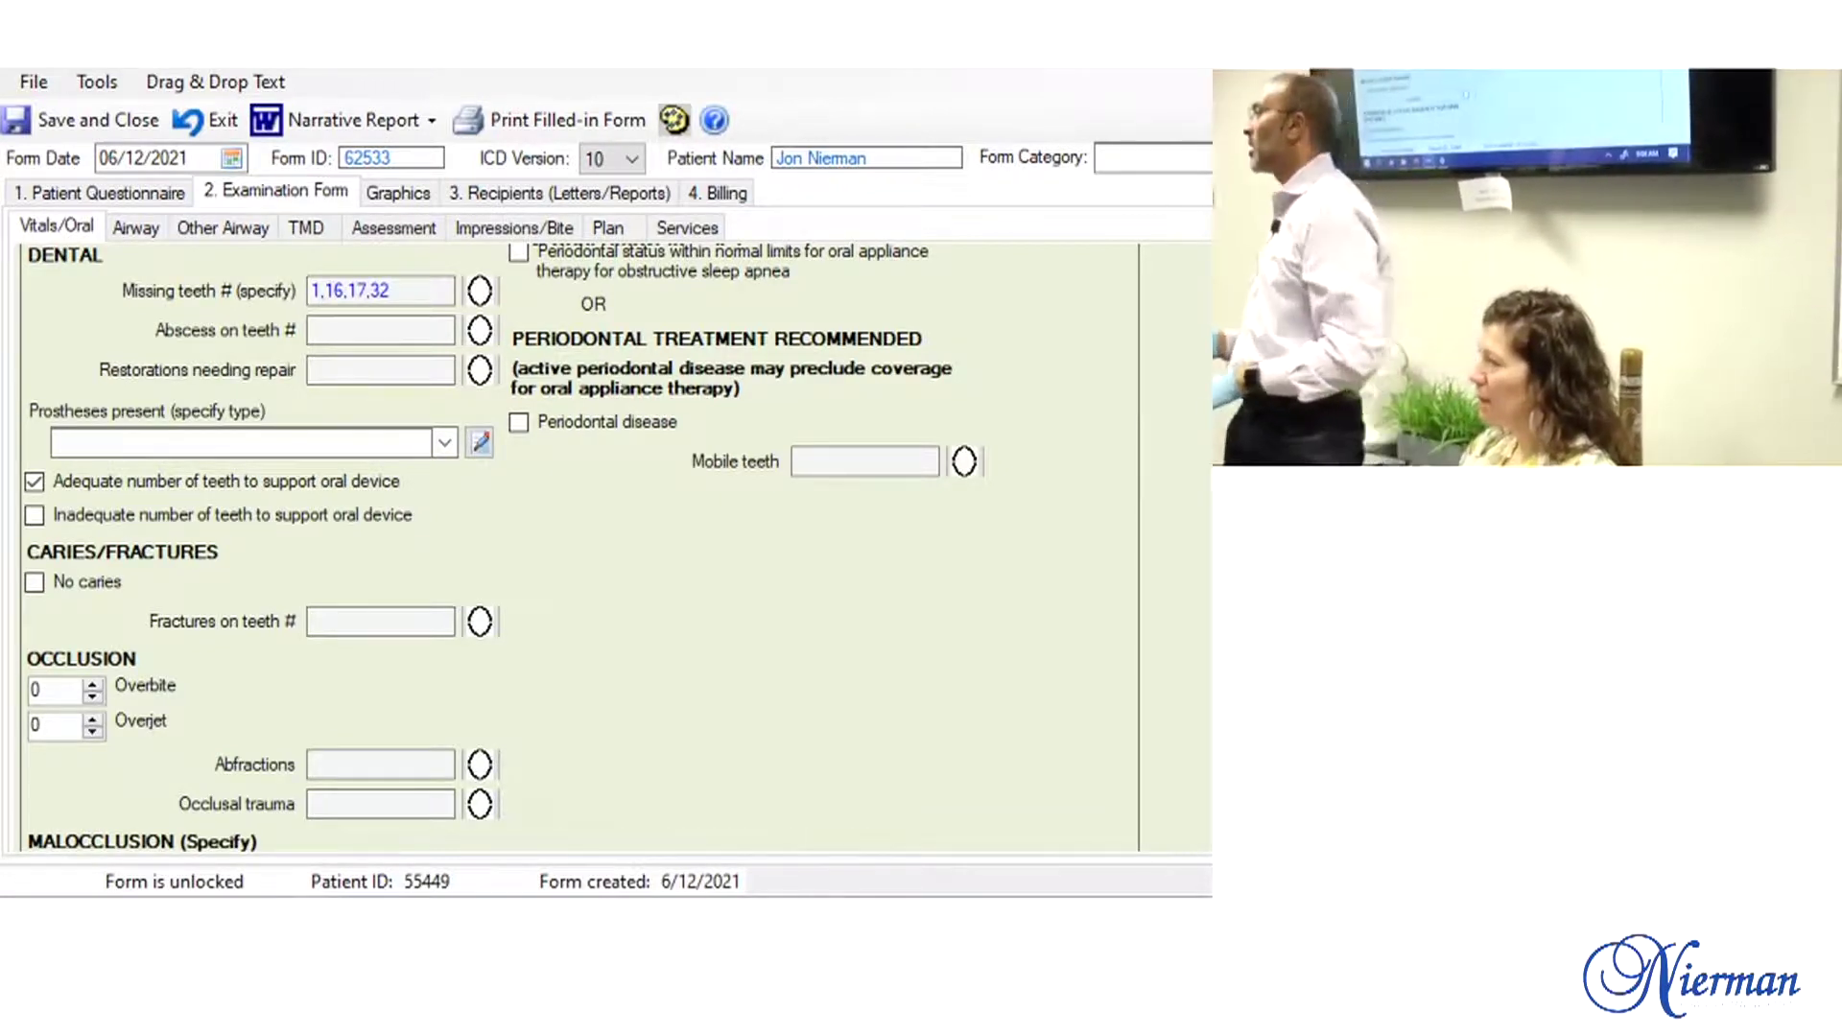
scroll(576, 547, "down", 3)
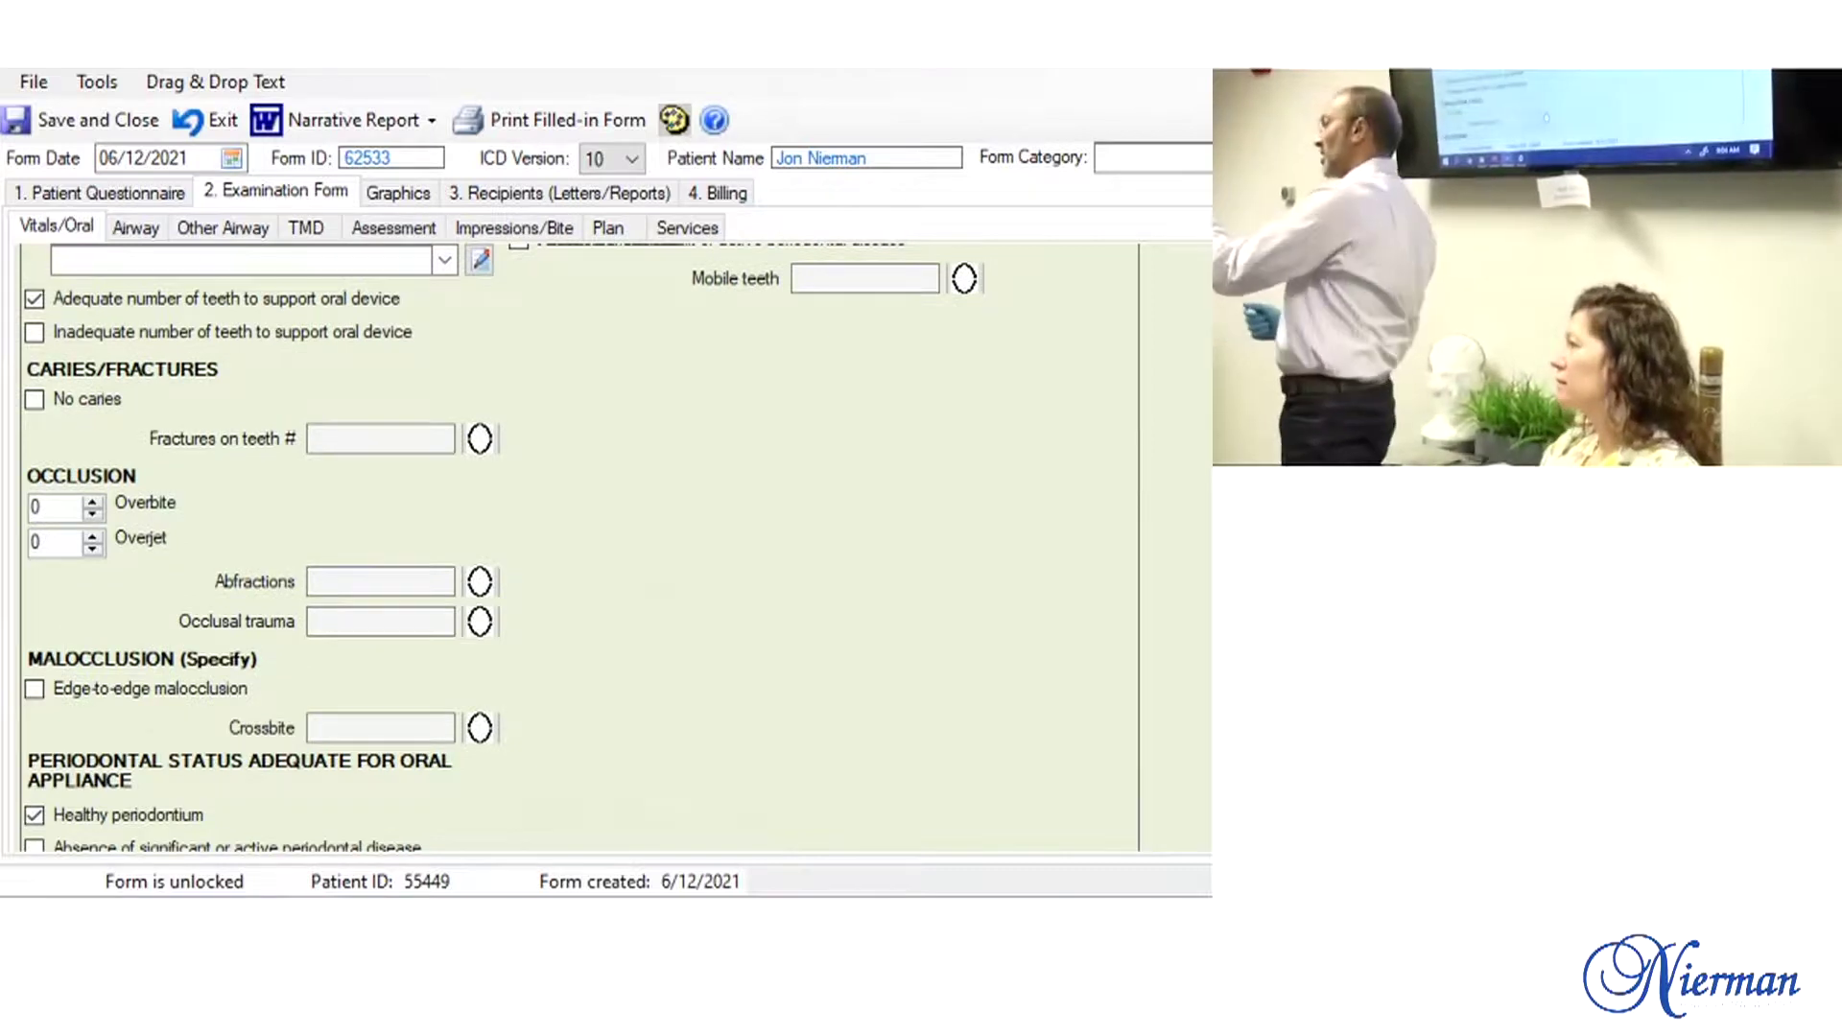
scroll(575, 547, "up", 6)
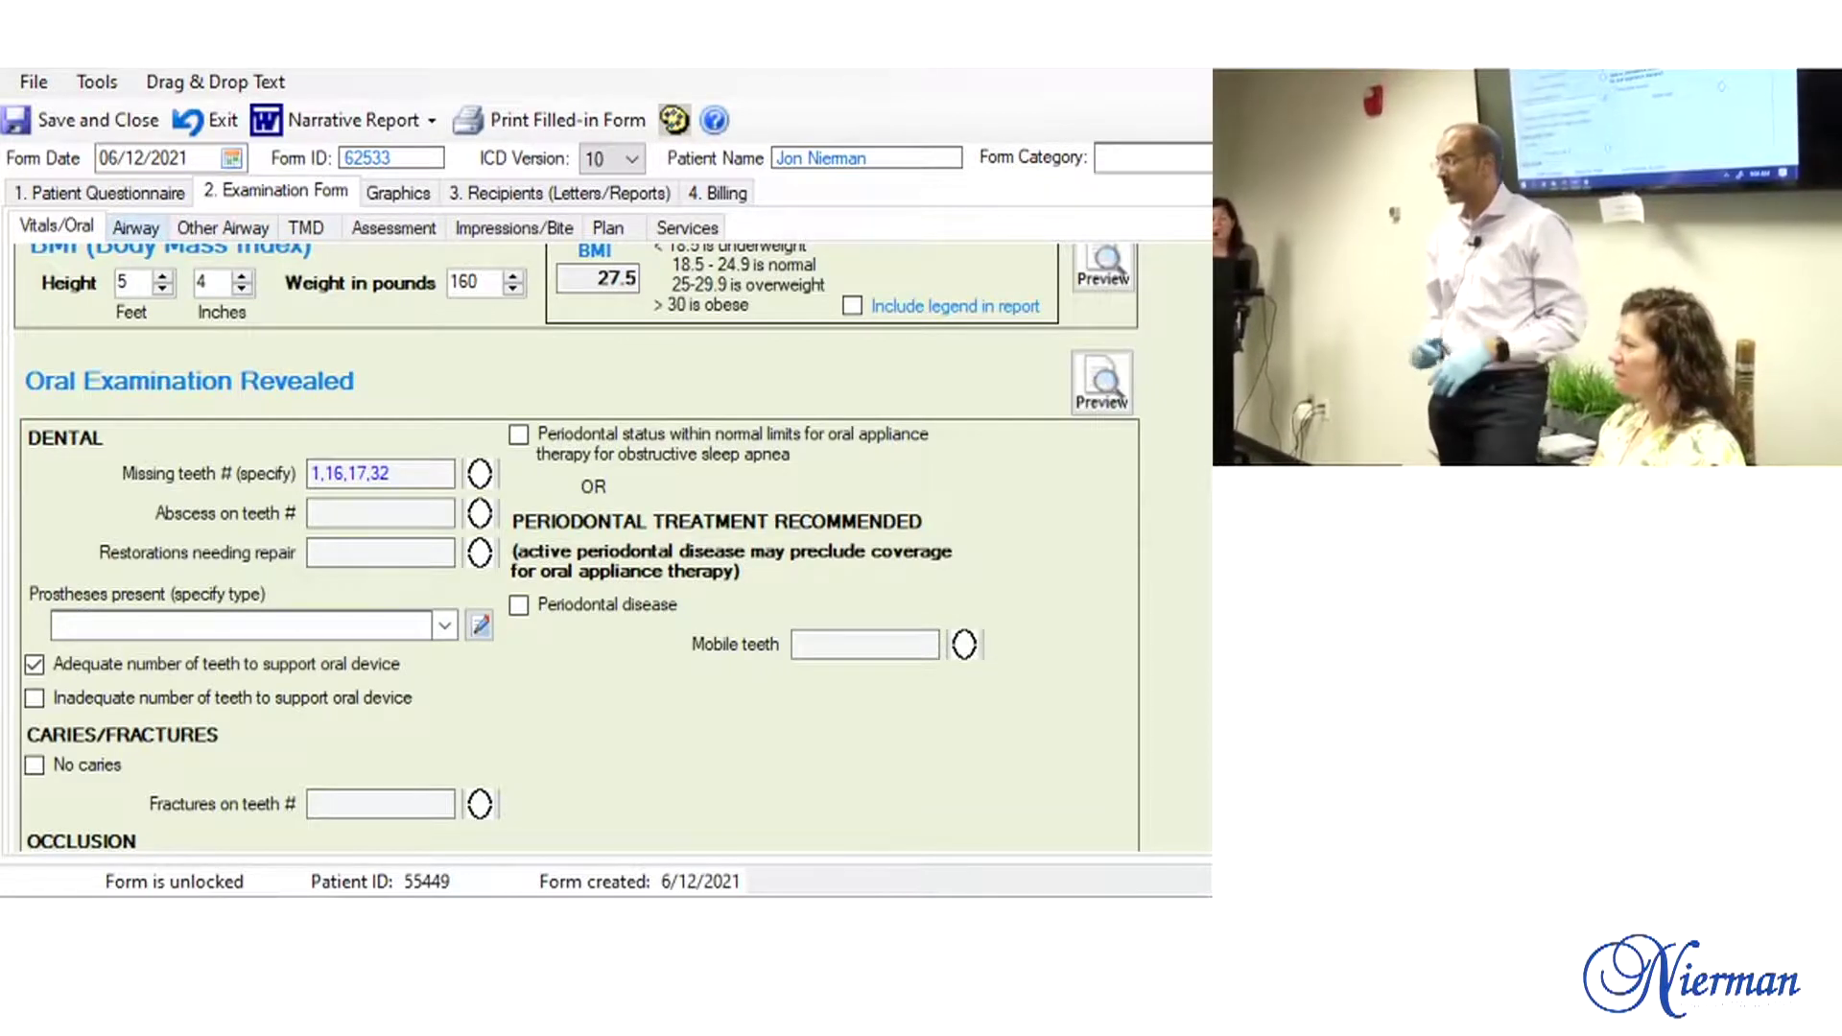
Step: Set both the overbite and the overjet to 3 in the oral examination's occlusion section
left_click(306, 227)
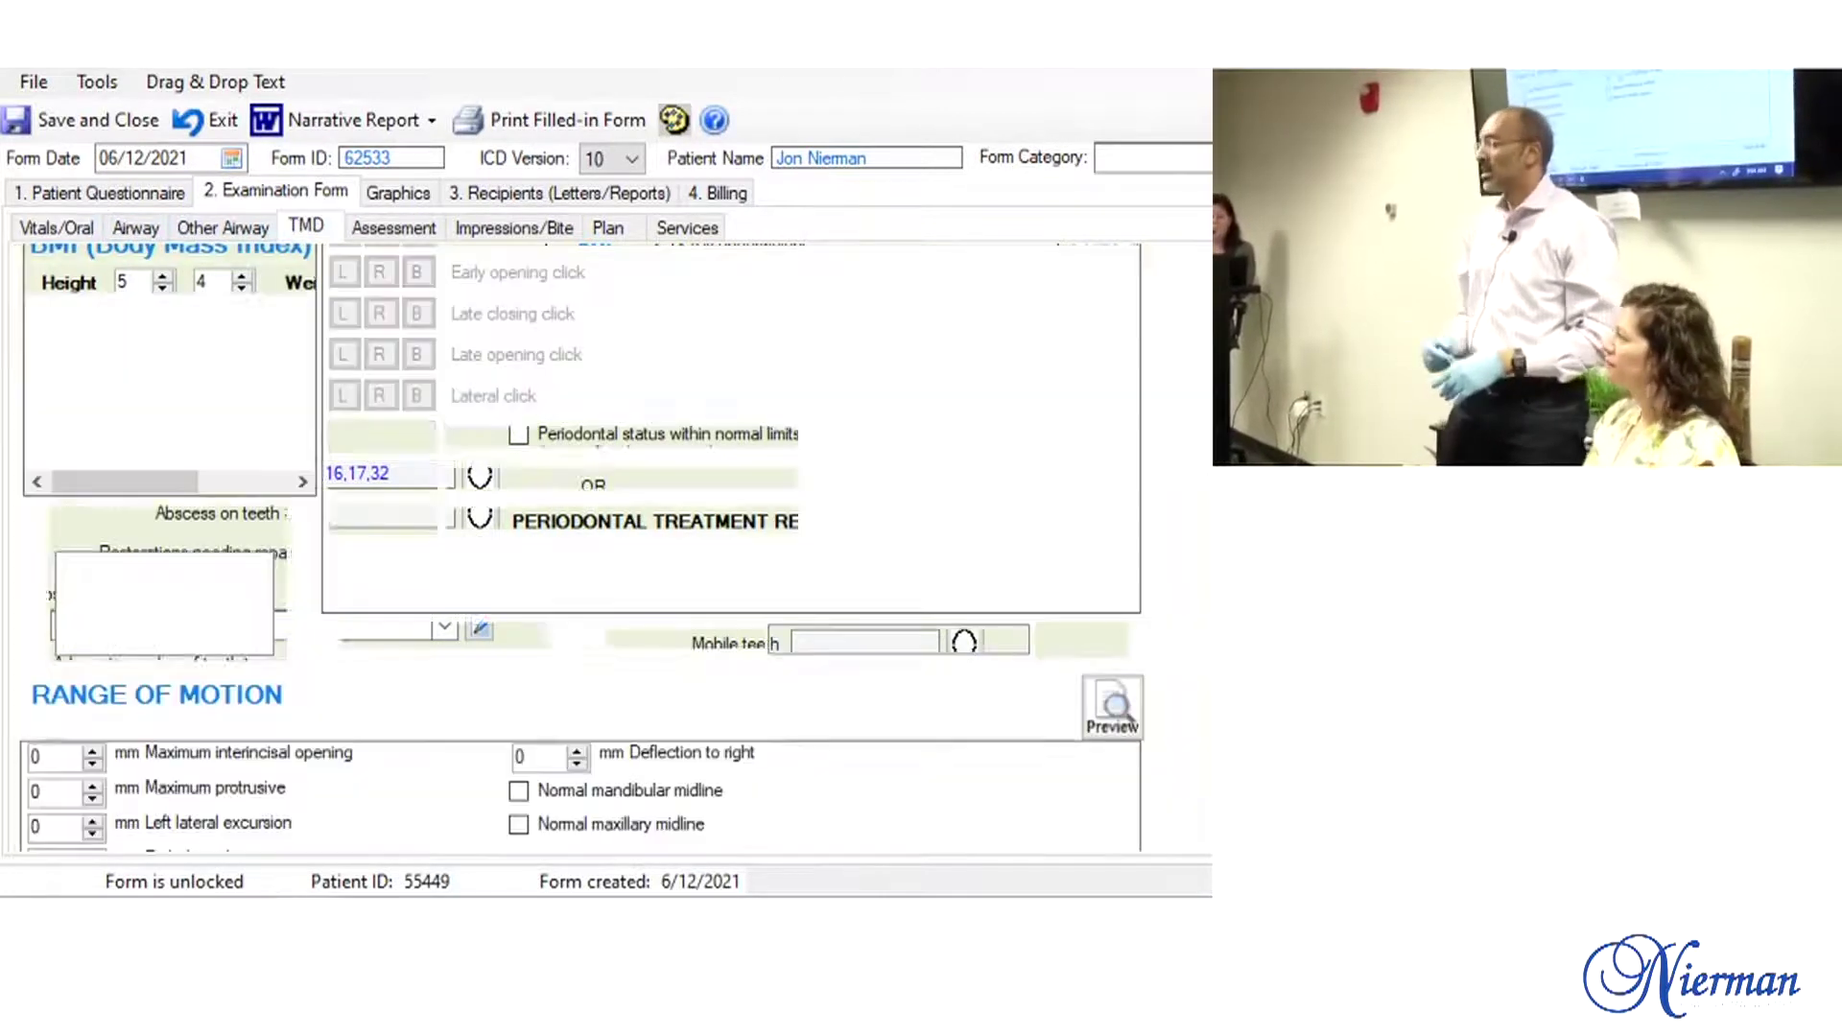
scroll(576, 547, "down", 2)
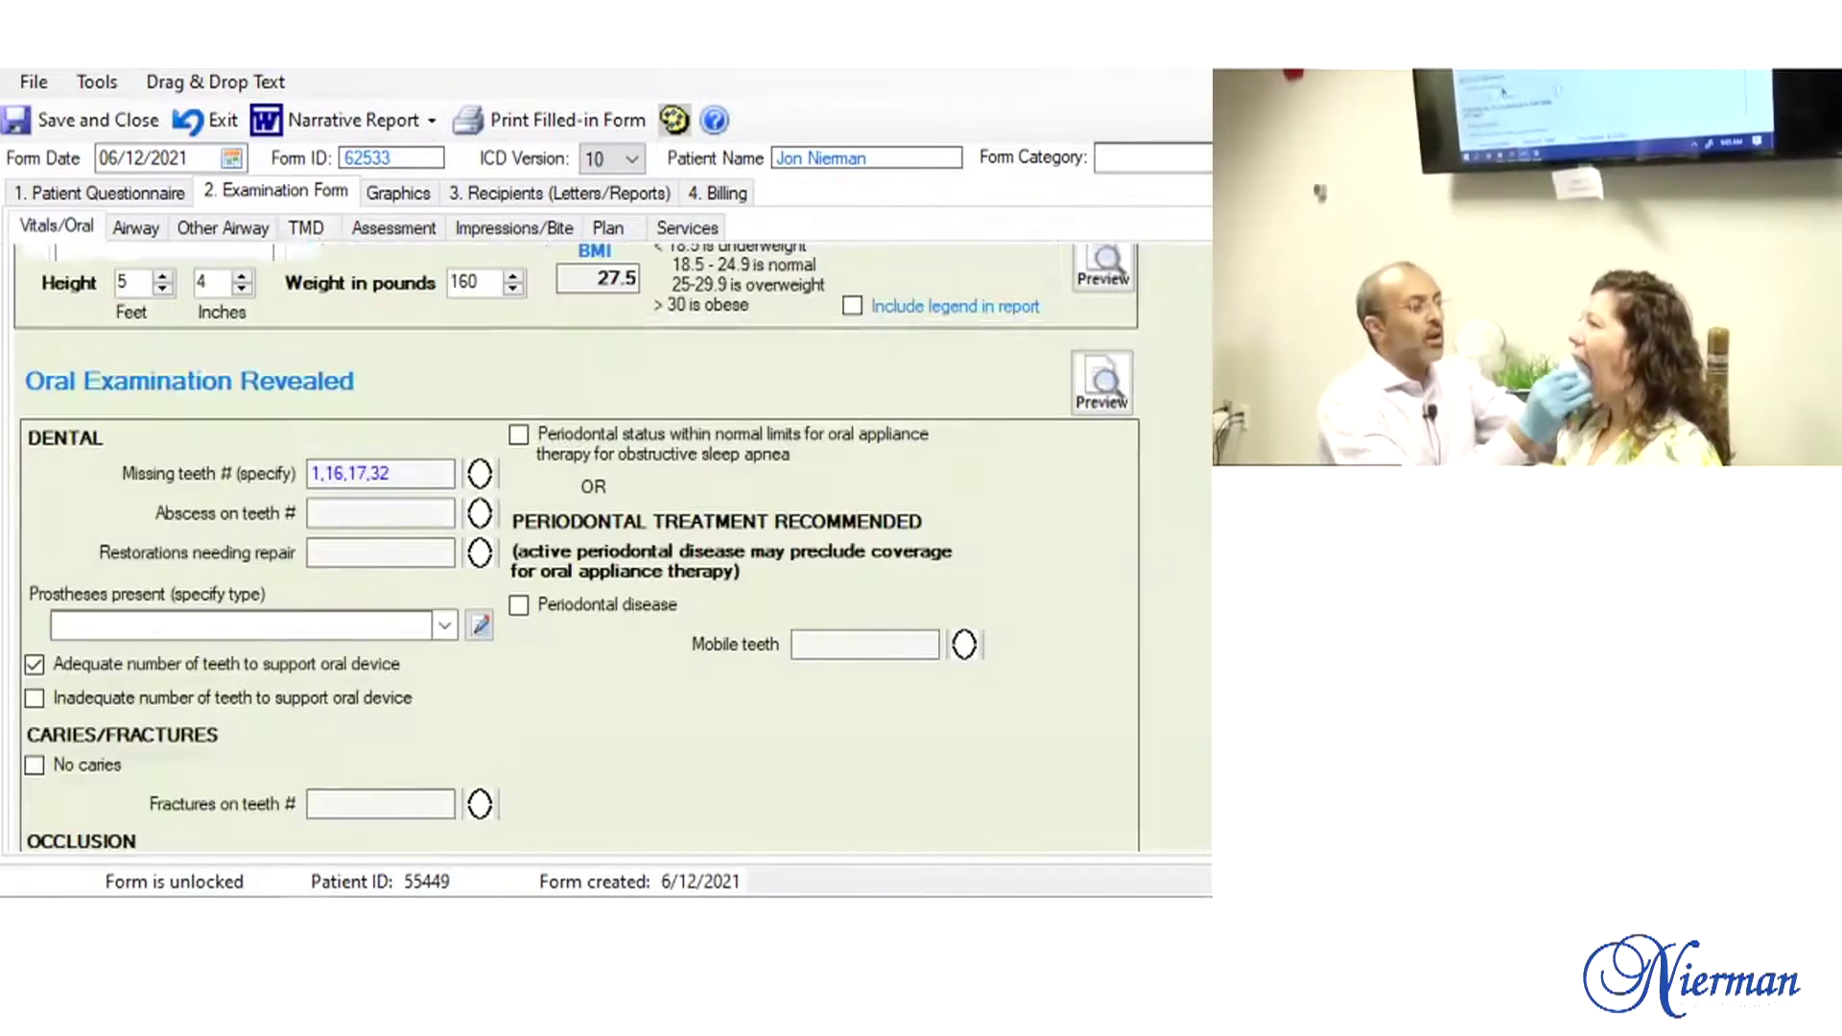
scroll(575, 547, "down", 5)
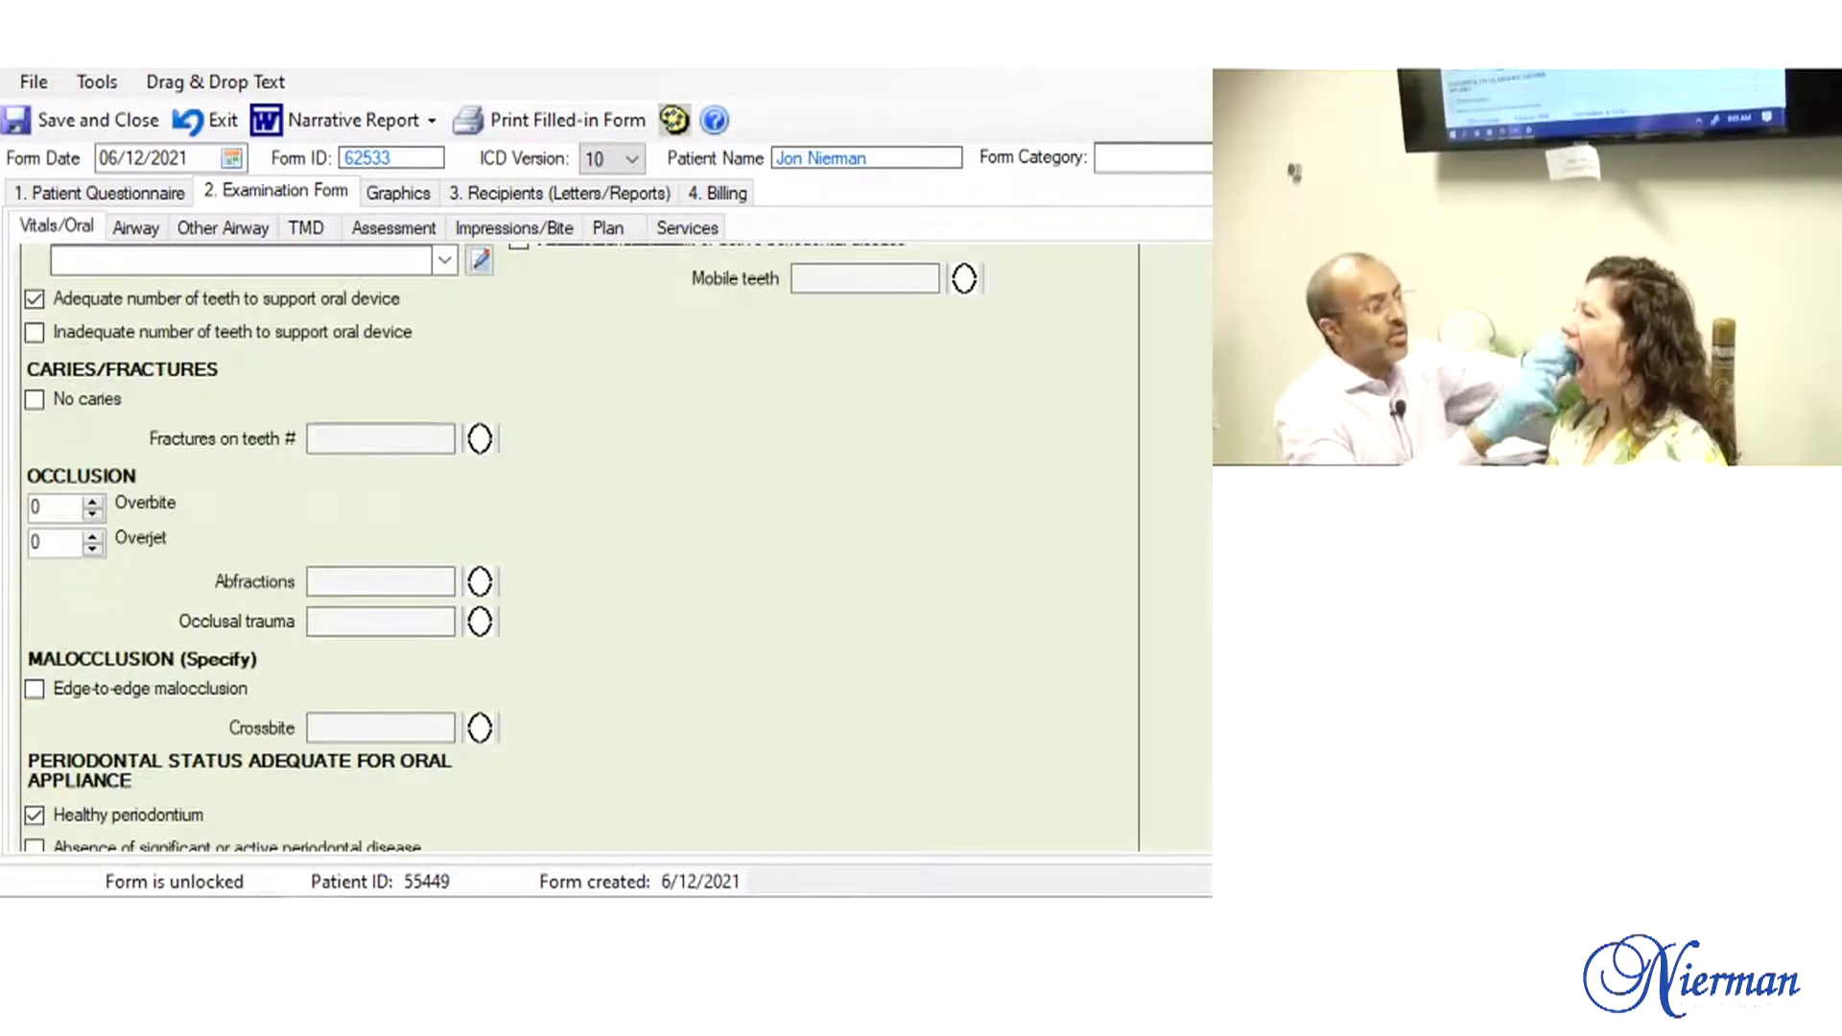
type("3")
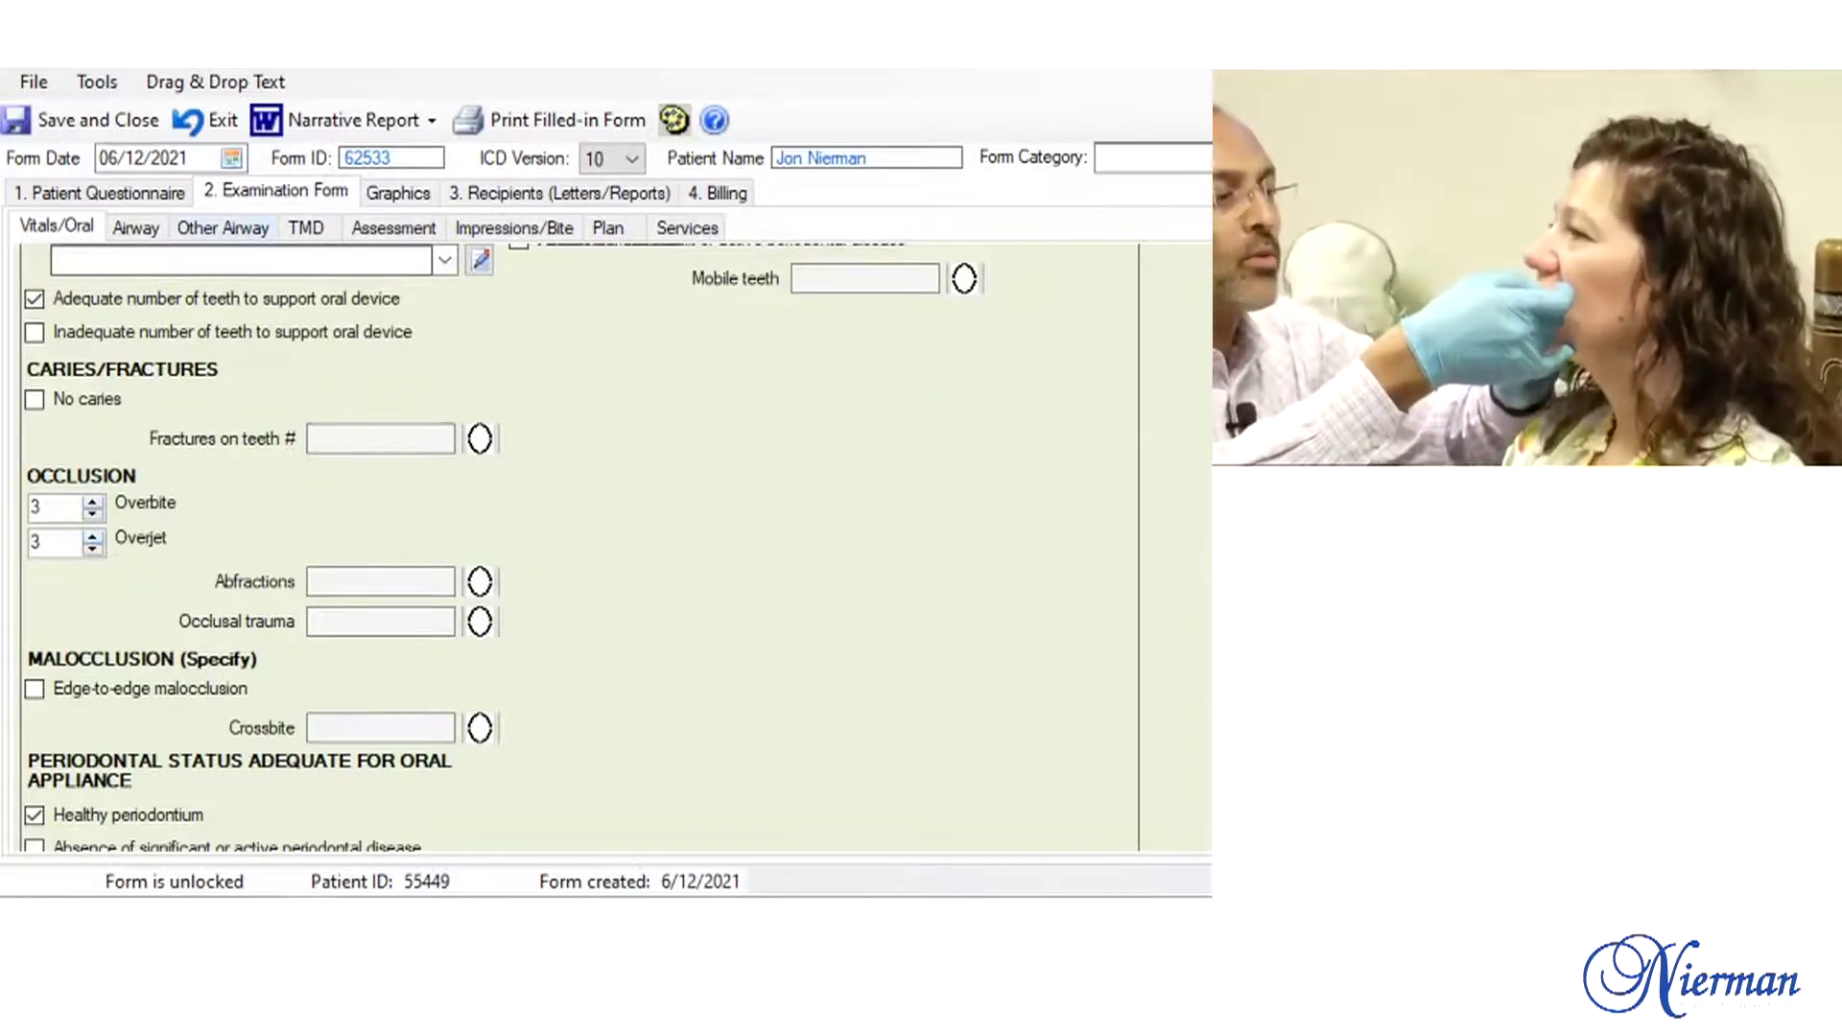
Step: Record the TMD range of motion: 53 mm maximum interincisal opening, 8 mm maximum protrusive, and 15 mm left and right lateral excursion
left_click(306, 228)
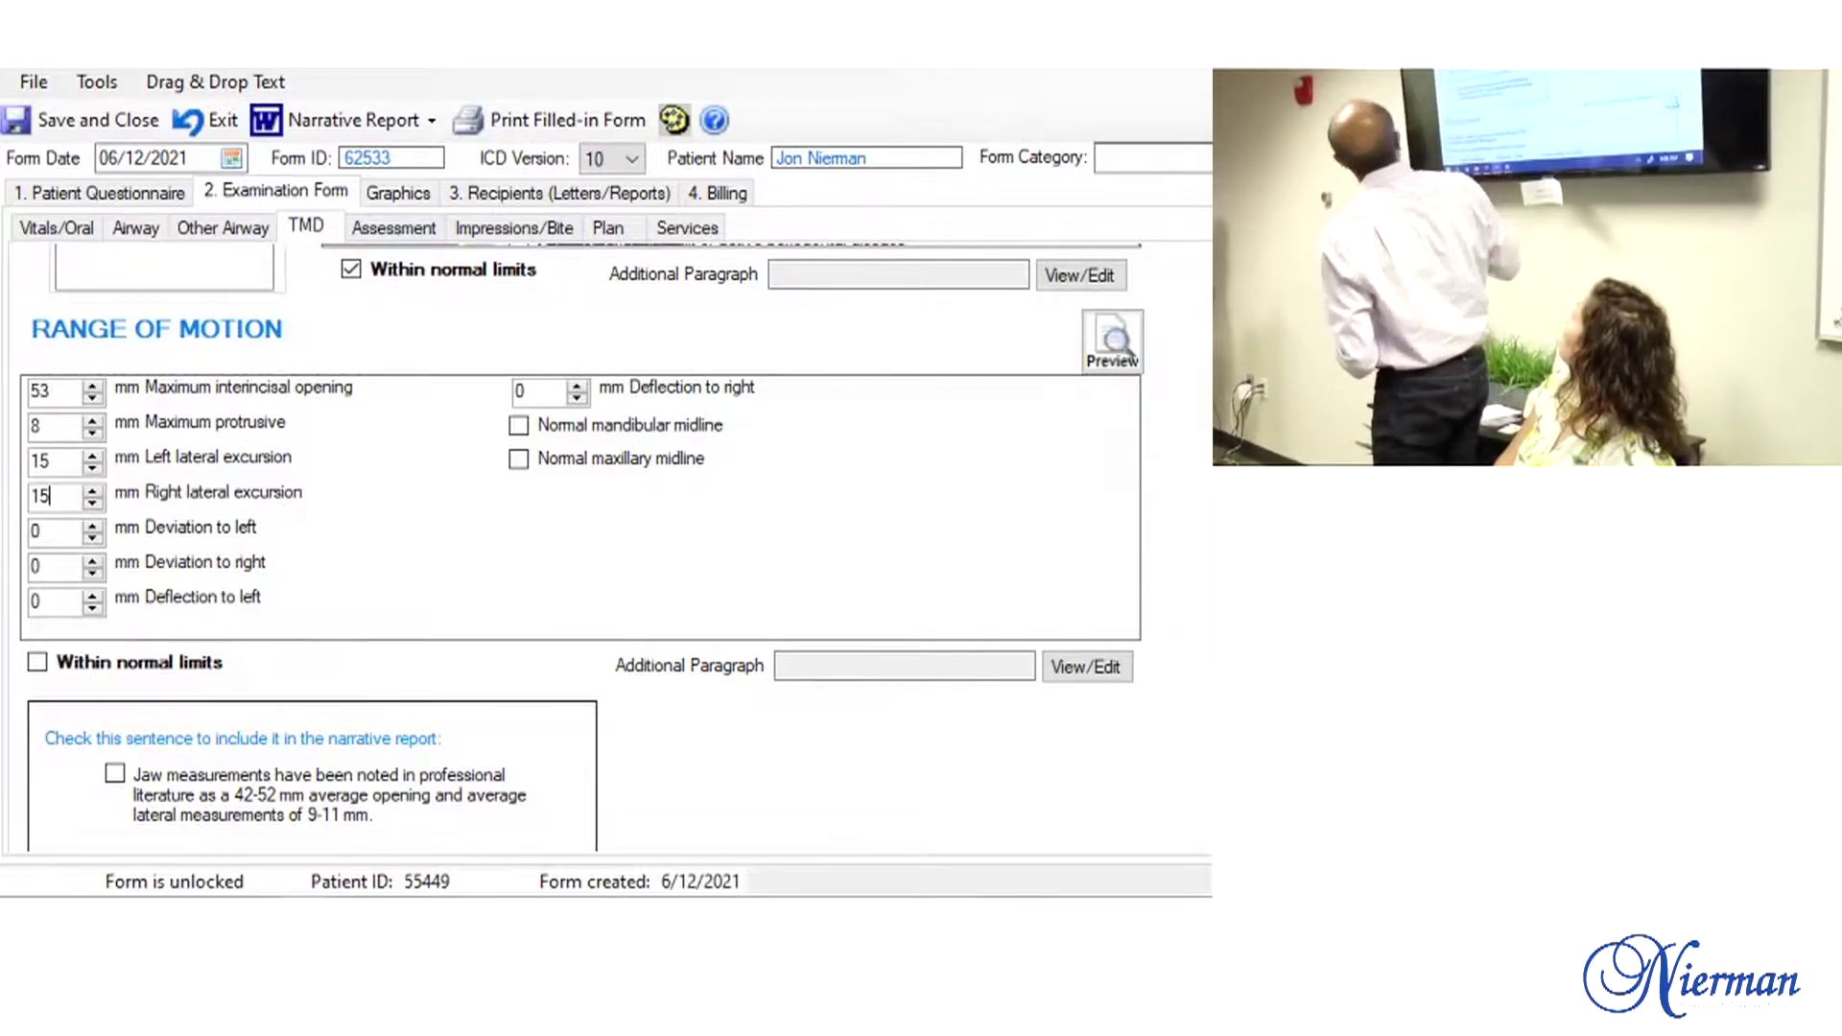
scroll(575, 547, "down", 5)
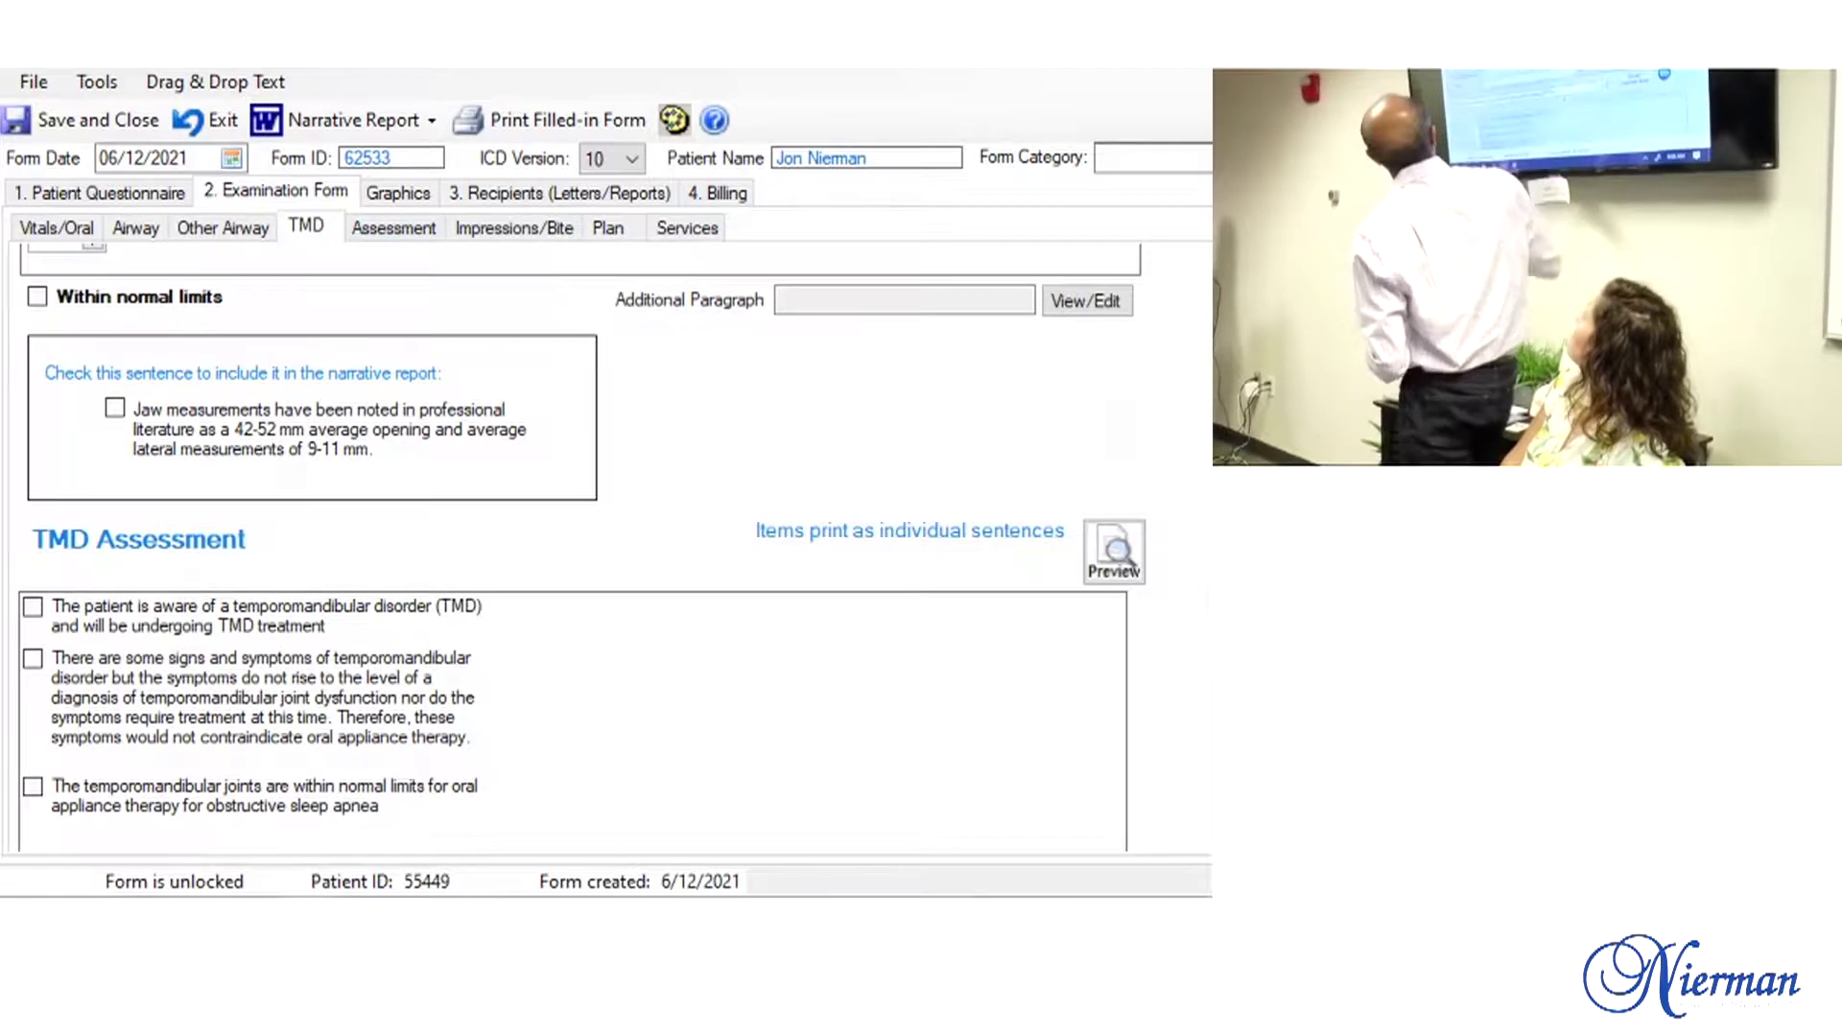
Step: Base the clinical impression in the assessment on the sleep study
left_click(394, 227)
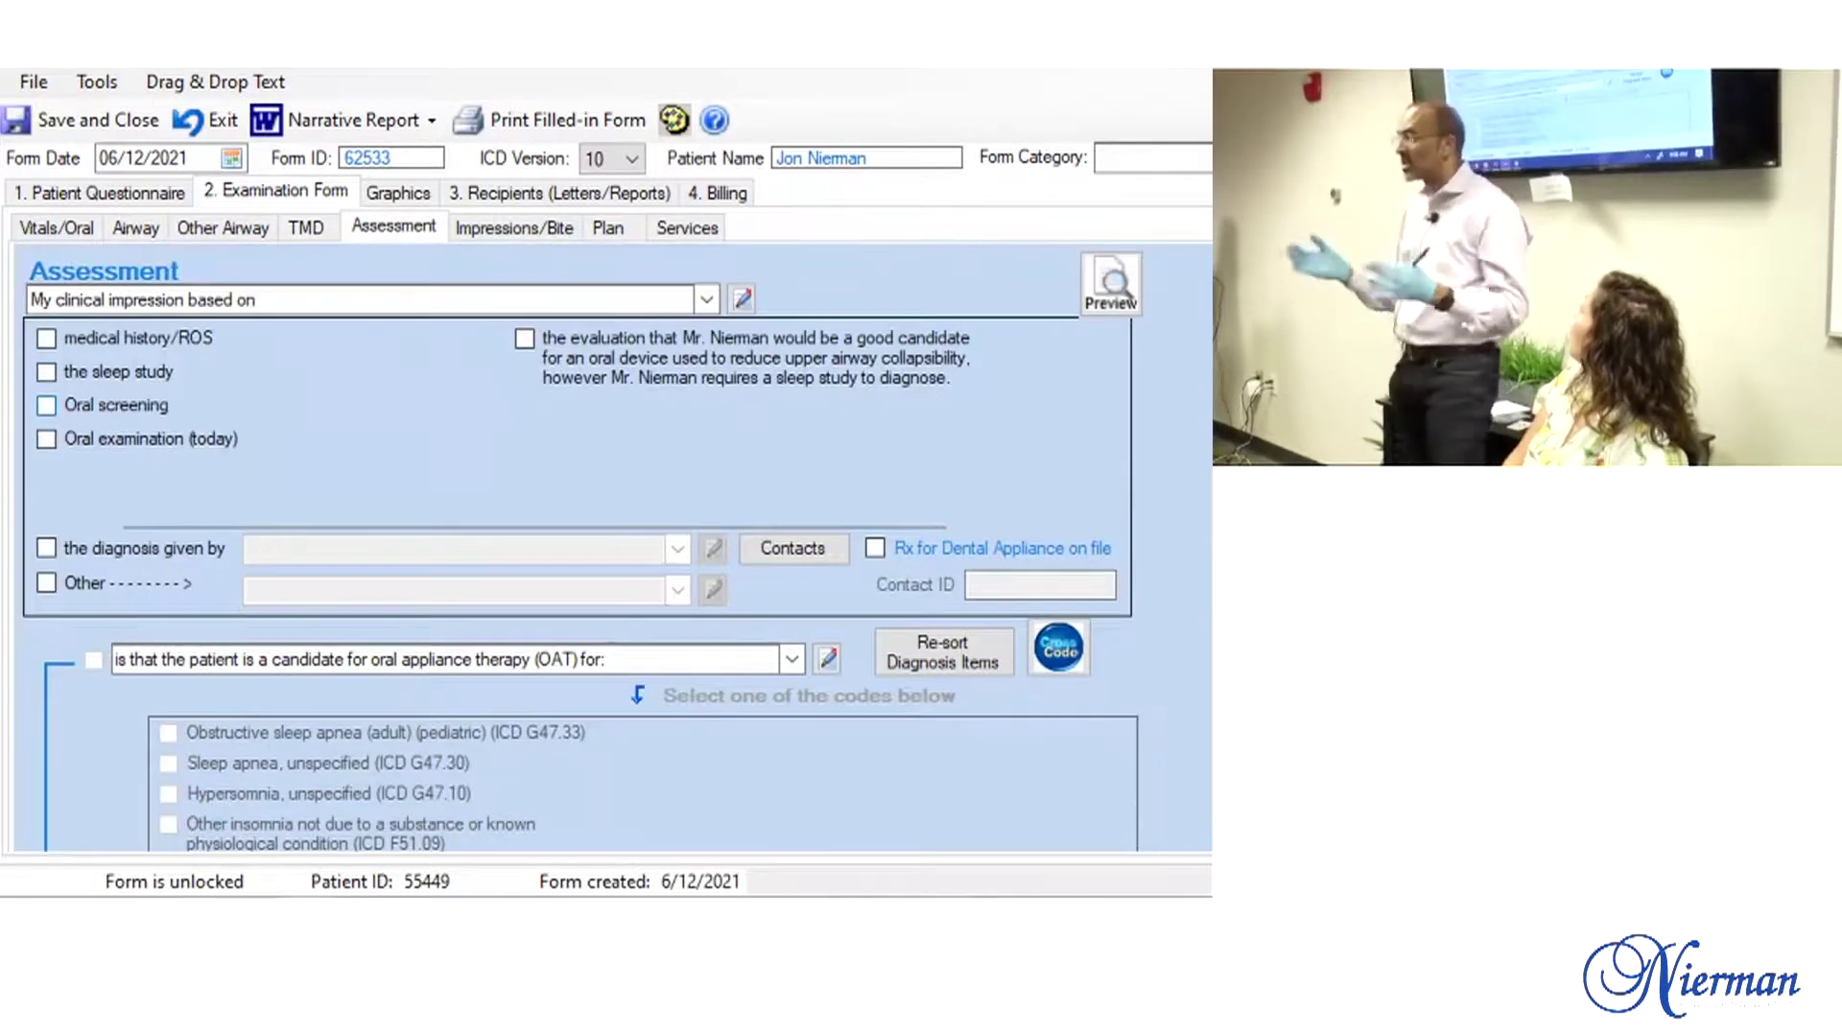
scroll(575, 547, "down", 3)
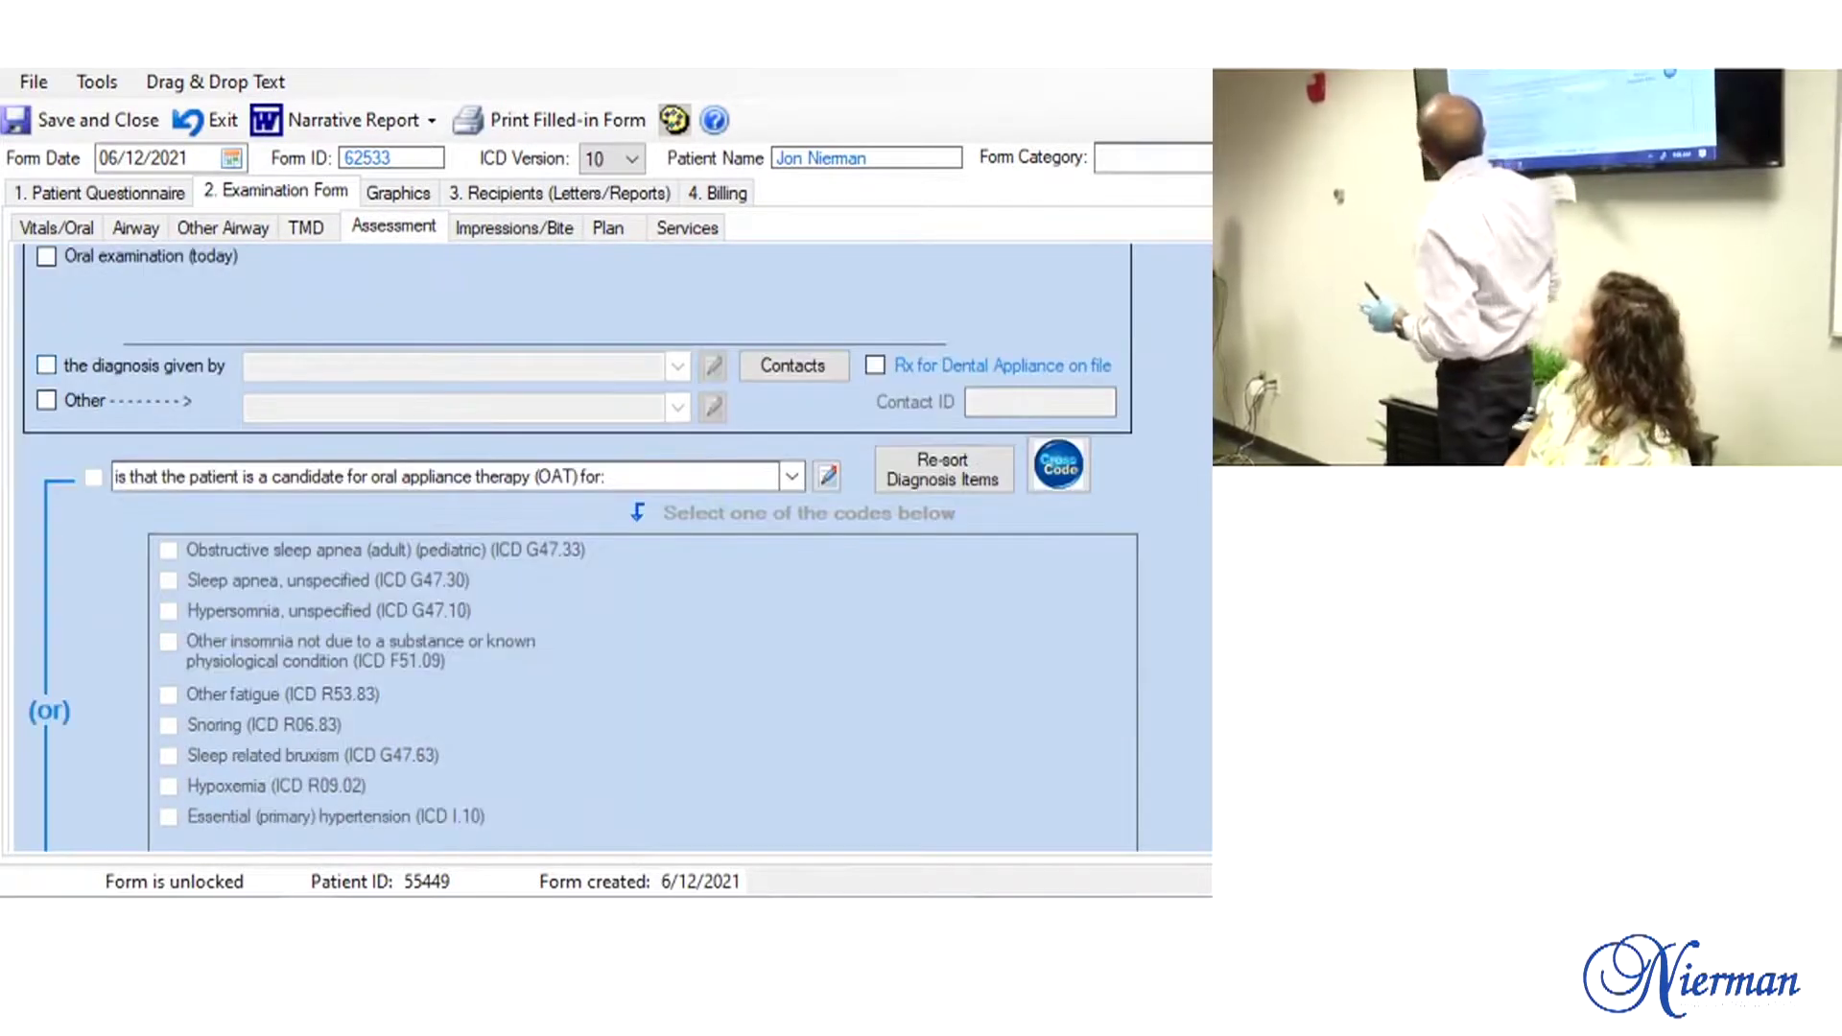
scroll(576, 547, "up", 3)
left_click(46, 372)
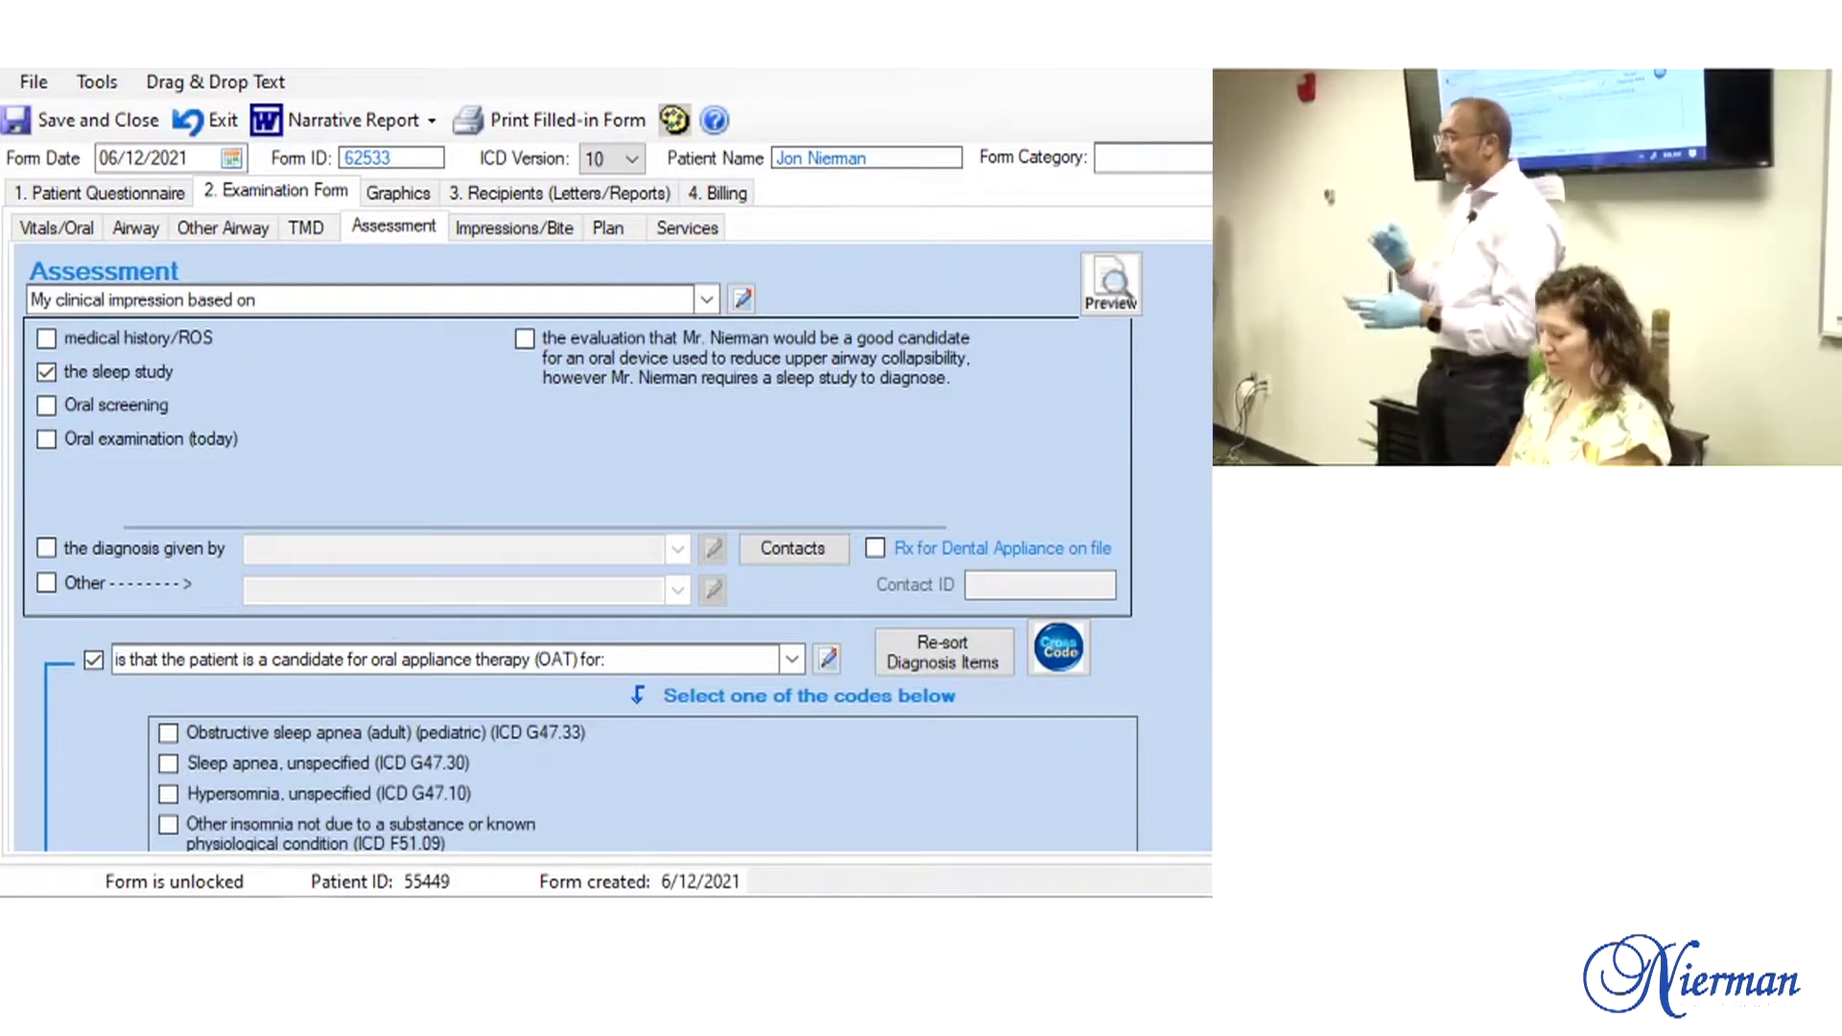
Step: Include the diagnosis given by a provider picked from the contacts, and select obstructive sleep apnea (ICD G47.33) as the diagnosis code
left_click(46, 547)
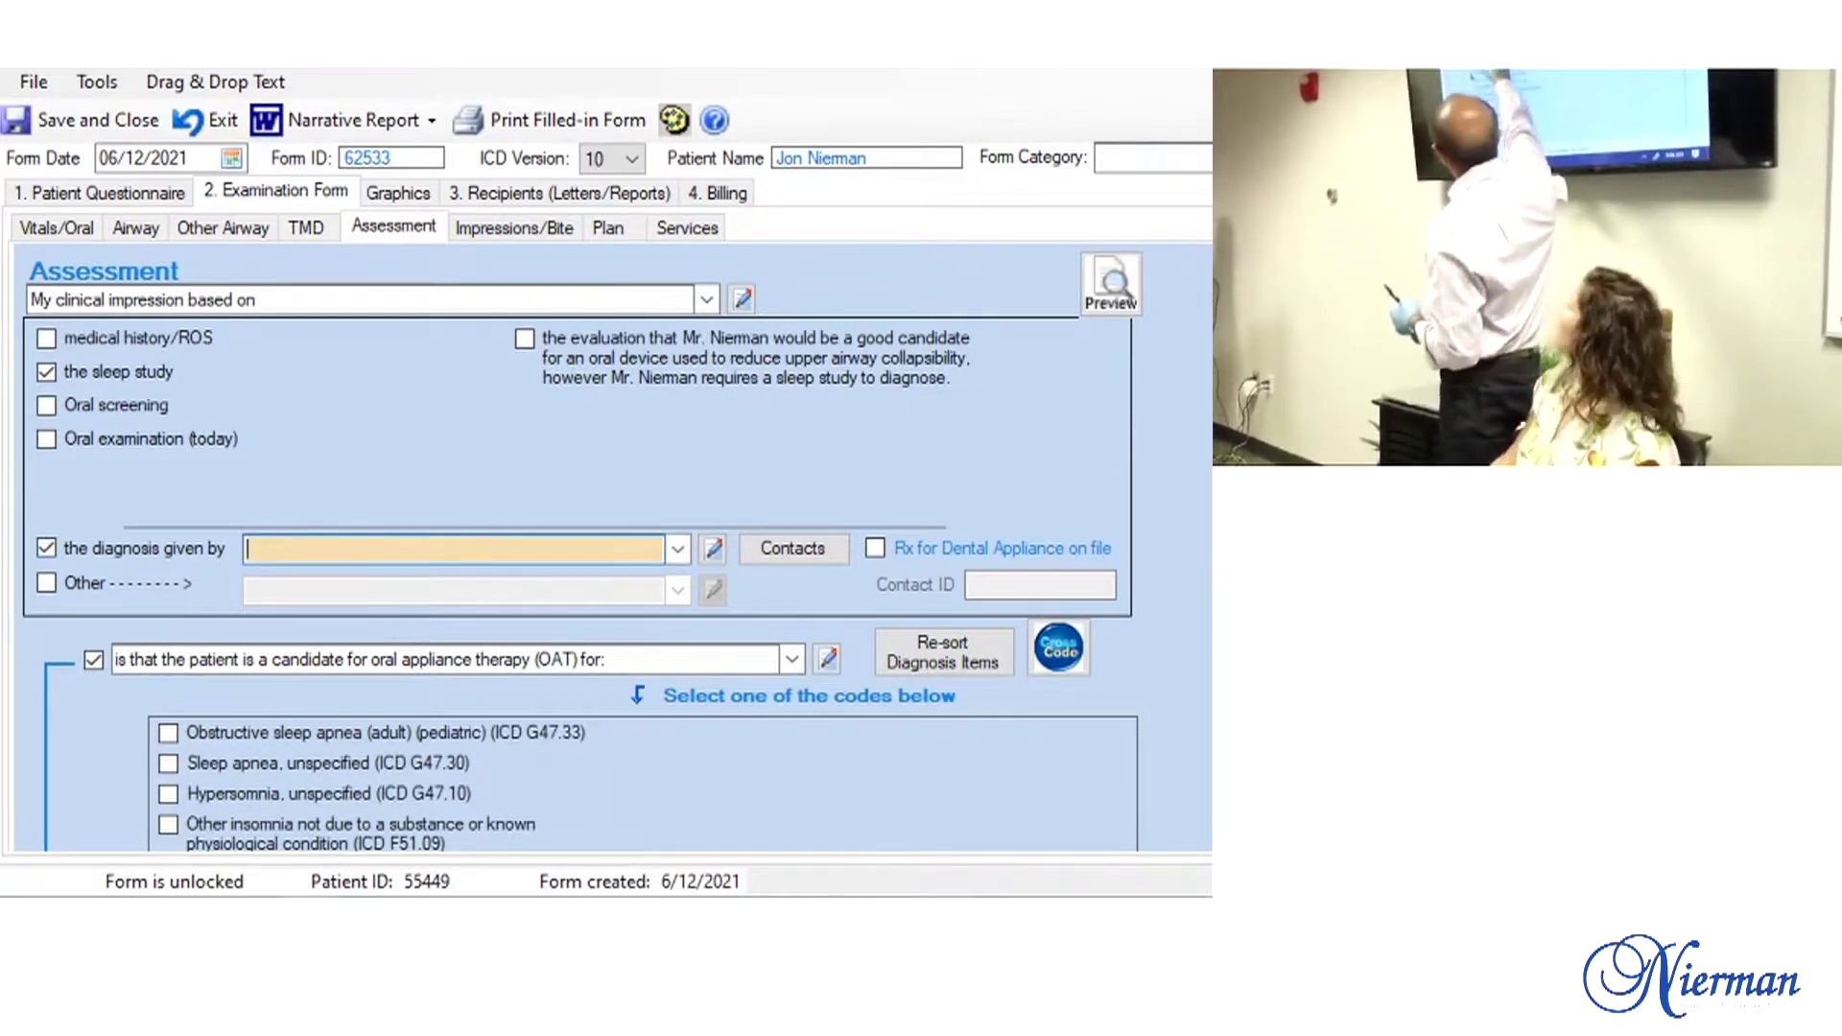
scroll(576, 546, "down", 3)
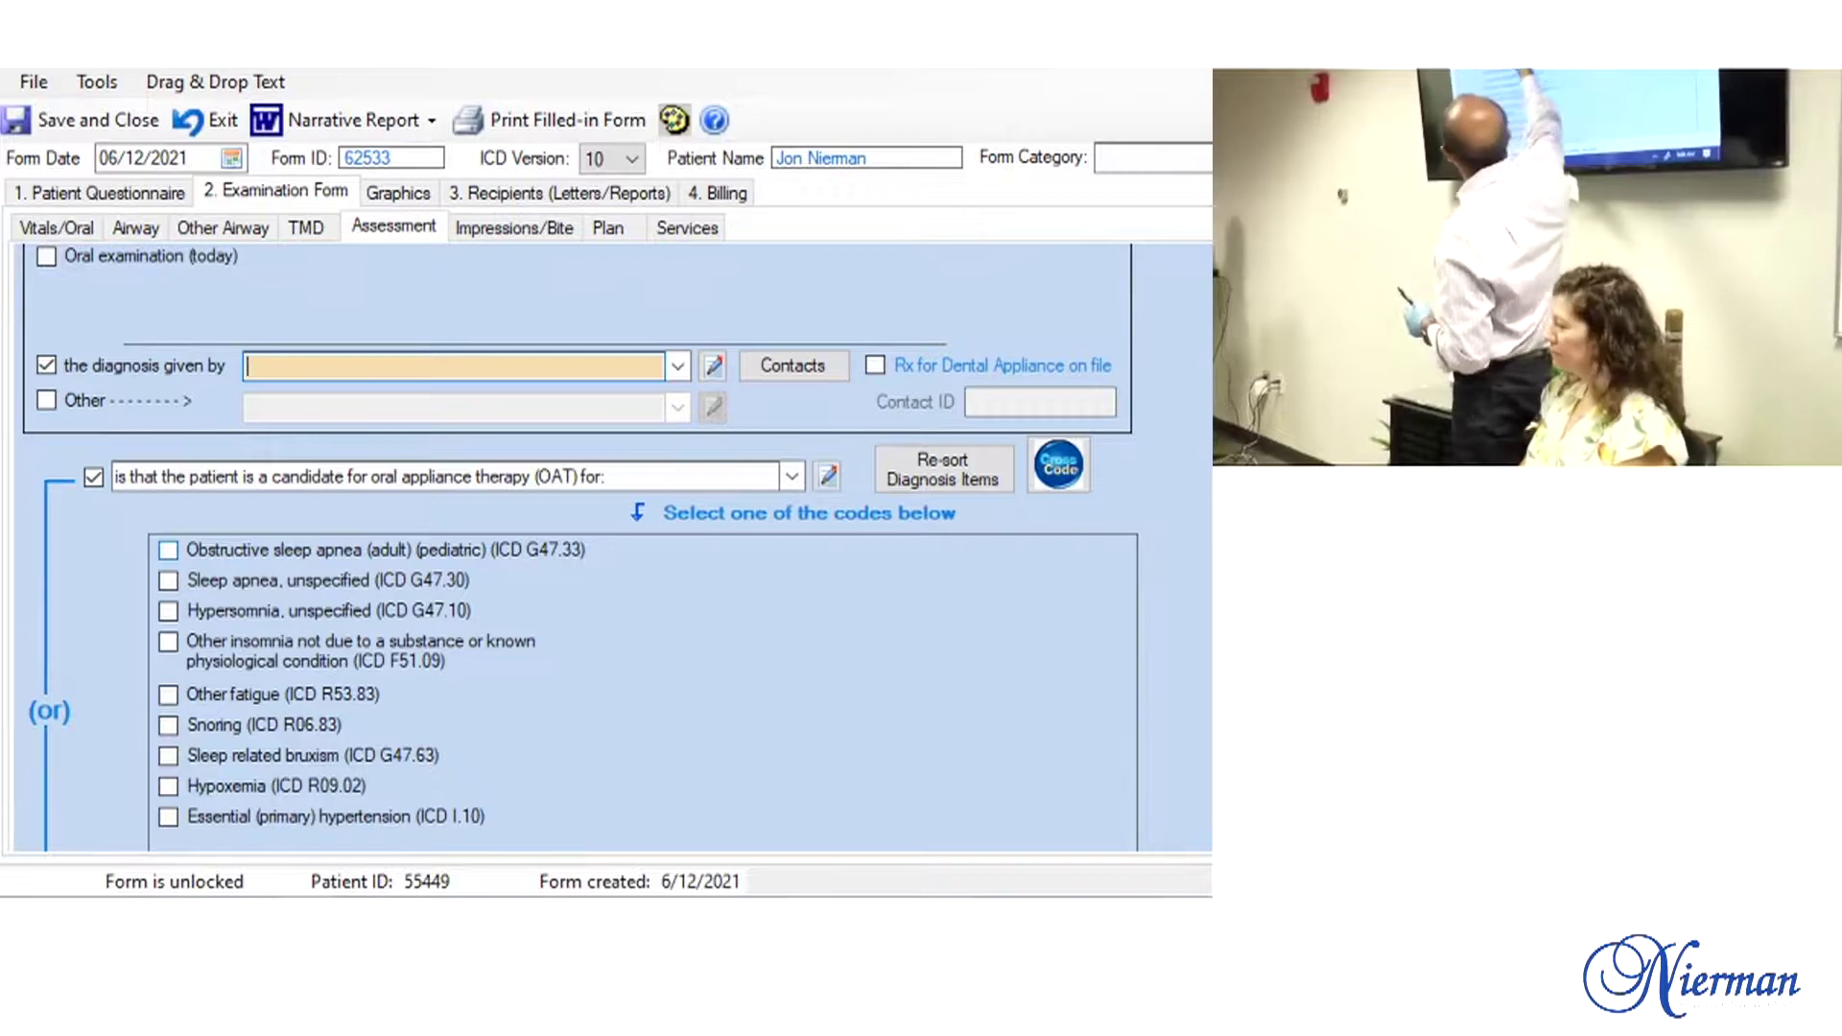
left_click(792, 364)
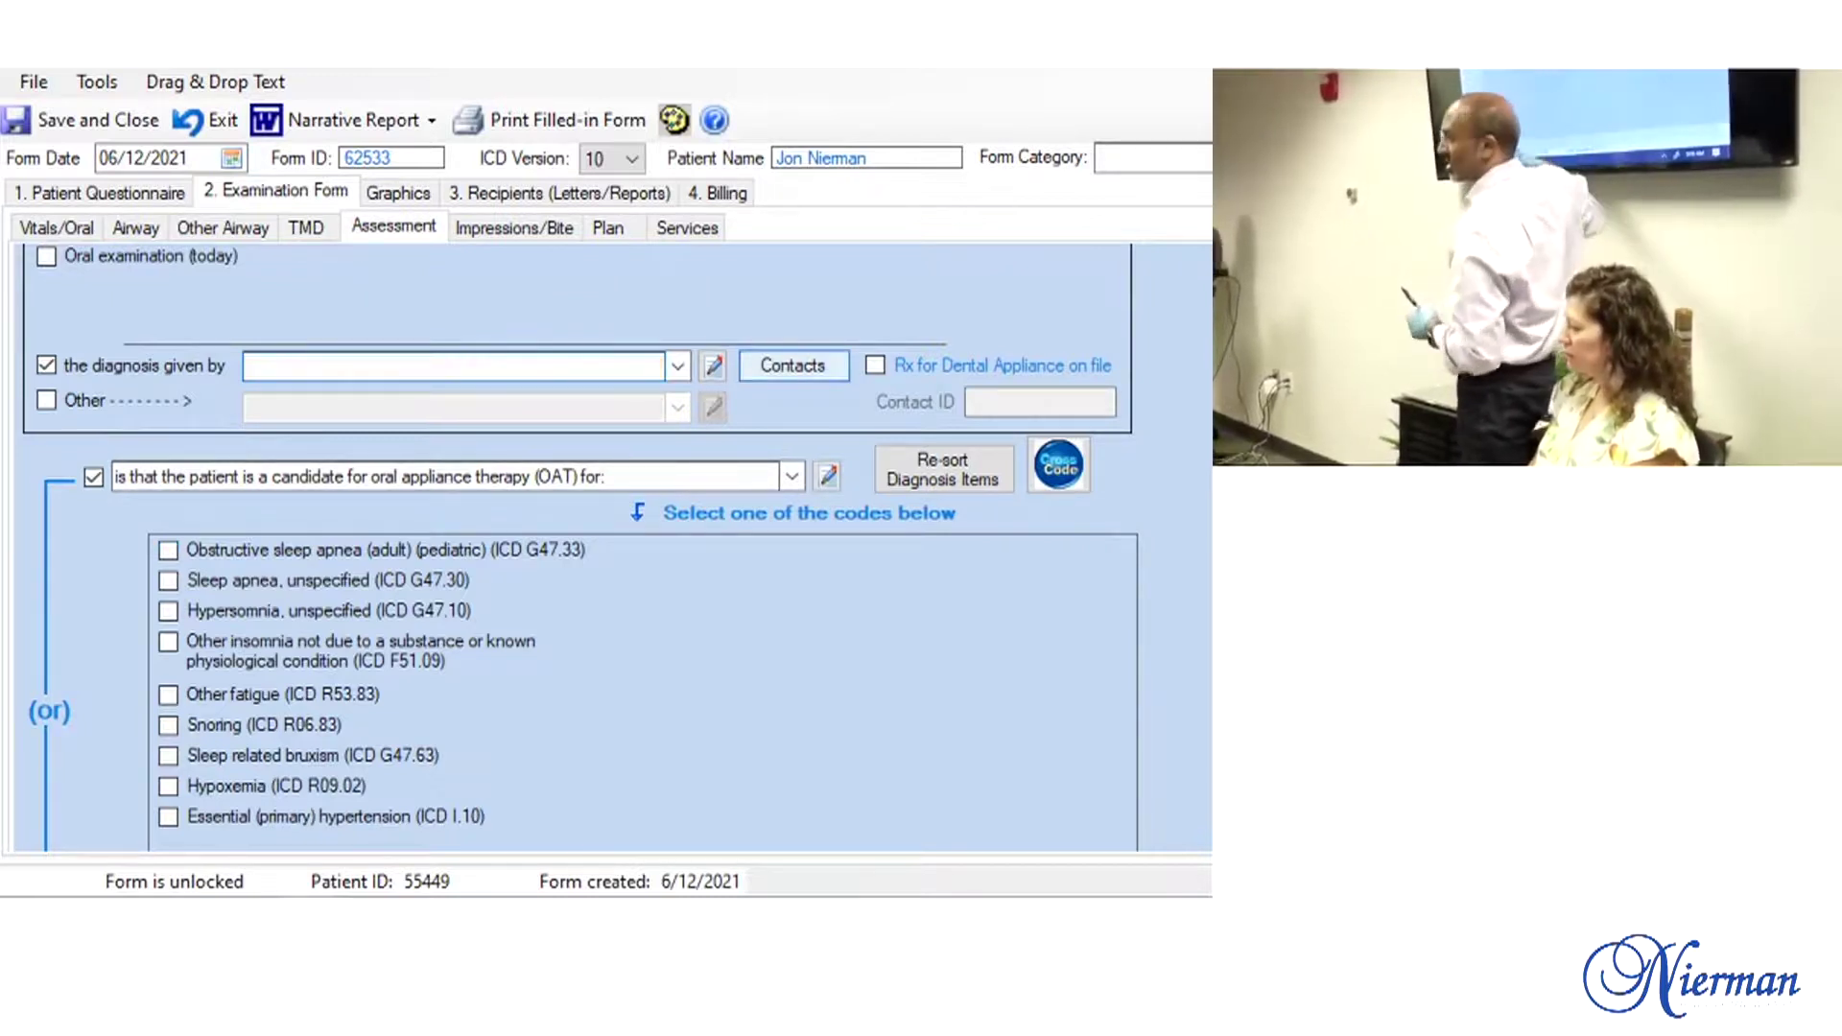
double_click(190, 375)
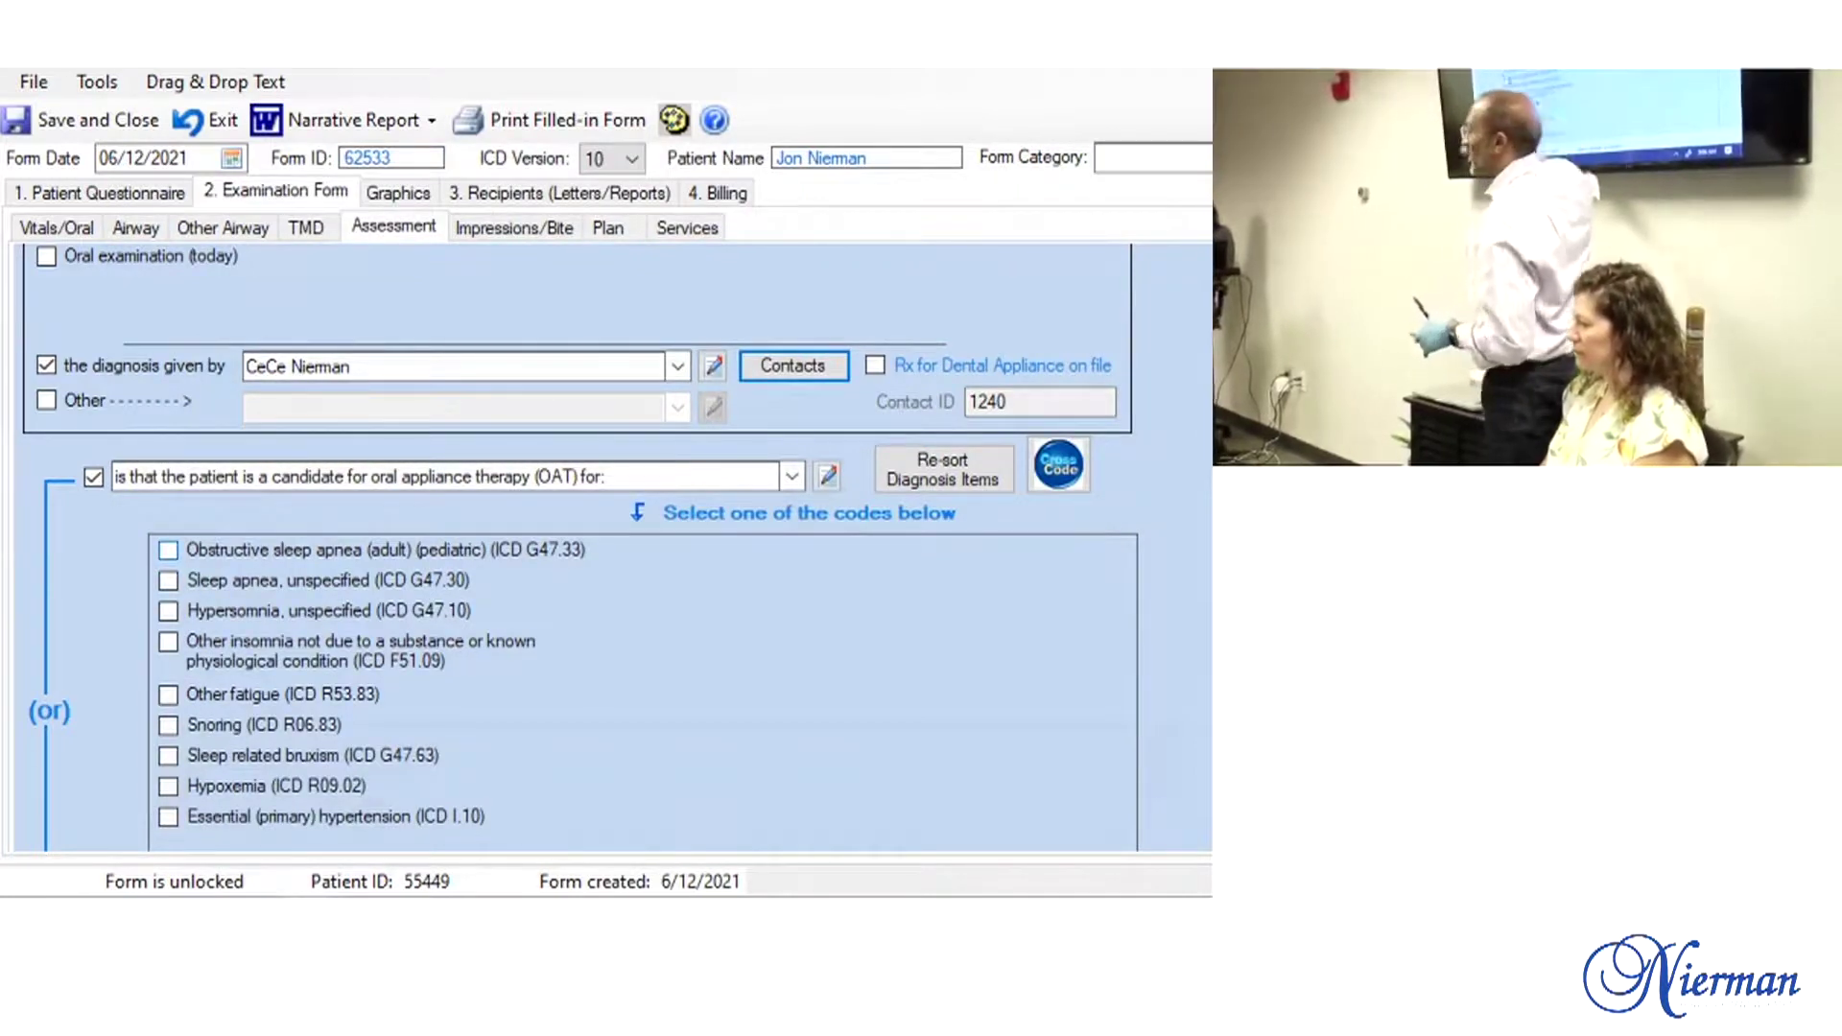
left_click(168, 550)
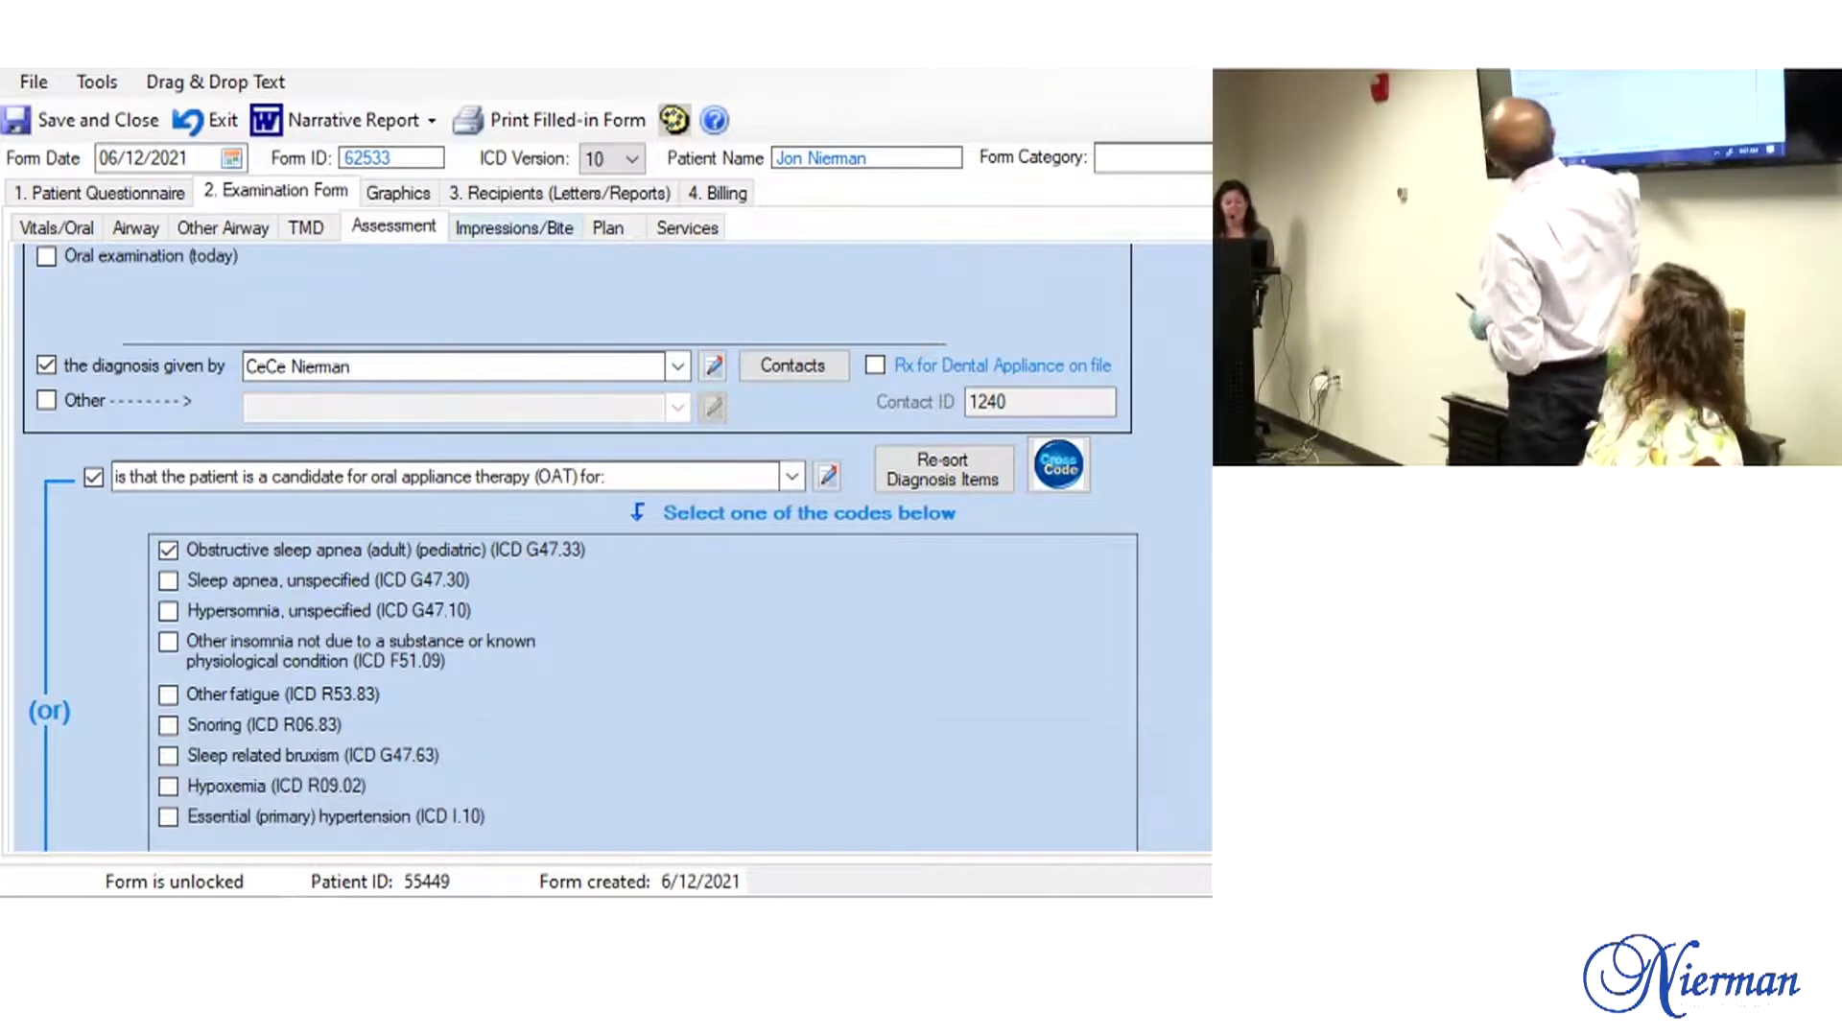
Step: Record that impressions, photos of the pretreatment occlusion and a bite registration were taken
left_click(514, 228)
left_click(51, 342)
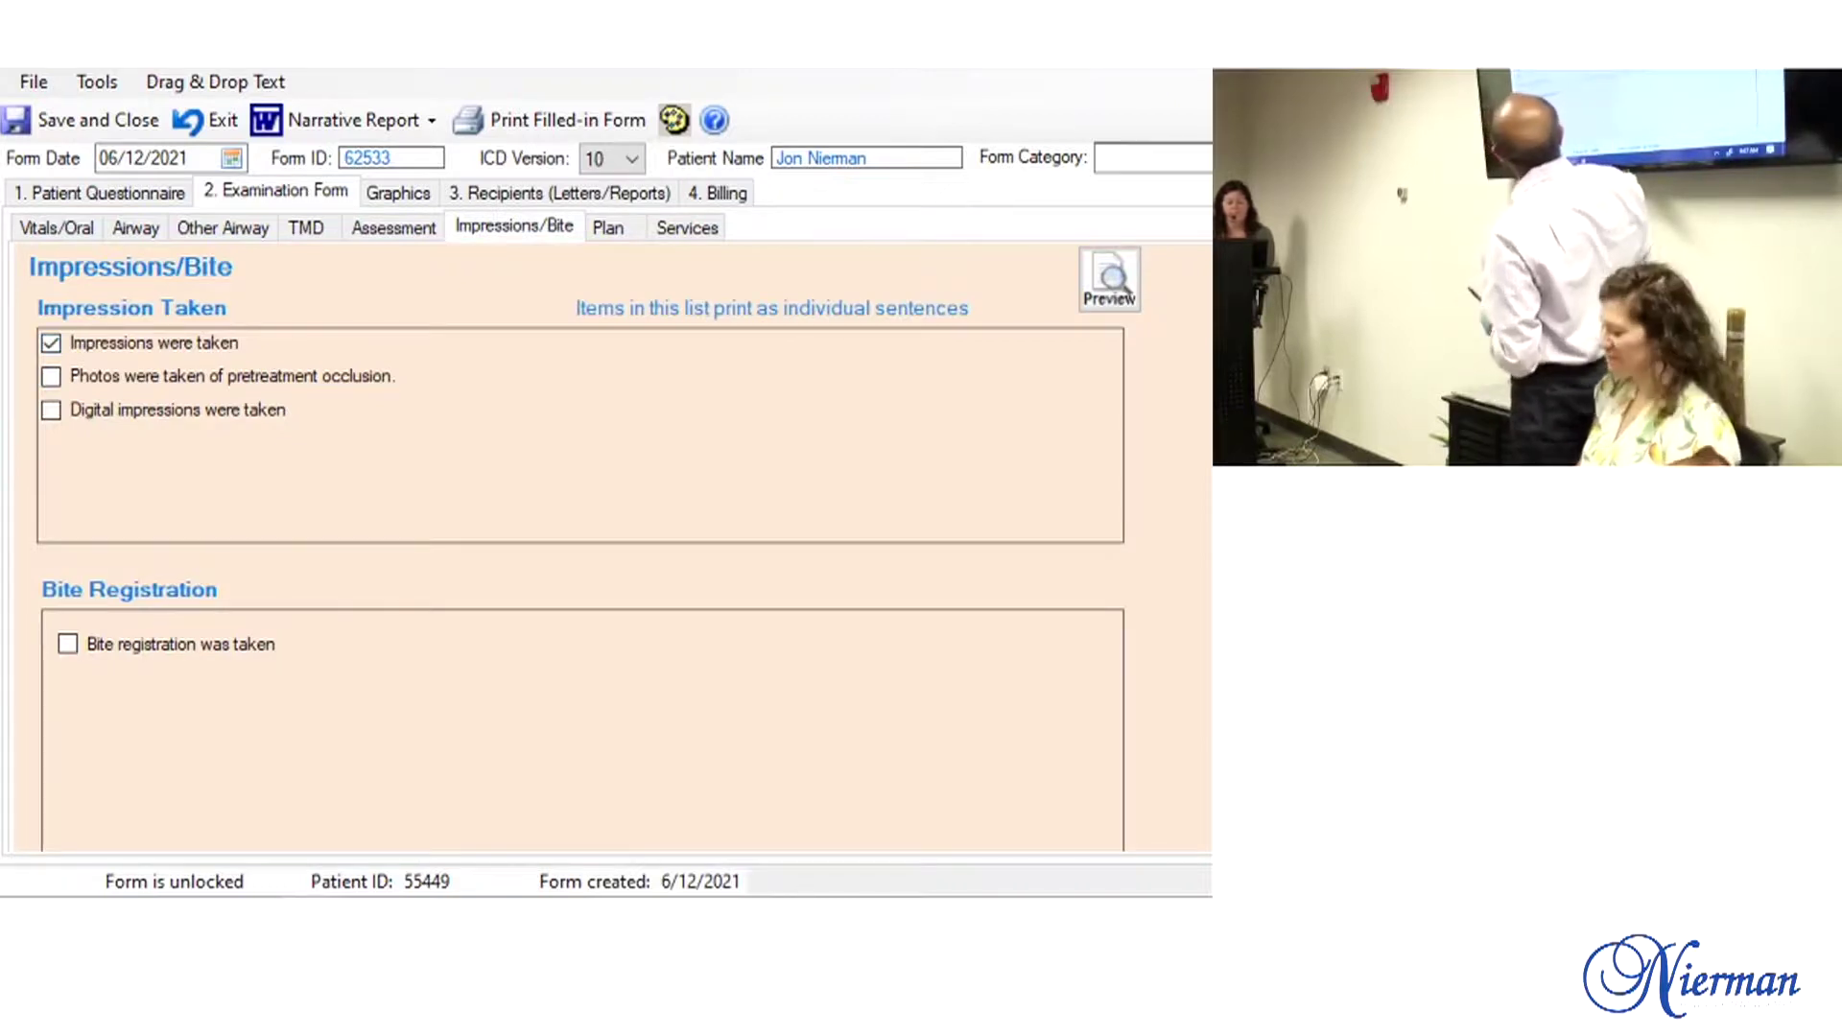
left_click(50, 376)
left_click(67, 644)
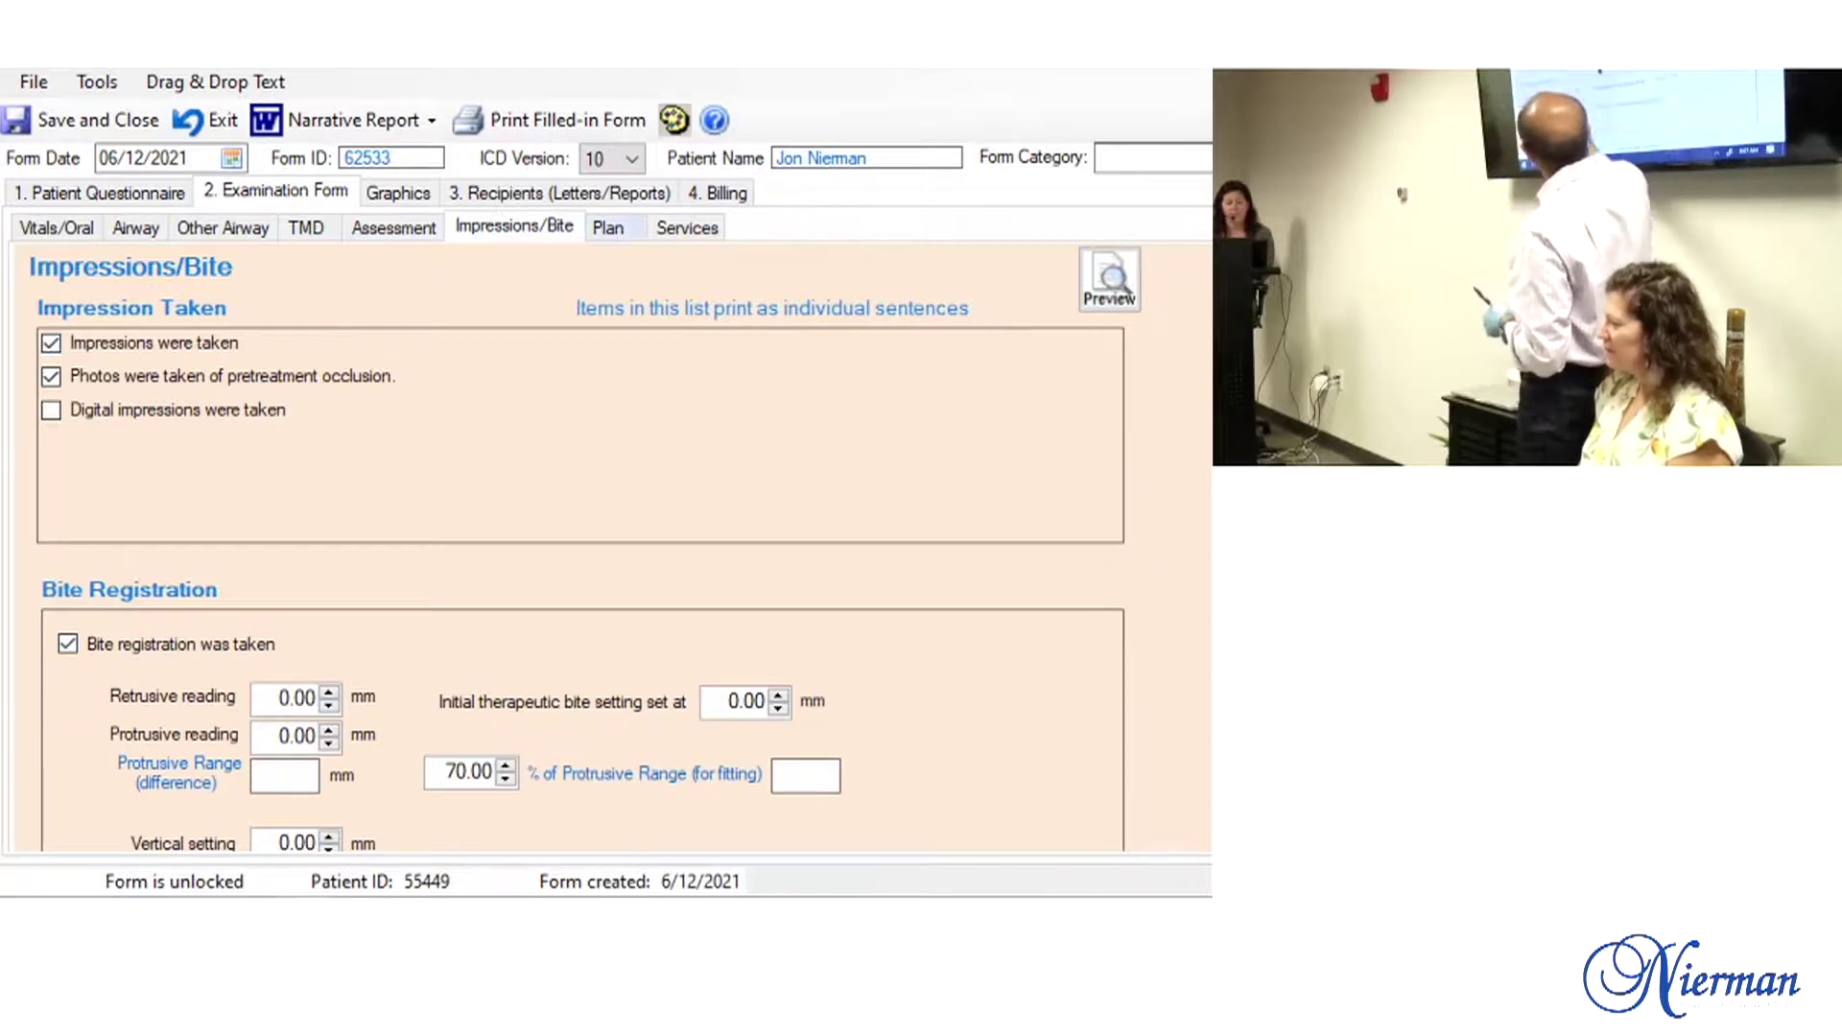
scroll(576, 547, "down", 1)
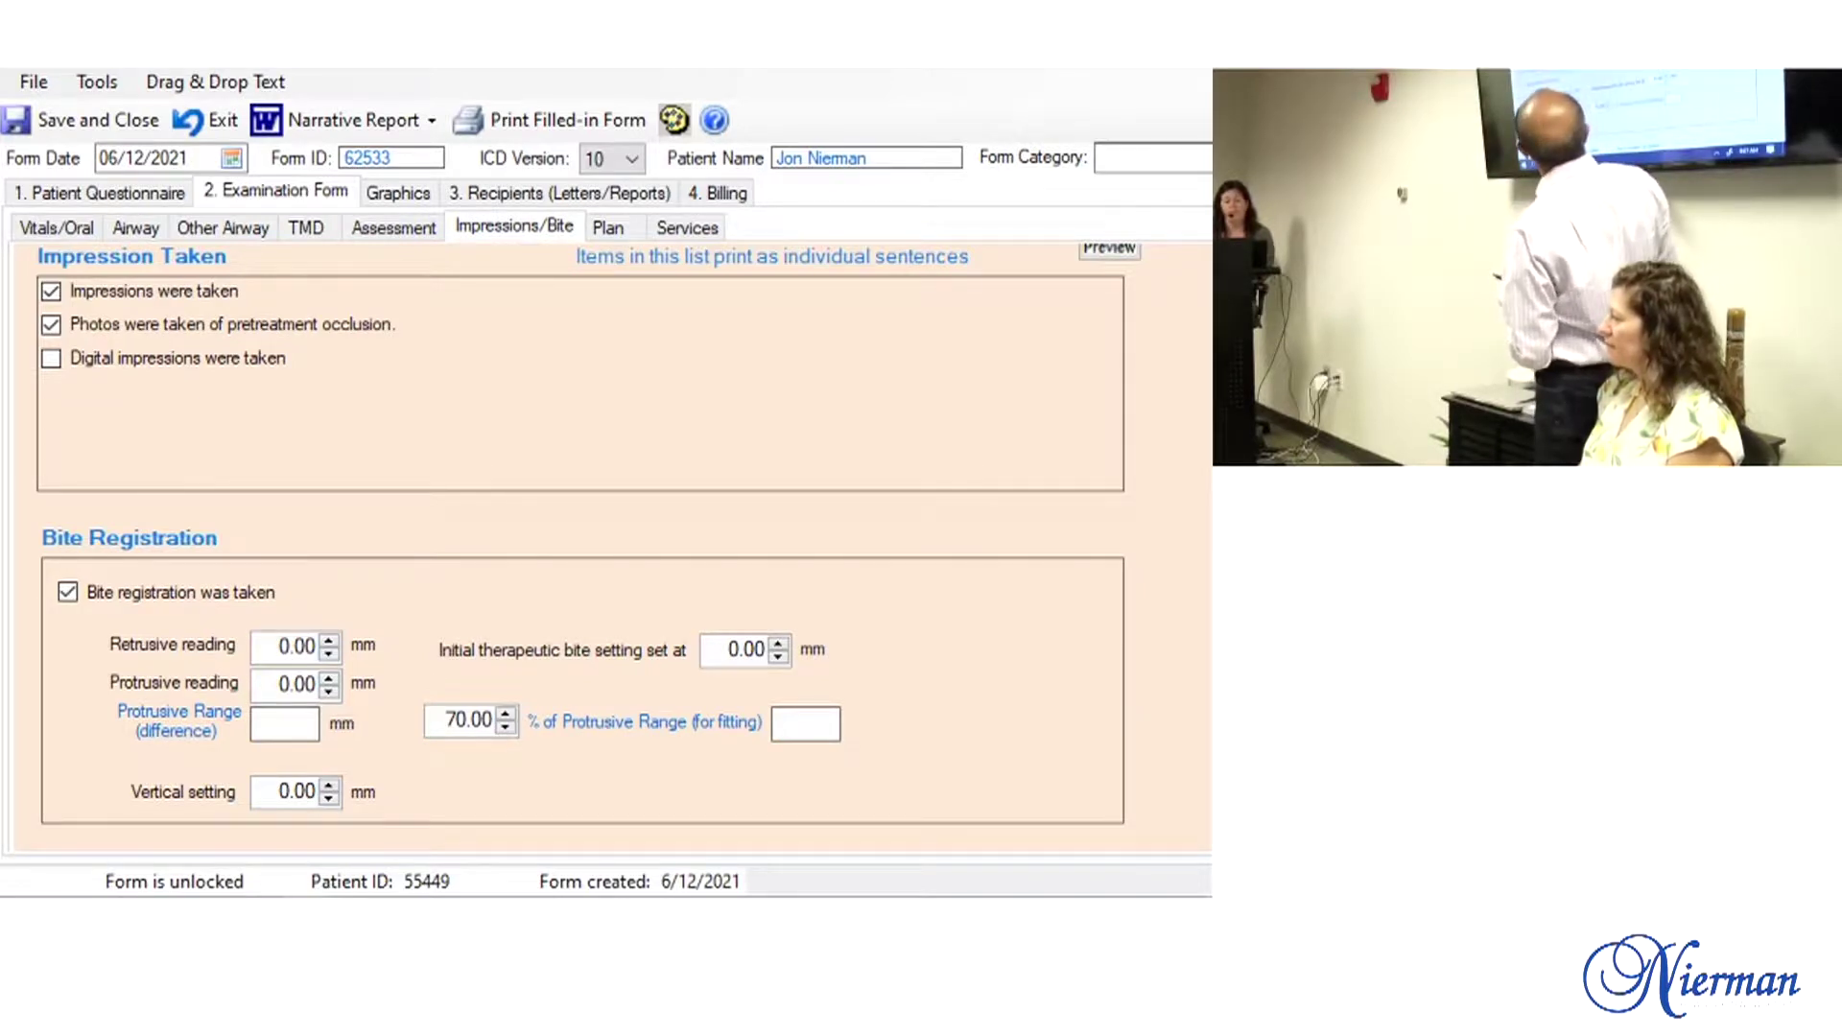
Step: Choose Somnodent as the oral appliance for delivery at the next appointment in the plan
left_click(607, 227)
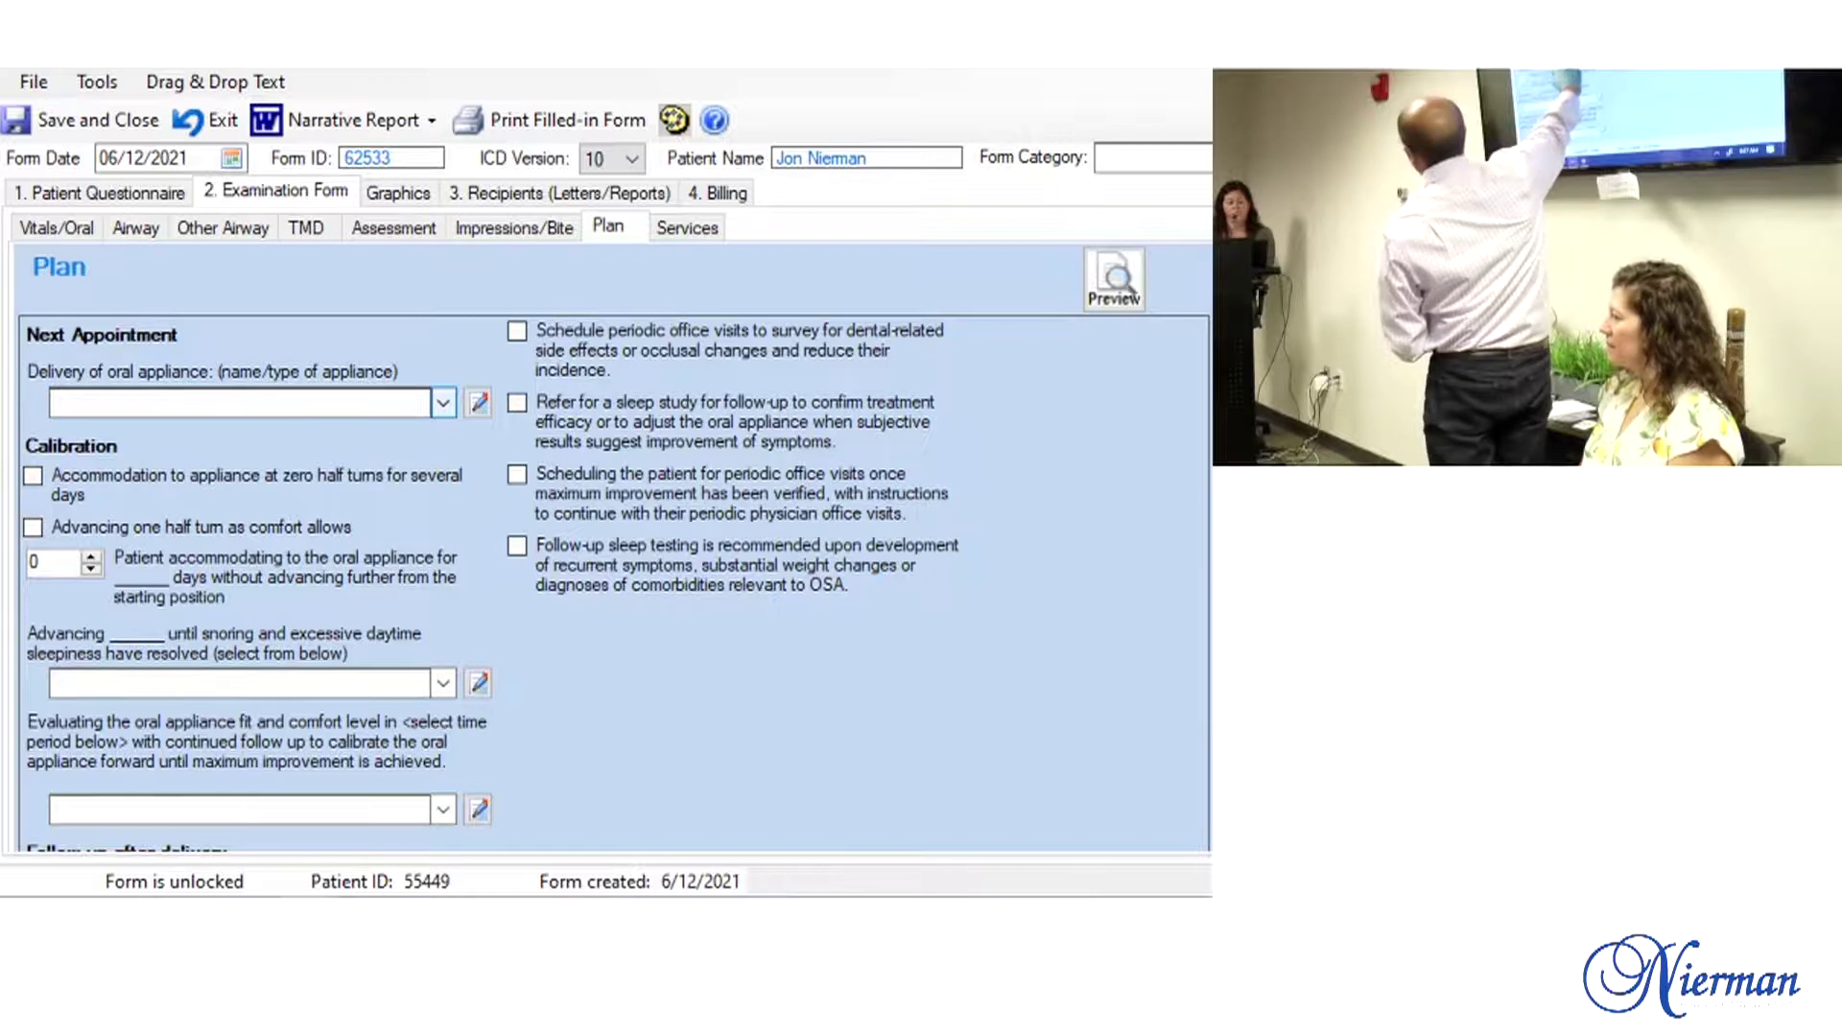
left_click(443, 402)
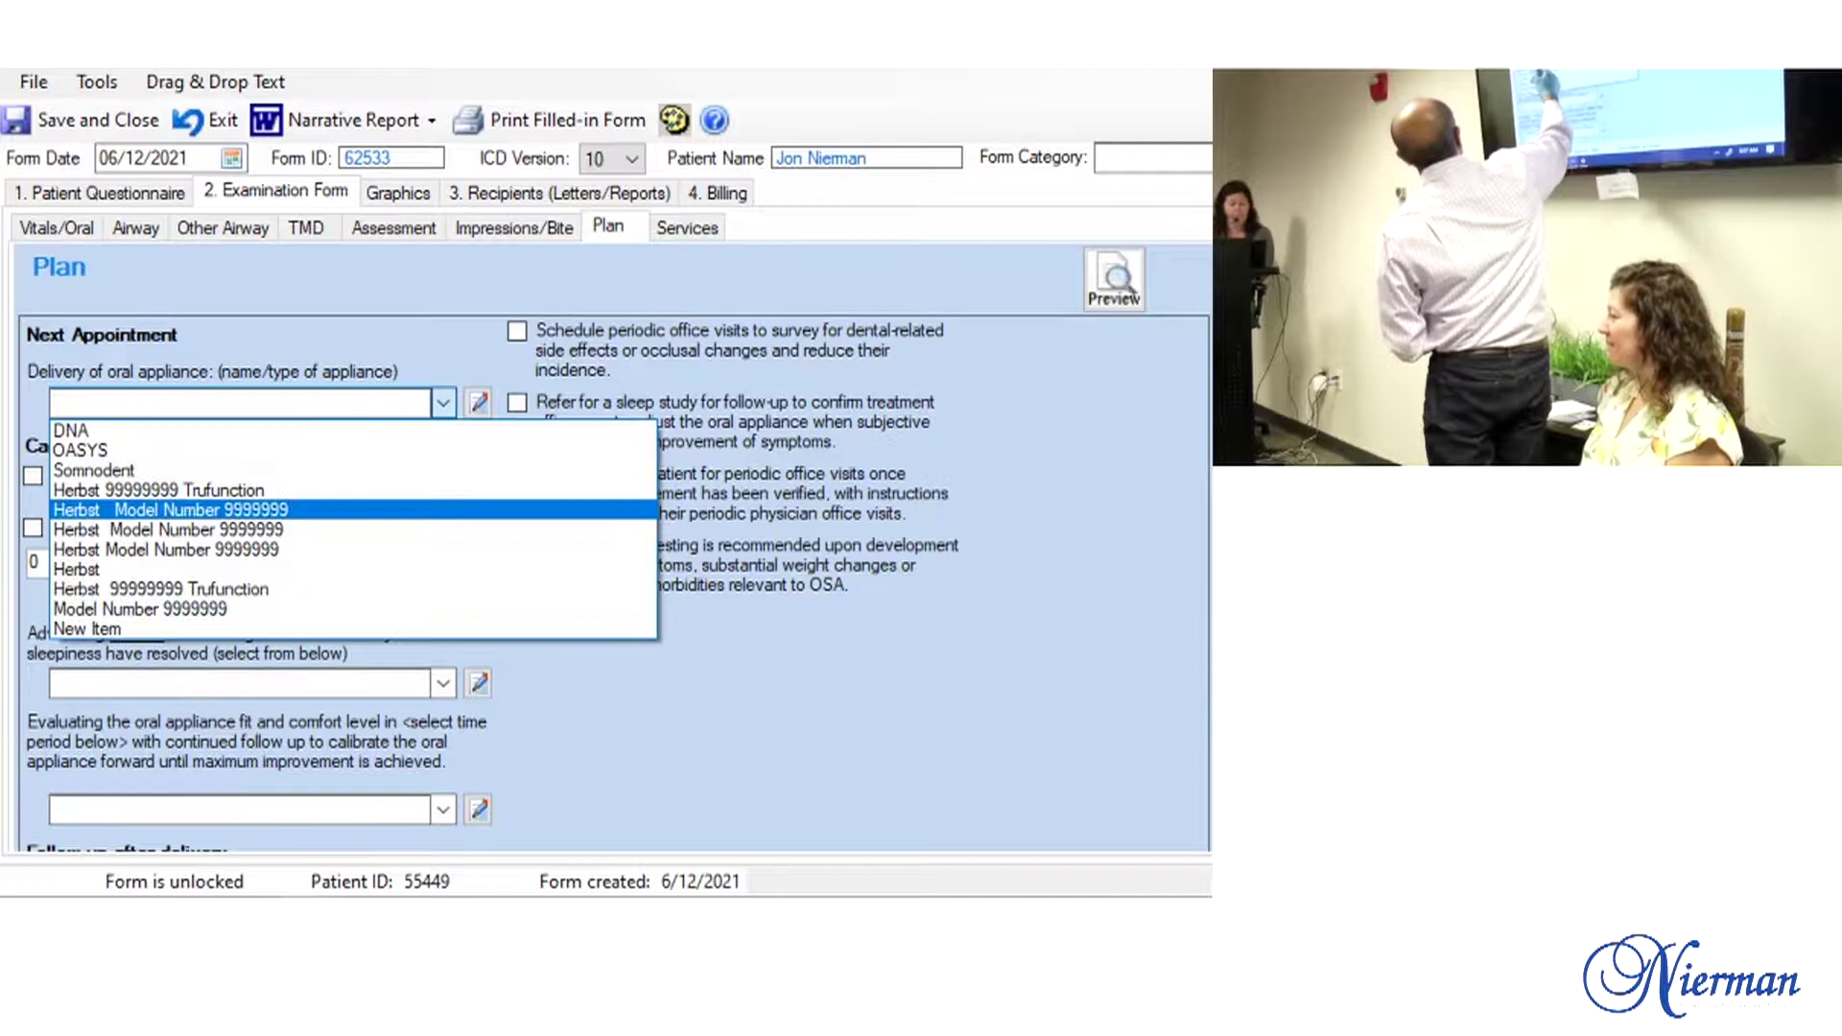
left_click(94, 469)
Step: Change the oral appliance for delivery to Dynaflex
left_click(443, 402)
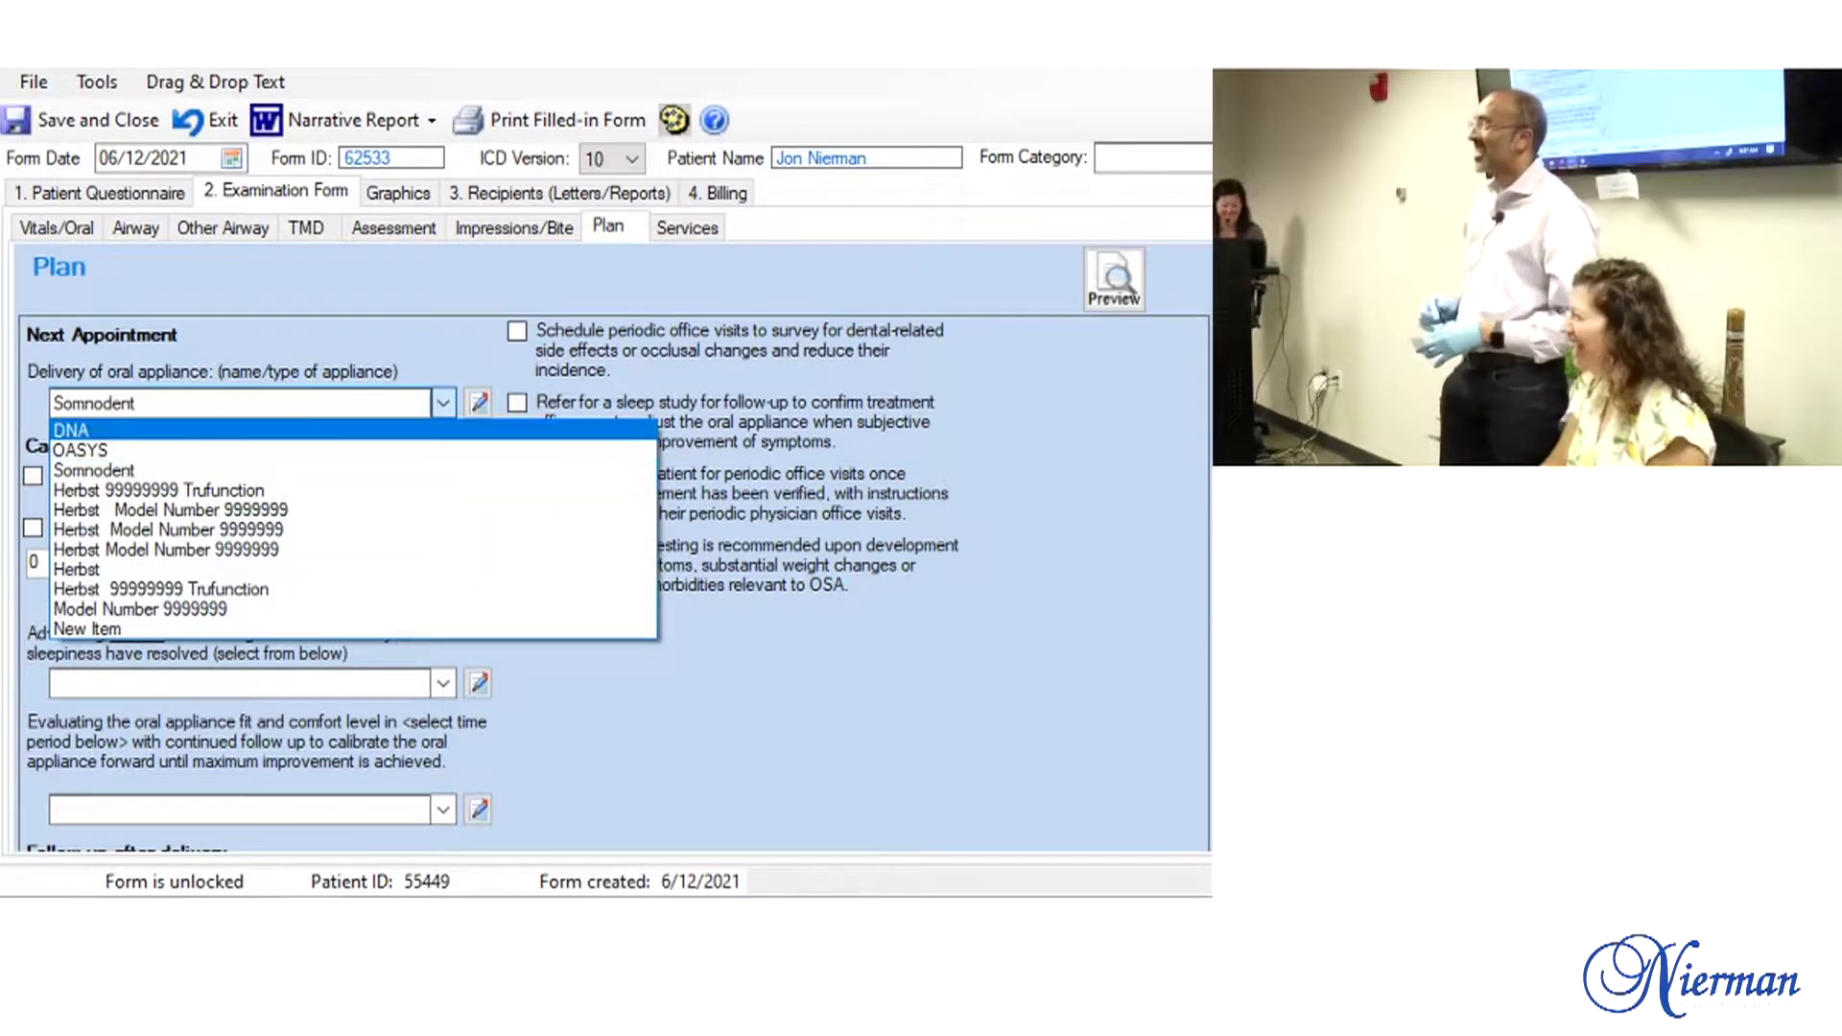
key("Escape")
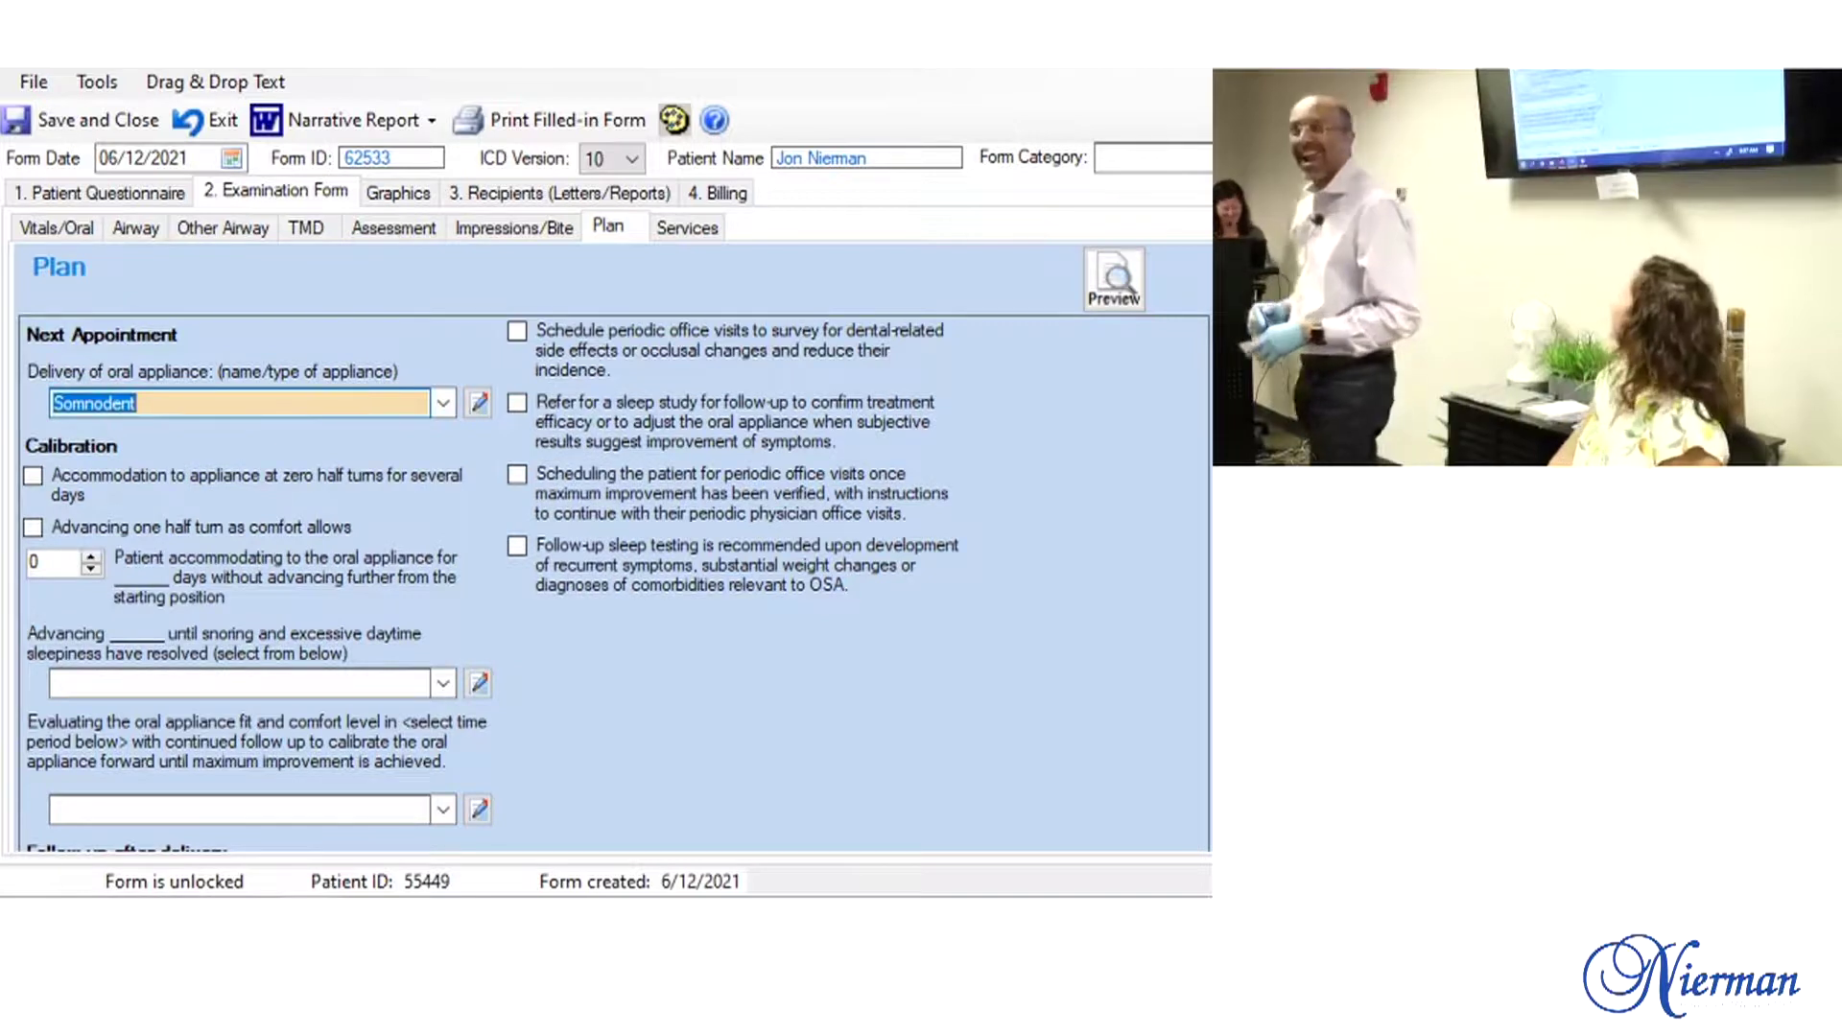
type("D")
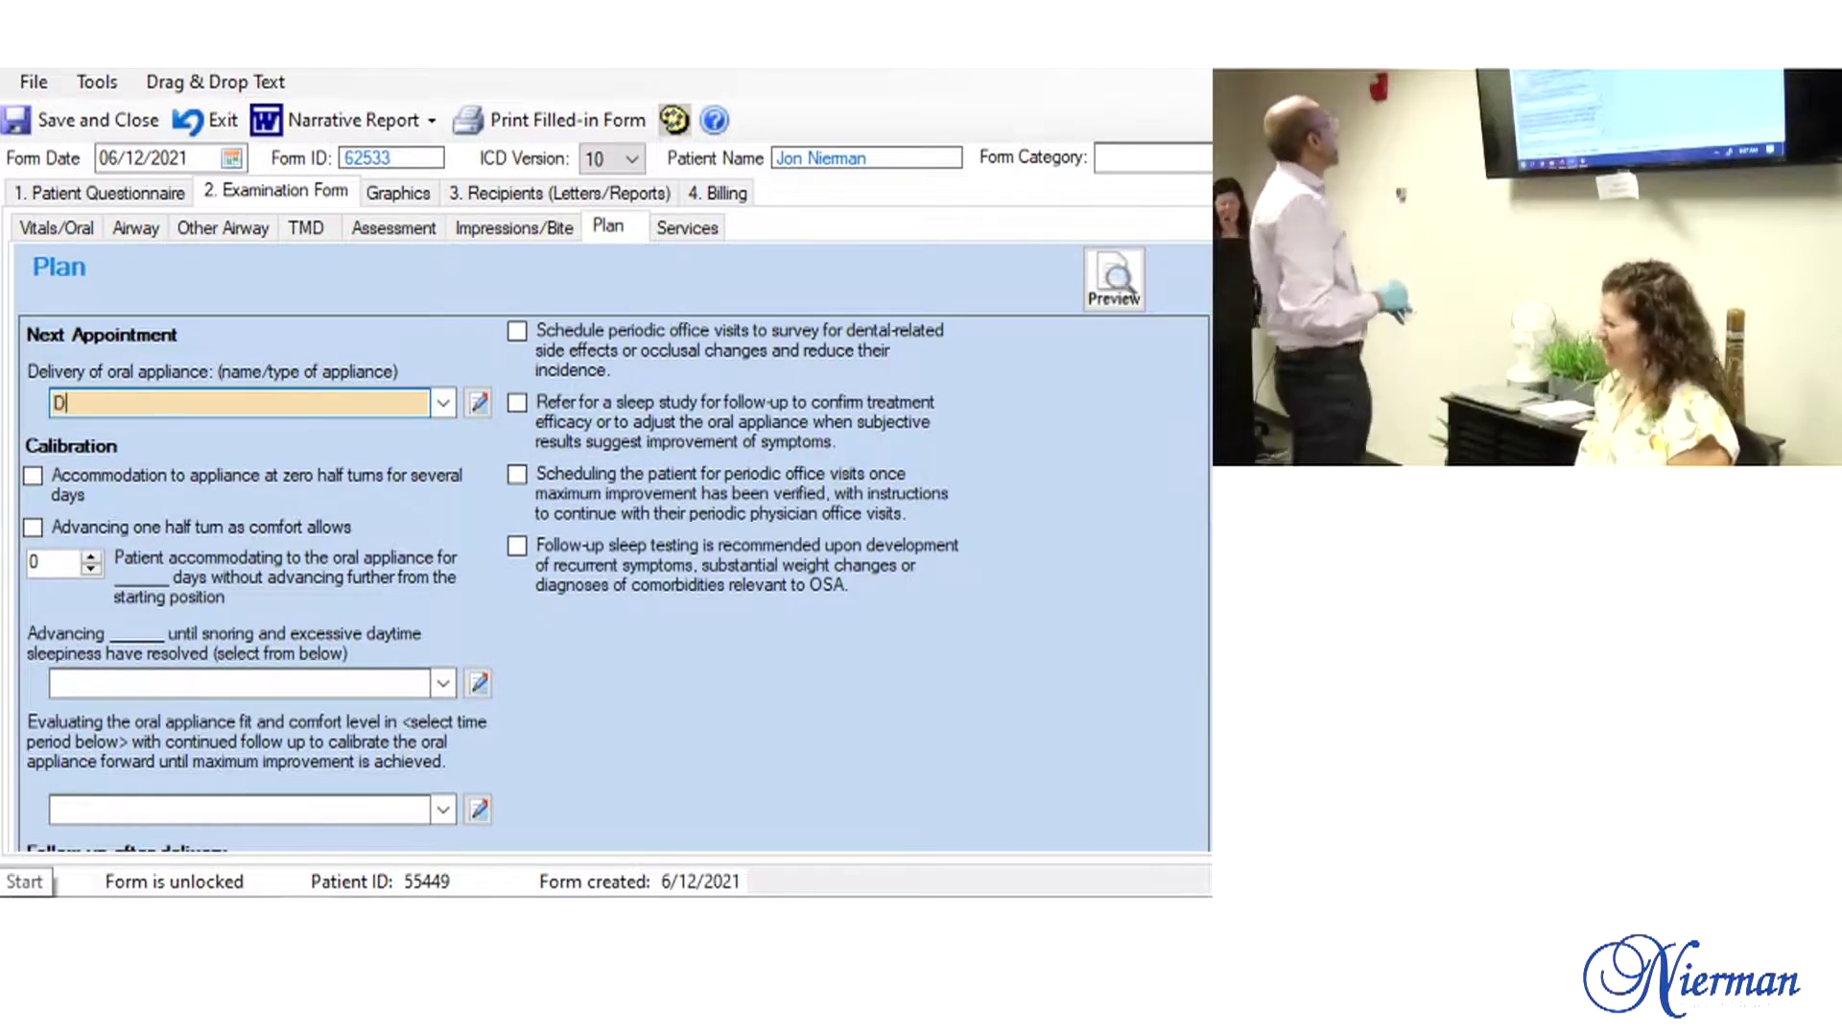
type("ynafle")
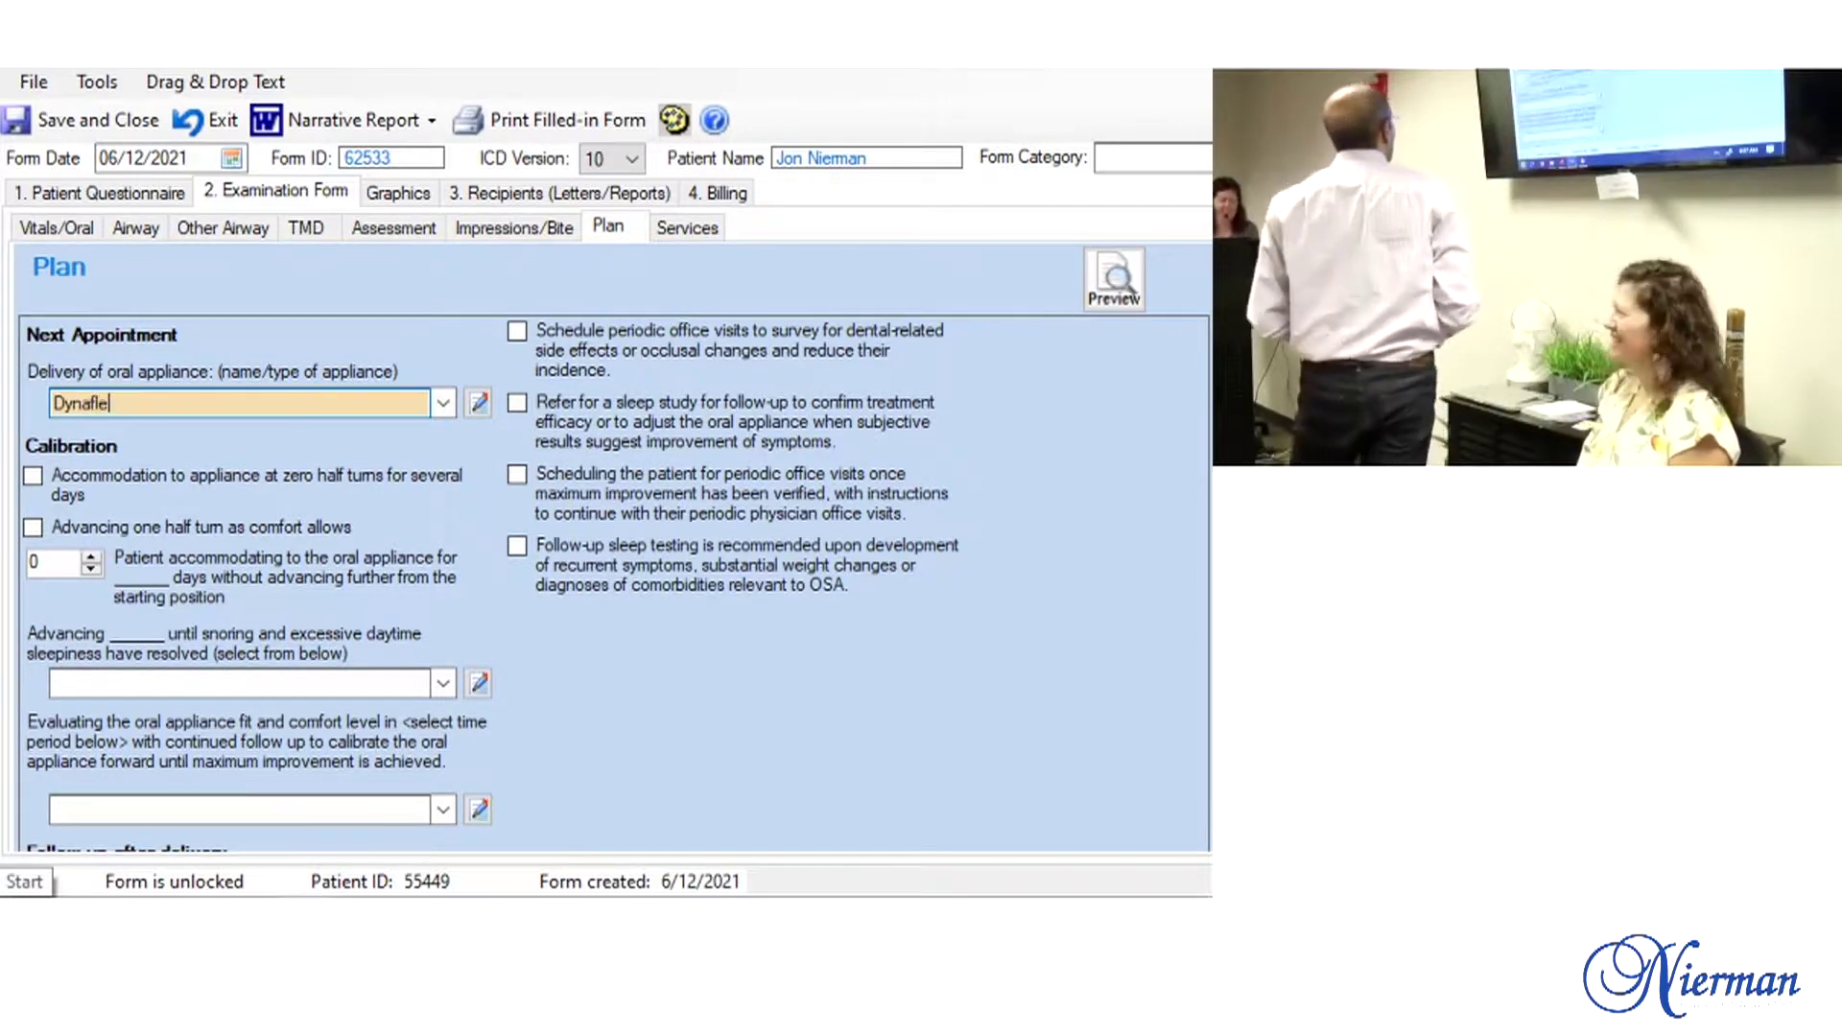
type("x")
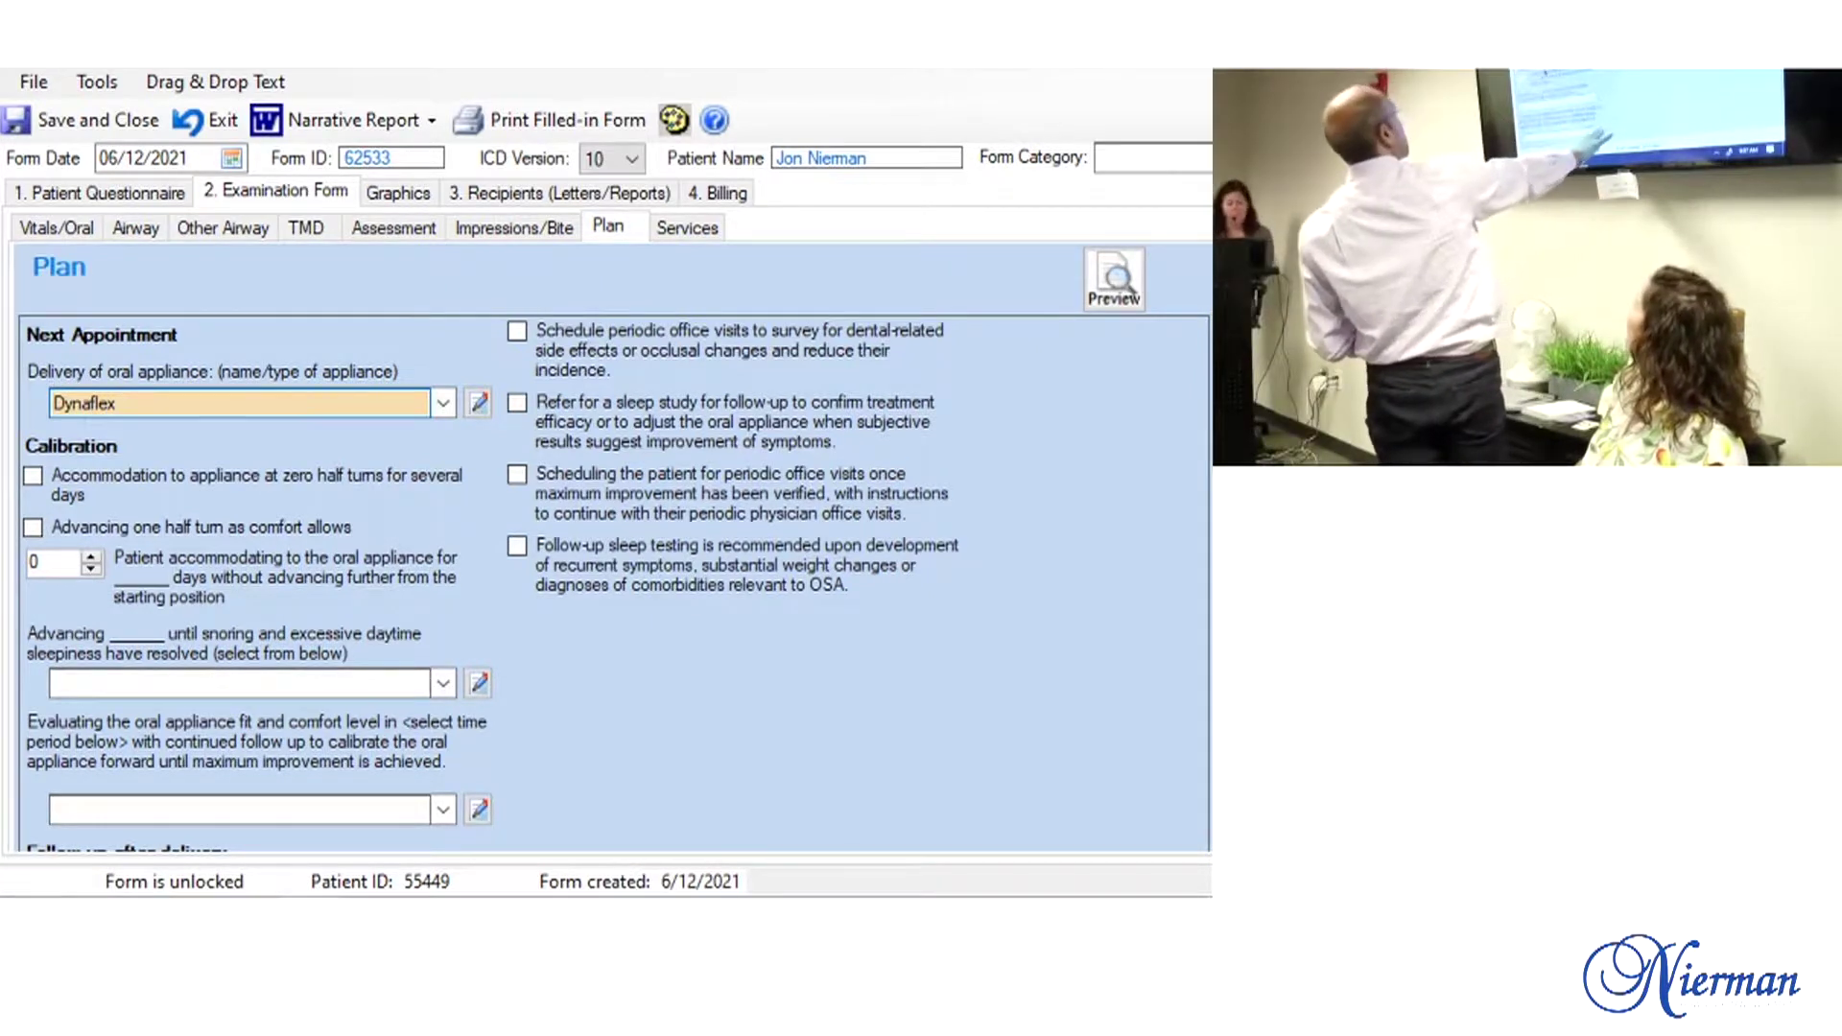
Step: Add Dynaflex to the appliance choices and include the counseling sentence on the mechanism of snoring and use of a mandibular repositioning device
scroll(615, 547, "down", 4)
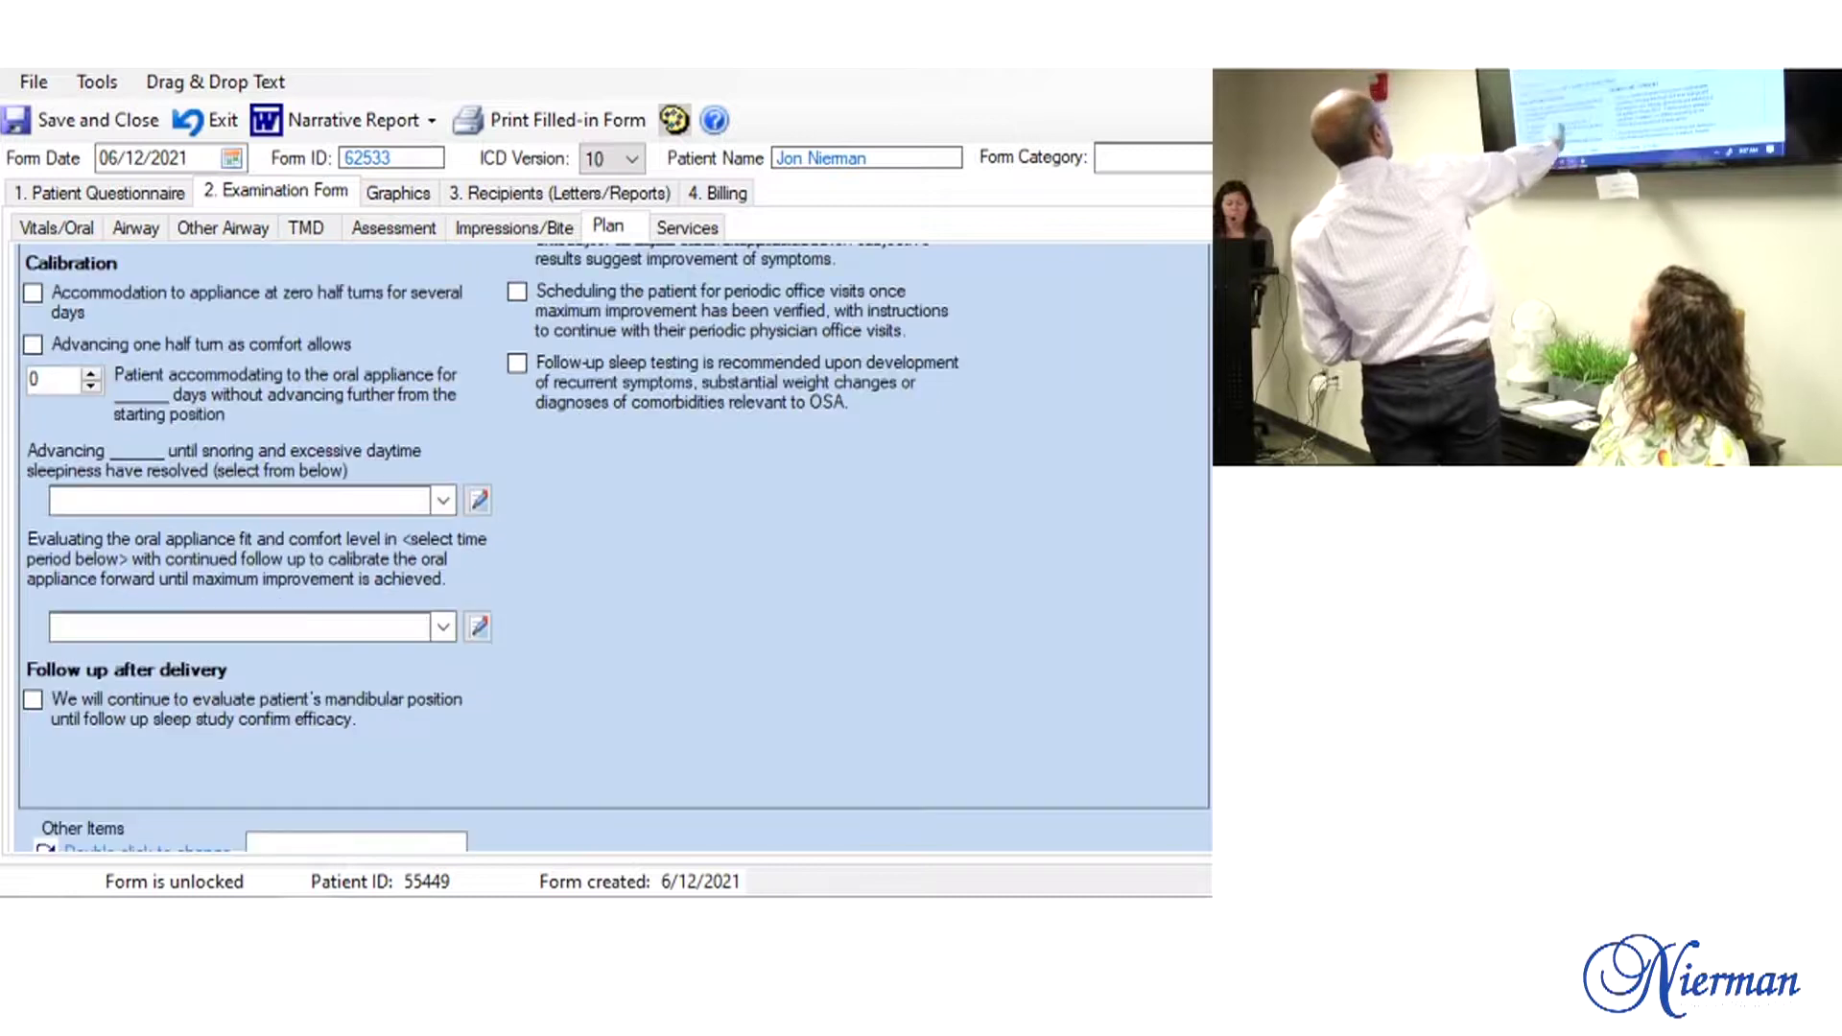
scroll(614, 547, "down", 2)
scroll(614, 546, "down", 2)
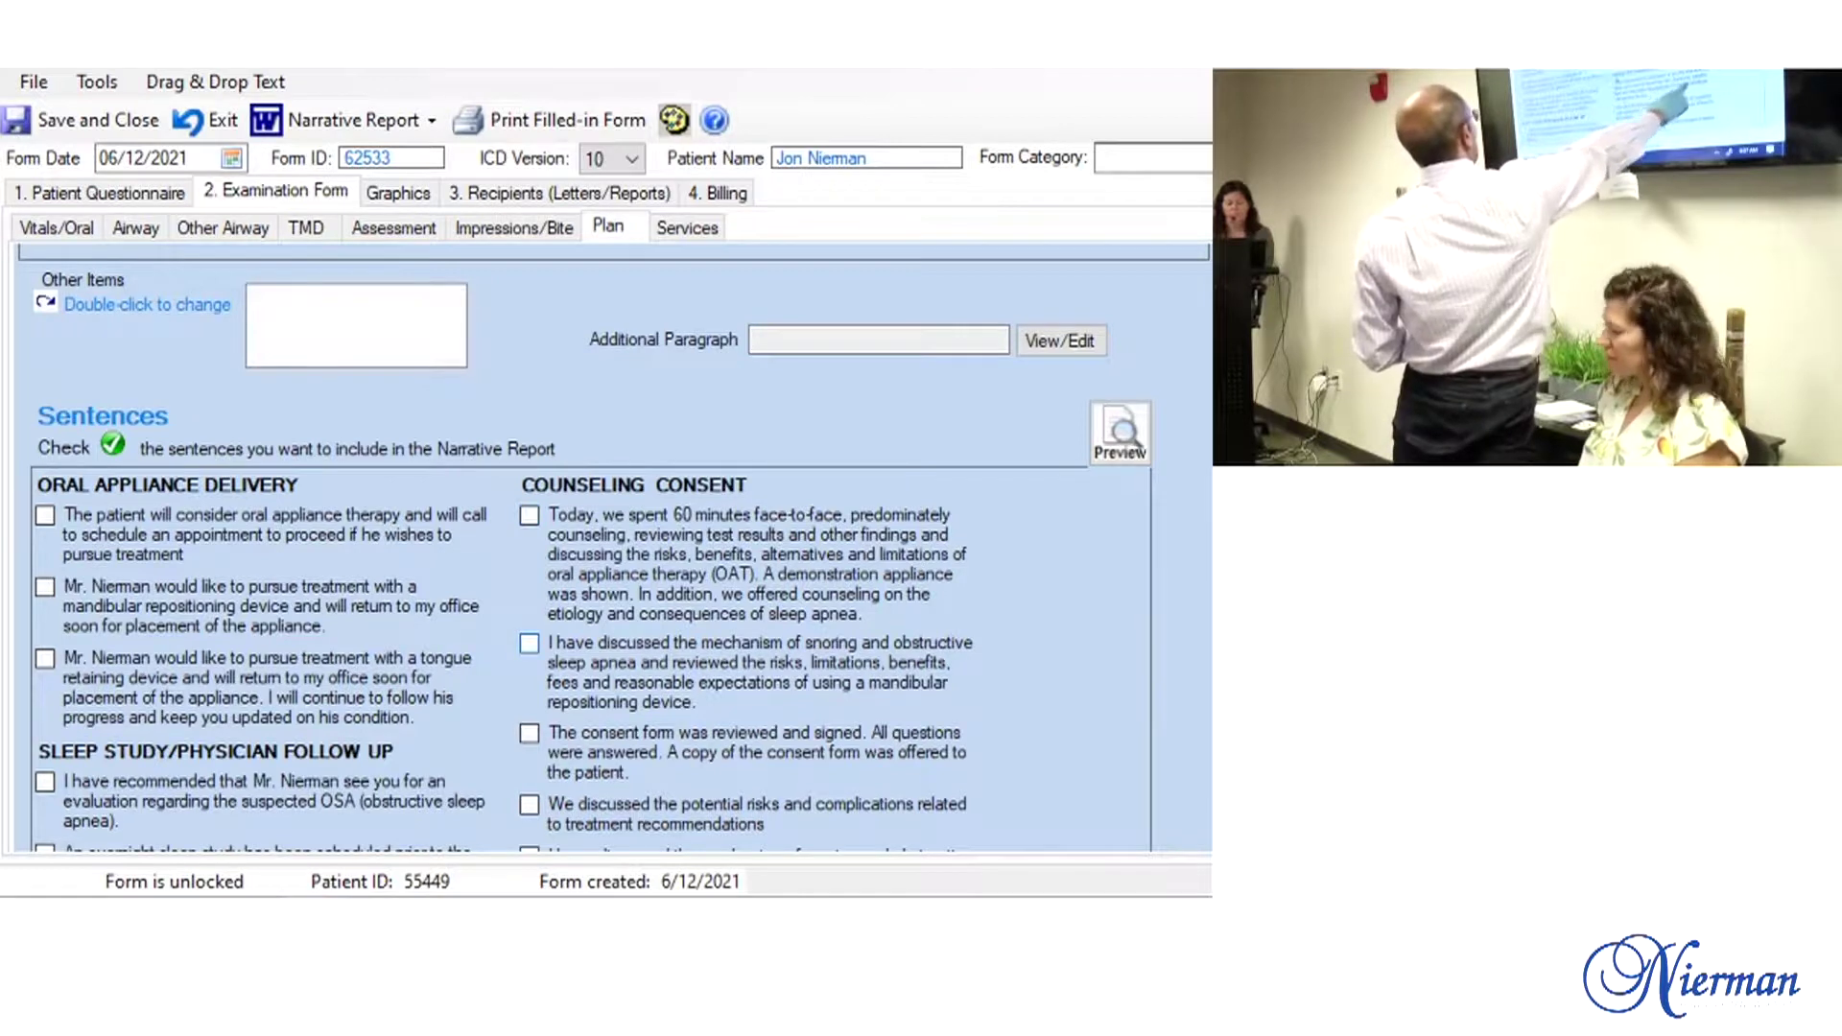
left_click(529, 644)
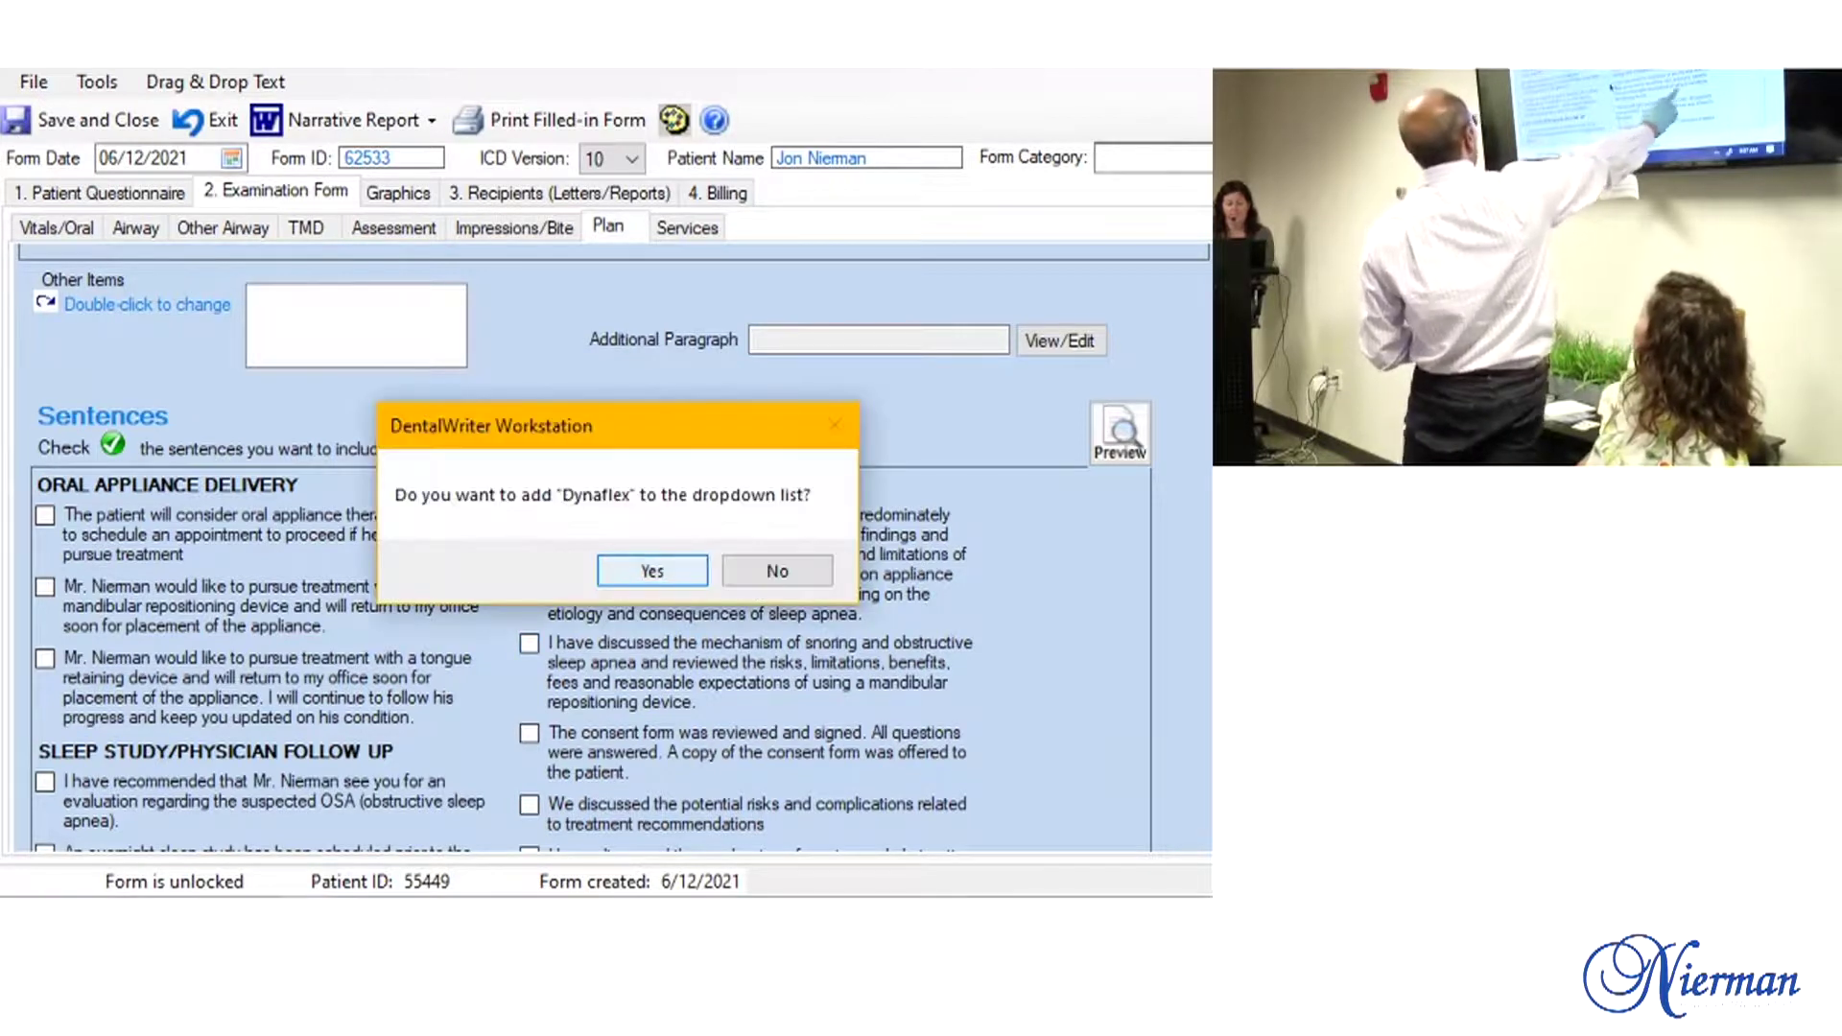
key("Return")
left_click(530, 644)
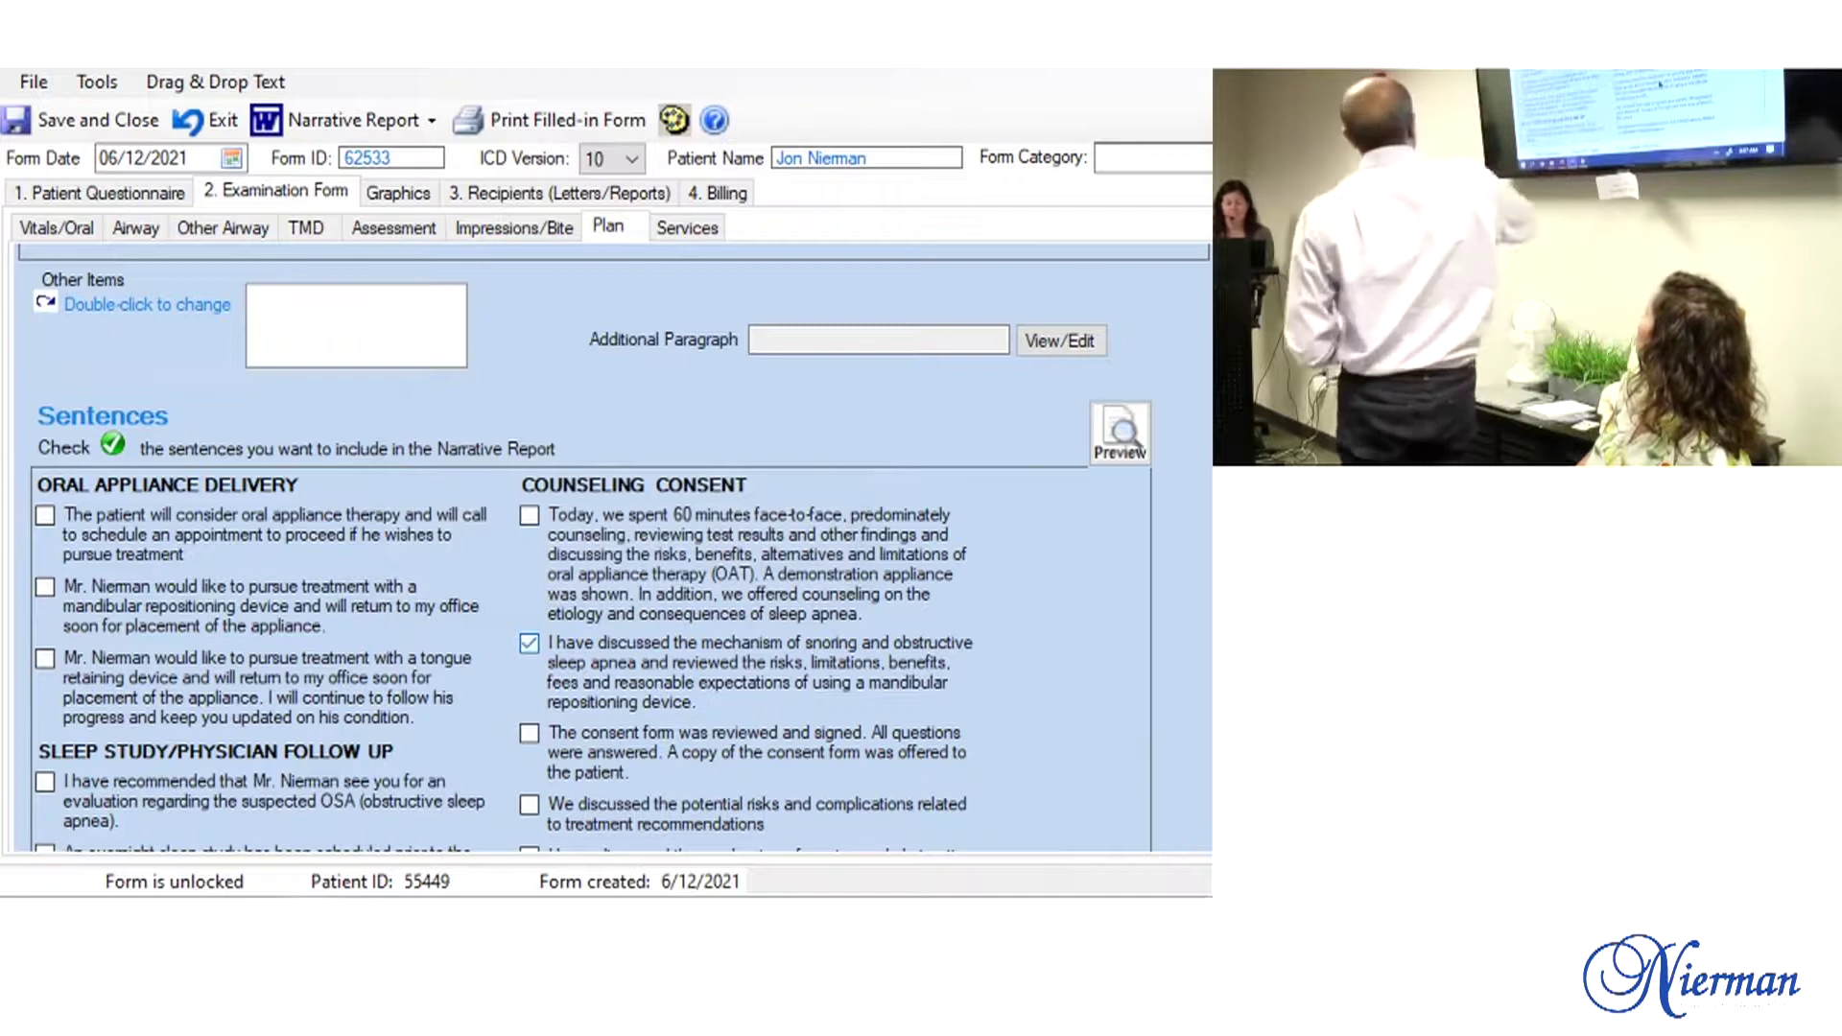
Step: Include the counseling sentences stating that the consent form was reviewed and signed and that potential risks and complications were discussed
scroll(530, 633, "down", 2)
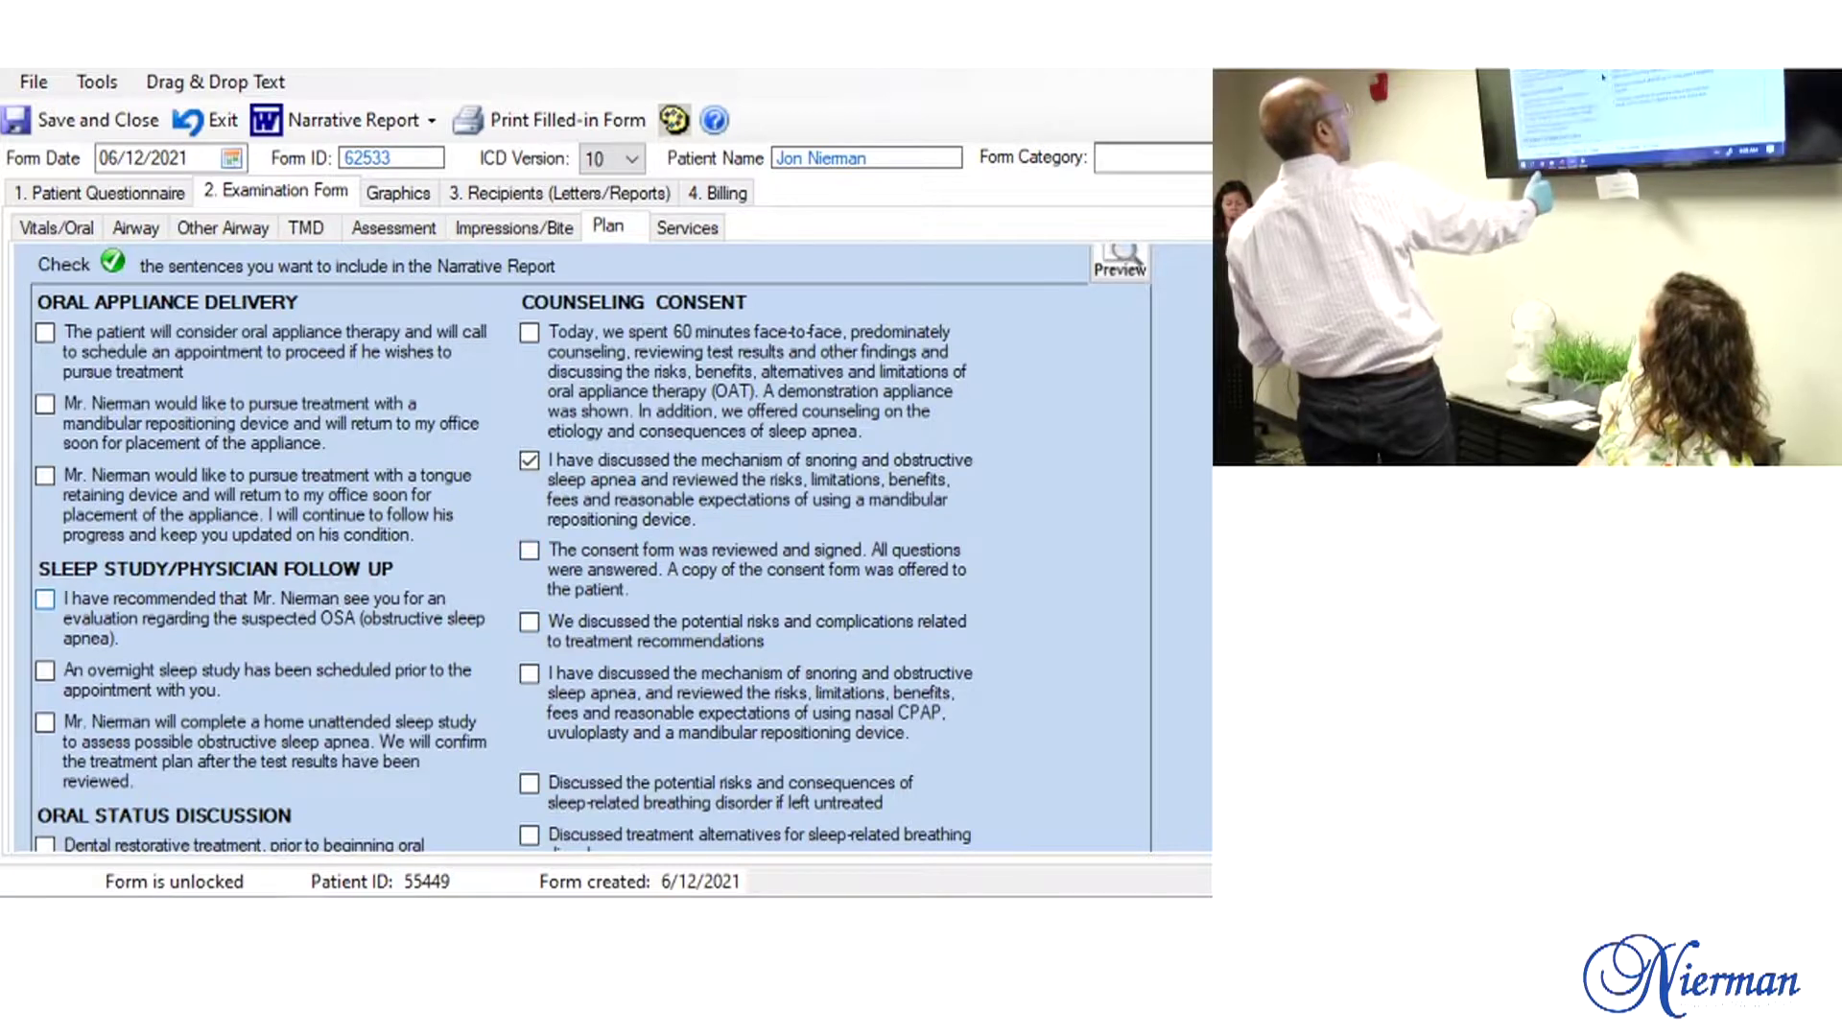
scroll(45, 598, "down", 2)
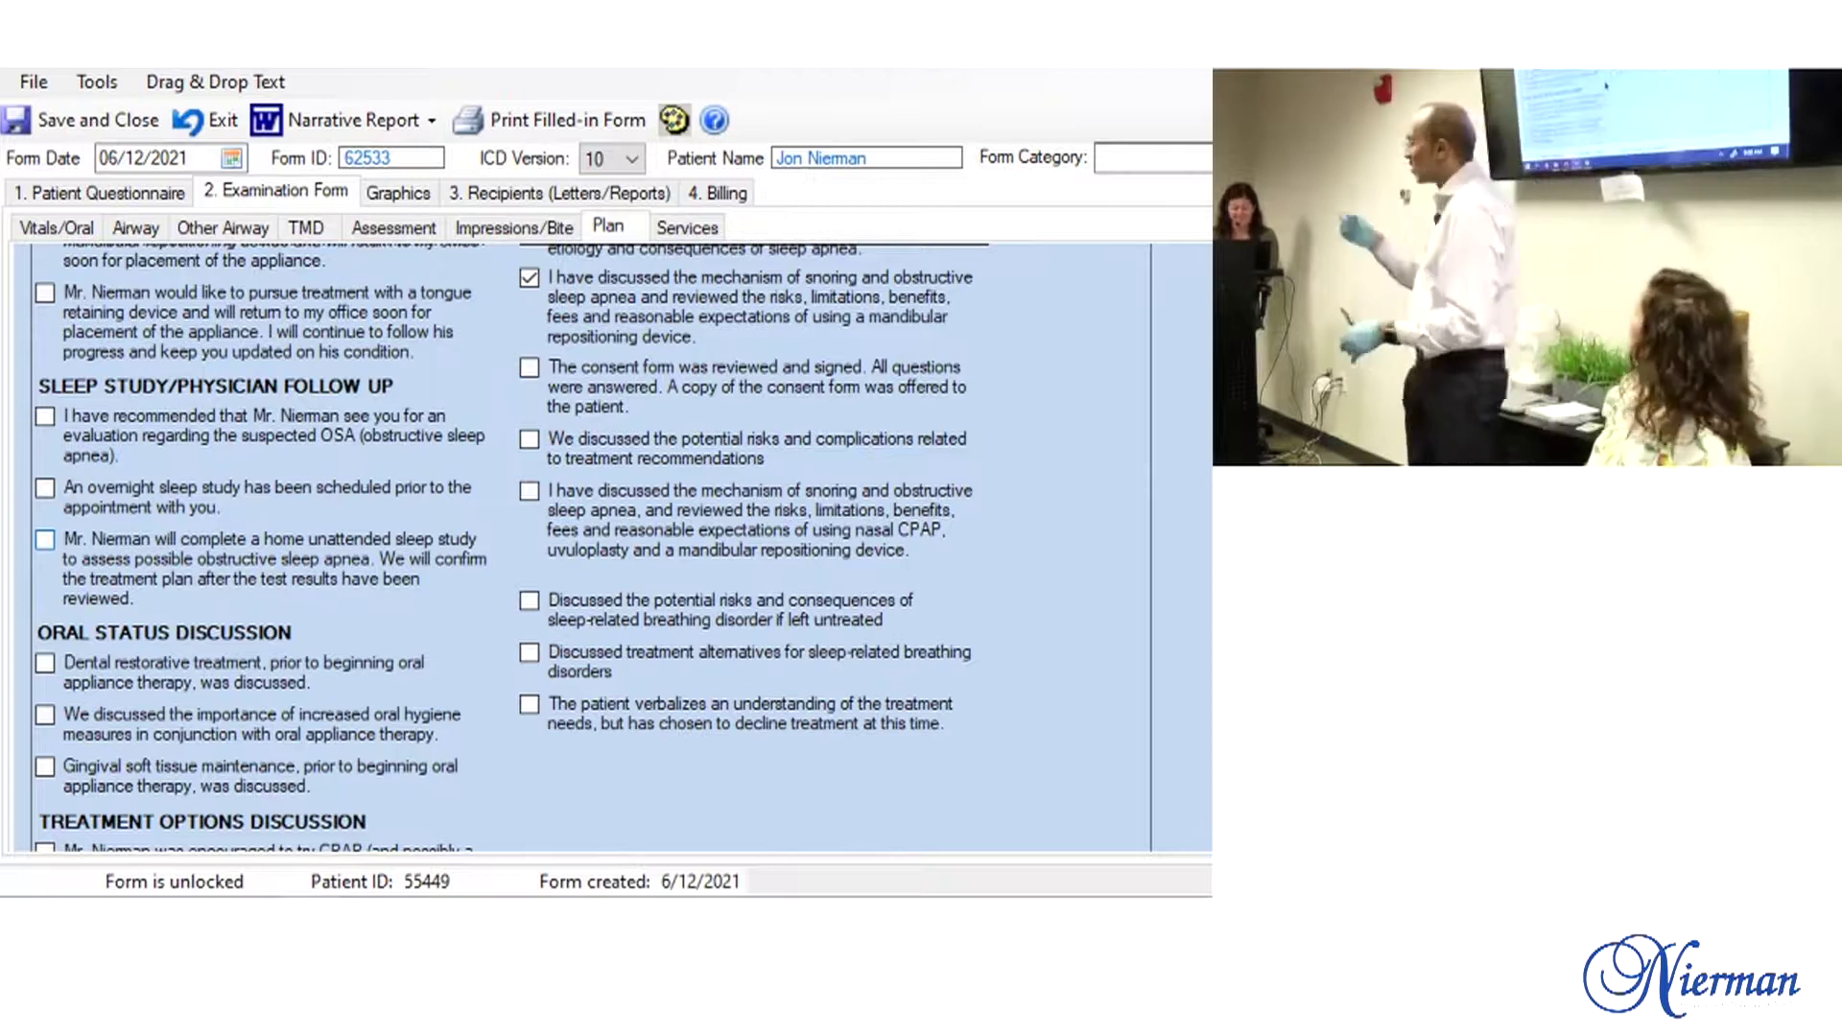
scroll(576, 547, "down", 2)
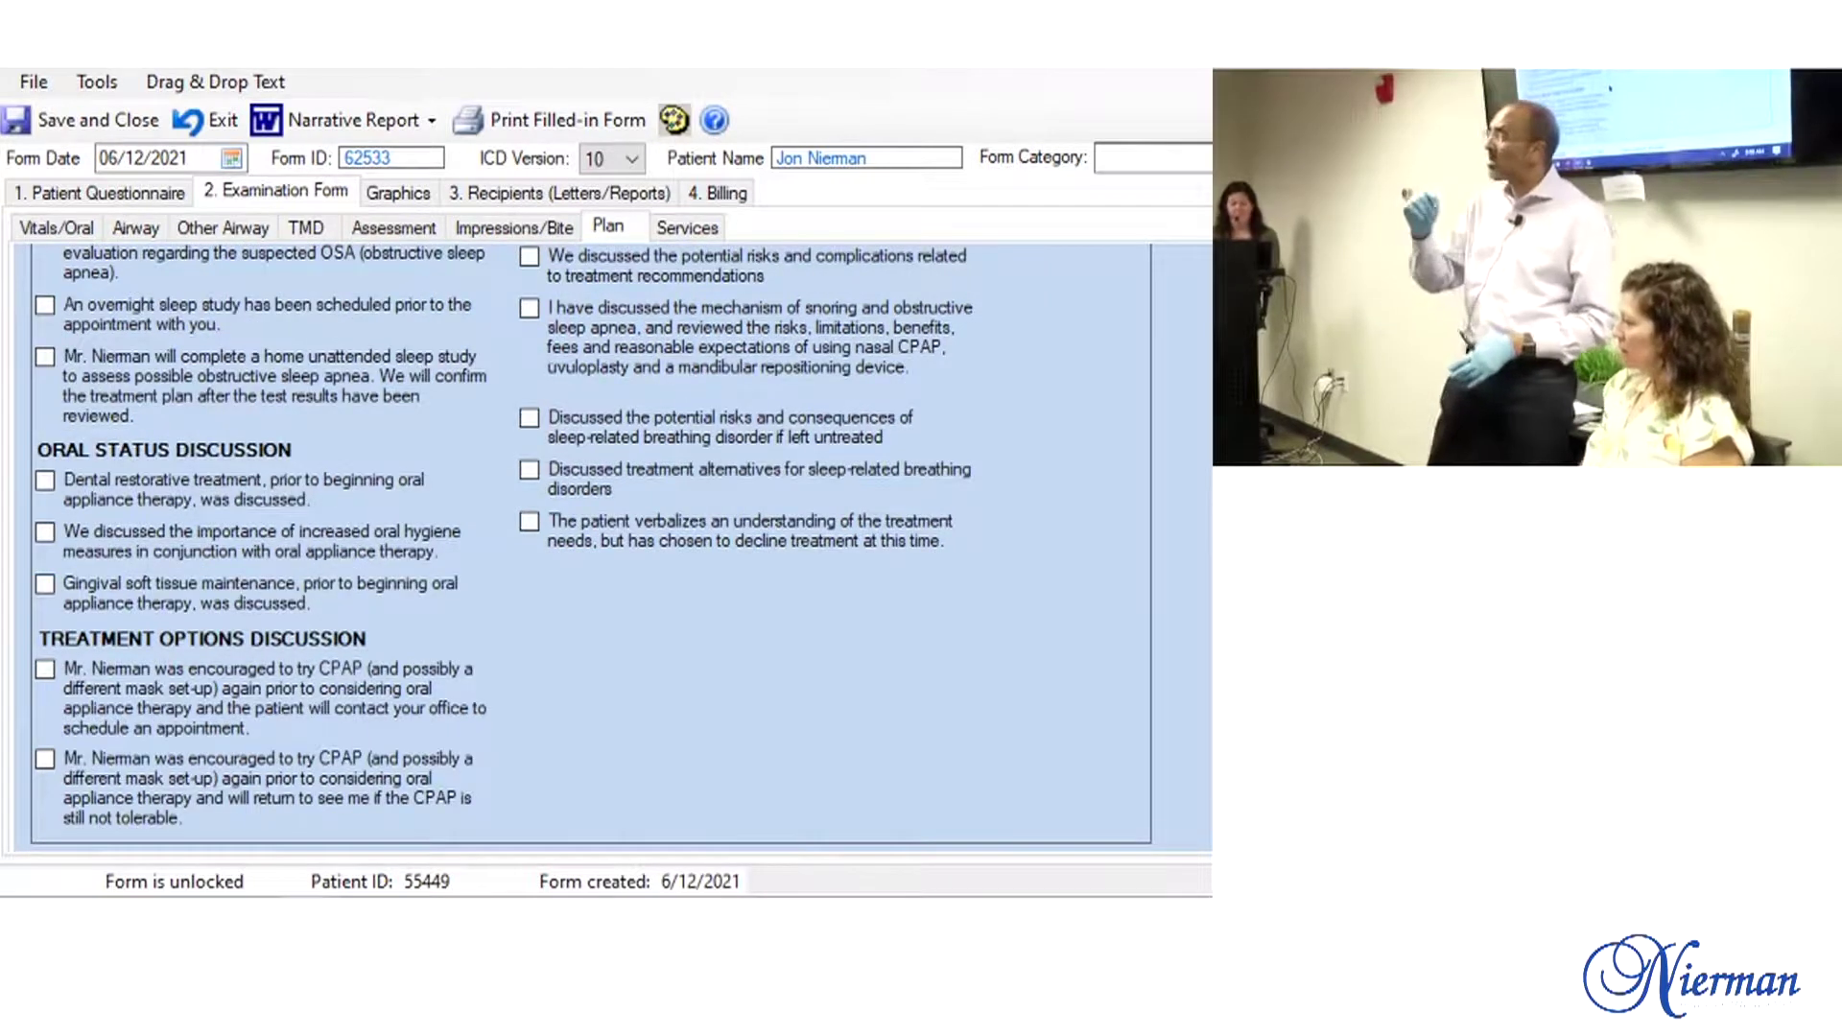
scroll(576, 547, "up", 4)
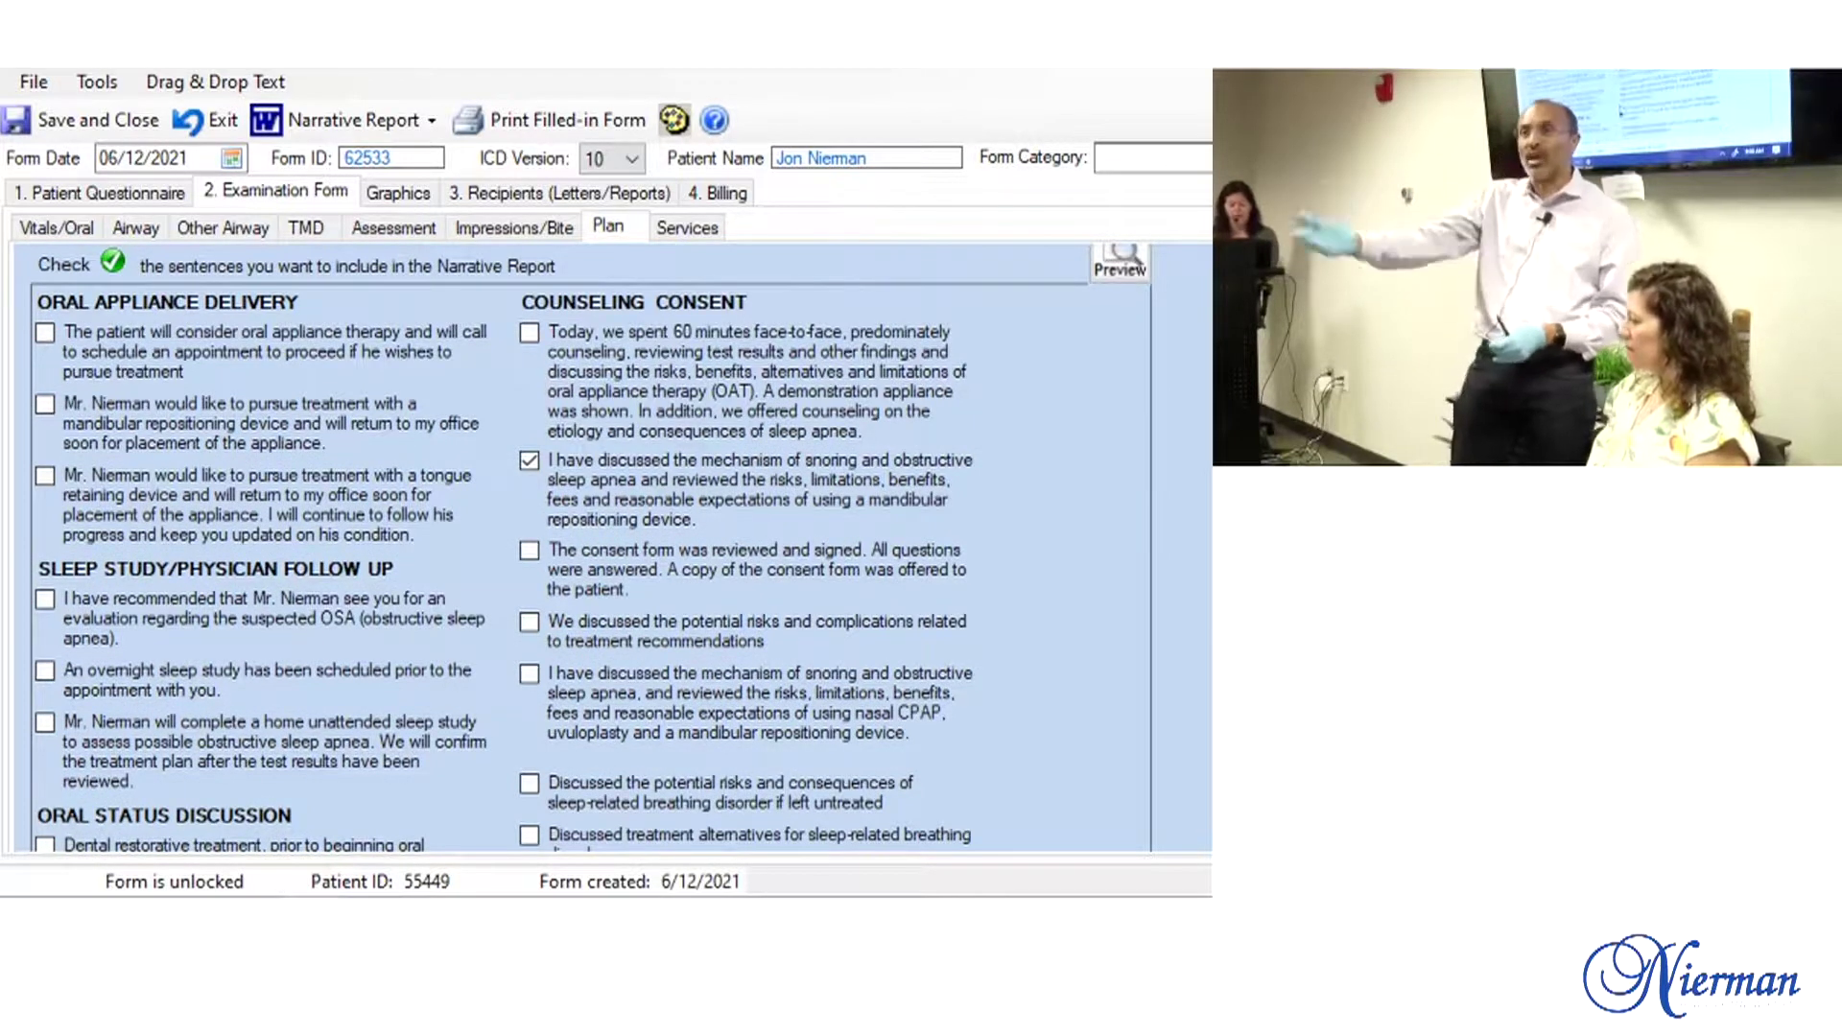
scroll(575, 547, "up", 2)
left_click(528, 733)
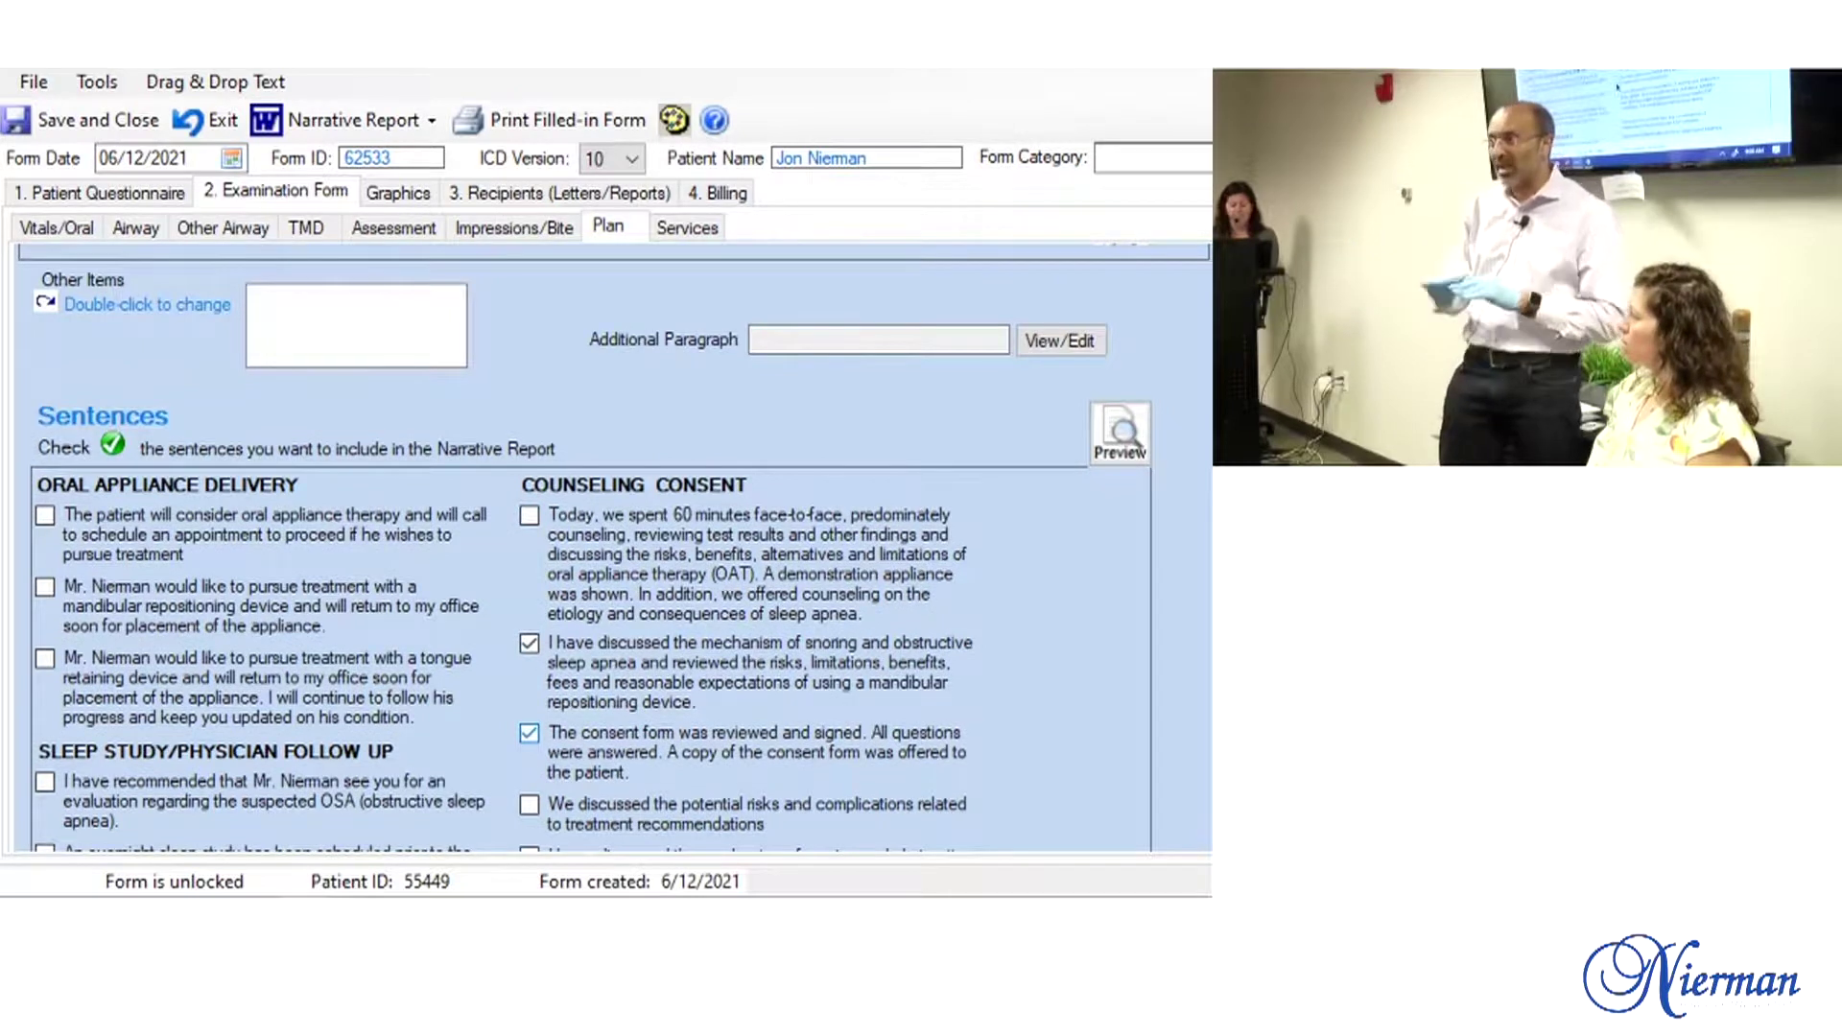
scroll(576, 547, "down", 2)
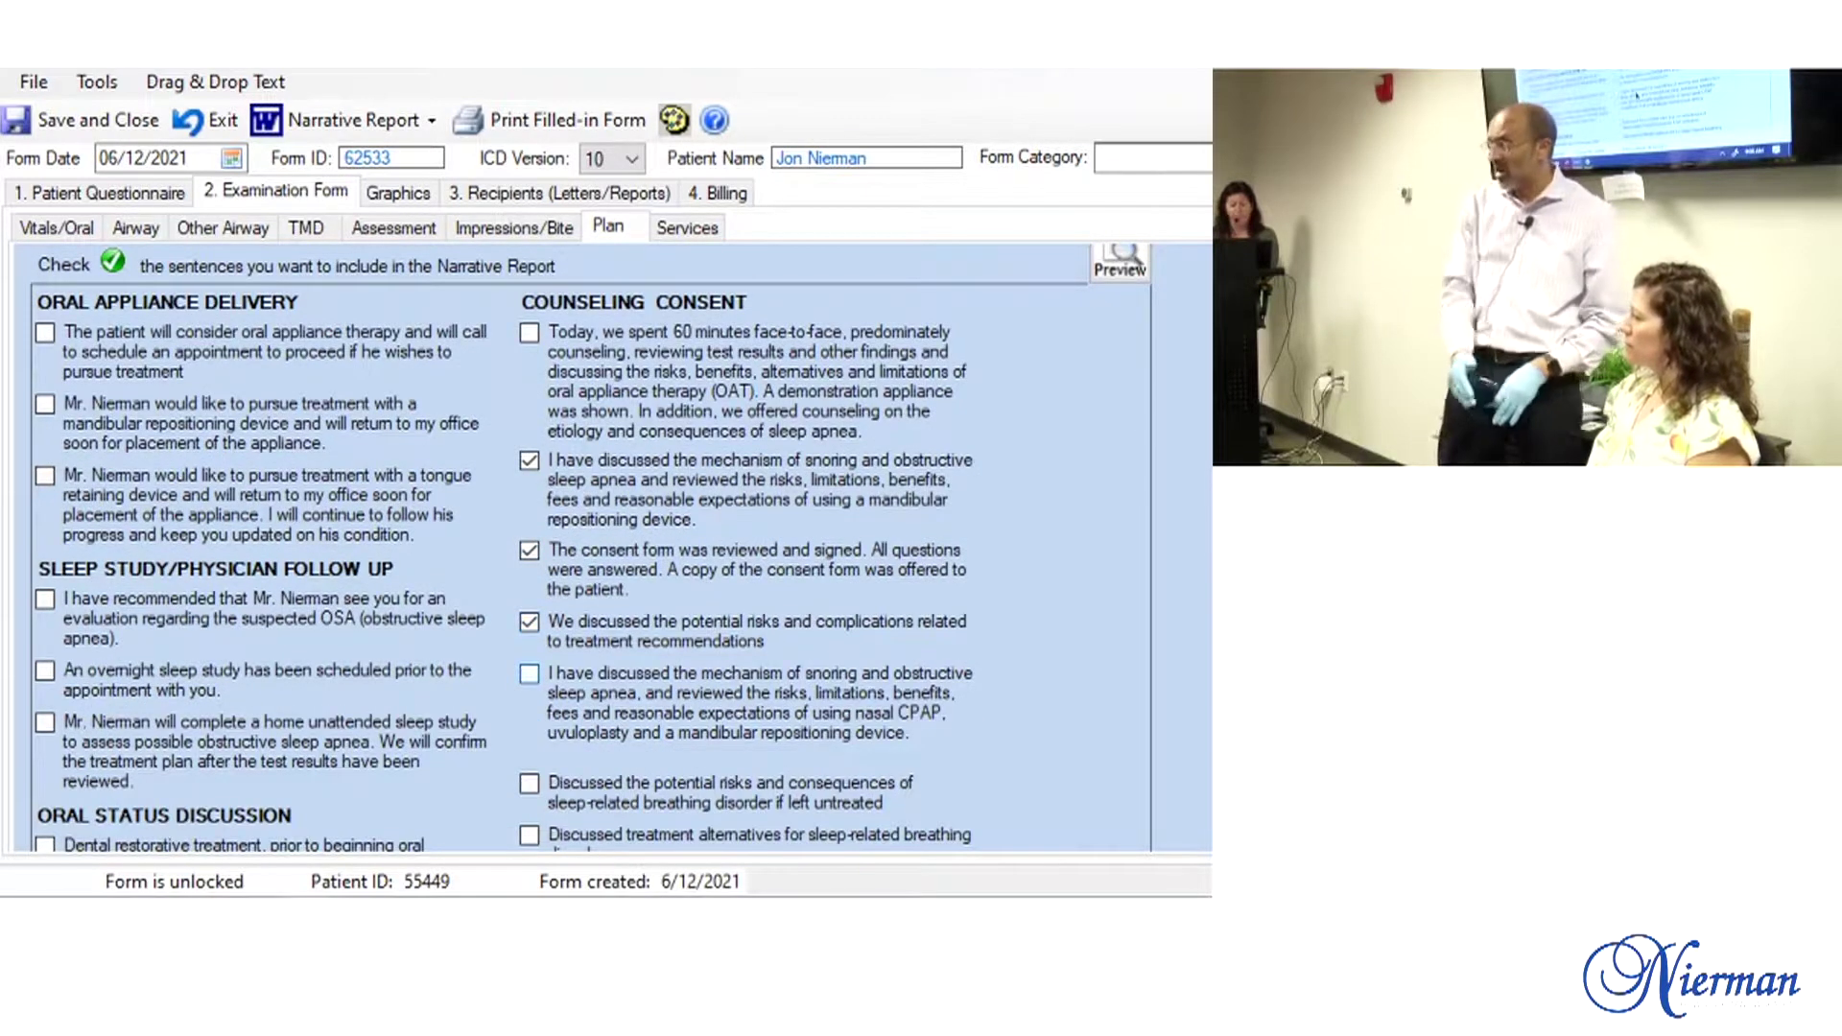
Step: Mark under follow up after delivery that the patient's mandibular position will be evaluated until a follow-up sleep study confirms efficacy
scroll(575, 547, "up", 2)
scroll(33, 700, "up", 6)
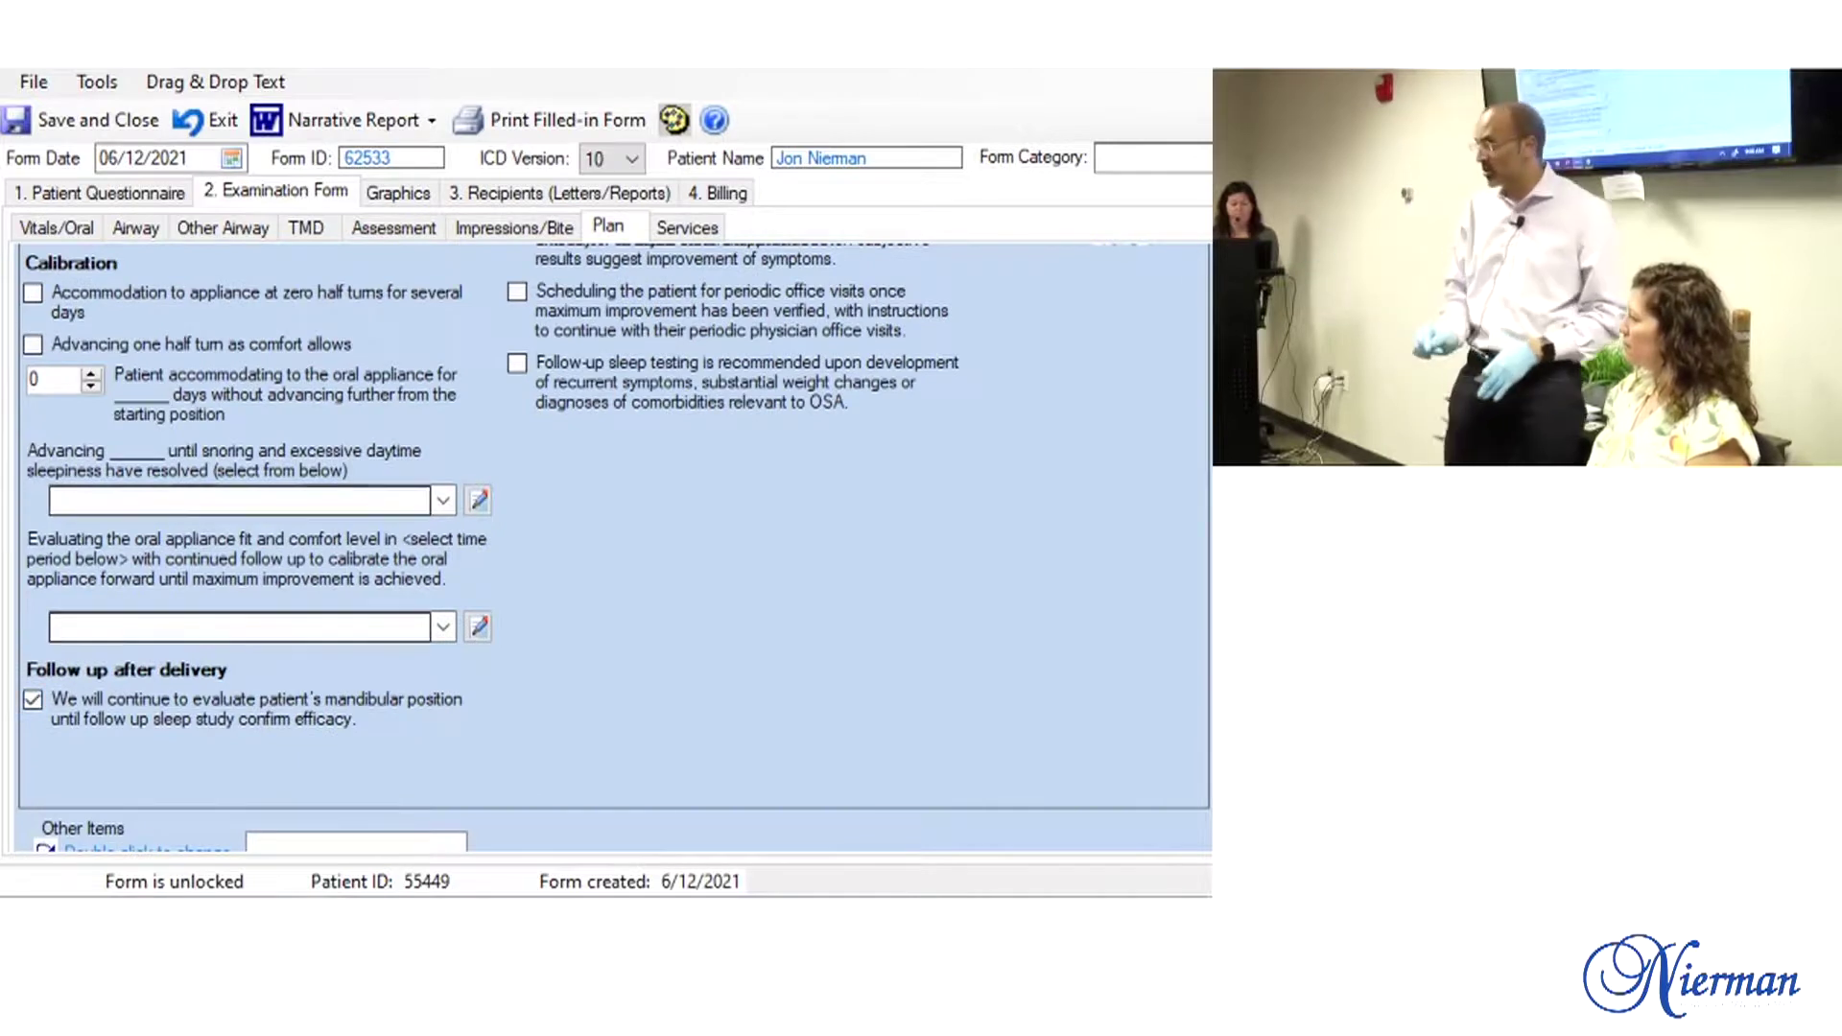
Step: Mark all four periodic office visit and follow-up sleep testing items, plus accommodation to the appliance at zero half turns for several days
scroll(32, 699, "up", 2)
left_click(517, 403)
left_click(517, 474)
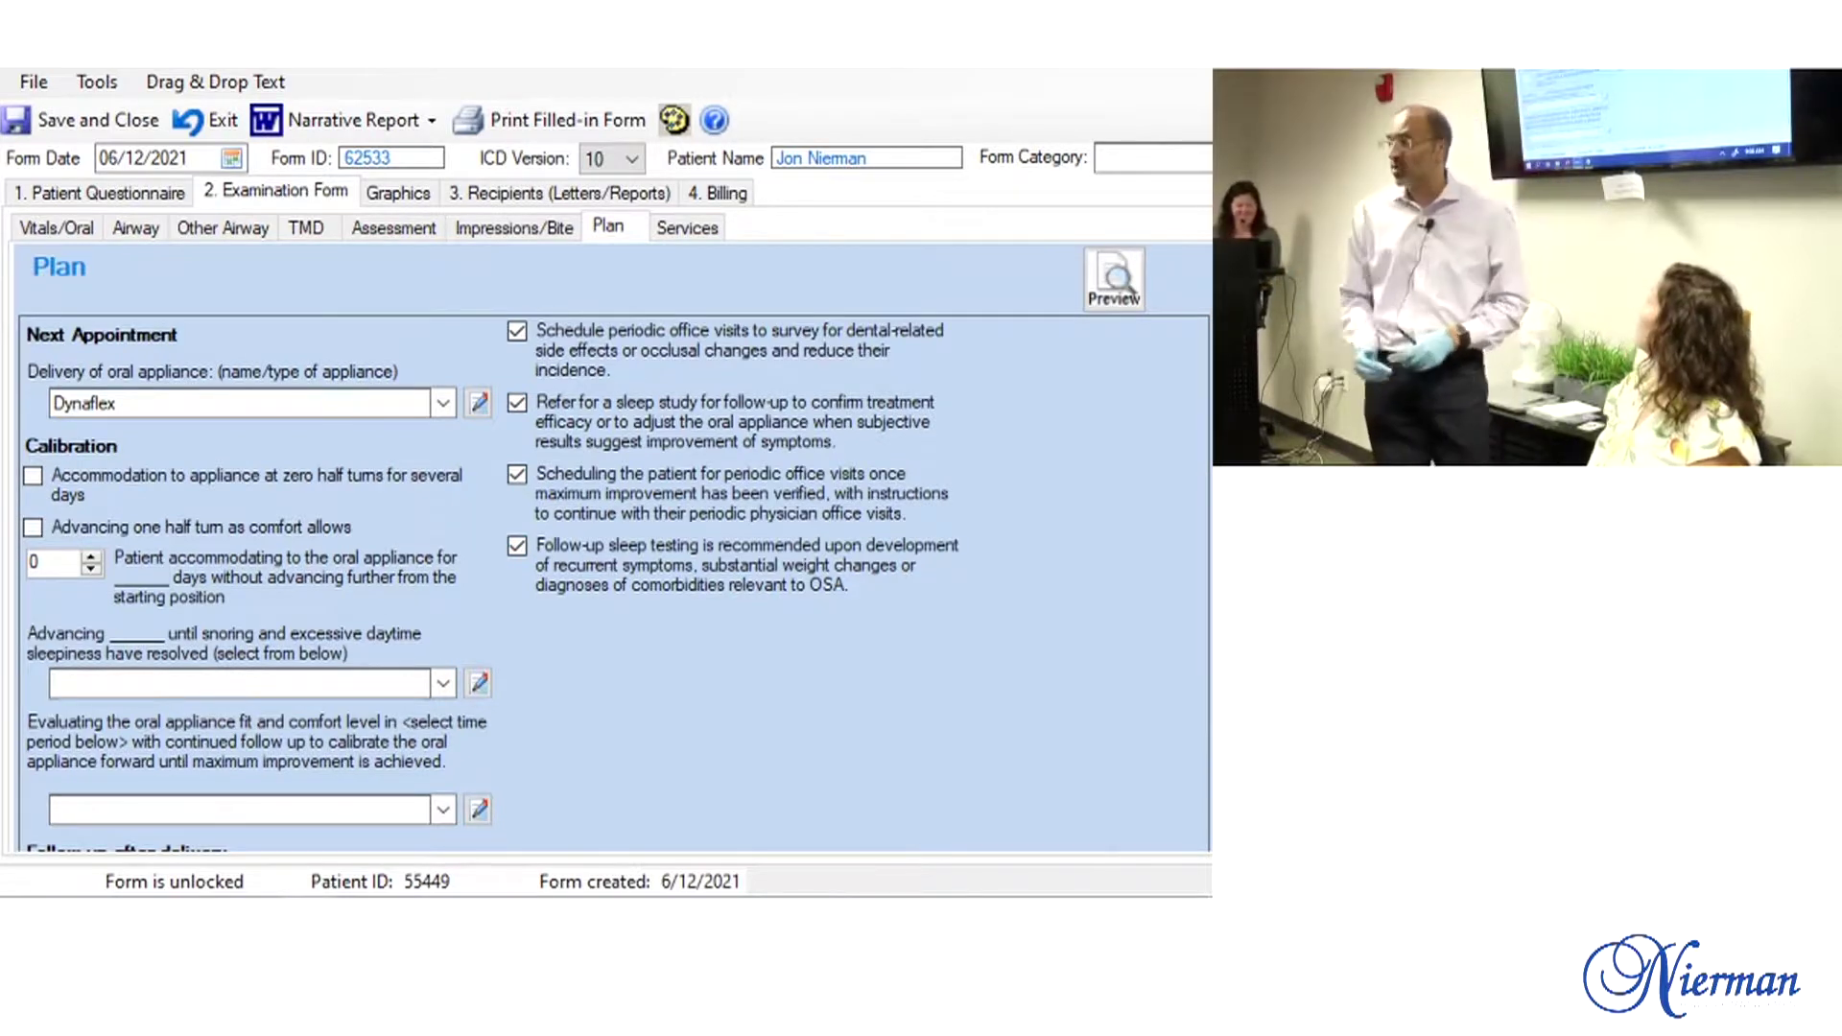
left_click(33, 475)
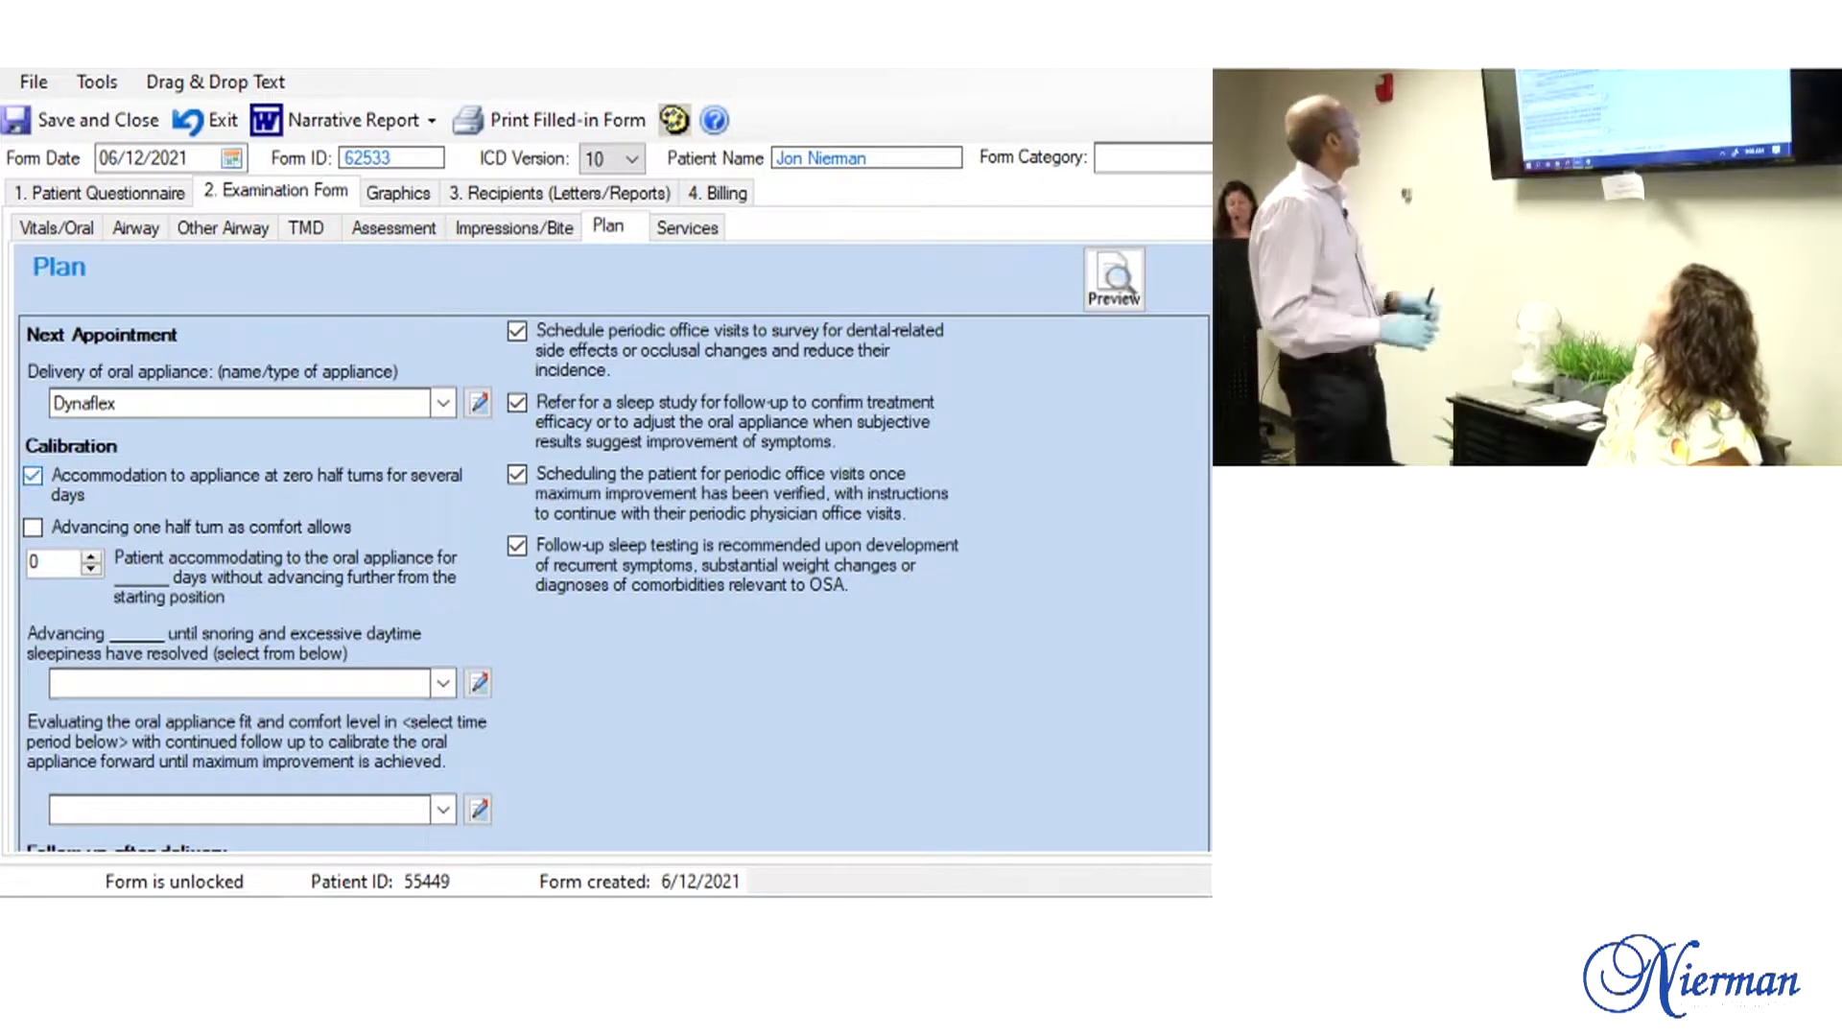
Step: Record bilateral complex motion tomography (CPT 76102) as completed in the diagnostic records of the services
scroll(614, 547, "down", 3)
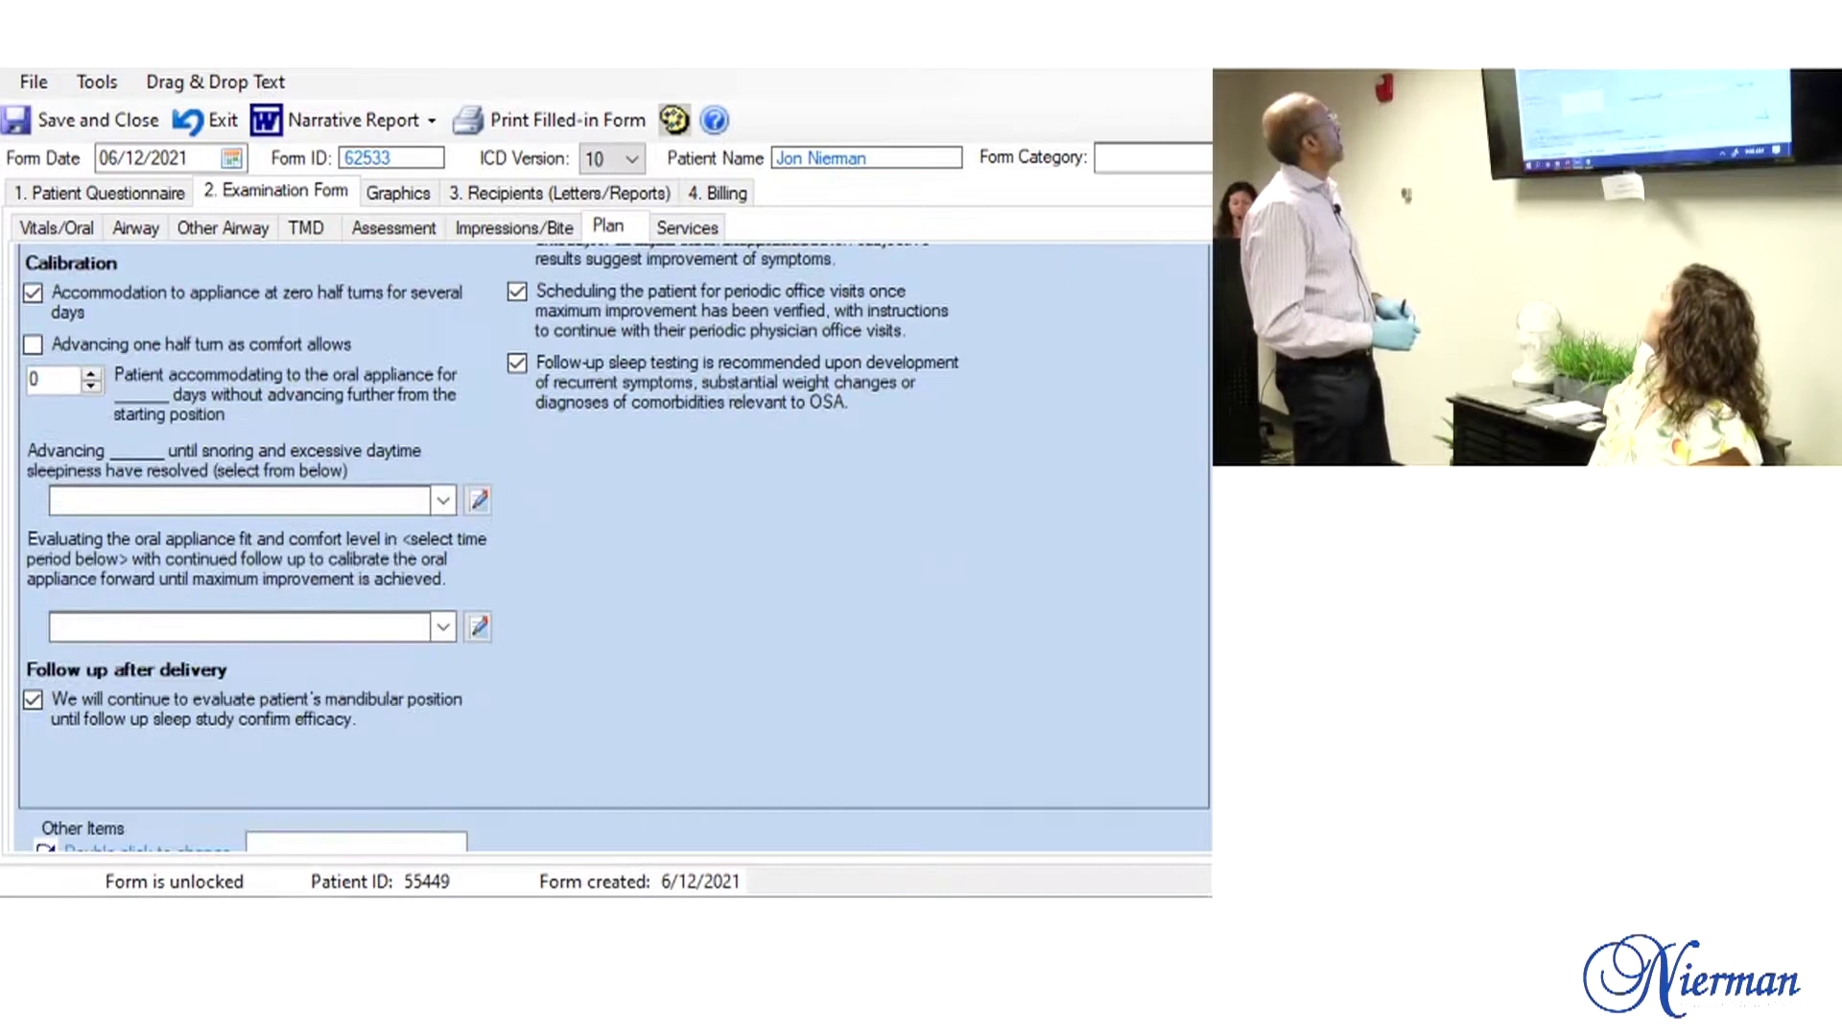
scroll(614, 547, "down", 3)
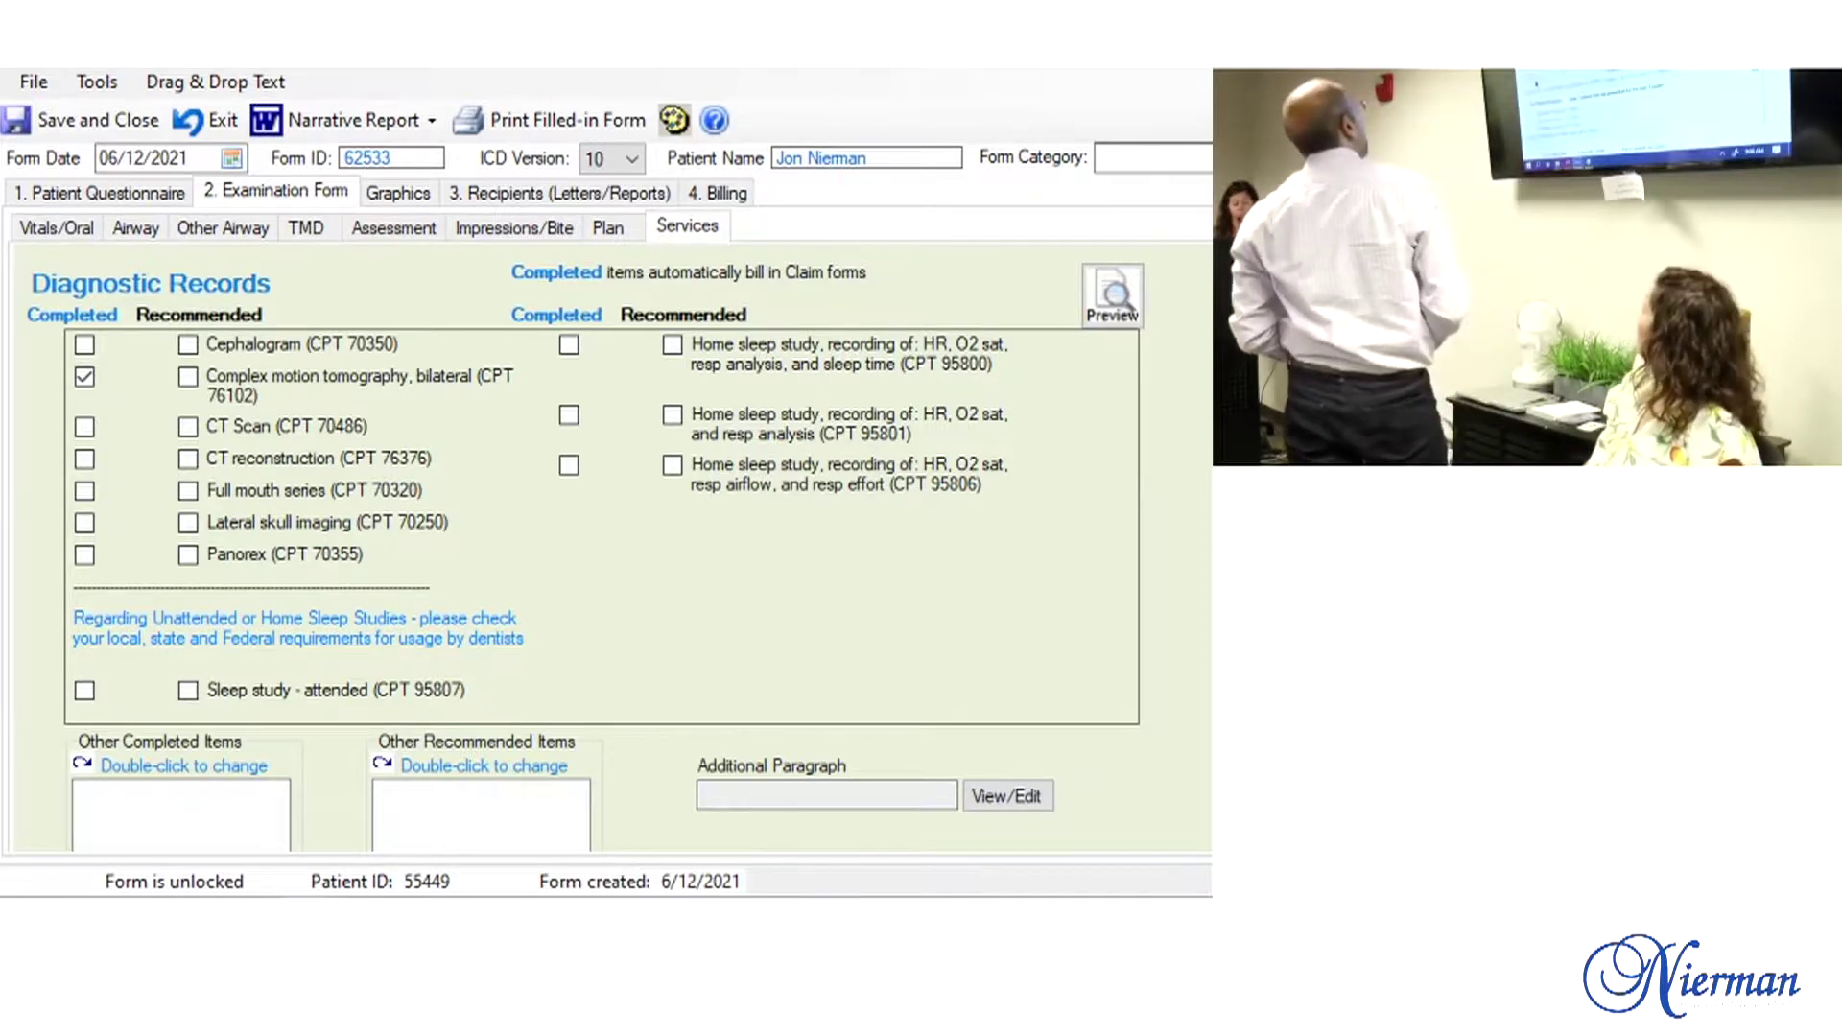
Step: Mark the new-patient evaluation and management visit as Level 4 (CPT 99204) in the office visit codes
scroll(605, 537, "down", 4)
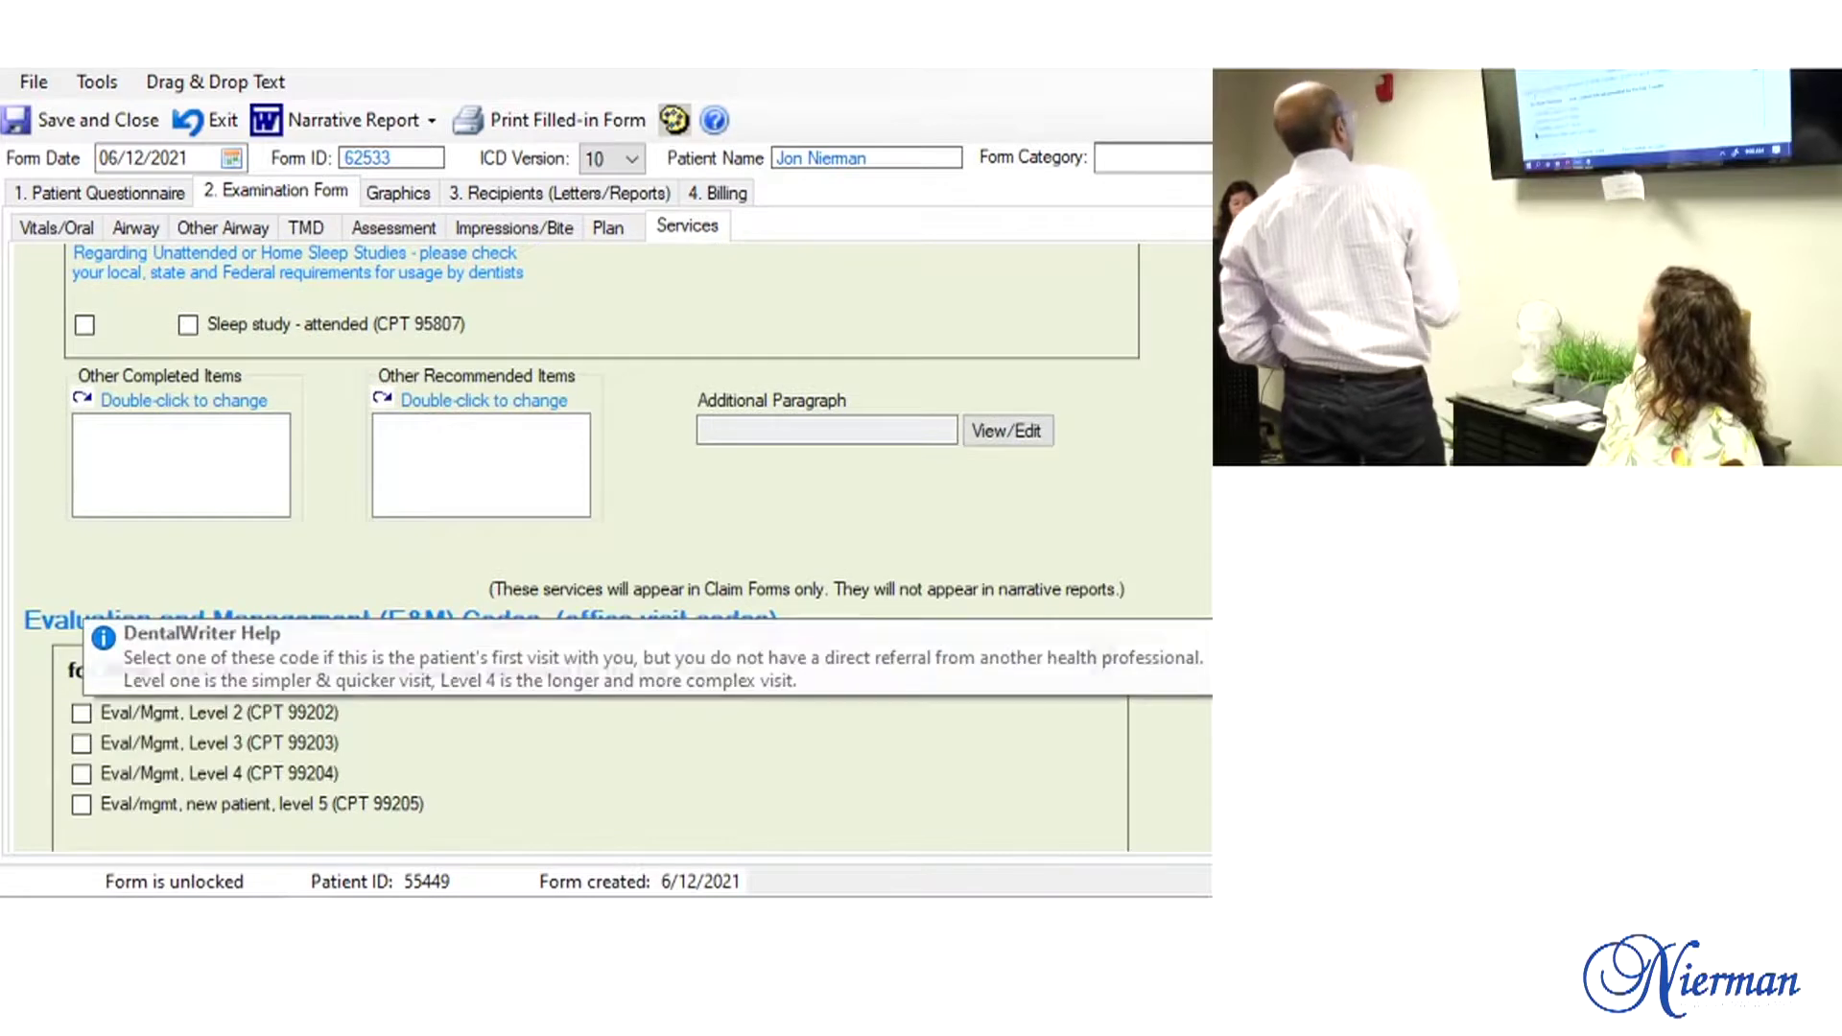
left_click(81, 773)
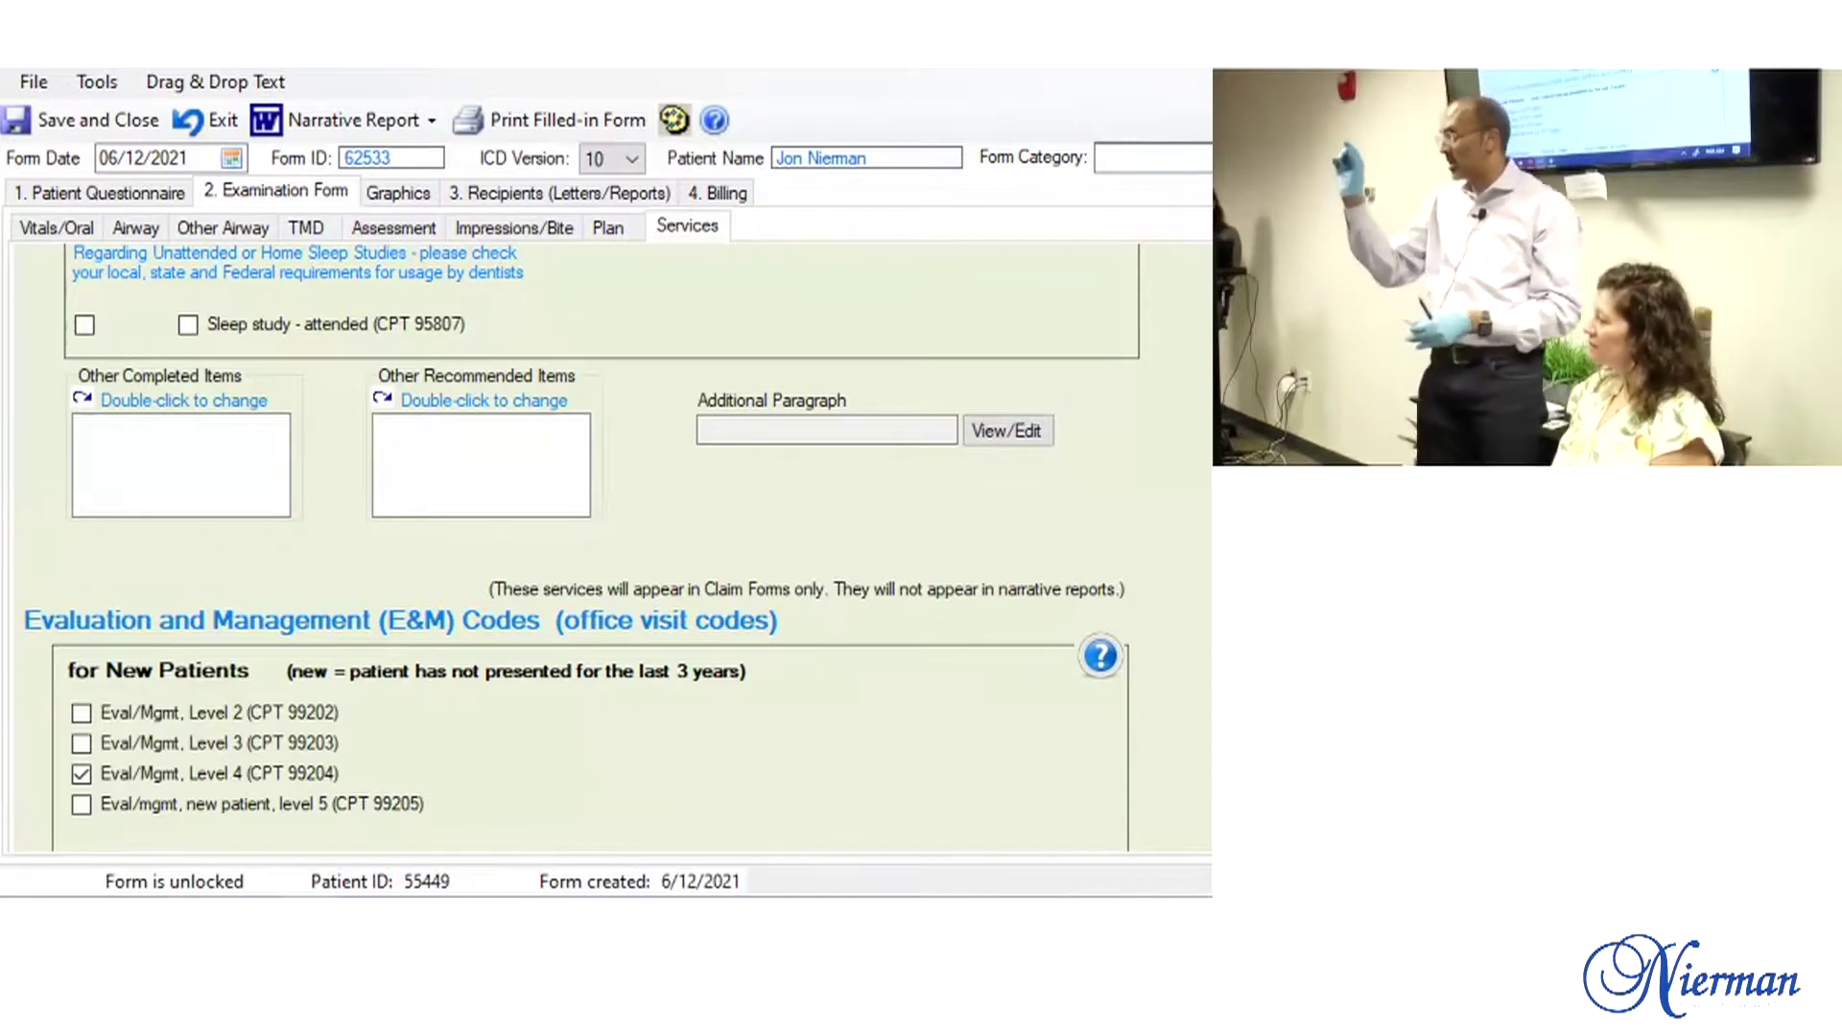
scroll(576, 547, "up", 4)
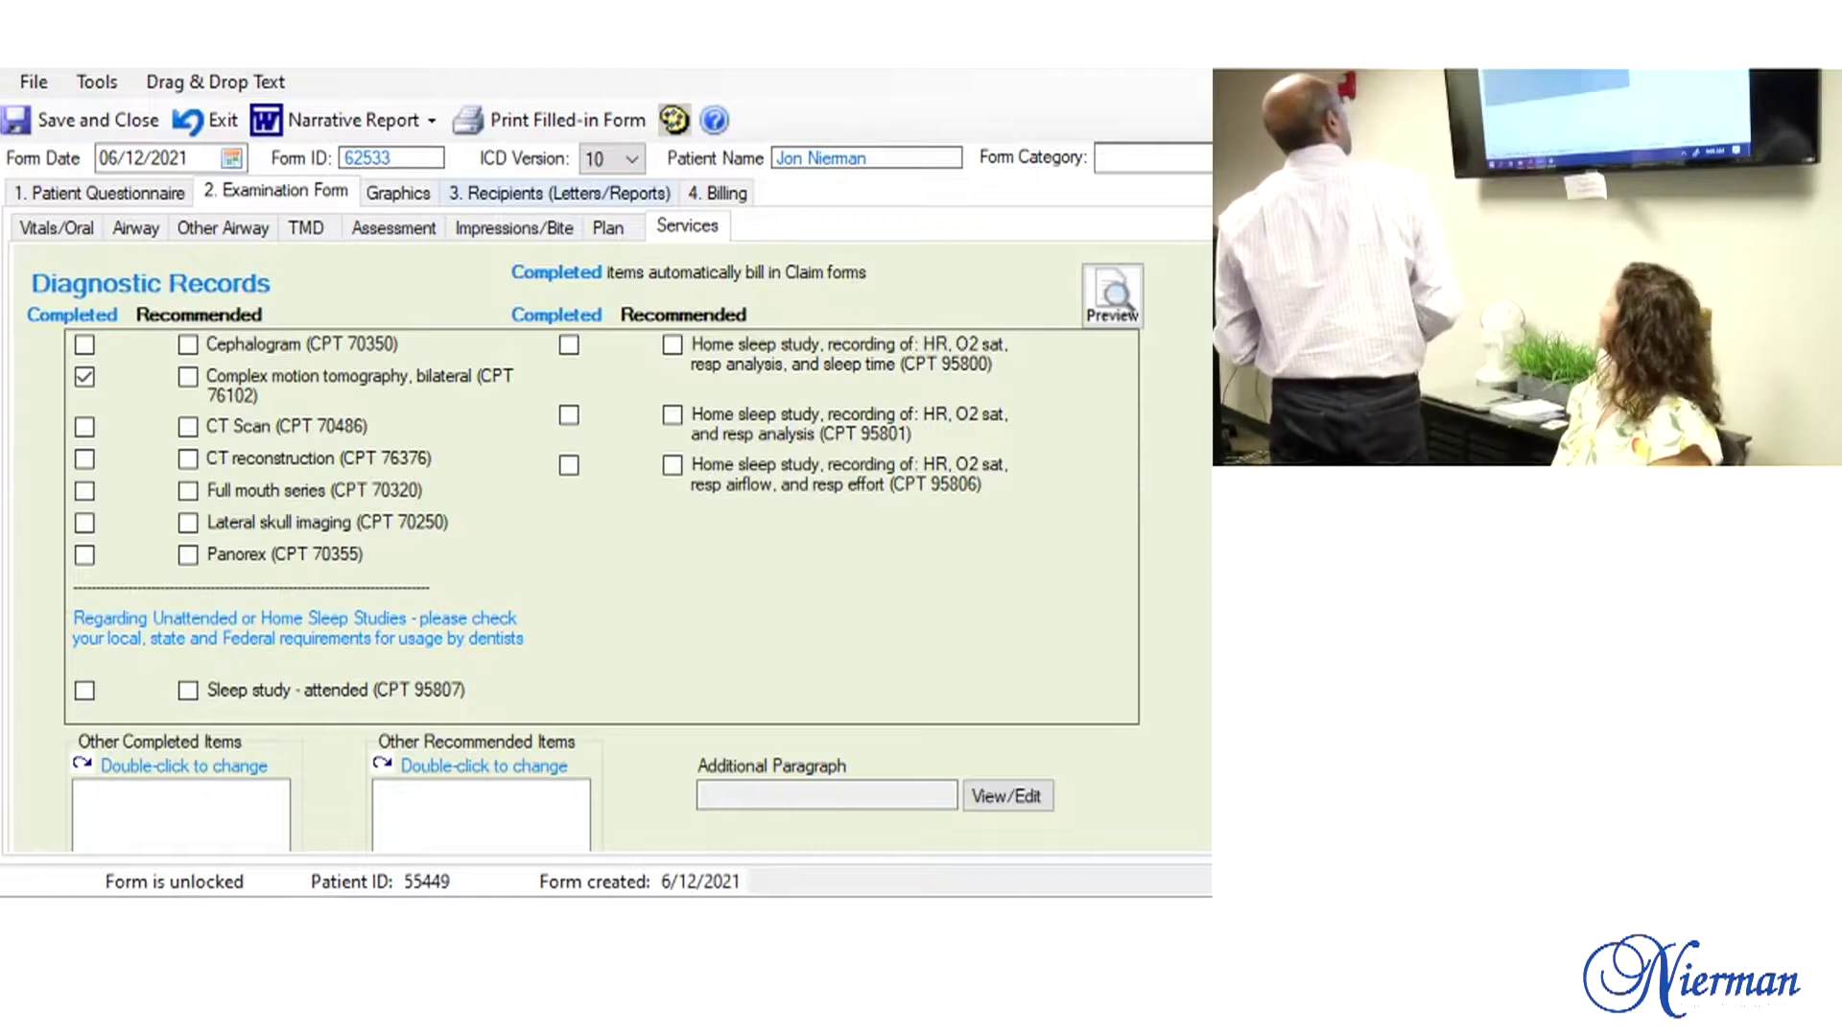
Step: Add the contact listed as Other physician from the contacts list as a recipient of the narrative letter
left_click(523, 193)
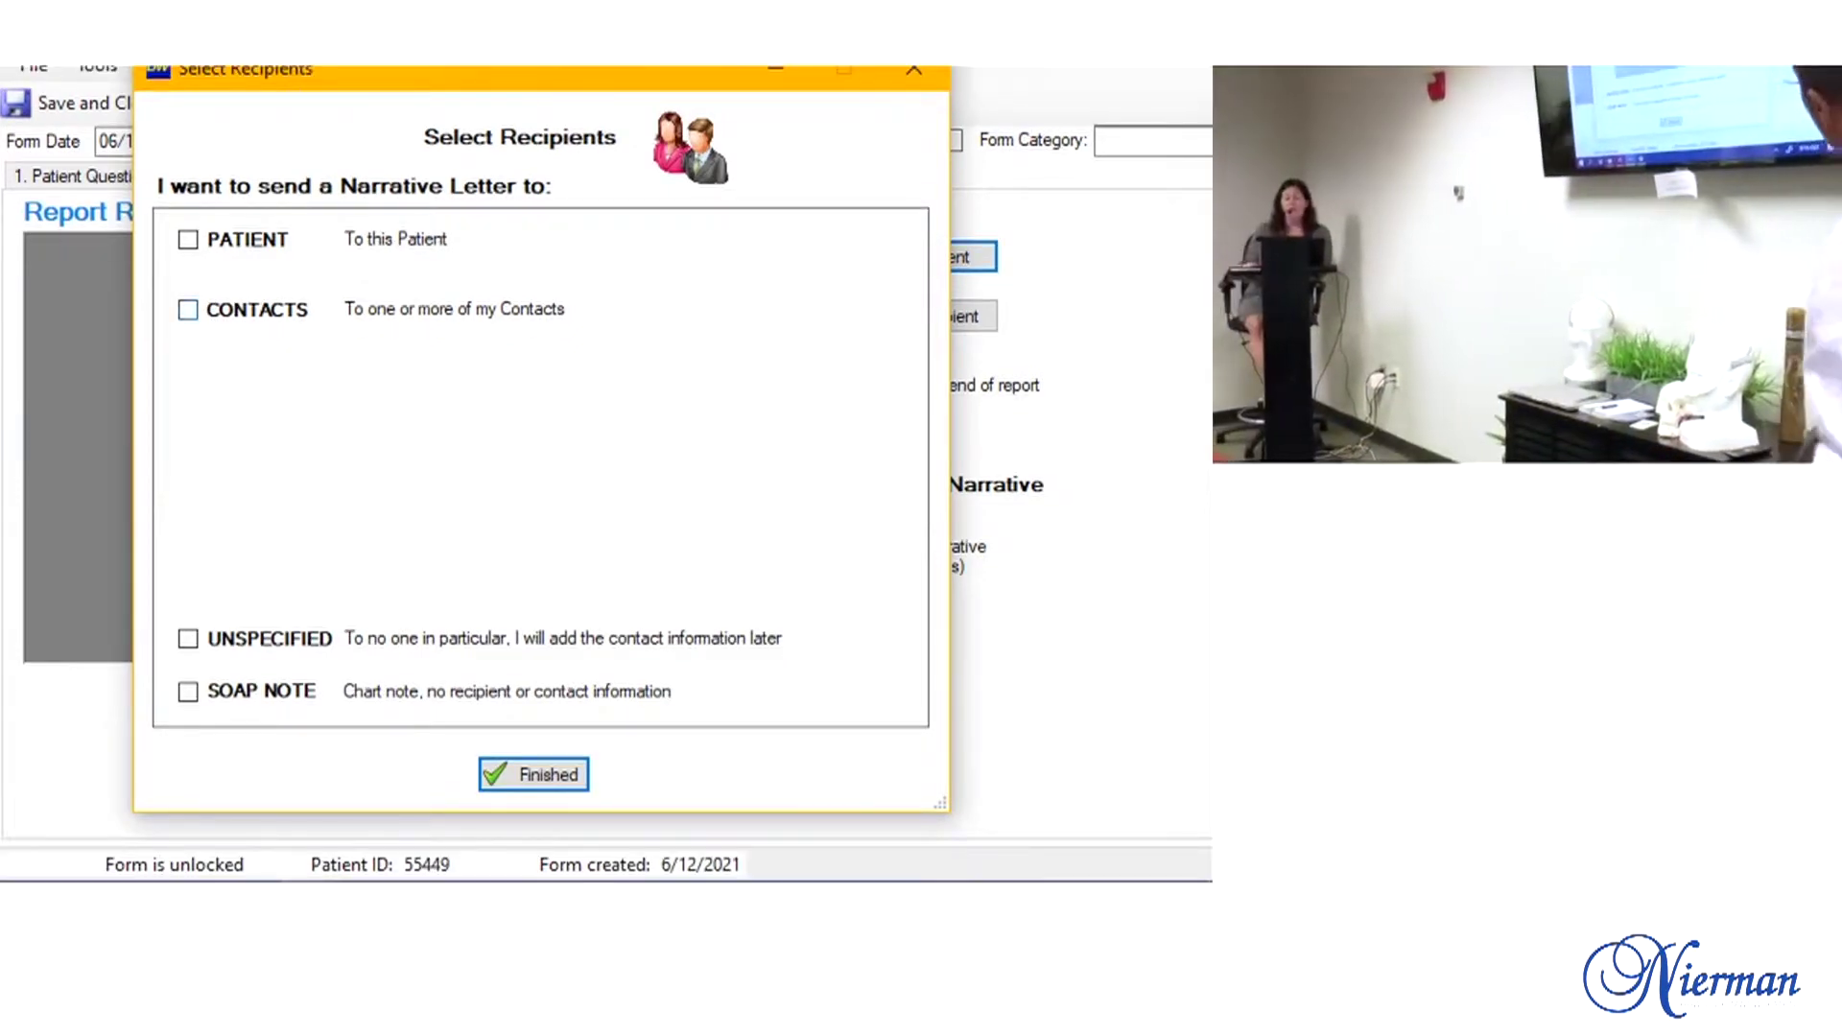
left_click(189, 310)
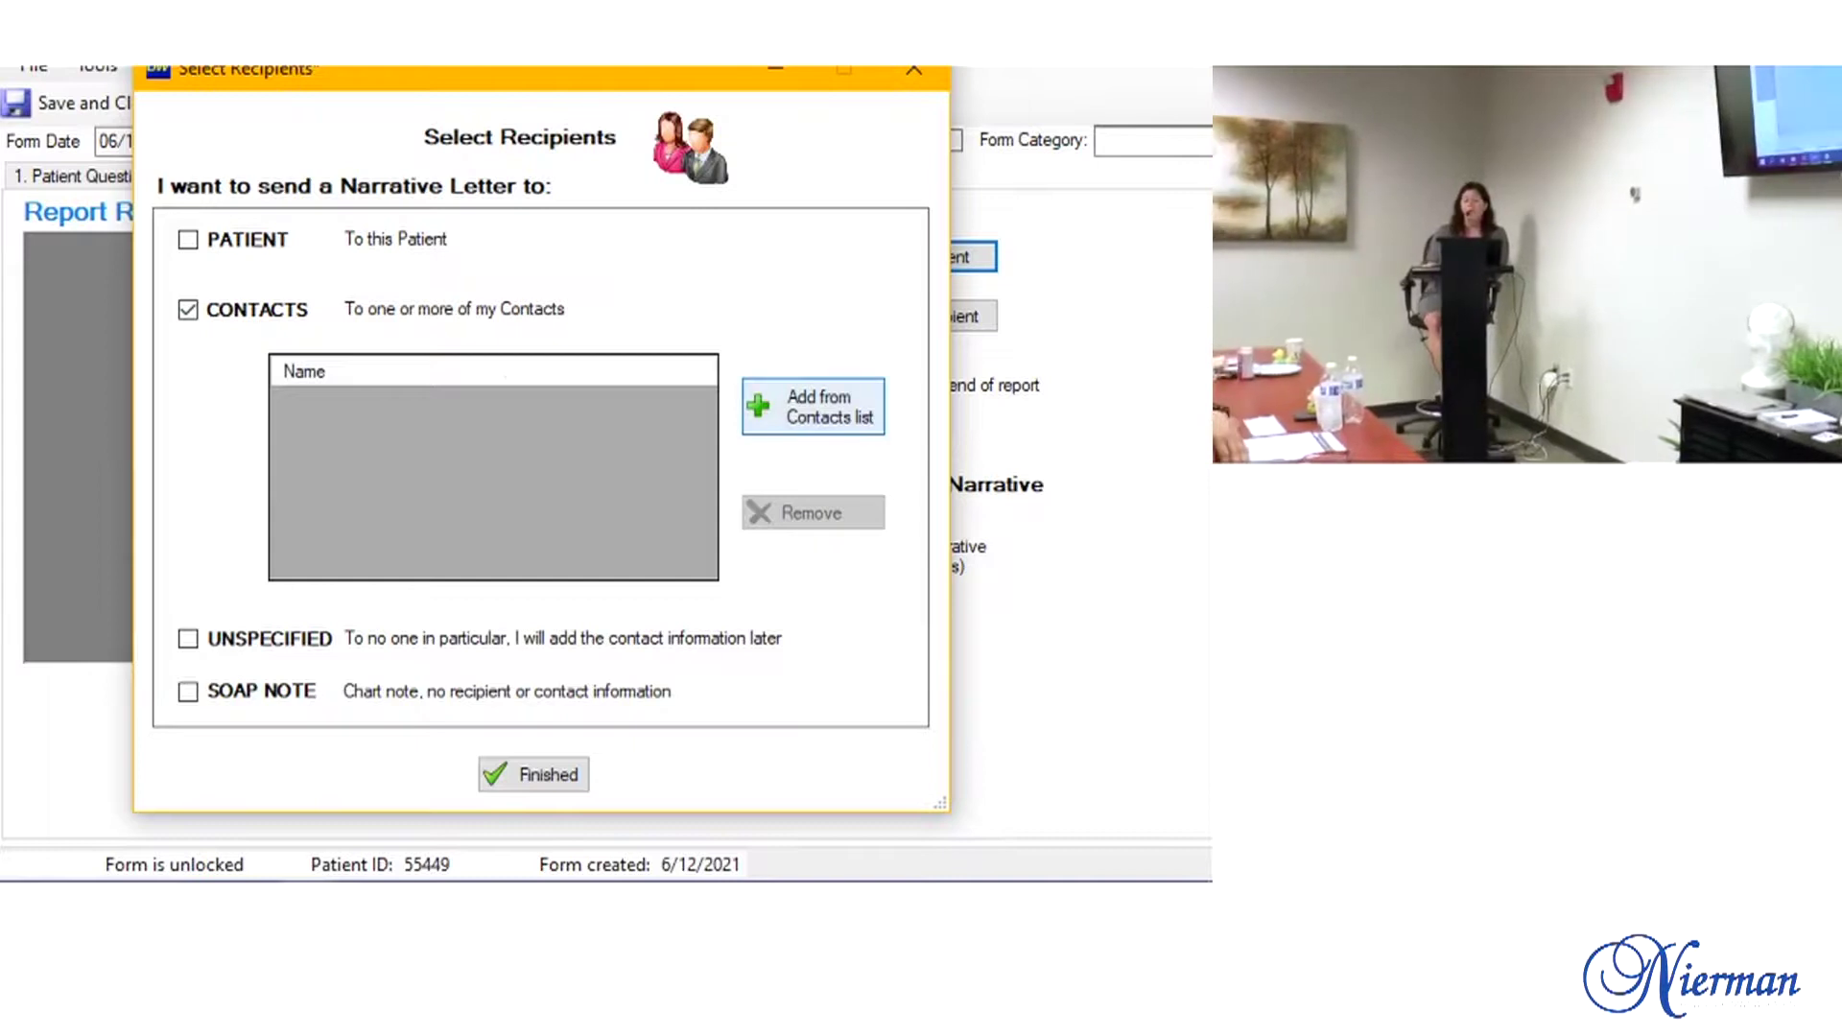
left_click(813, 406)
left_click_drag(818, 159, 745, 95)
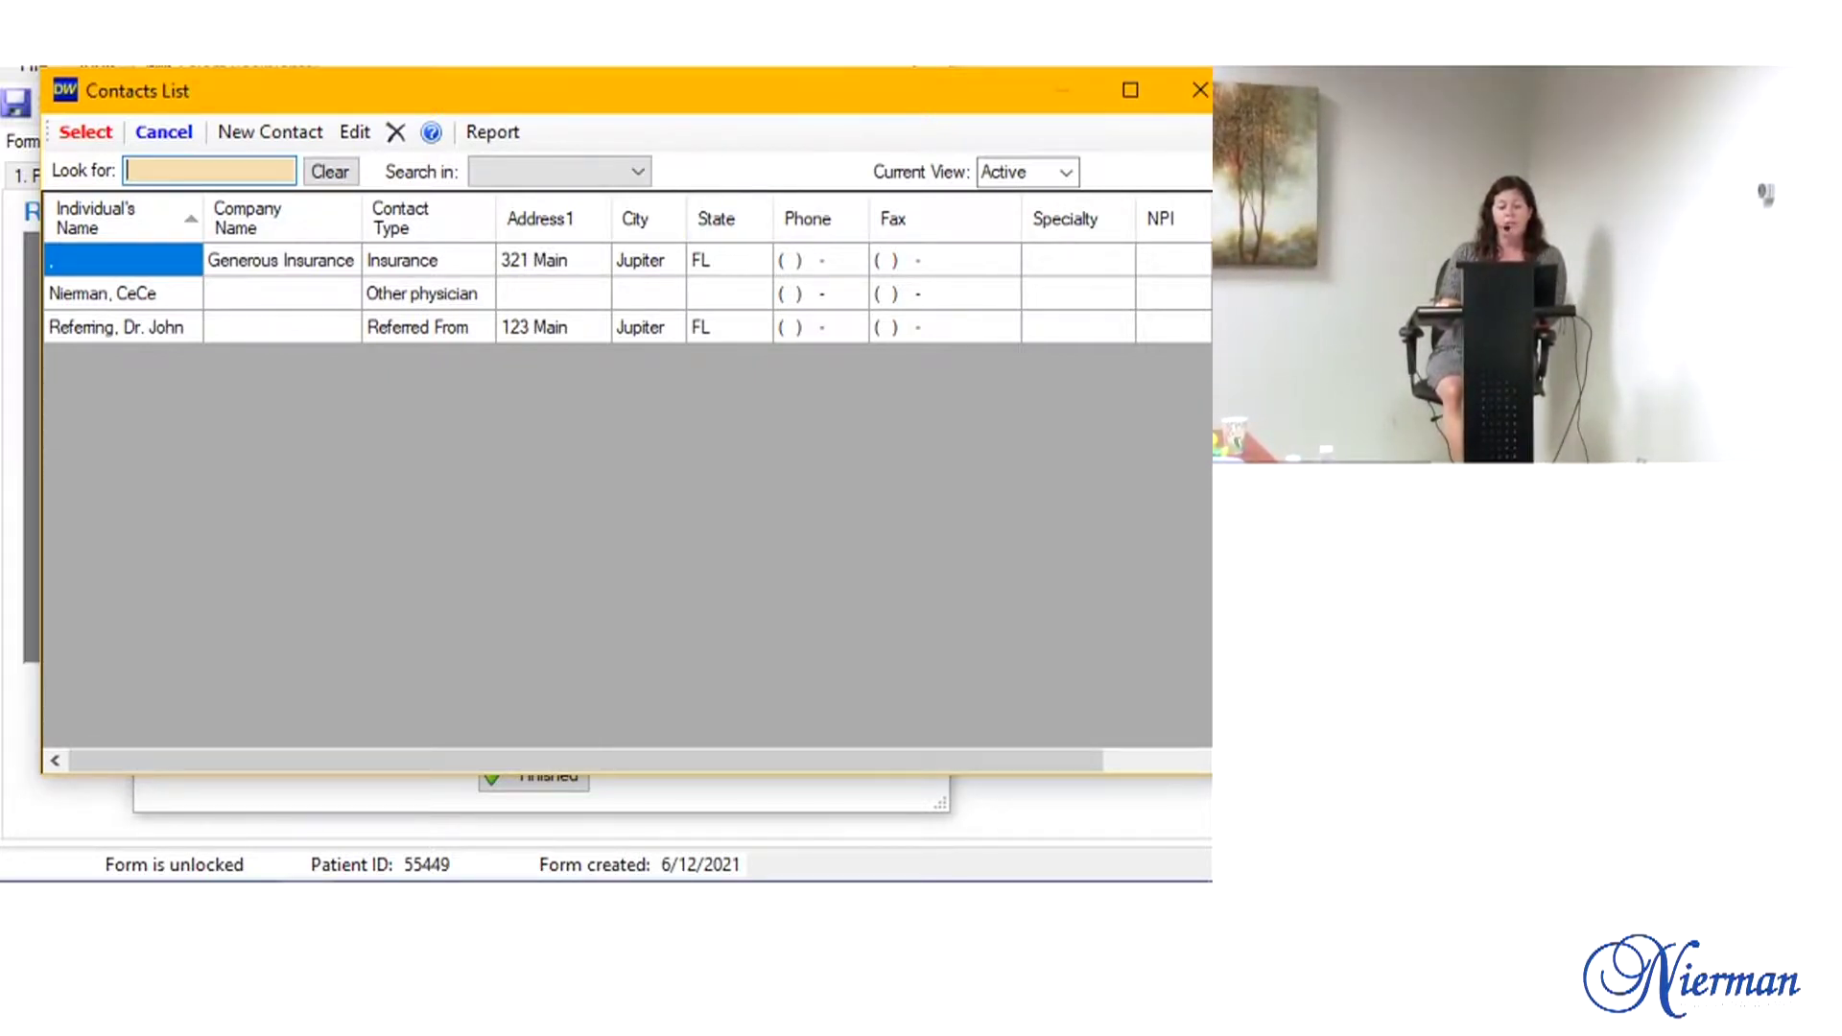
double_click(102, 295)
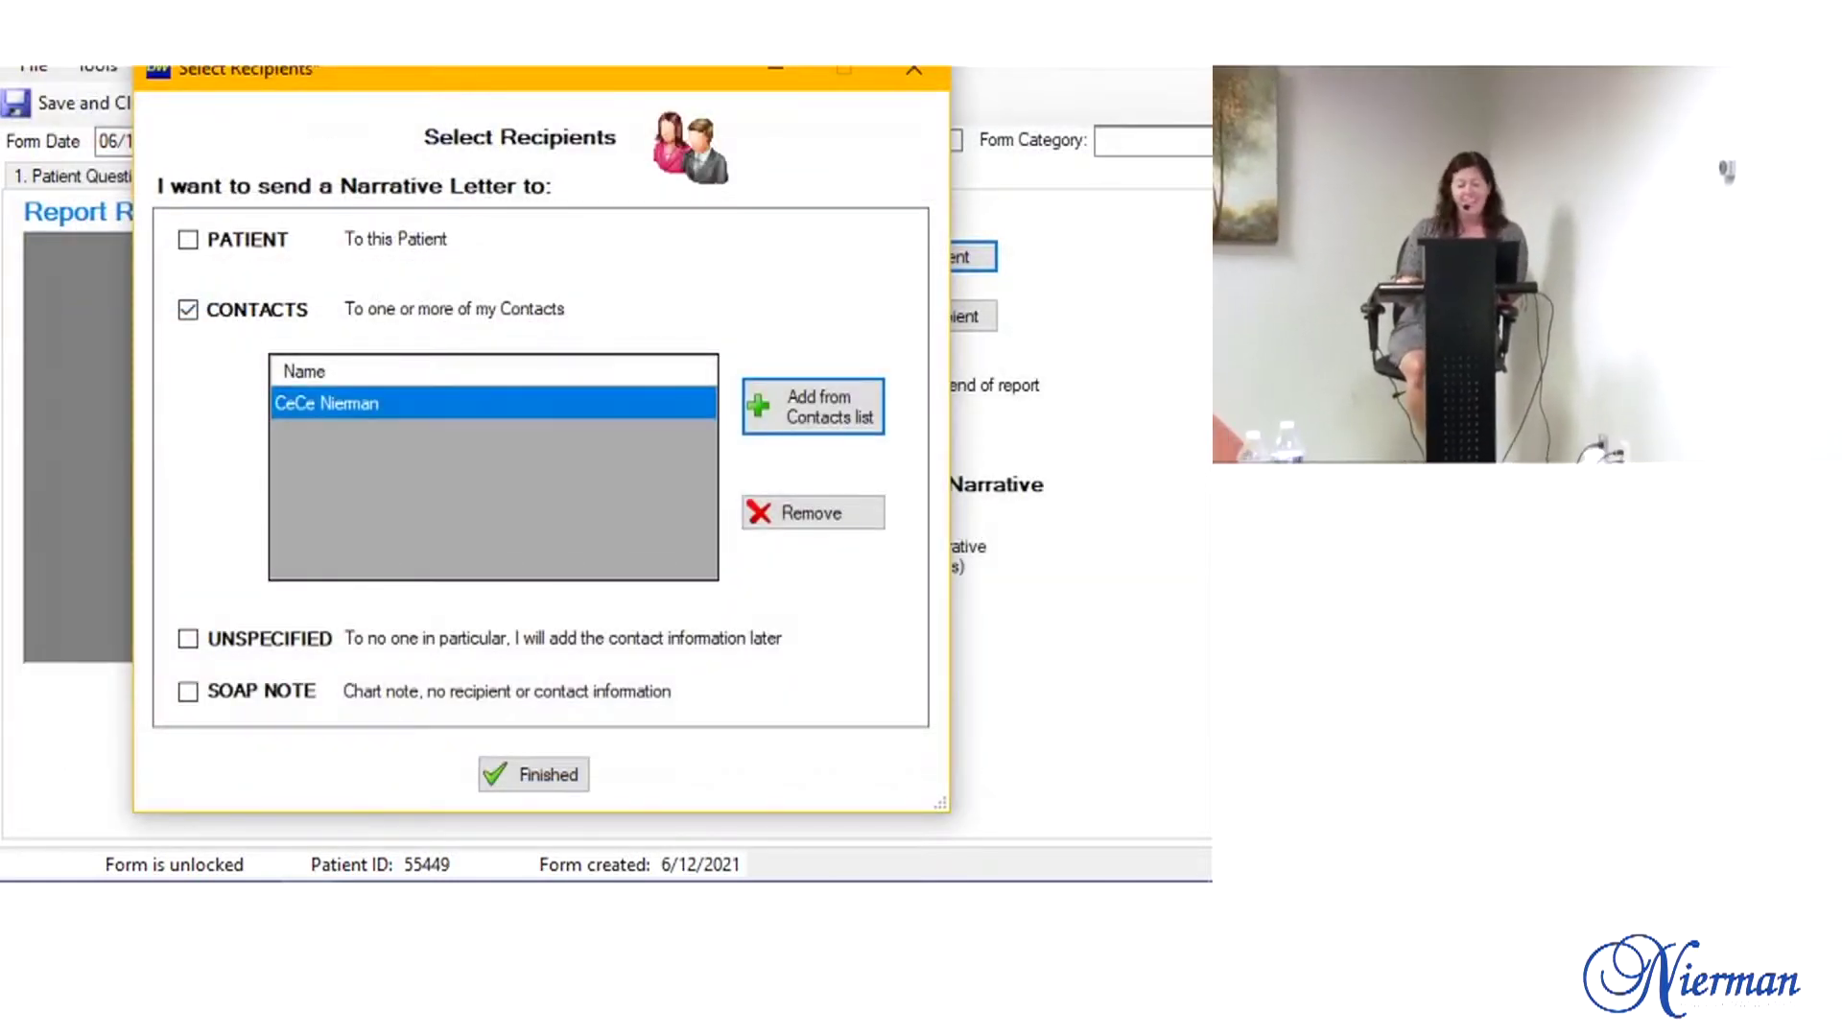
Step: Finish the recipient selection and generate the narrative report, declining to update the patient's height in the Patient Master File
key("Return")
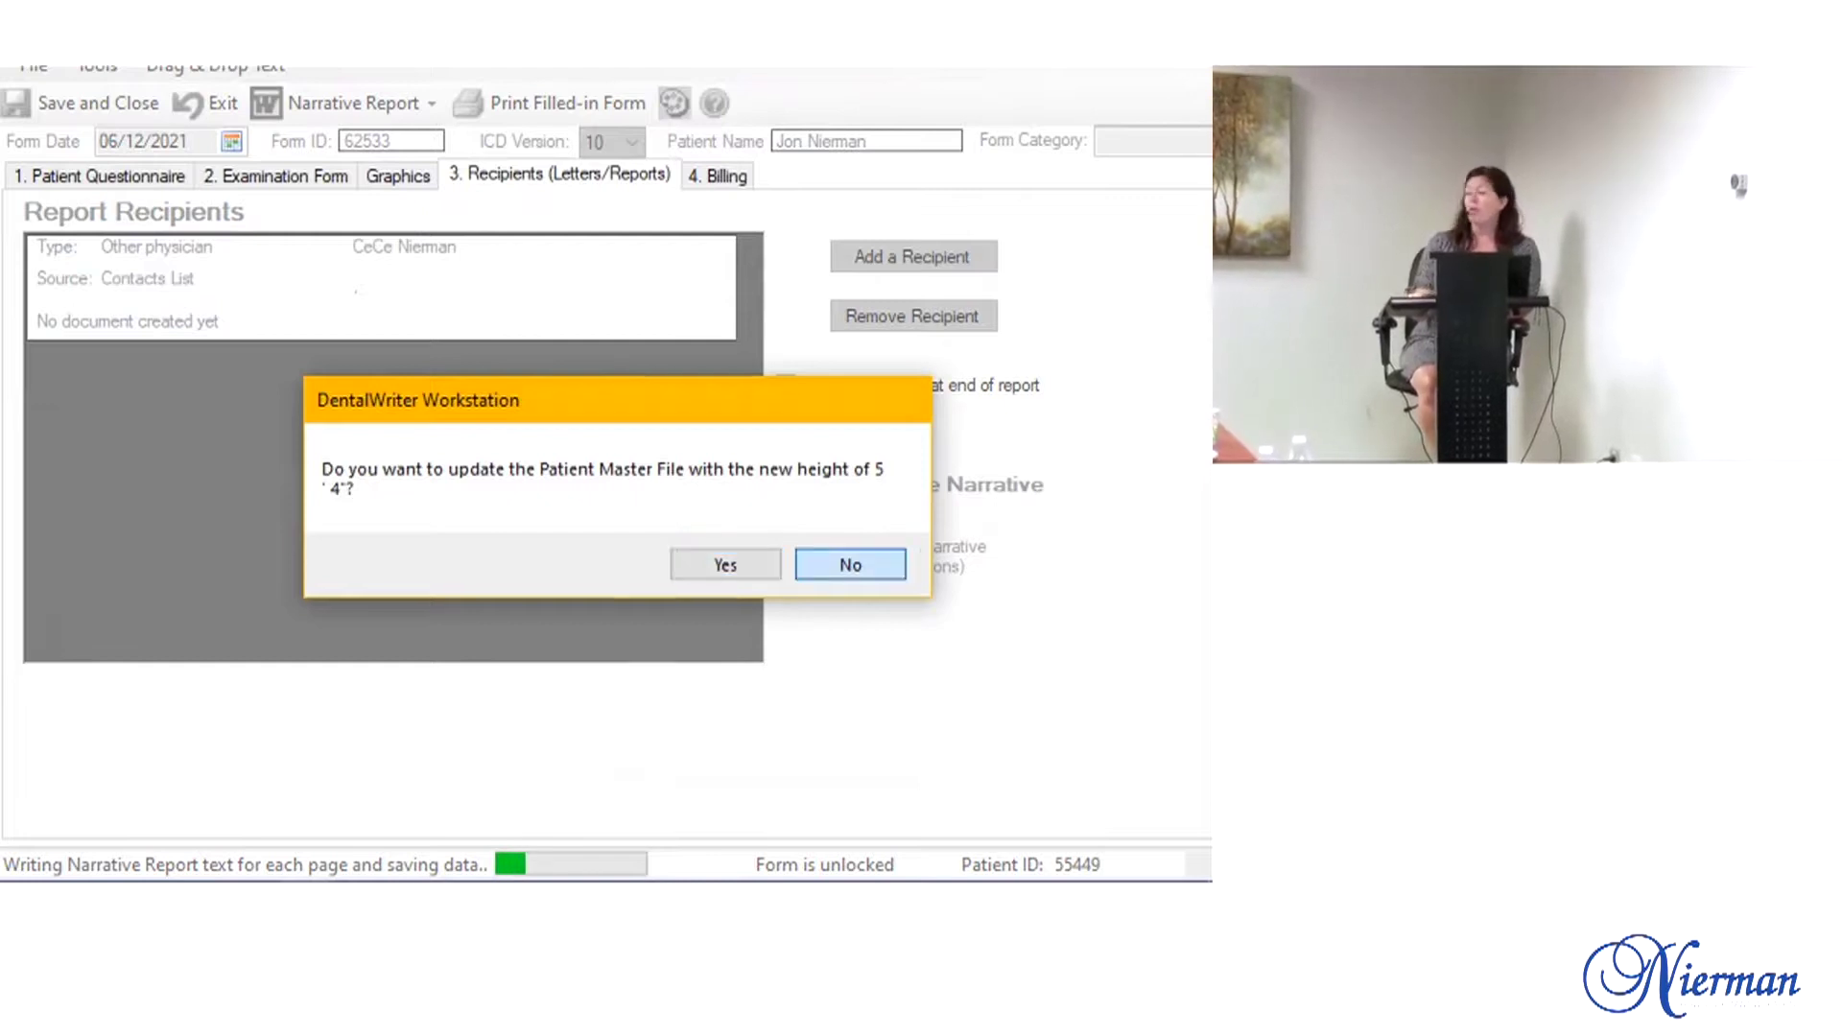
key("Return")
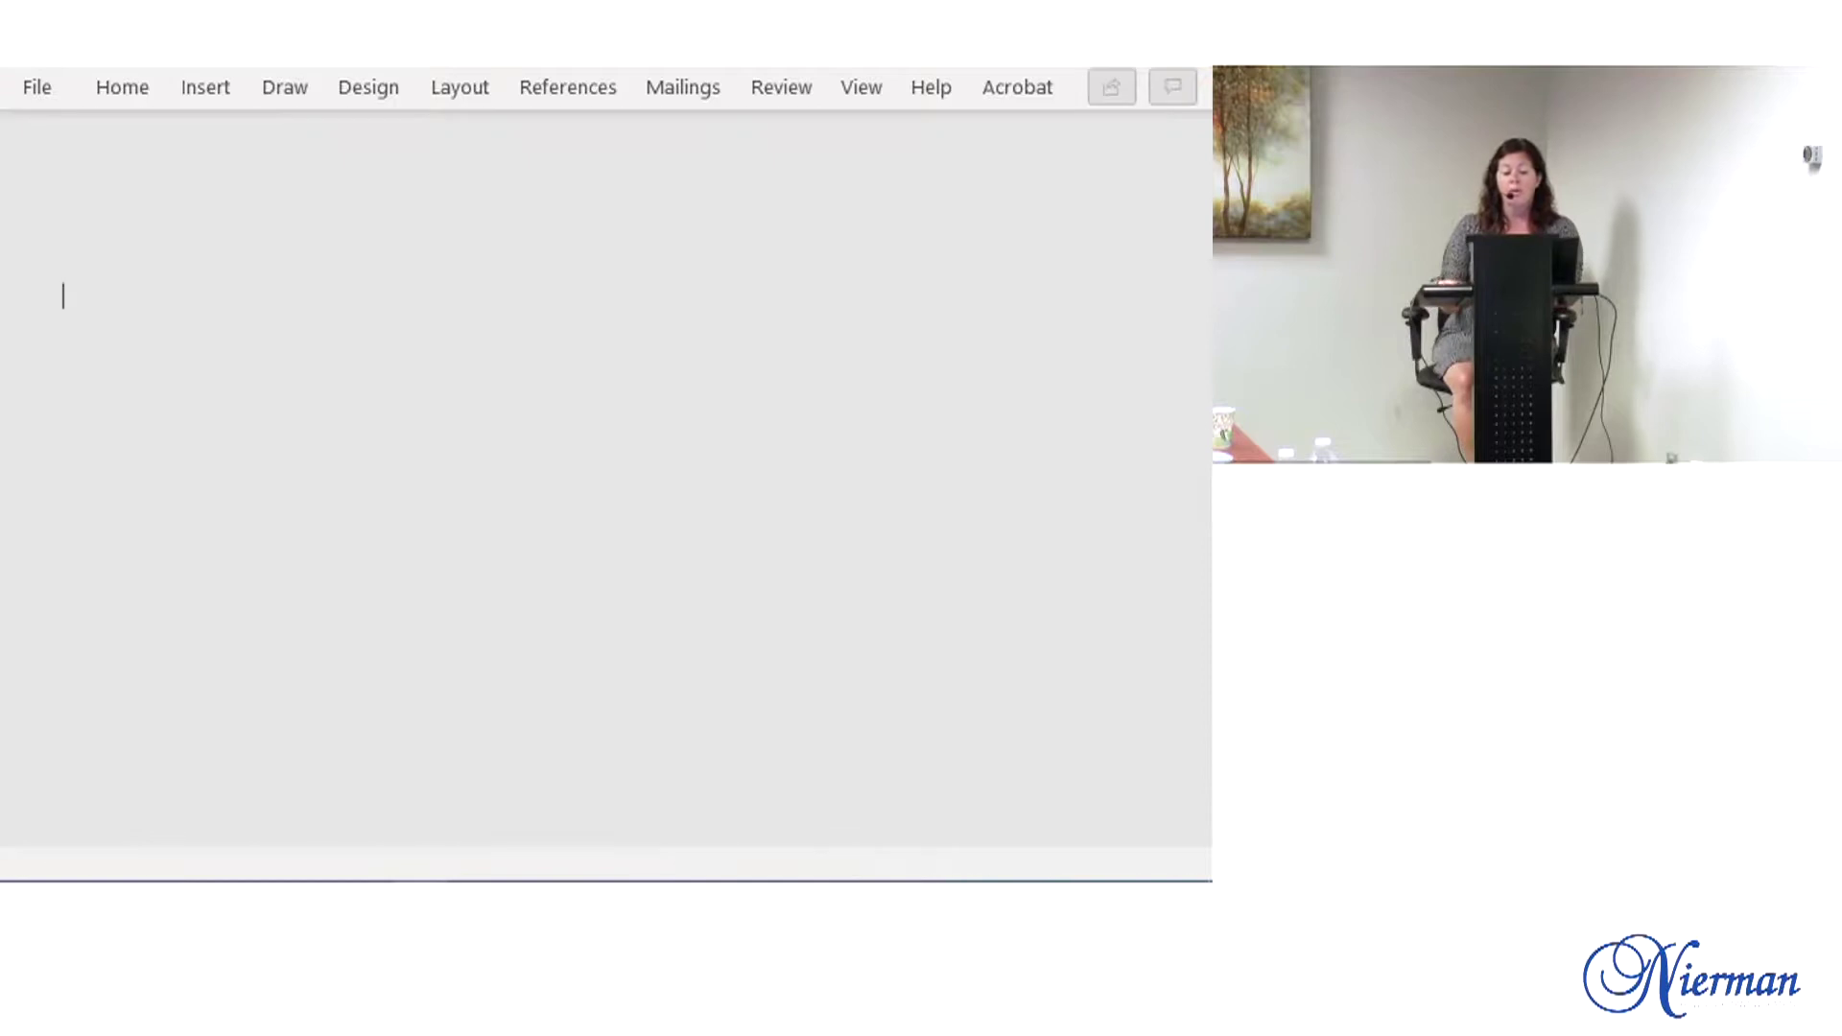
key("Return")
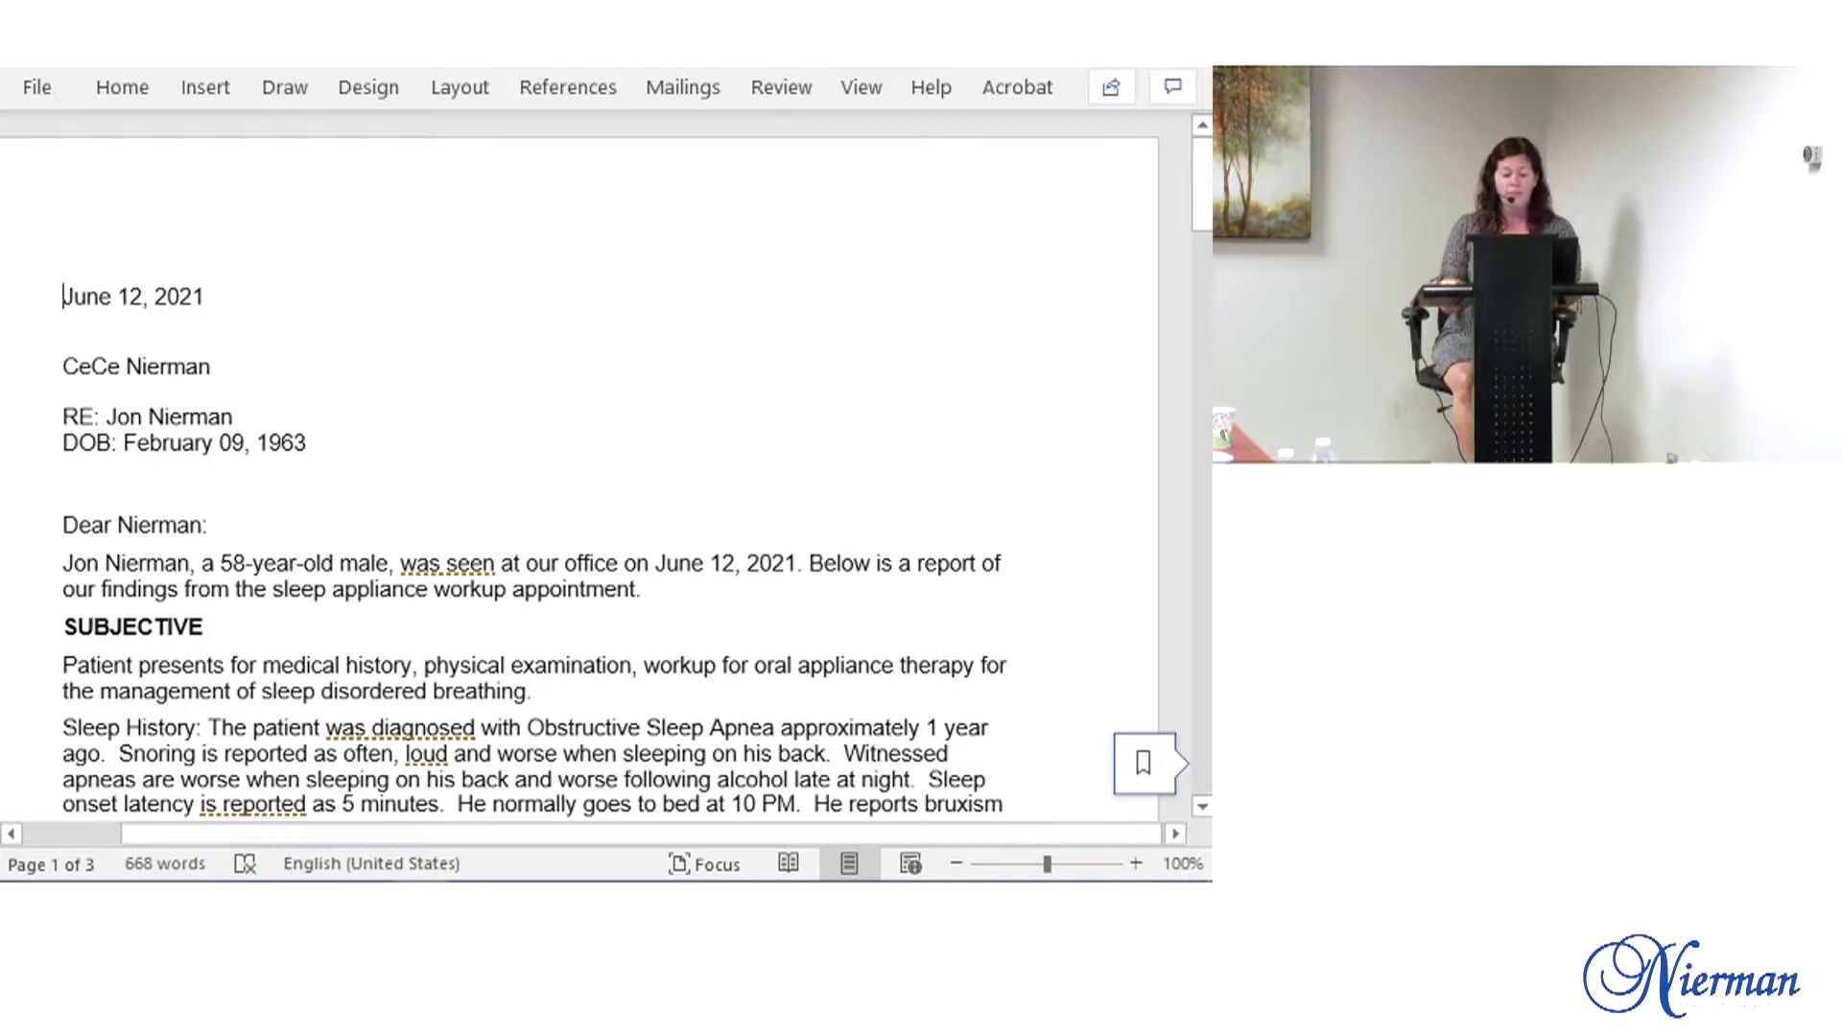
Step: Review the generated narrative letter from its heading through the subjective, objective, assessment and plan sections to the signature, and close it
scroll(576, 479, "down", 10)
scroll(576, 480, "up", 10)
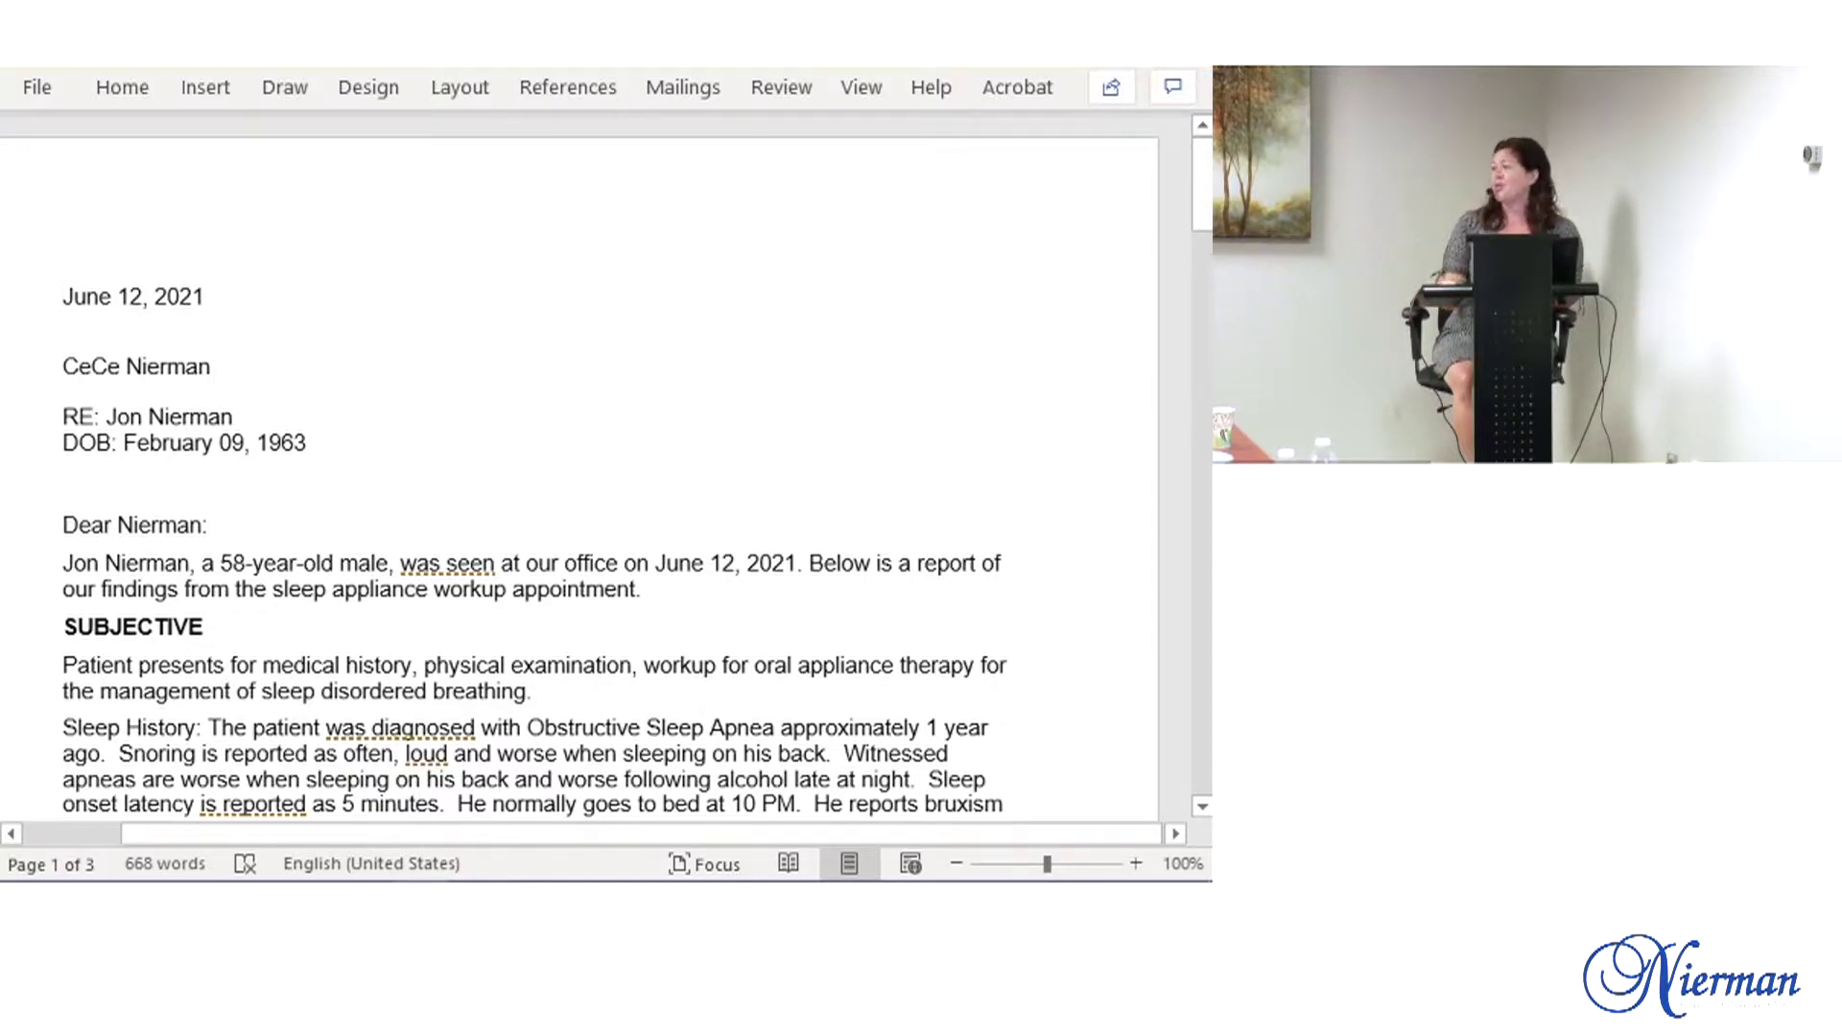
scroll(575, 470, "down", 9)
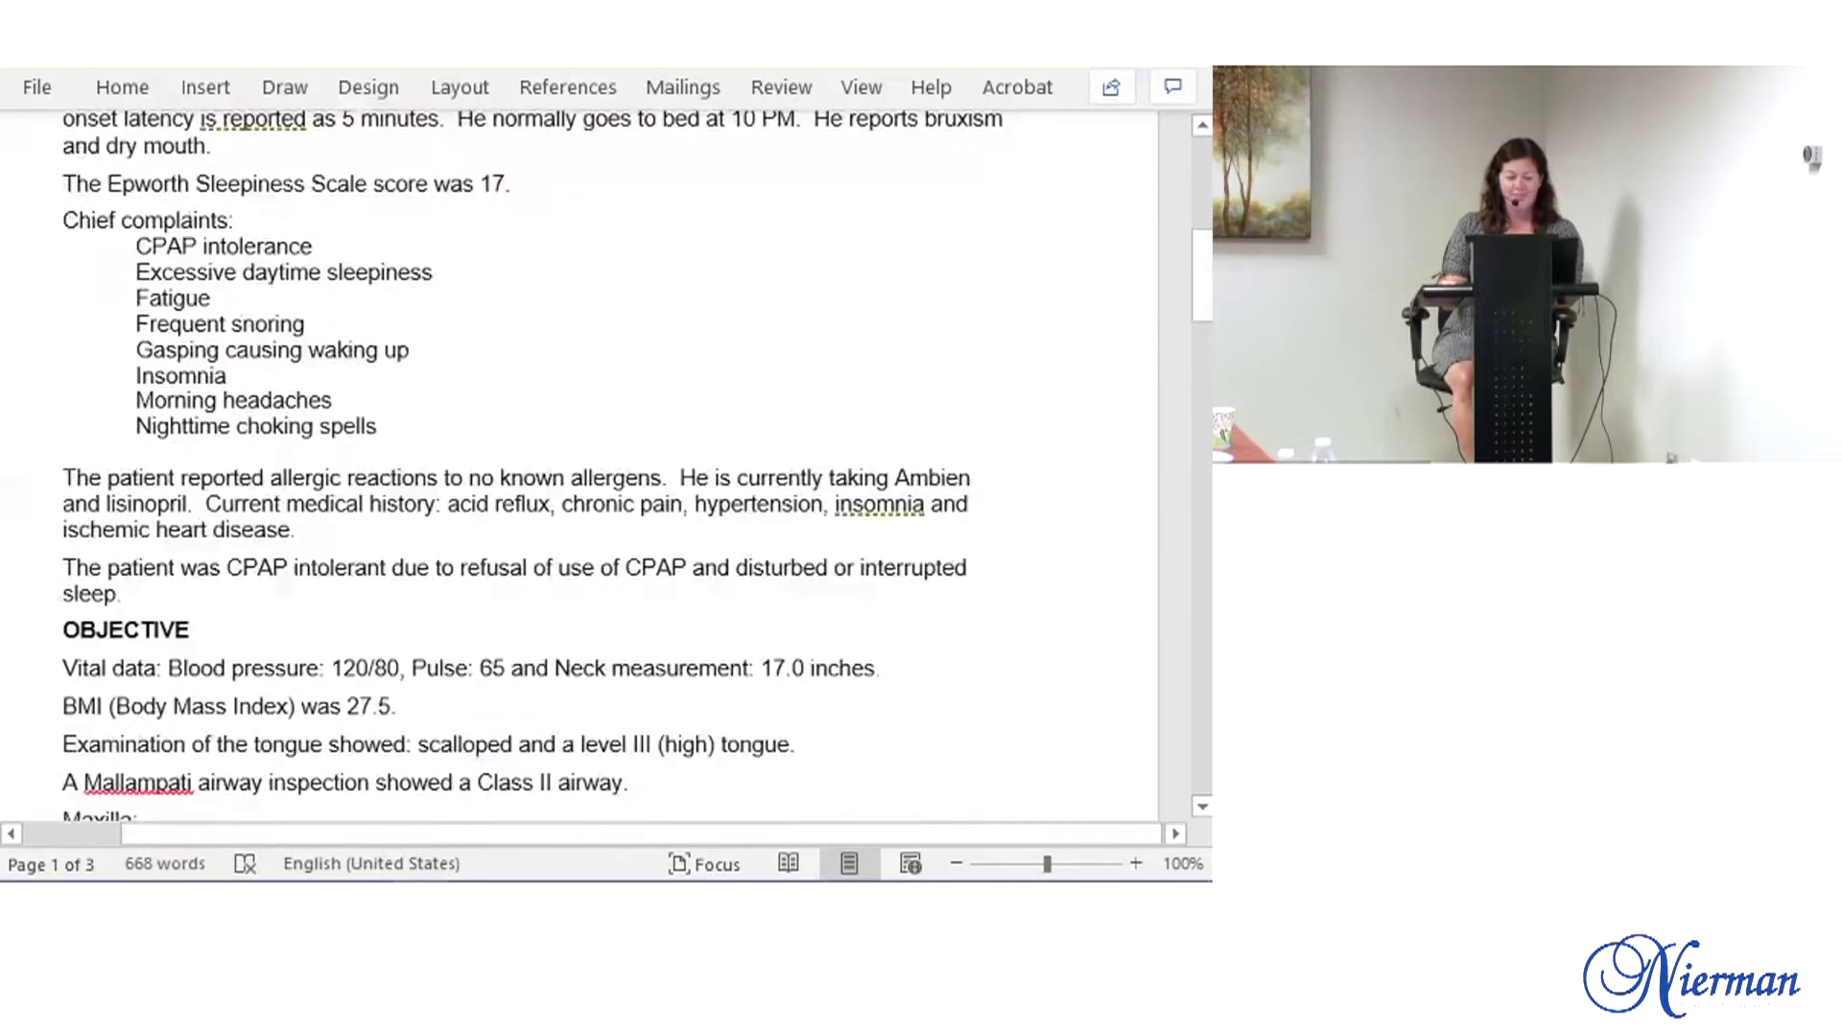
scroll(575, 470, "down", 9)
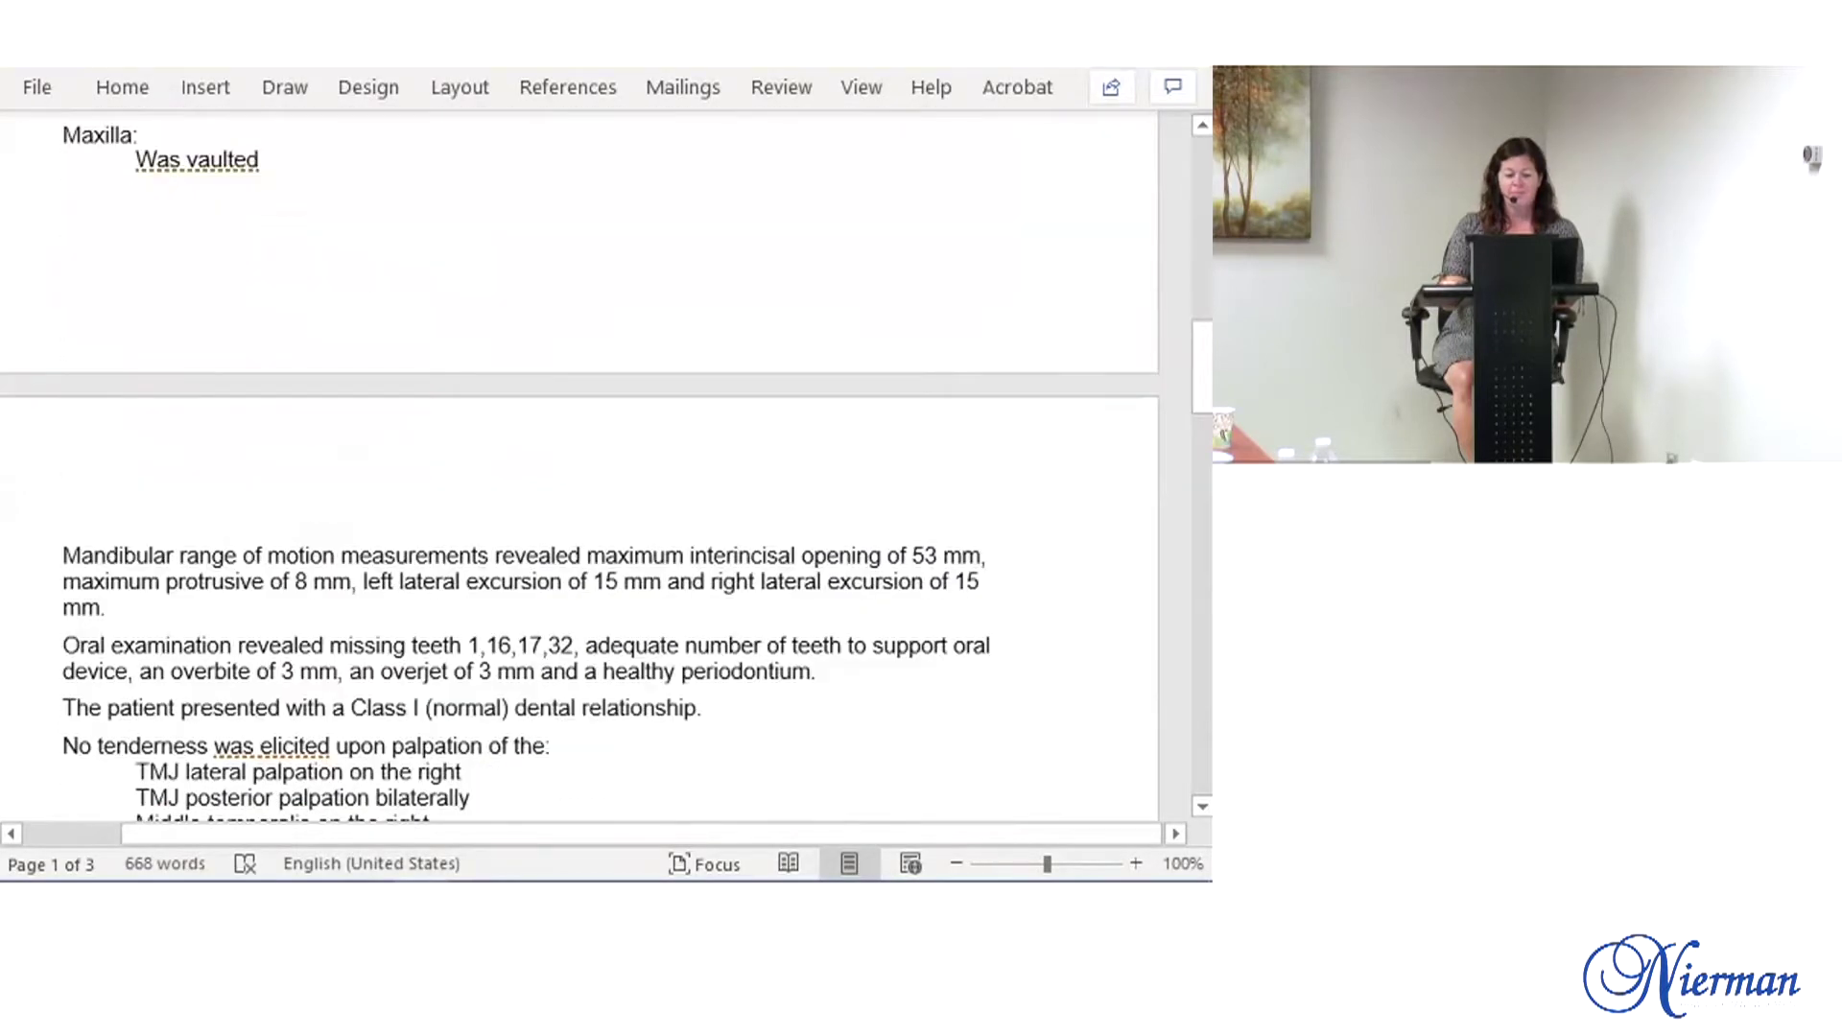
scroll(576, 470, "down", 9)
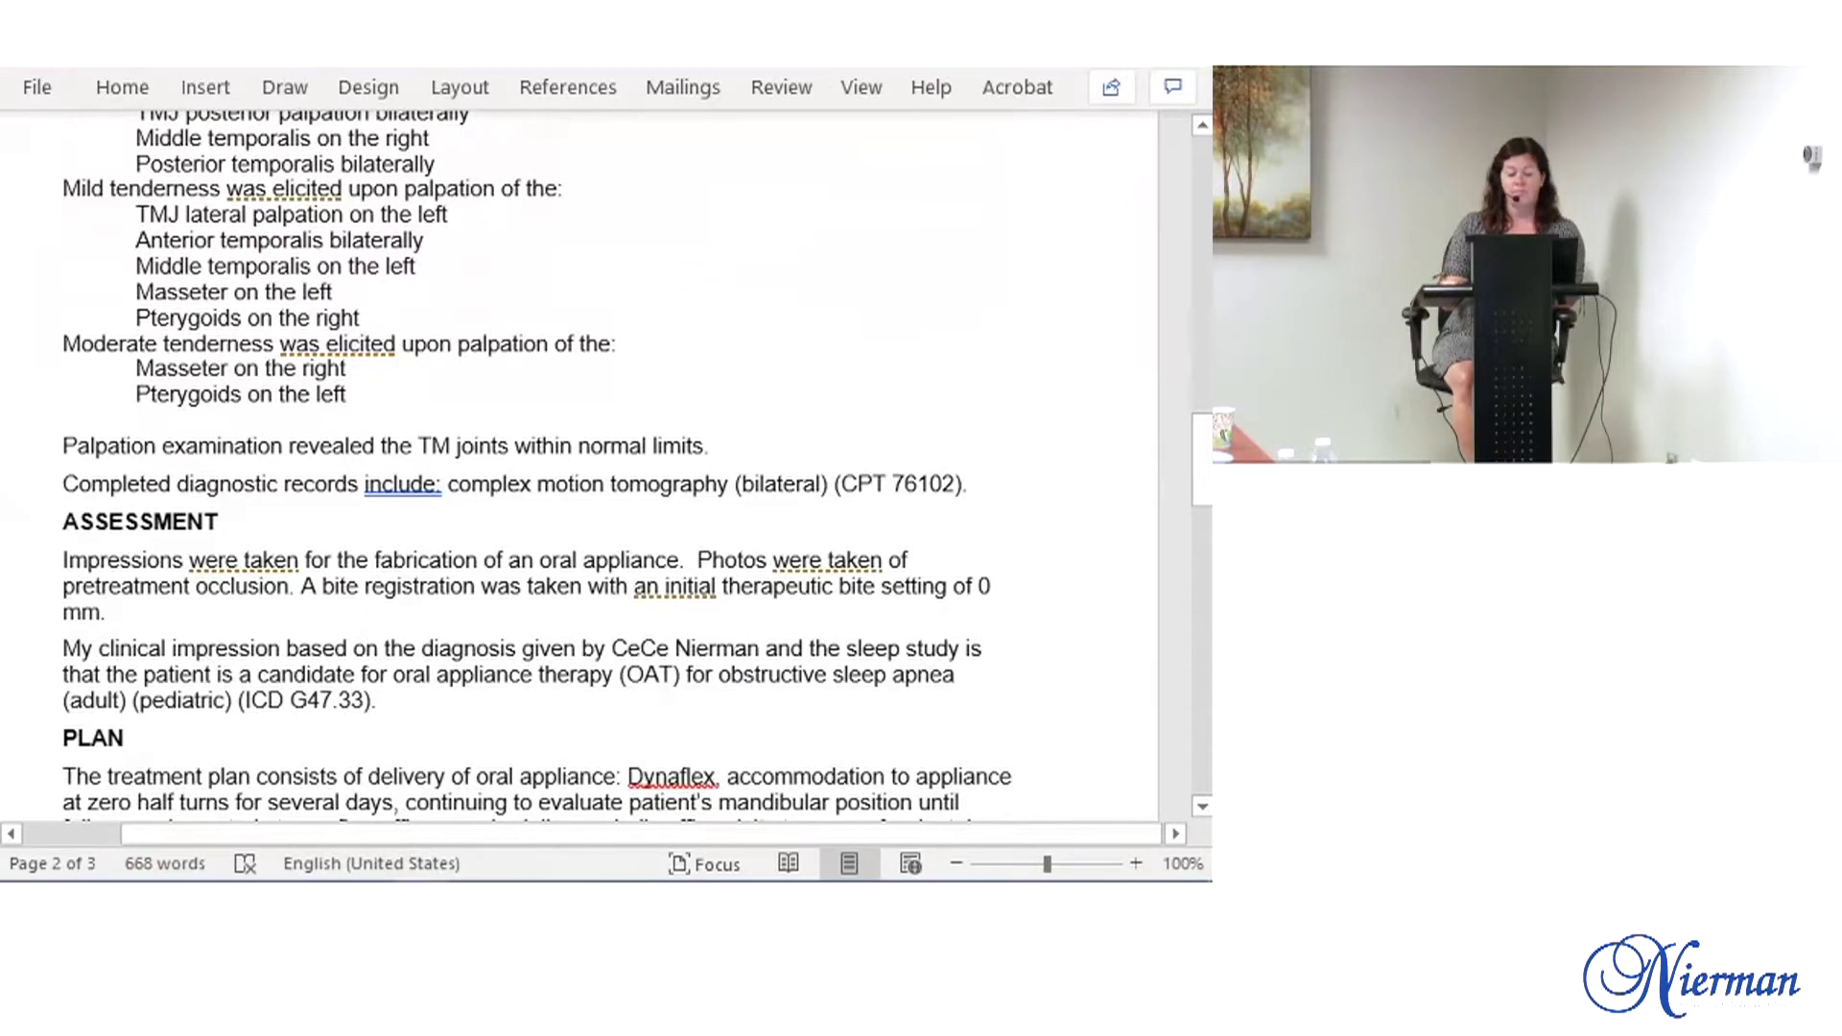
scroll(576, 471, "down", 9)
scroll(575, 470, "down", 9)
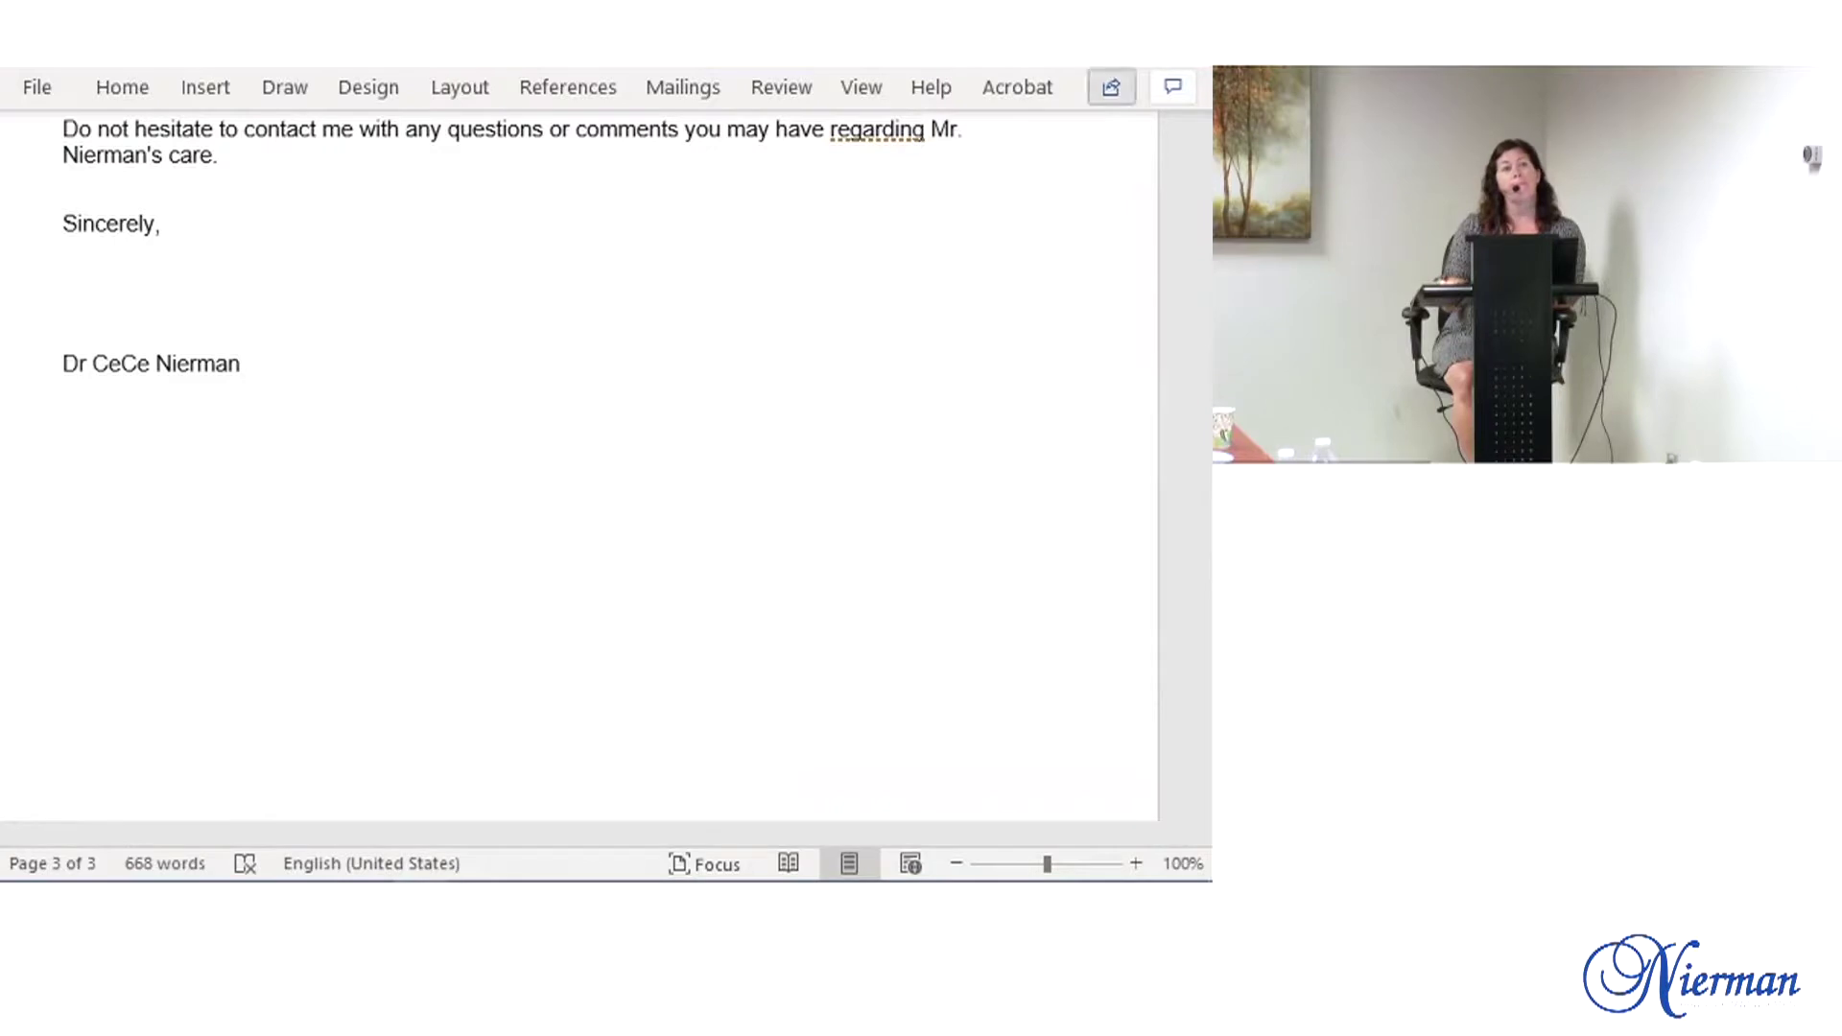
scroll(576, 470, "up", 9)
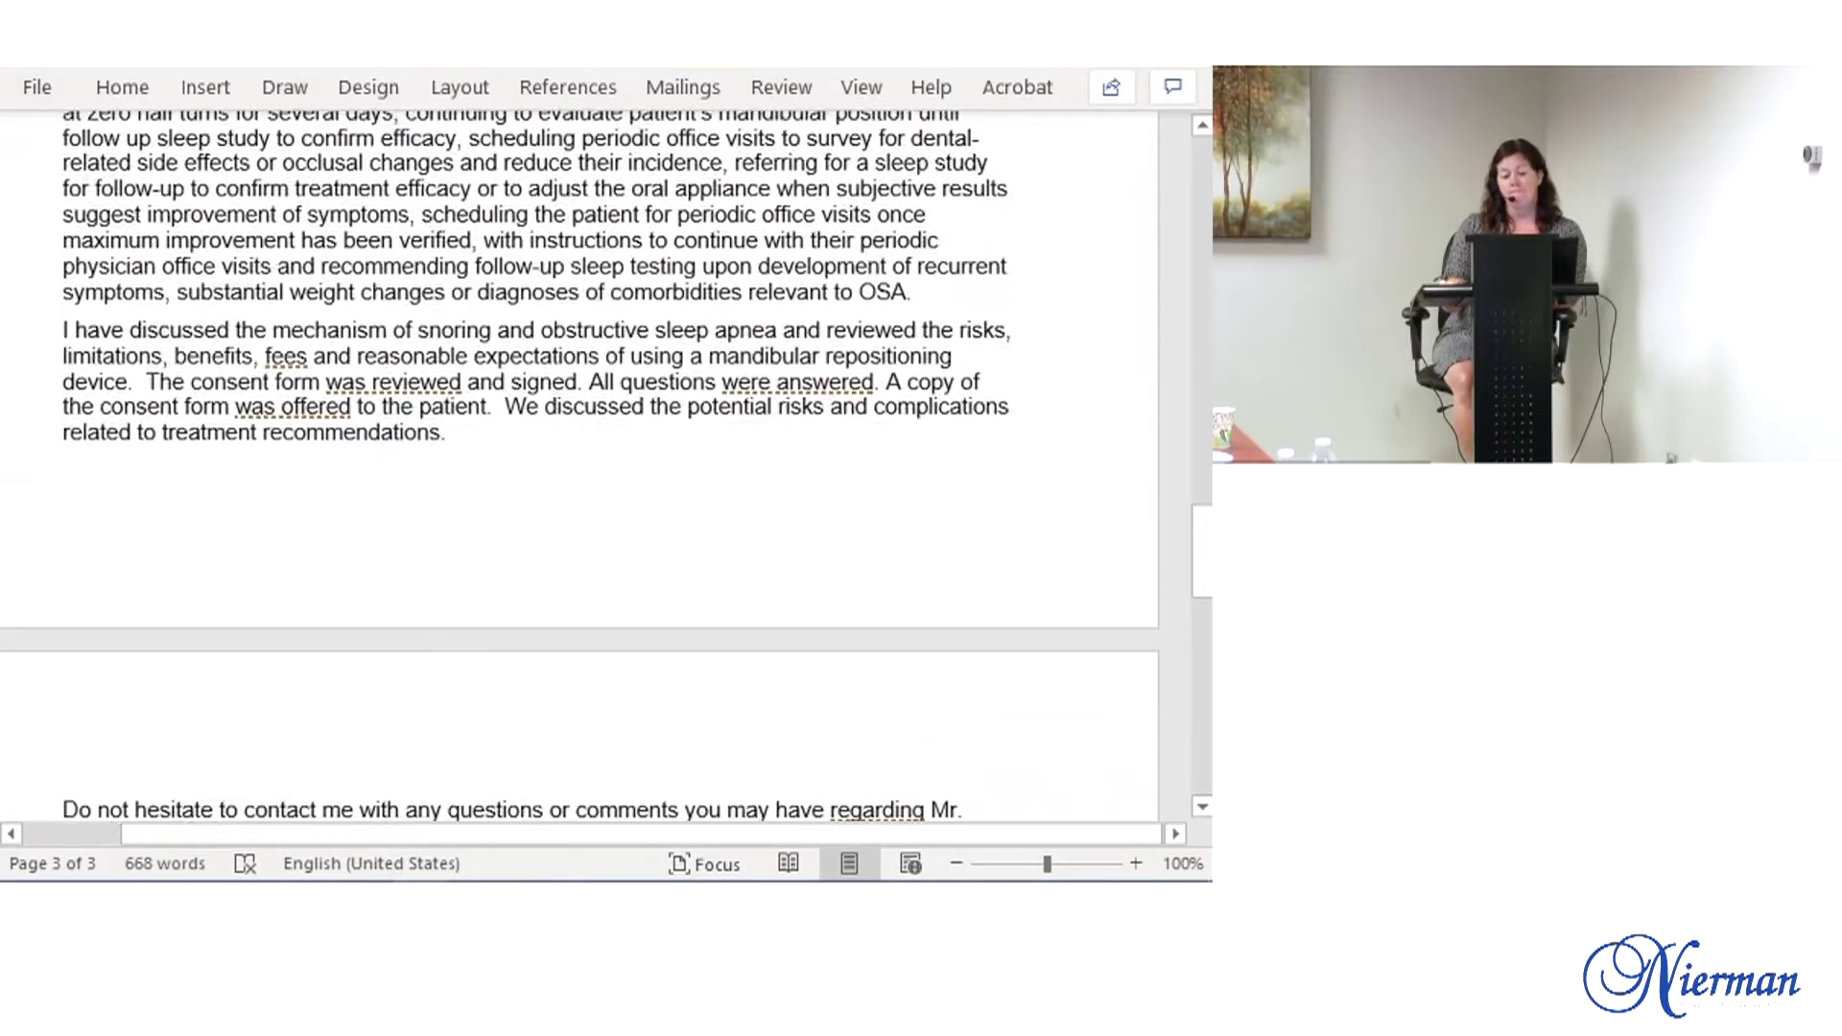
scroll(575, 470, "up", 9)
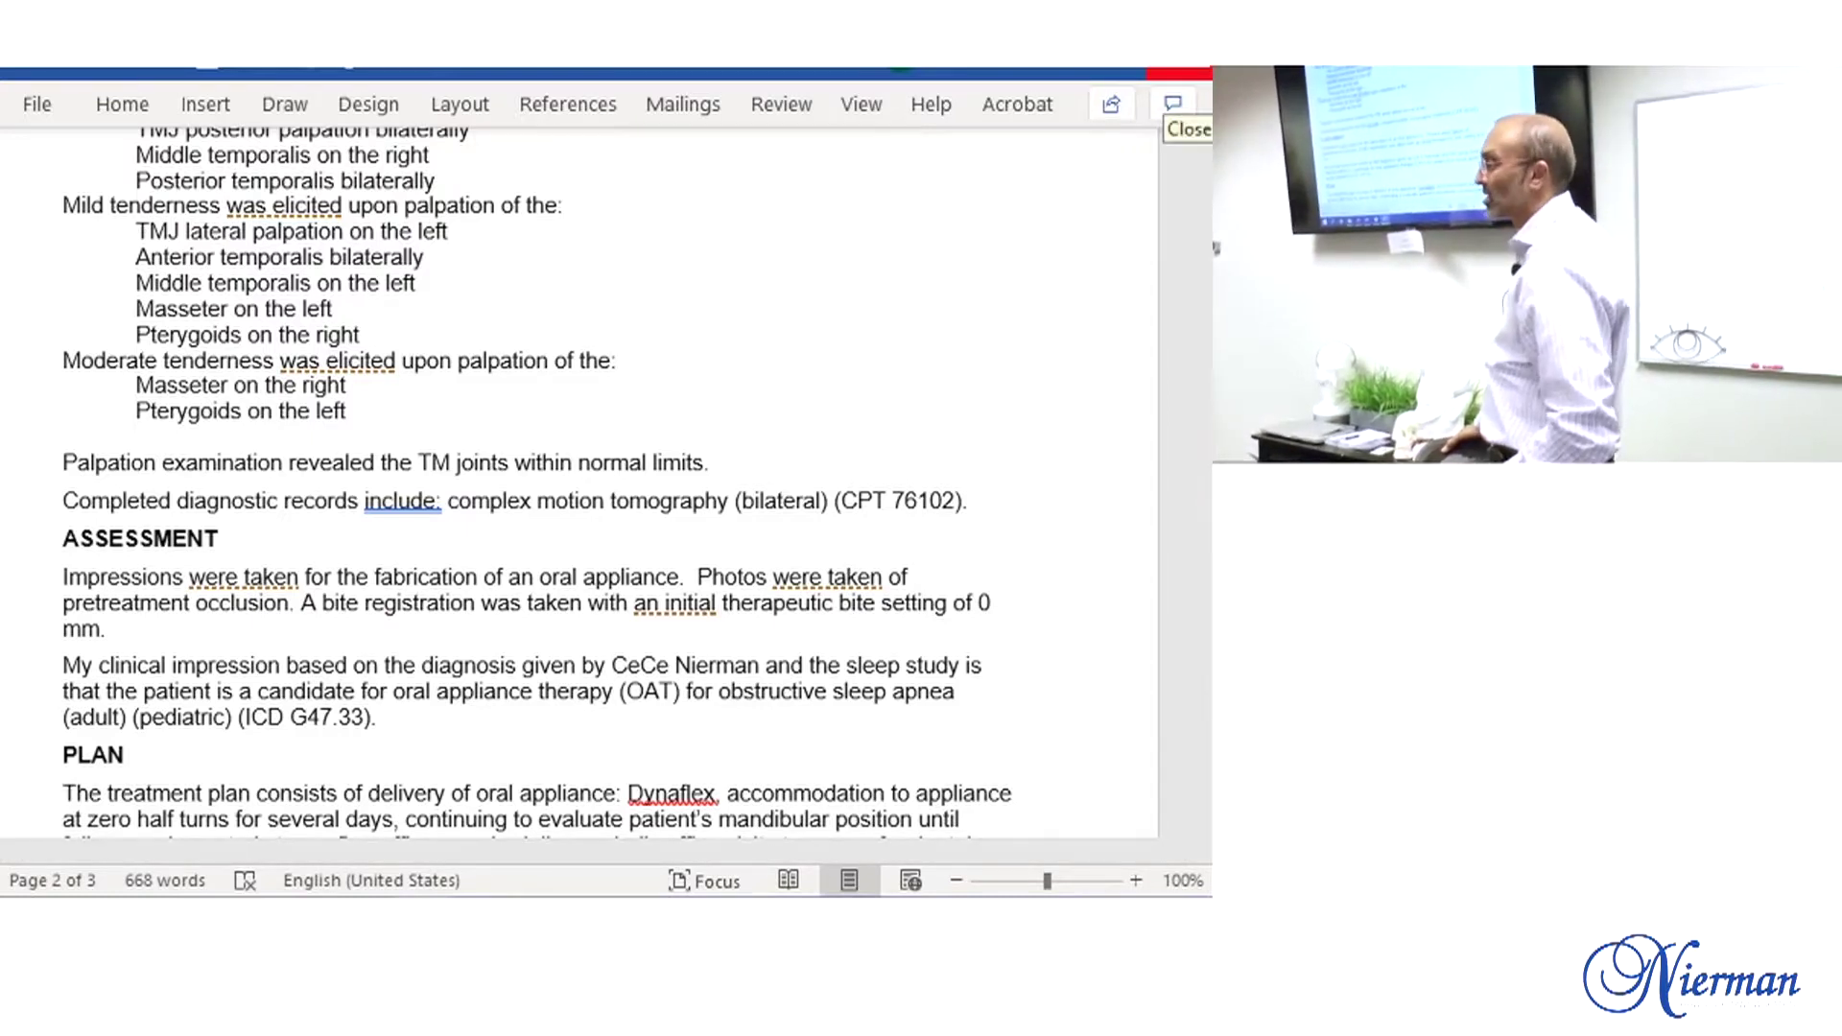
left_click(1181, 73)
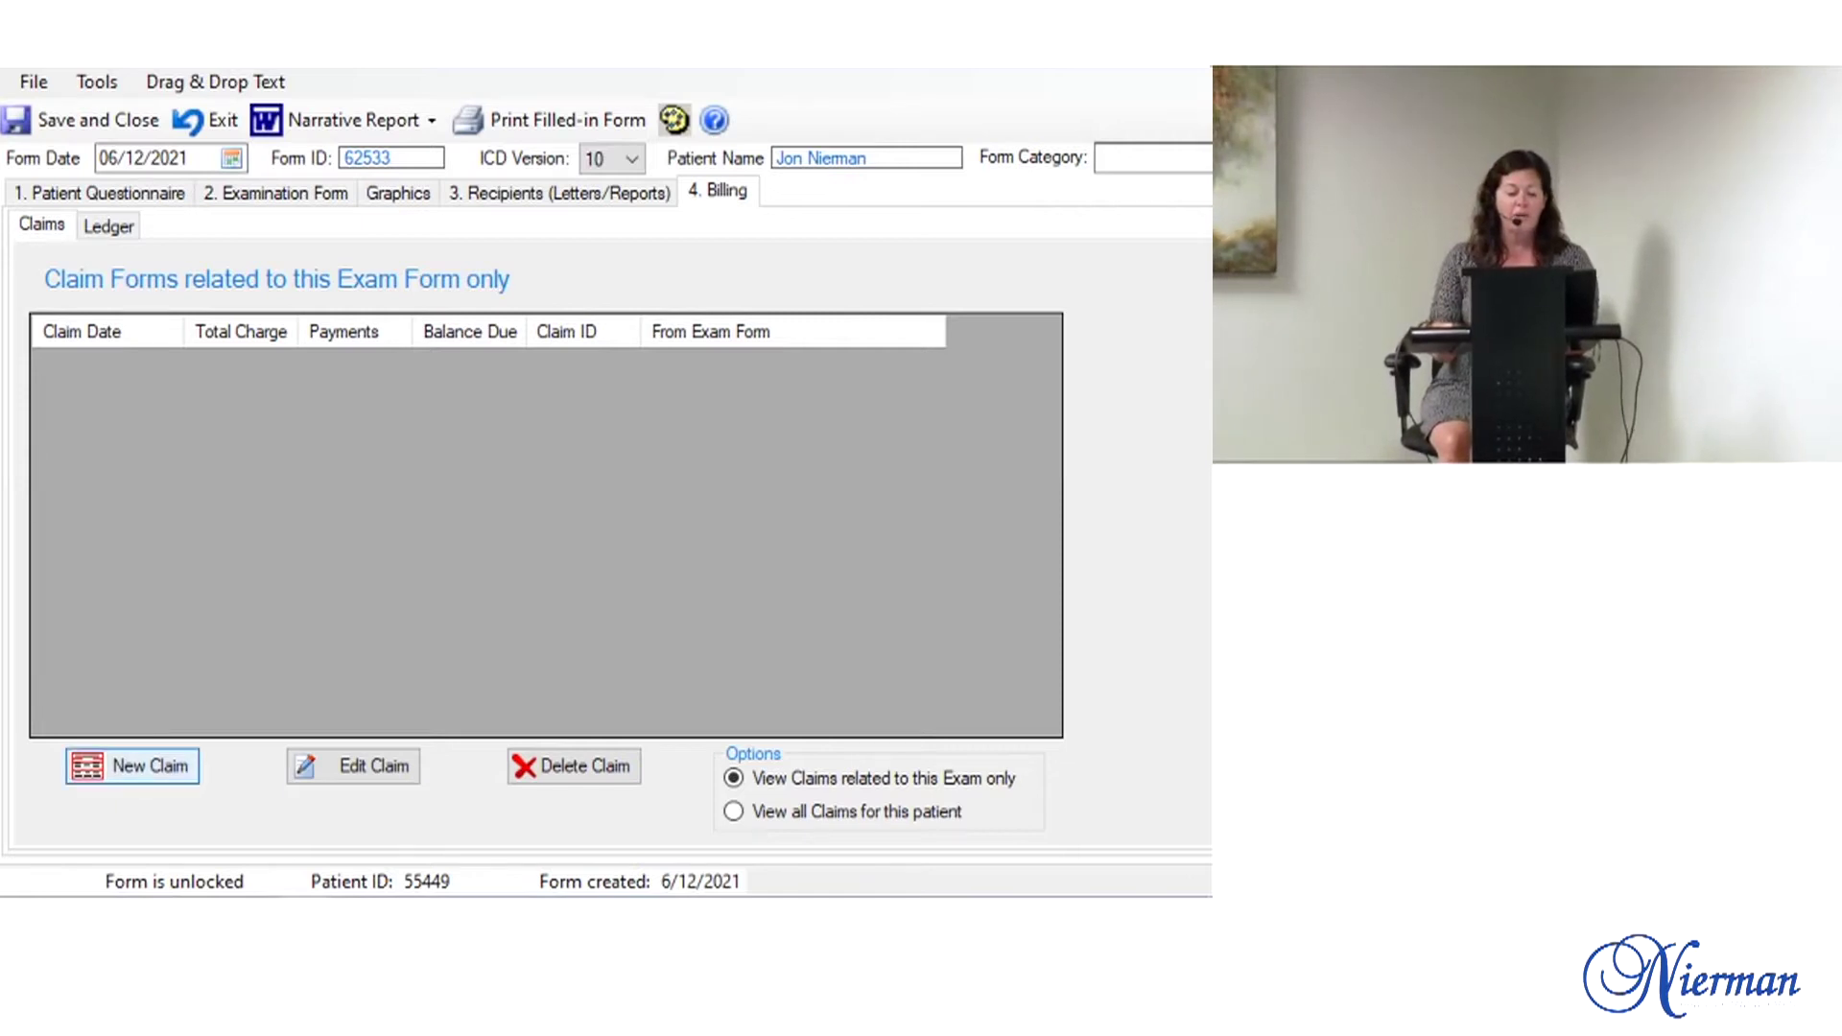
Step: Create a new medical claim form from this exam in the billing section, acknowledging the notices about populated codes and Box 10
key("ctrl+s")
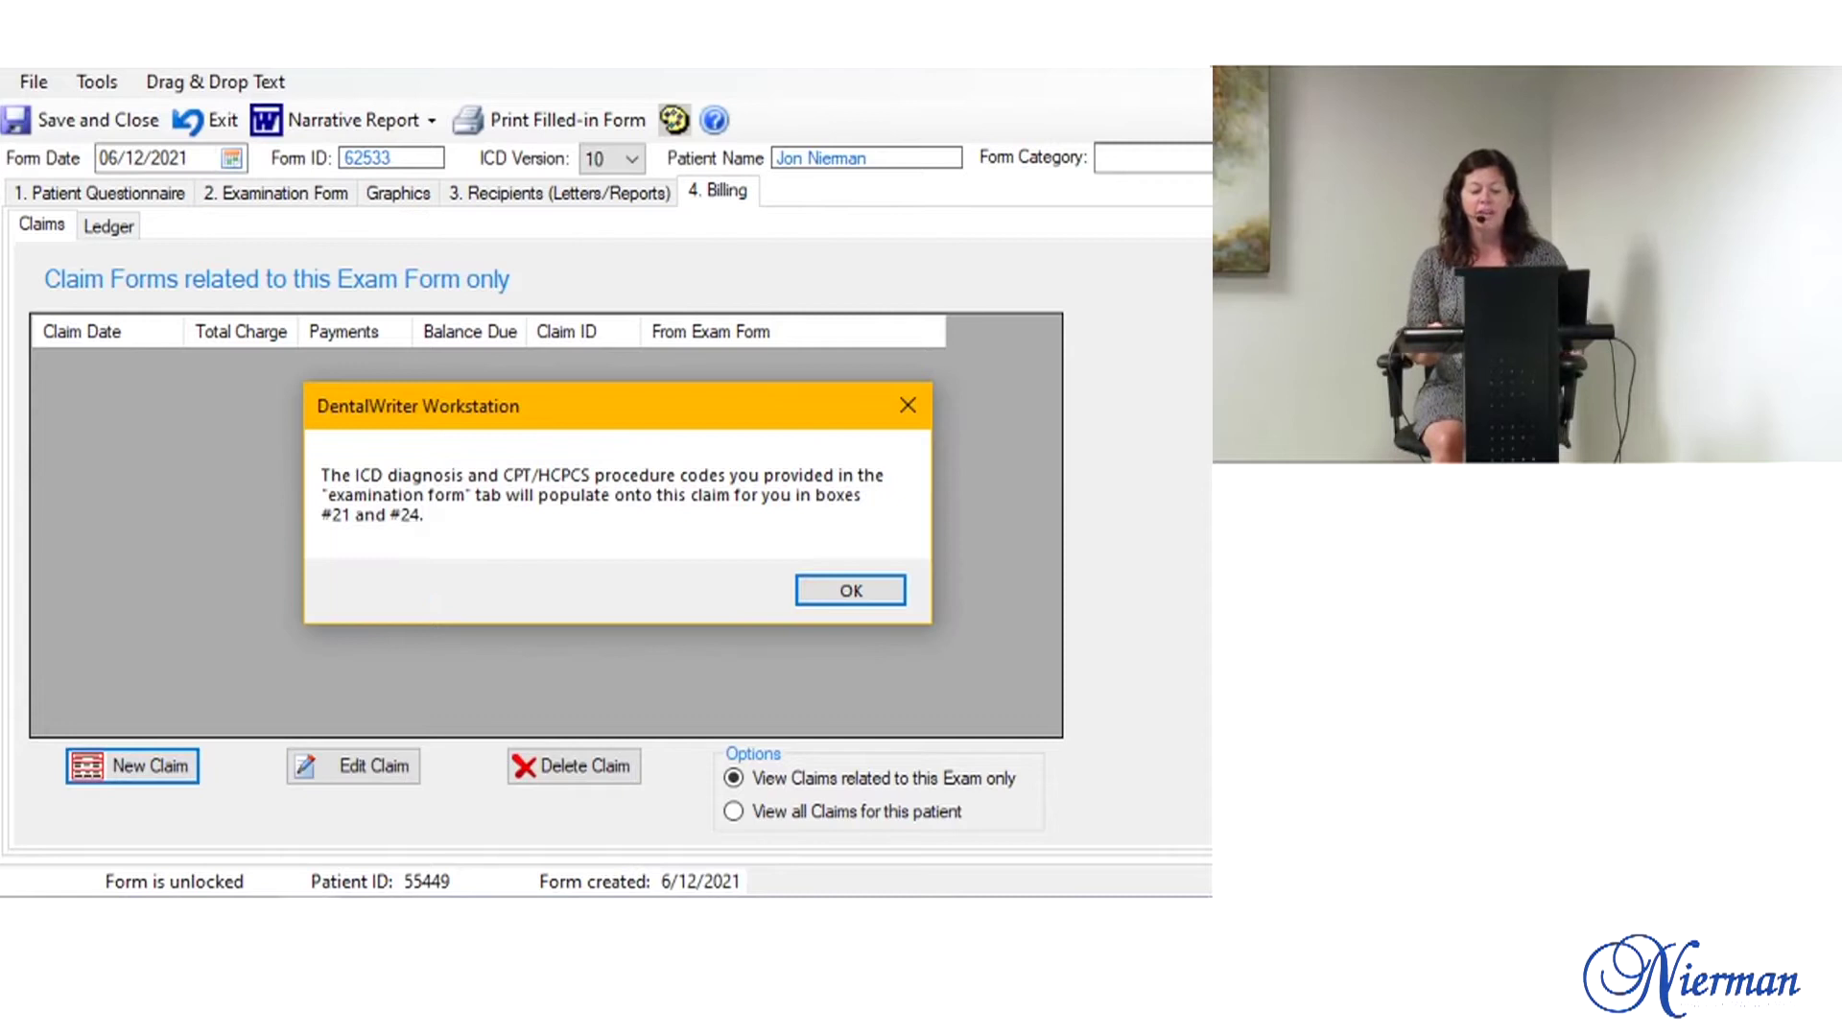
key("Return")
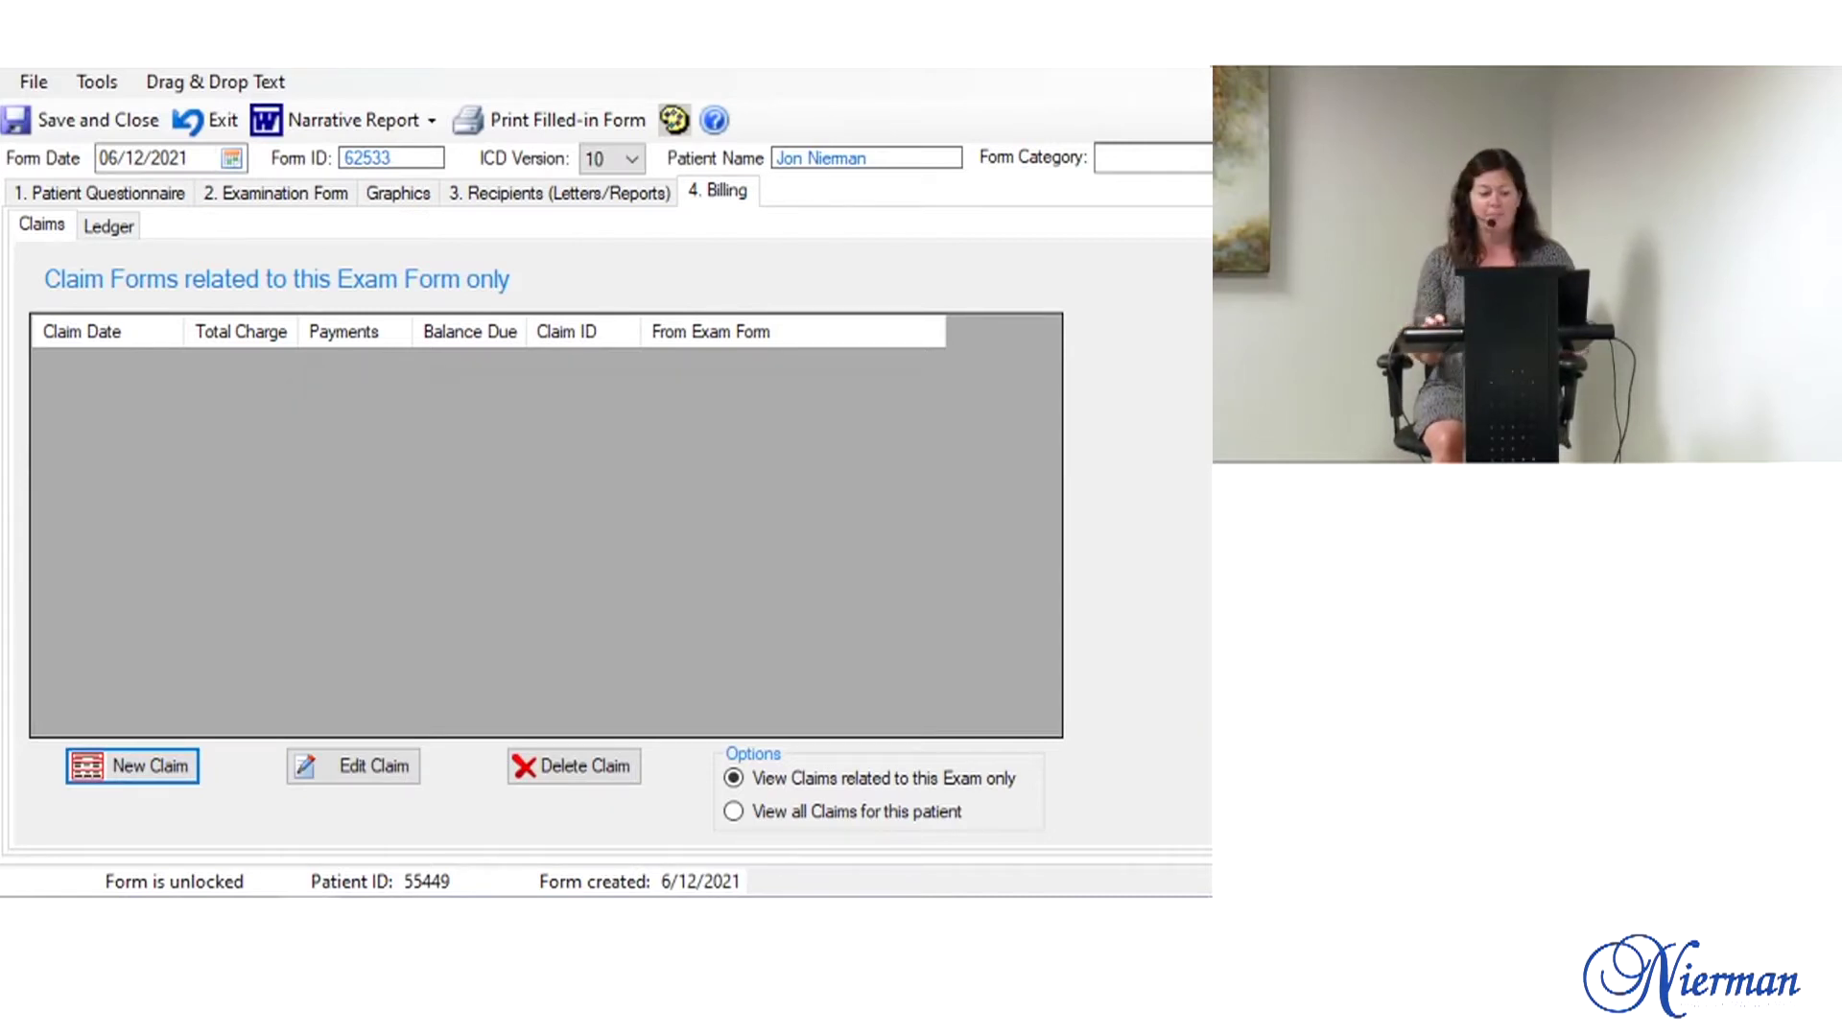
key("Return")
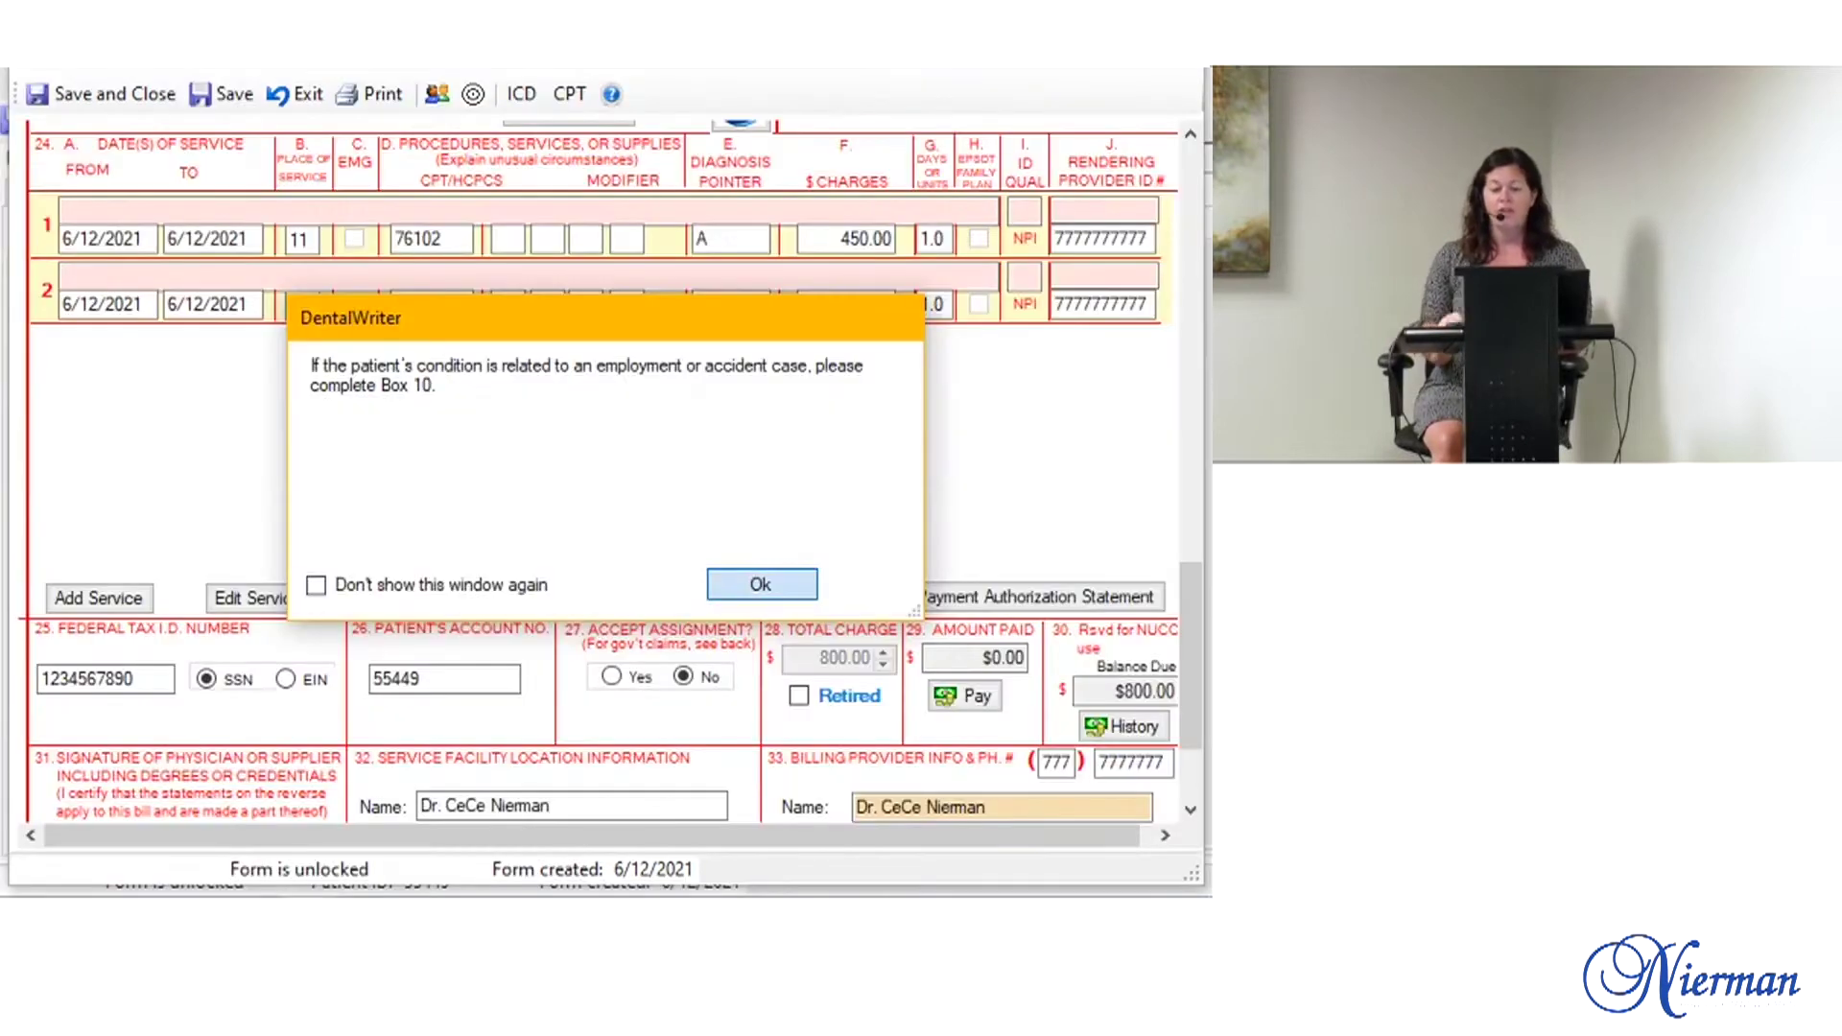
key("Return")
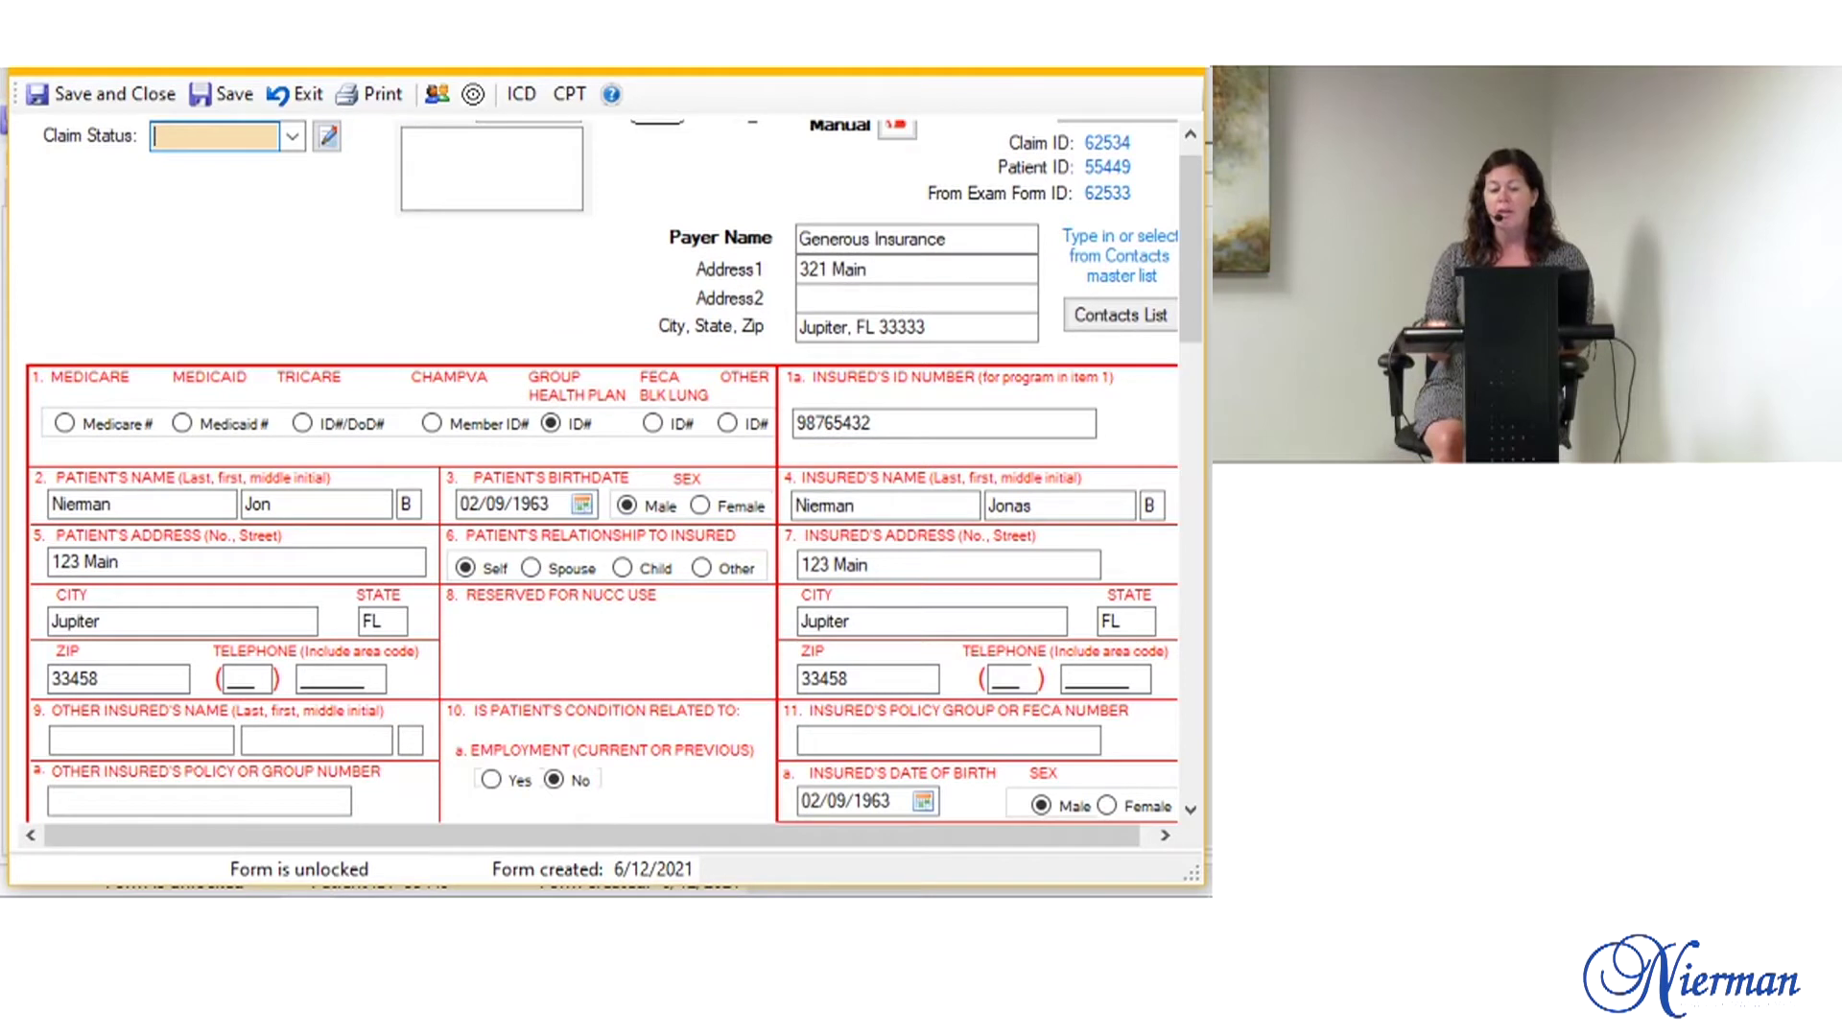
Step: Examine the medical claim form's patient and insured details, the diagnosis code in box 21 and the procedure codes in box 24
scroll(701, 385, "down", 3)
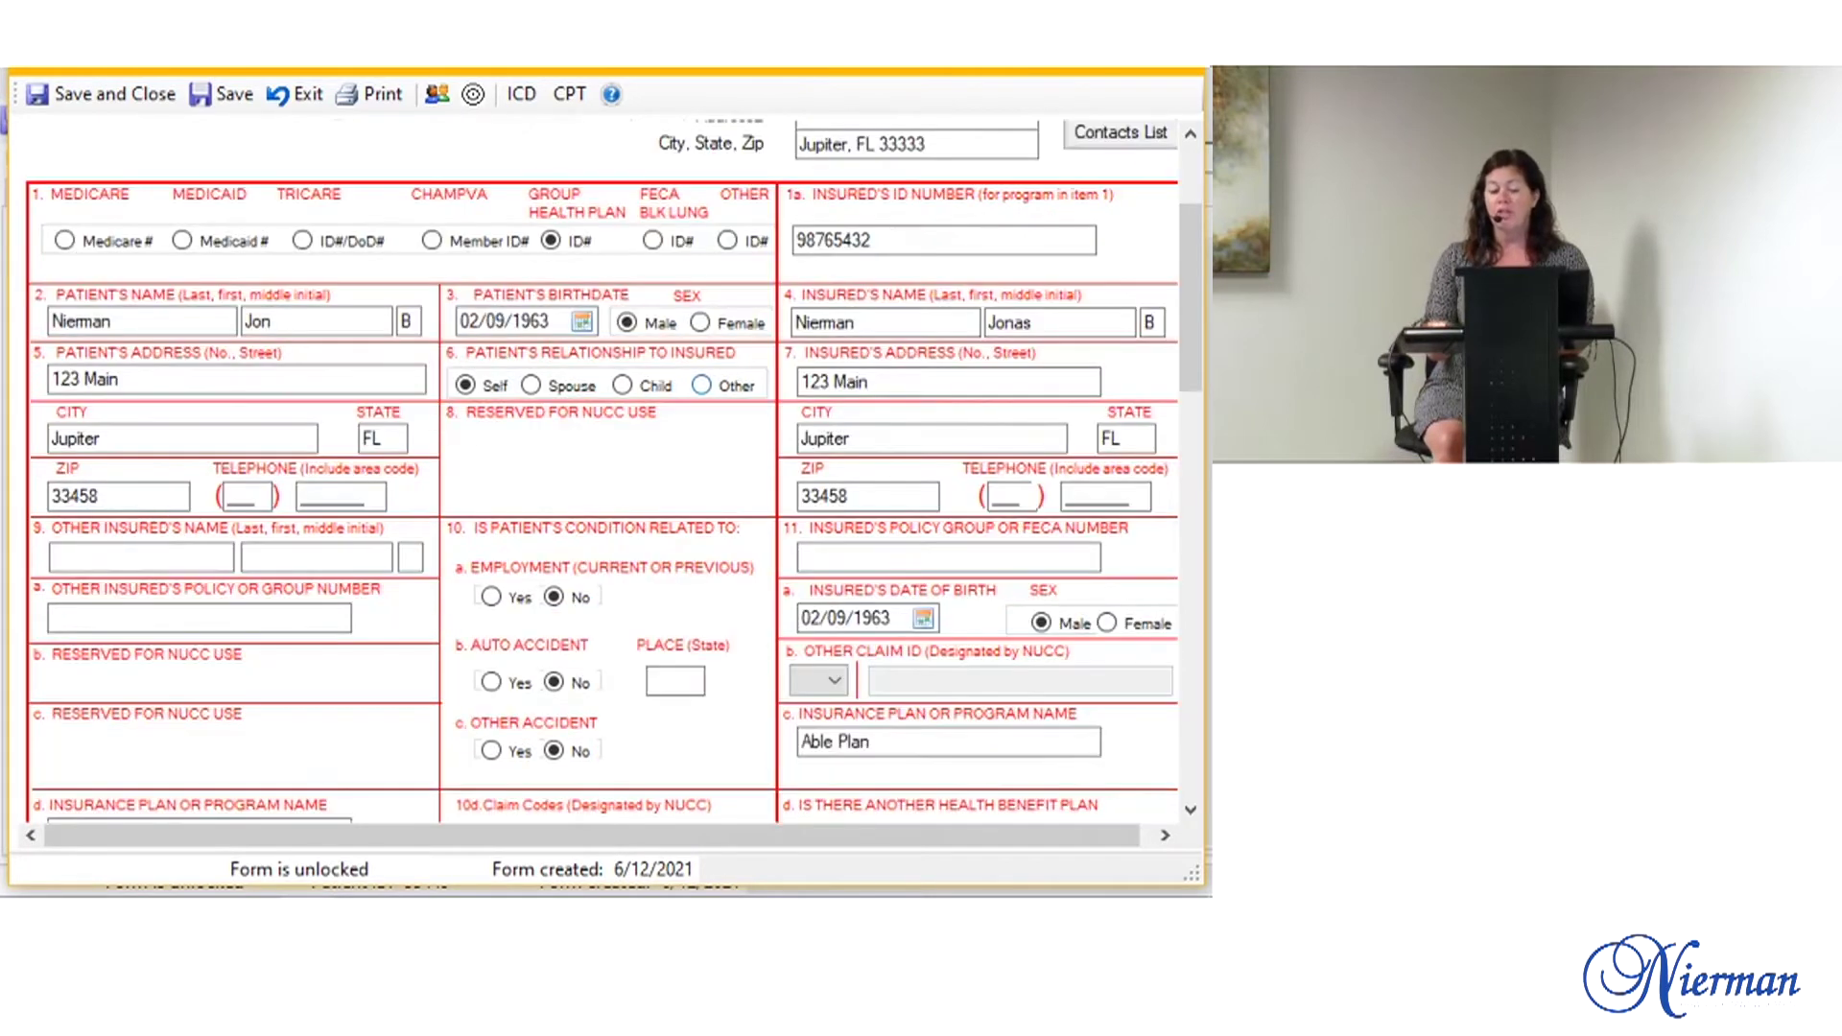
scroll(702, 384, "down", 6)
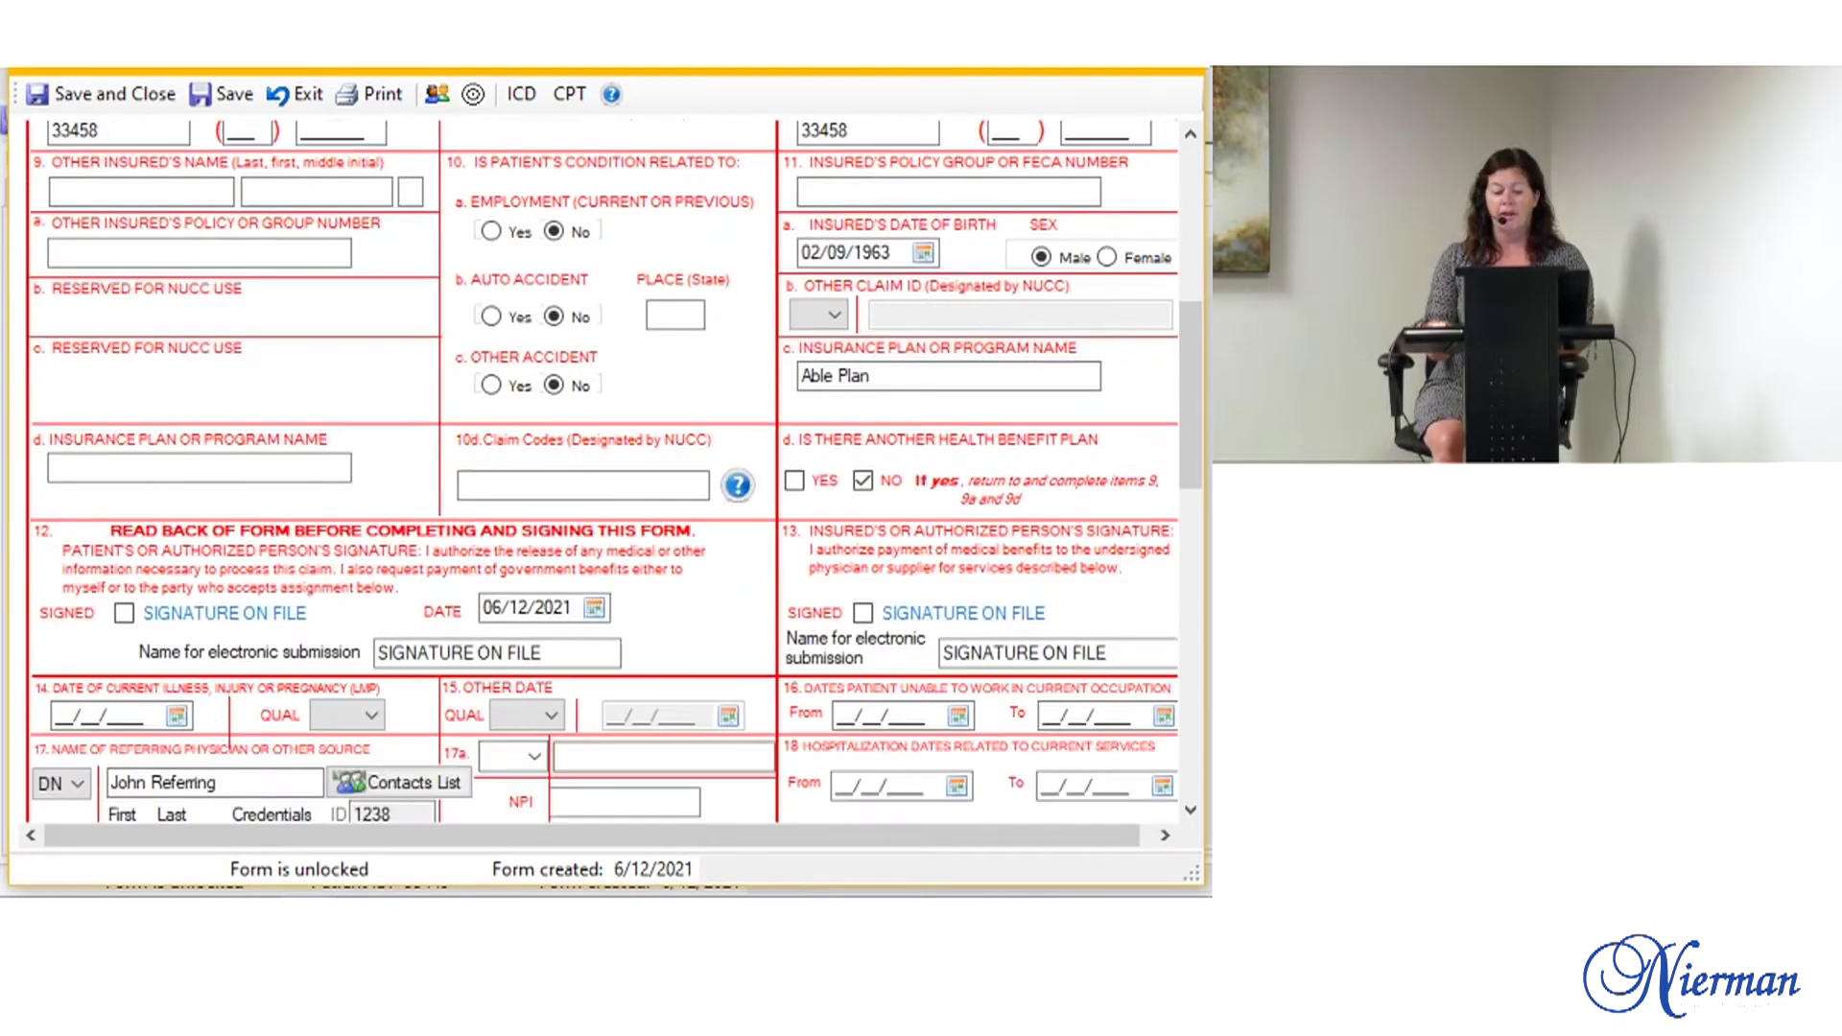
scroll(604, 470, "down", 6)
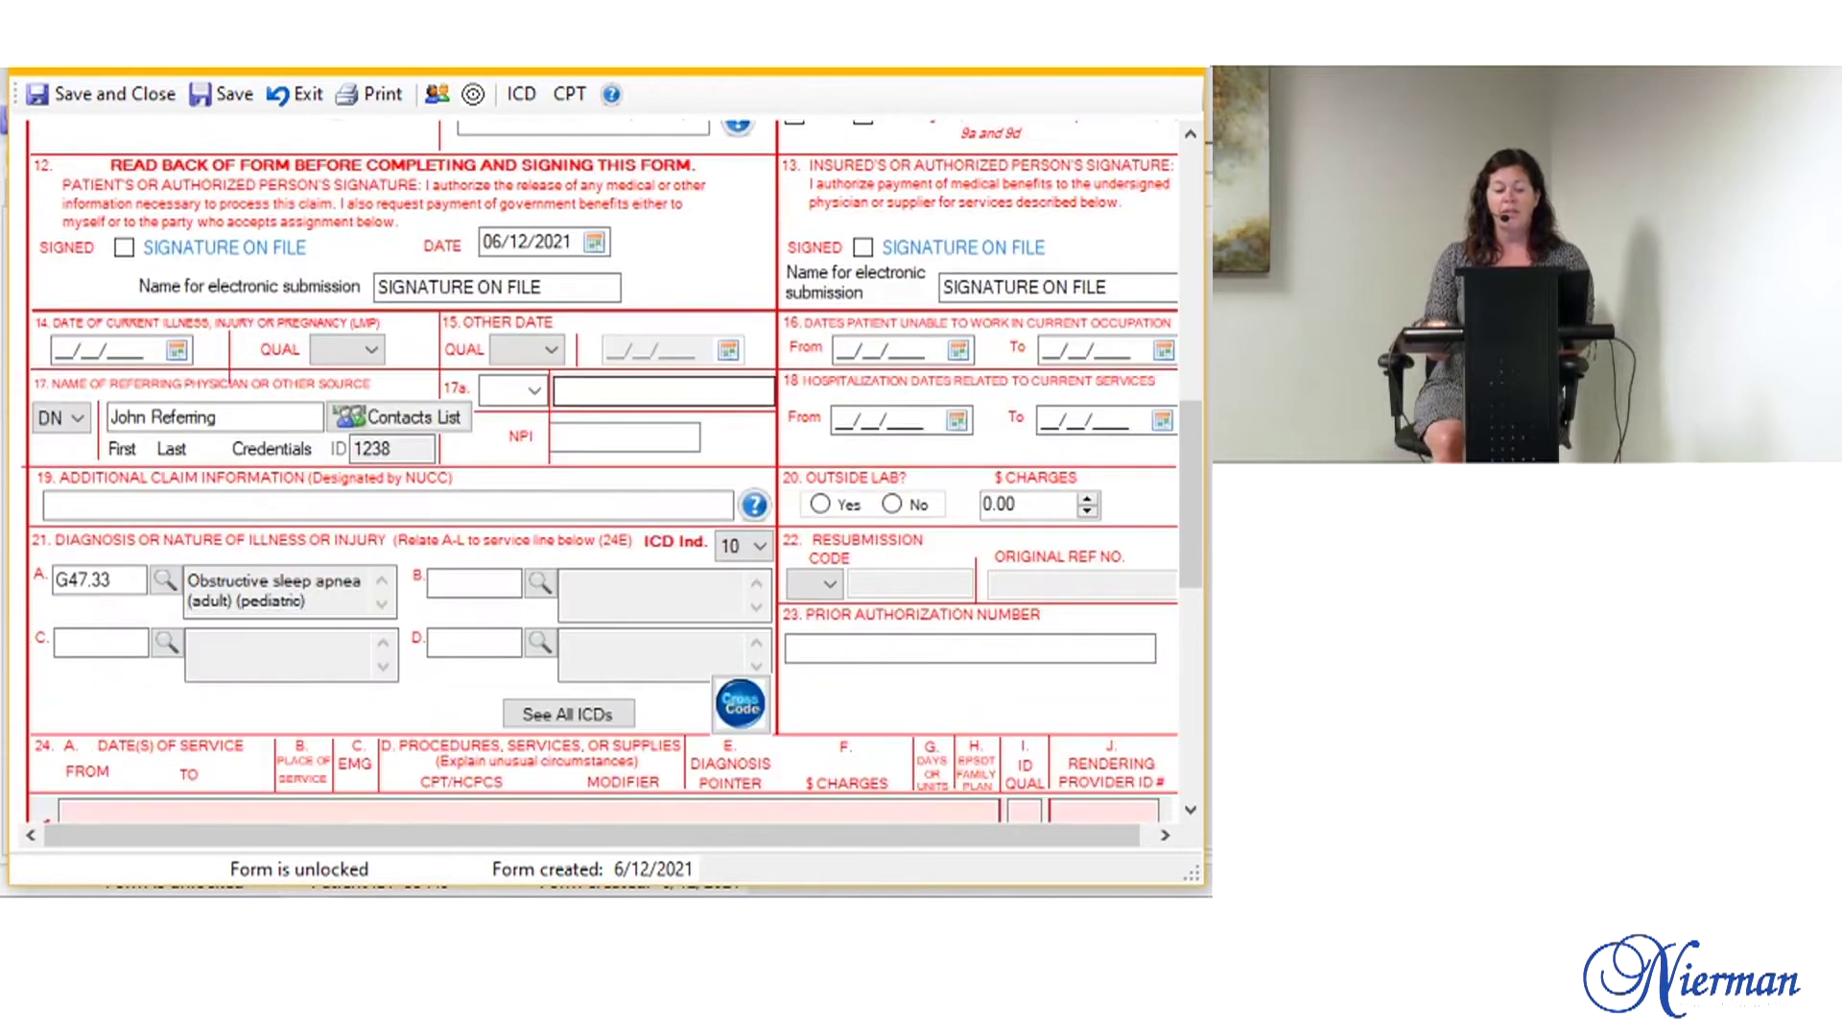
scroll(605, 470, "down", 3)
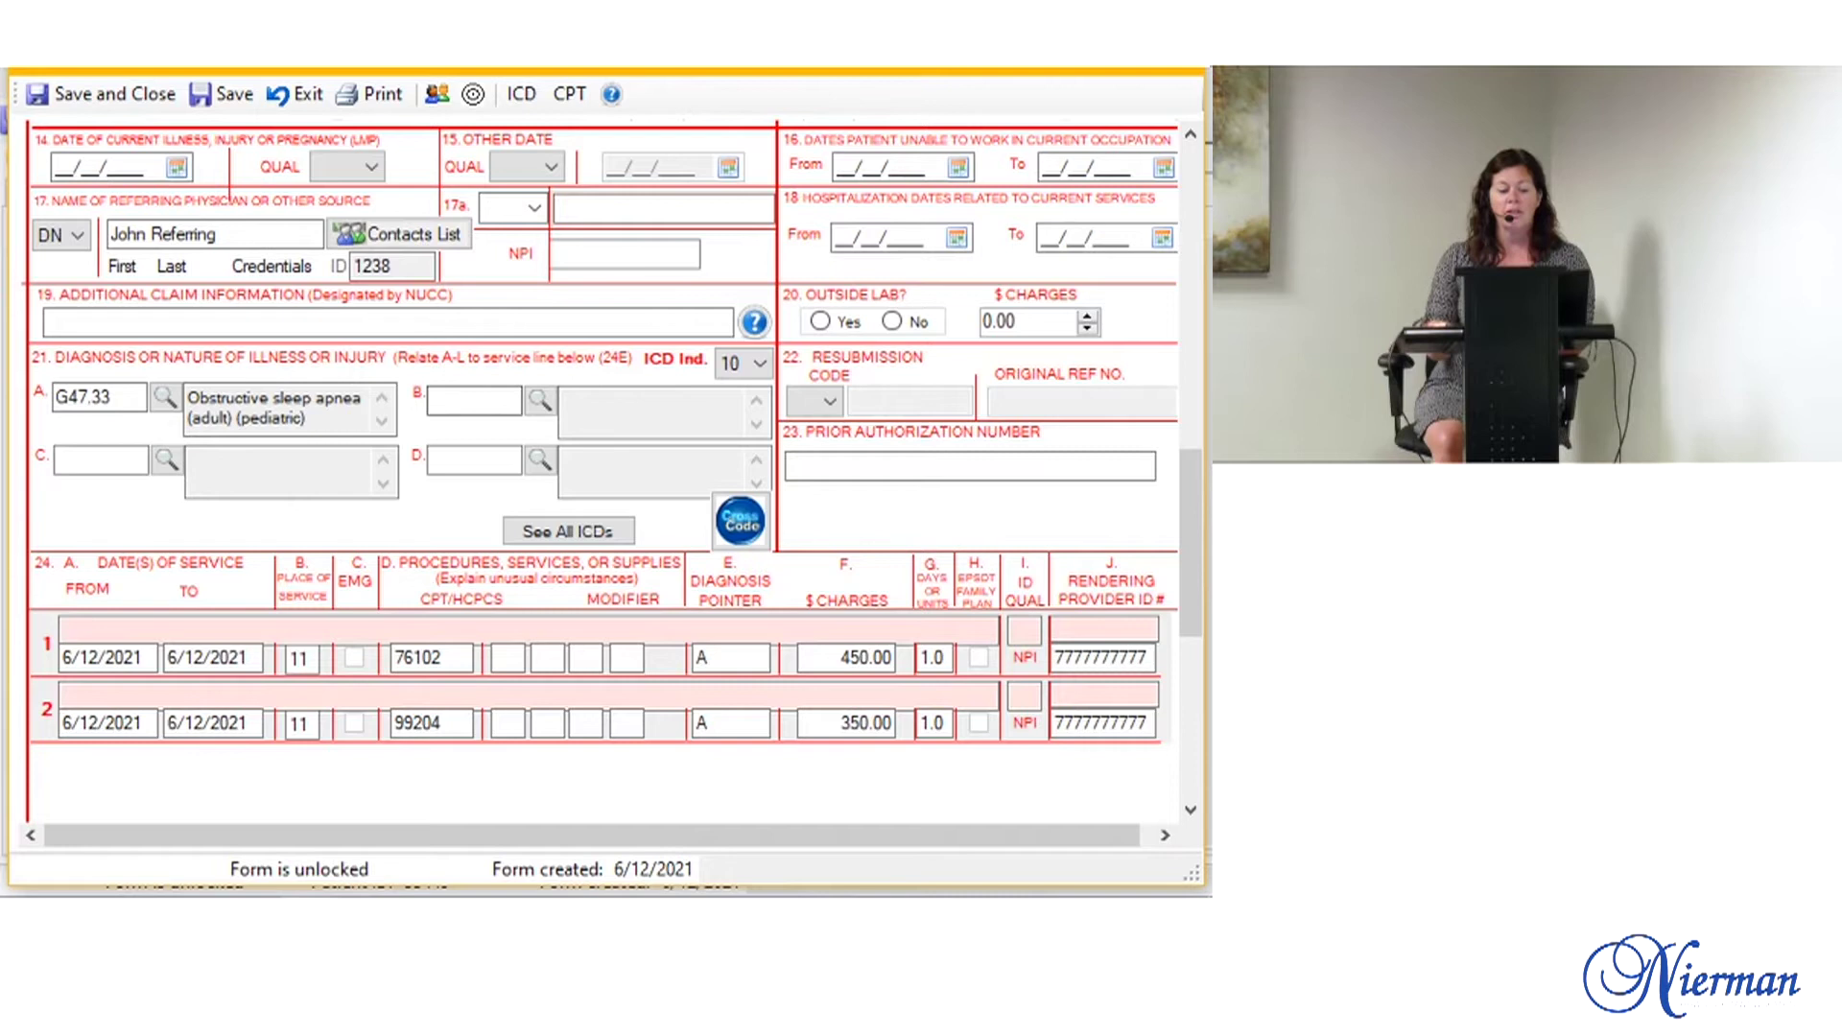
left_click(96, 396)
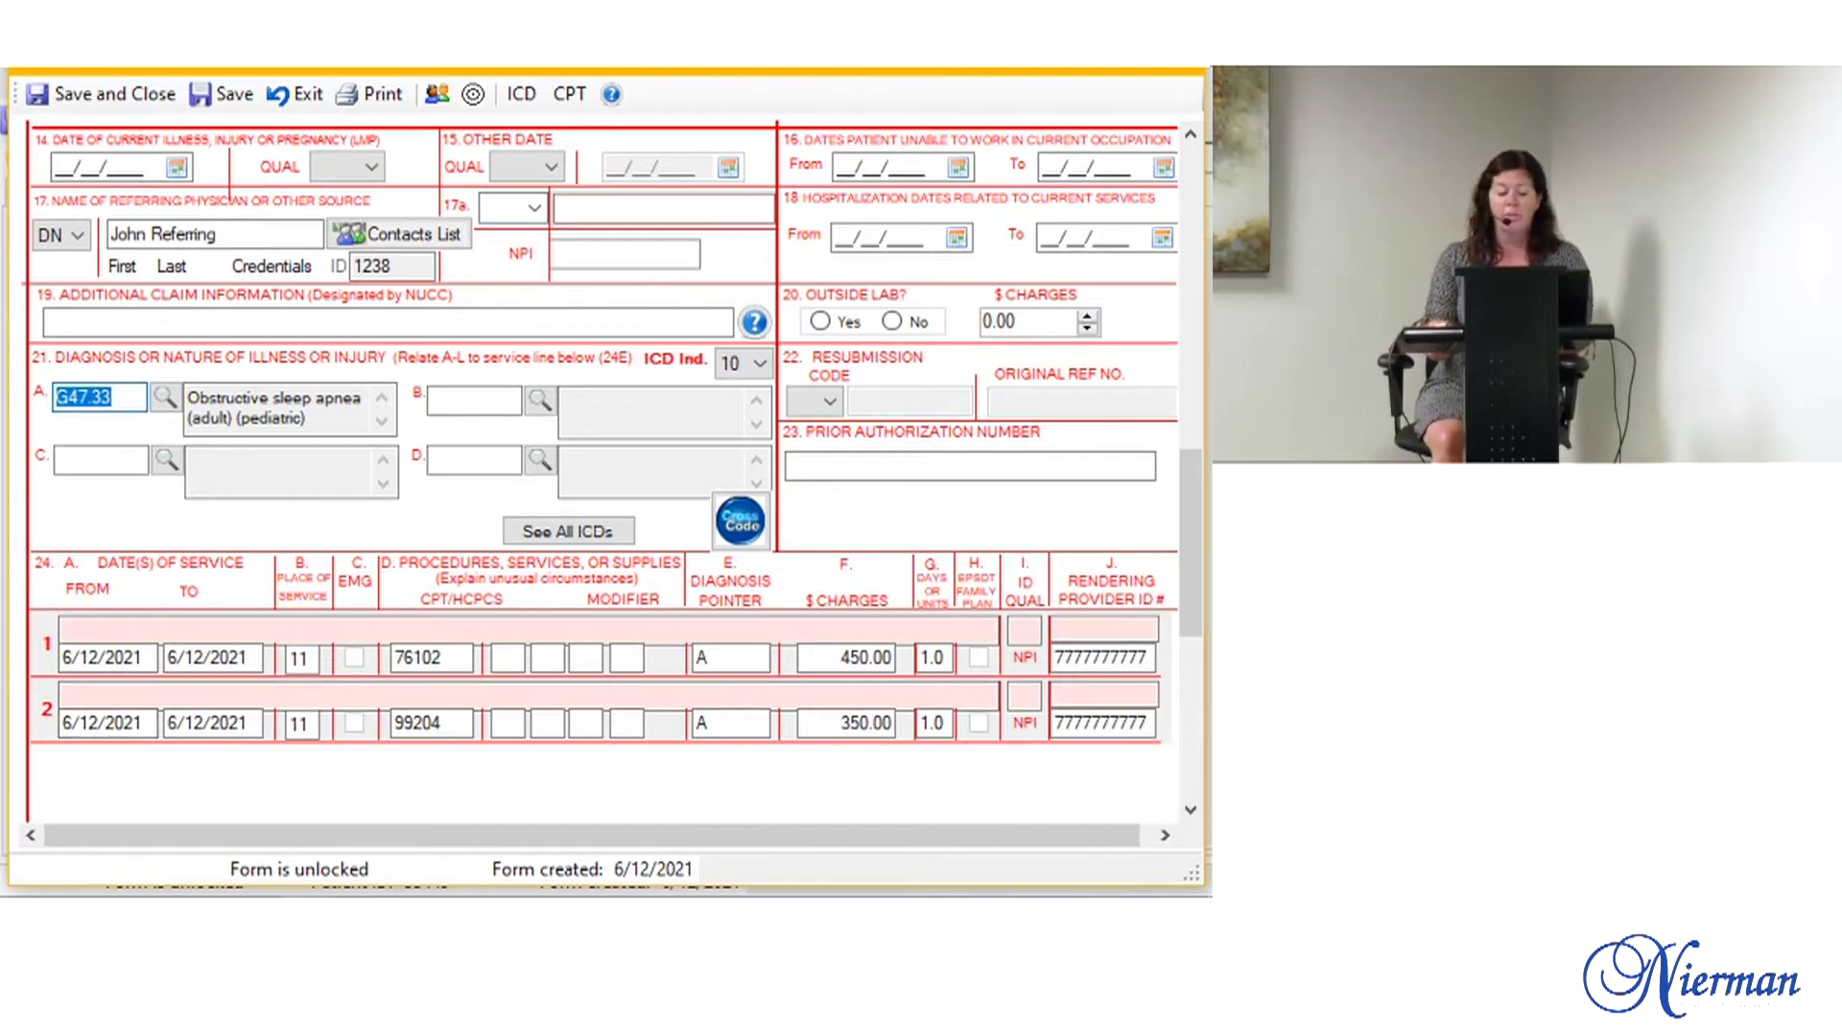
left_click(432, 657)
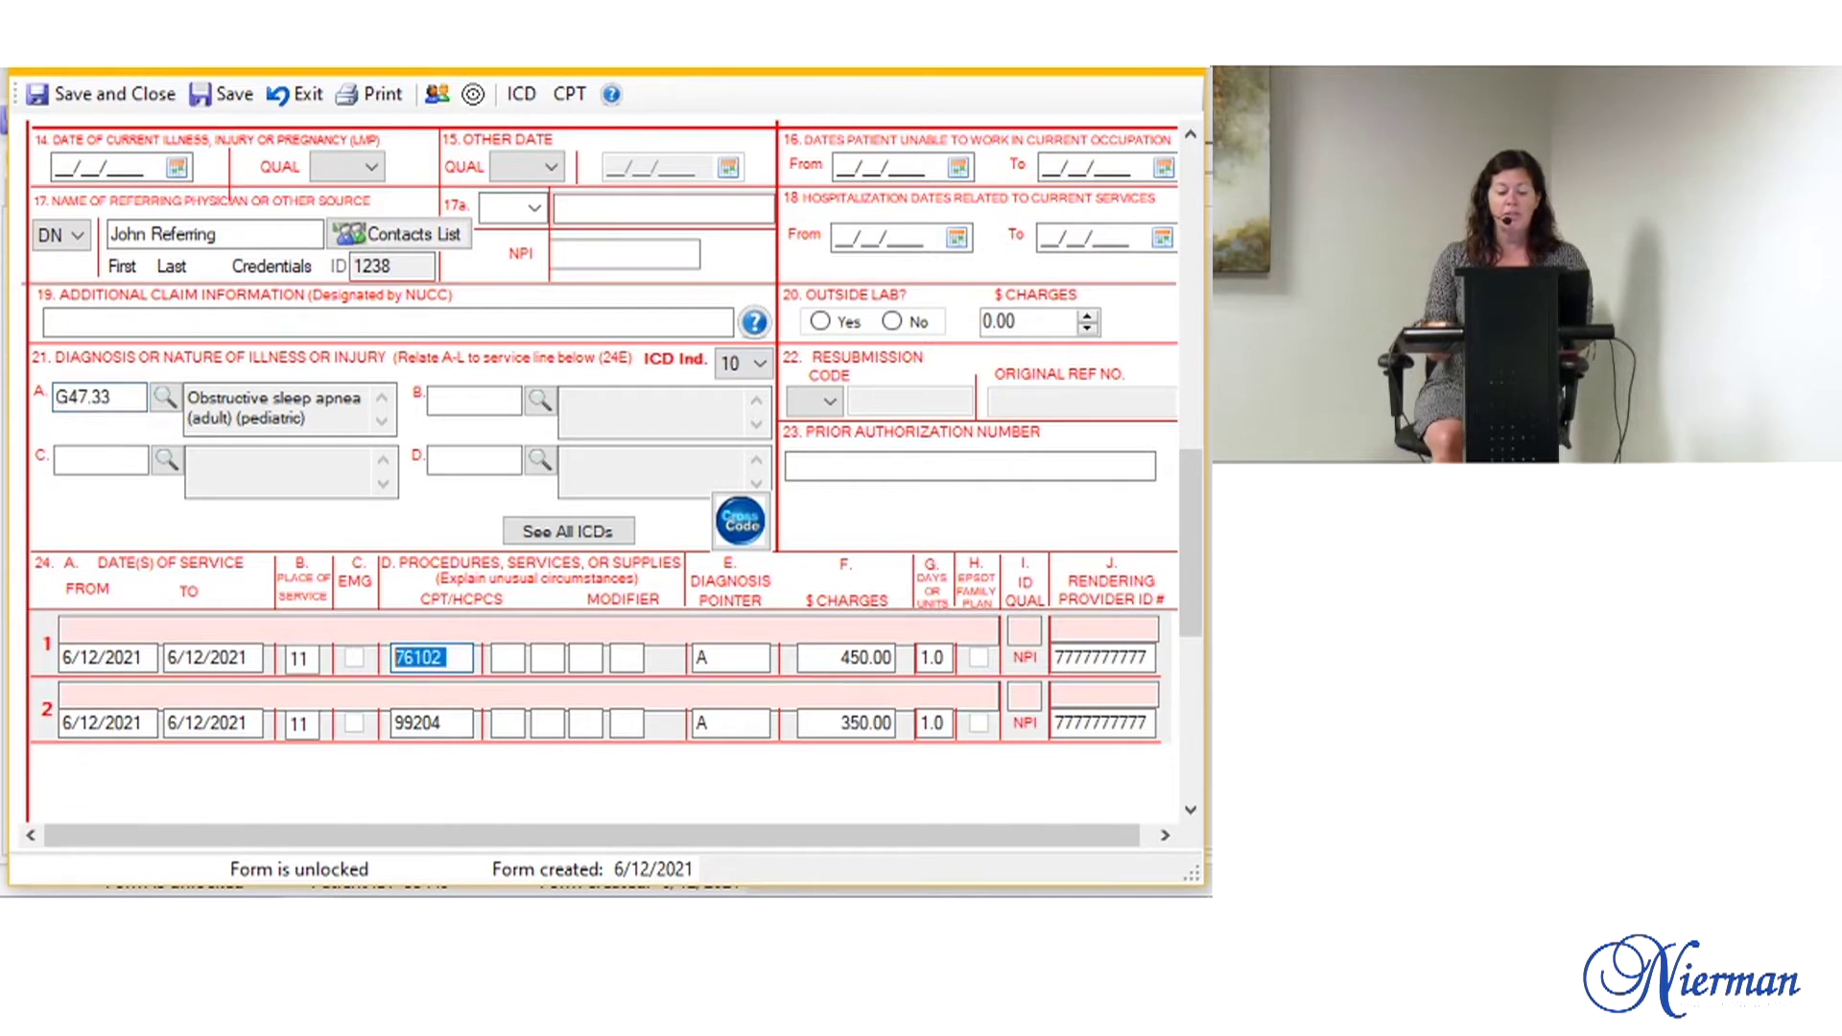
left_click(432, 722)
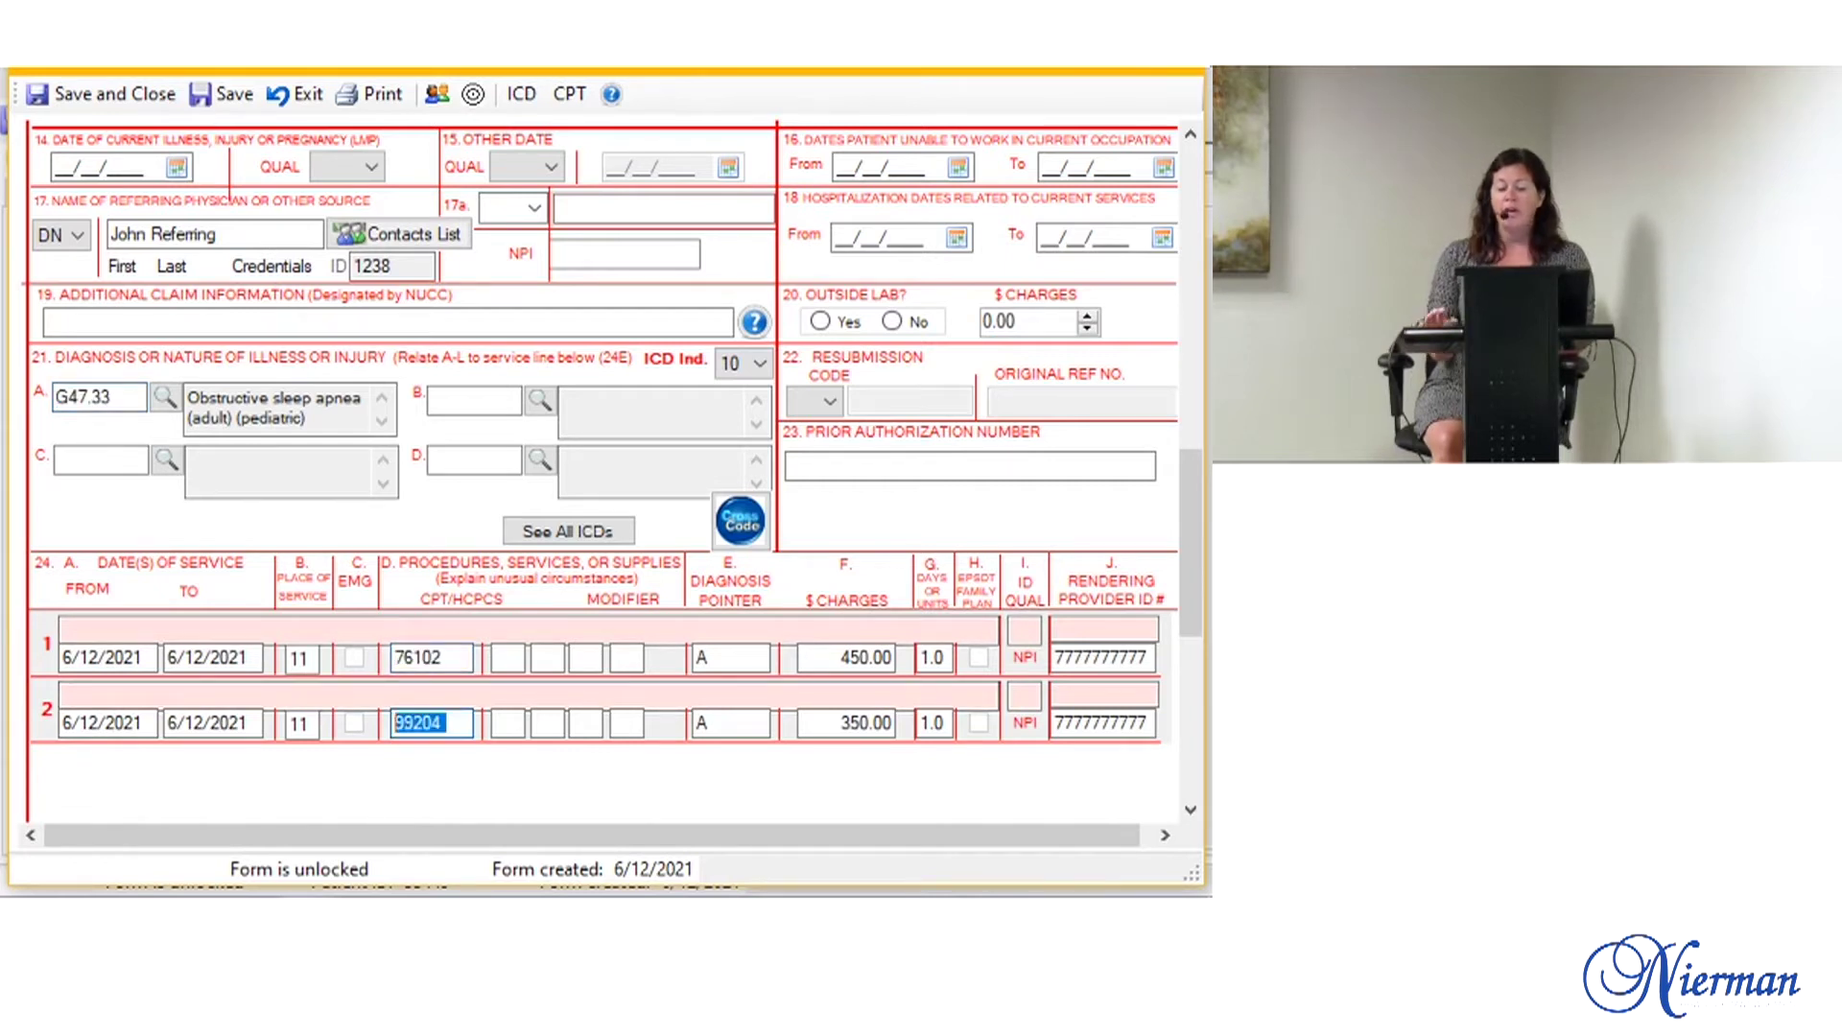
mouse_move(494, 894)
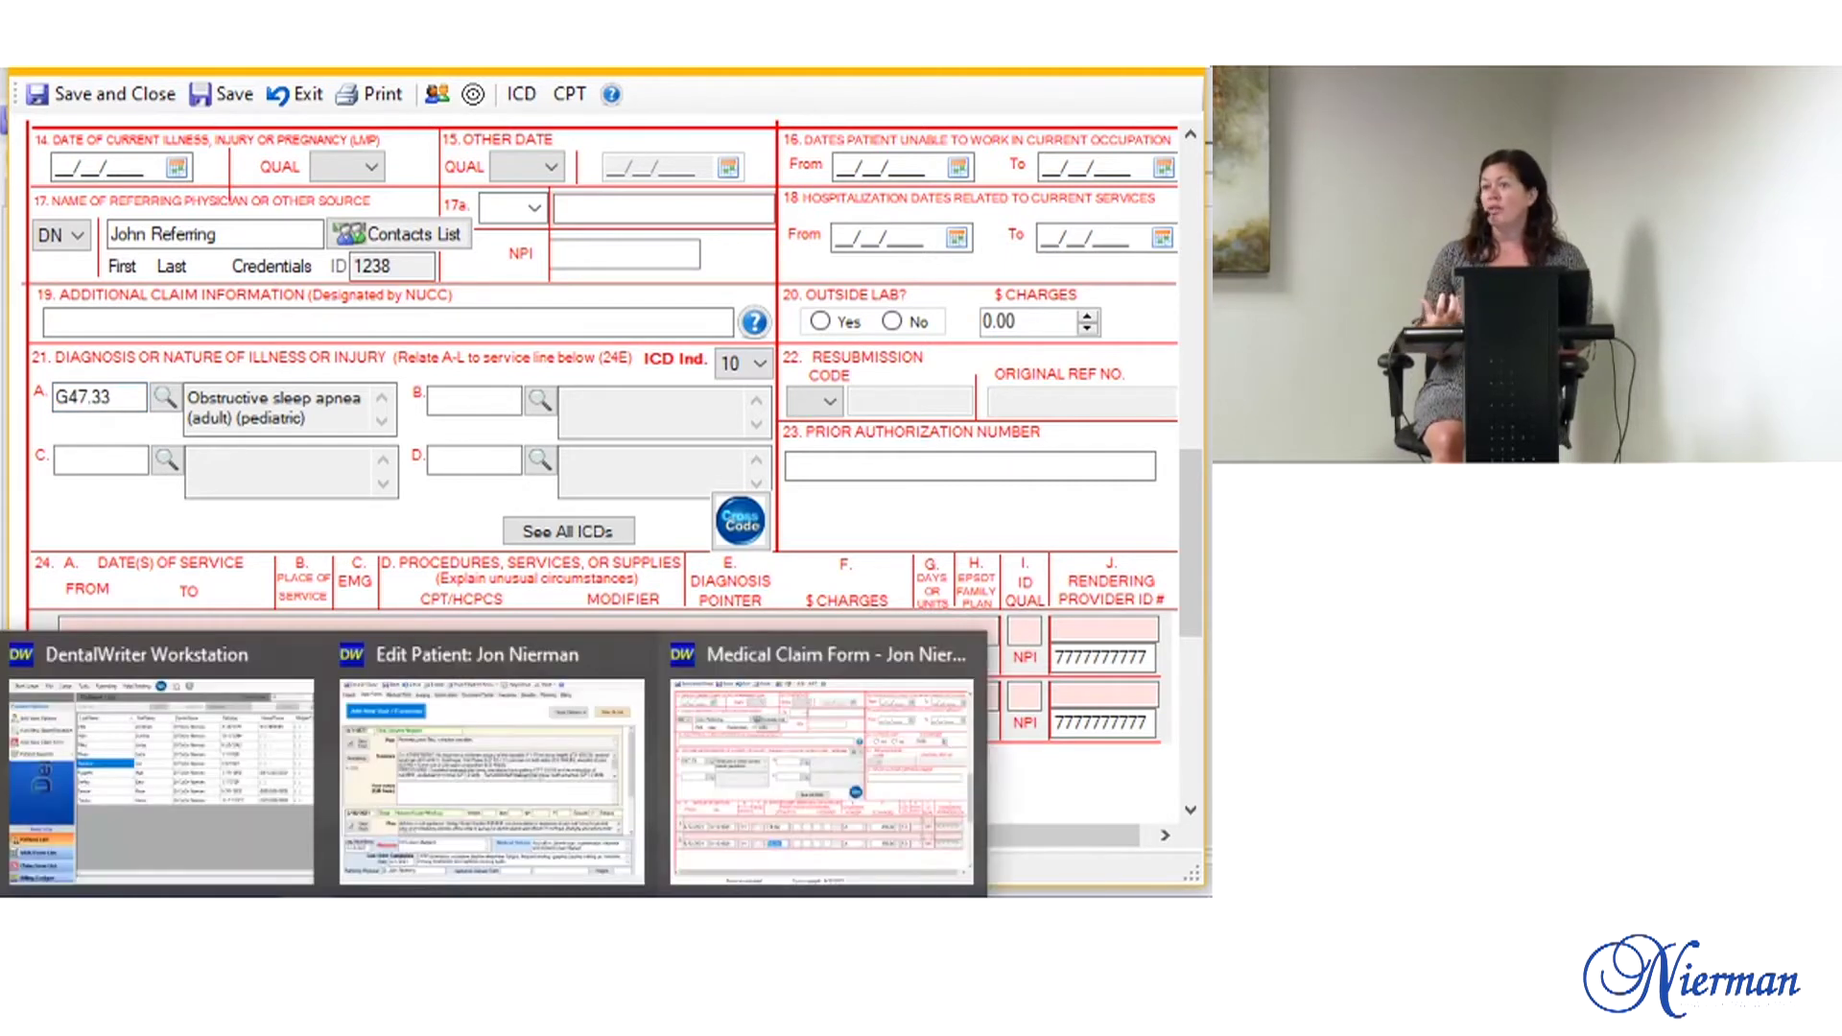